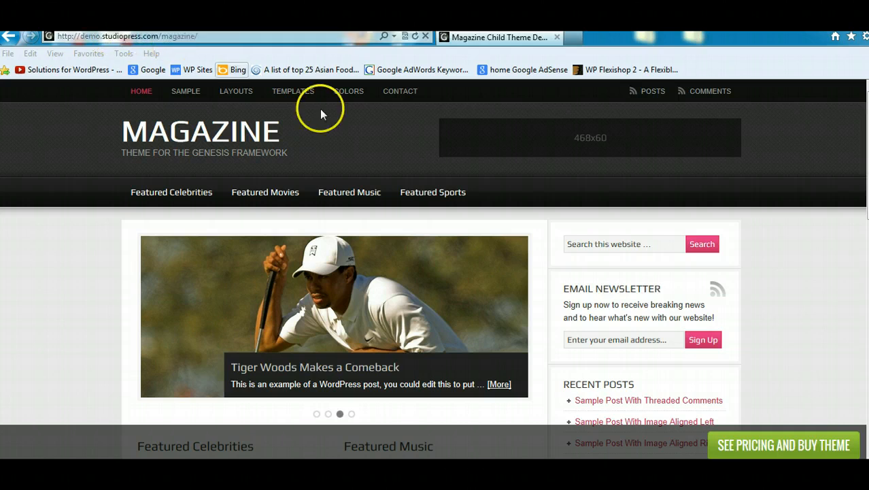
Look through the Magazine demo homepage, including its slider, featured category sections and sidebar widgets.
scroll(435, 272, "down", 10)
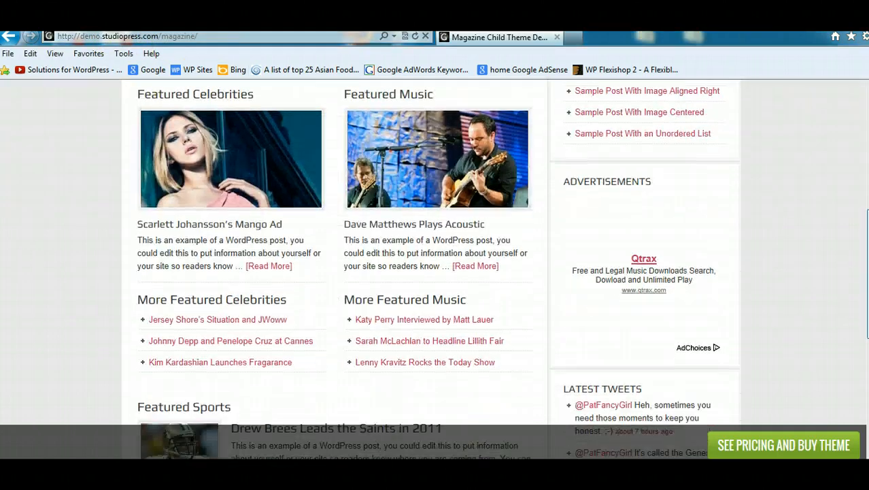
scroll(435, 272, "up", 10)
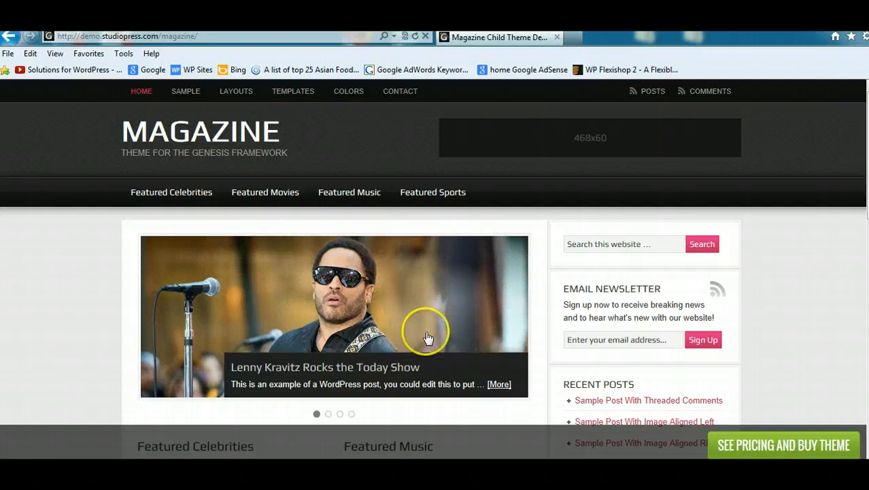
scroll(434, 269, "down", 10)
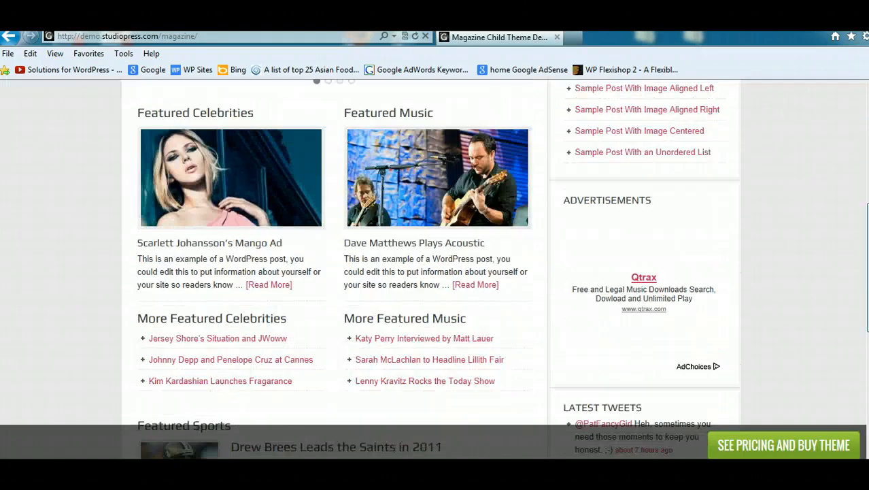
scroll(434, 270, "up", 1)
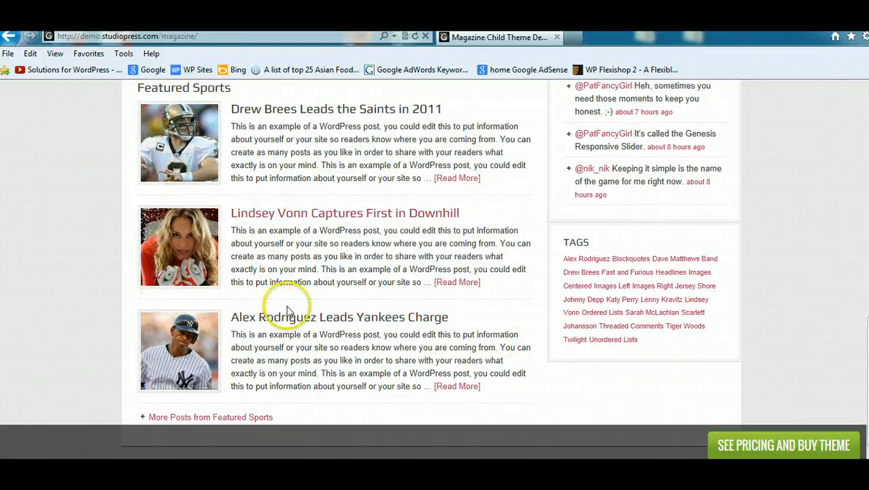
scroll(436, 272, "up", 3)
scroll(326, 277, "down", 1)
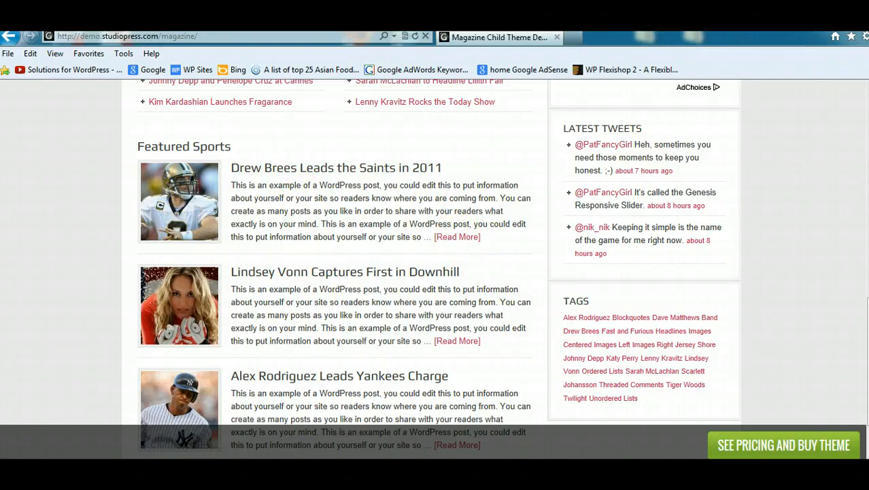
left_click_drag(868, 360, 868, 177)
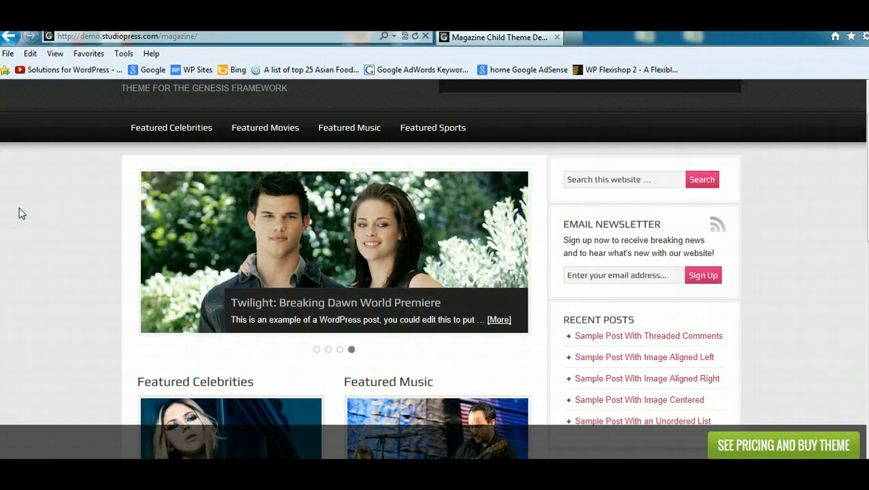
left_click_drag(866, 178, 867, 154)
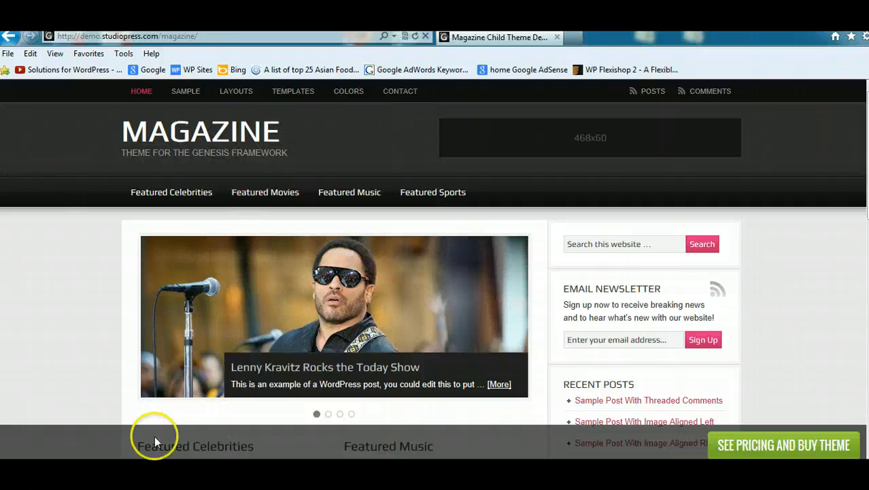
View the local WordPress site's front page for comparison, and return to the Magazine demo.
left_click(220, 445)
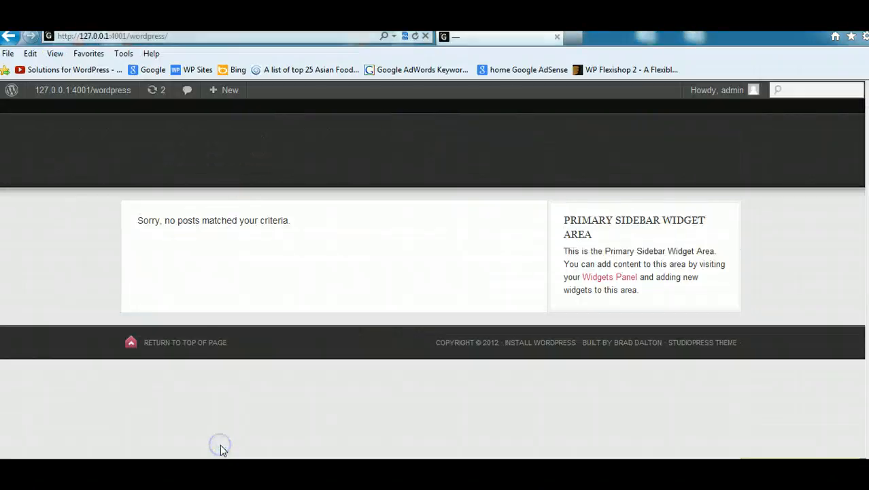
left_click(275, 421)
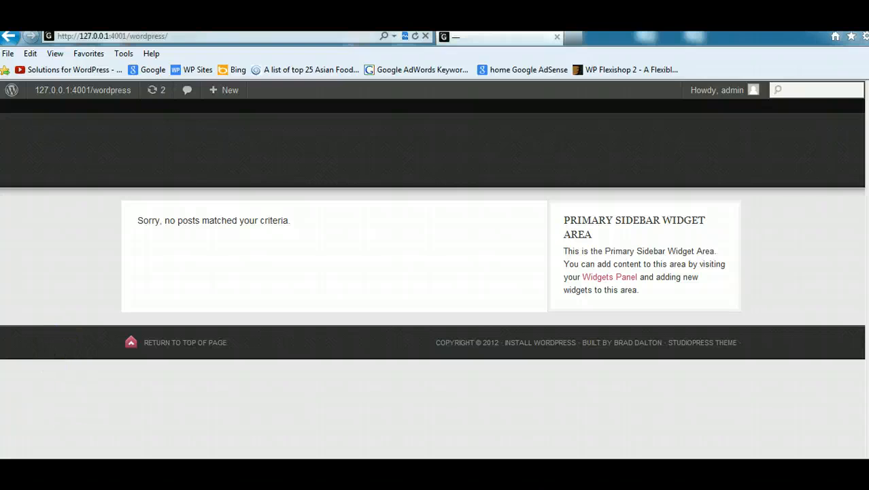
left_click(115, 433)
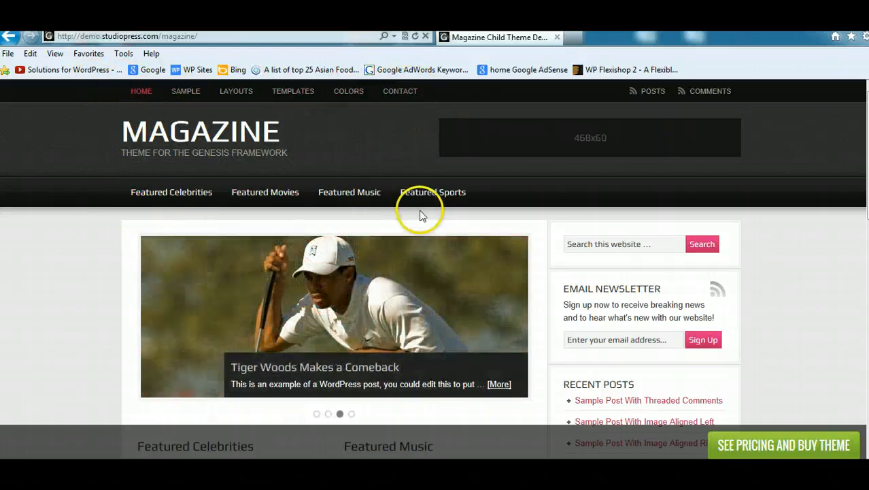
Examine the demo homepage's Featured Celebrities, Featured Music and Featured Sports sections as the layout to reproduce.
scroll(742, 239, "down", 3)
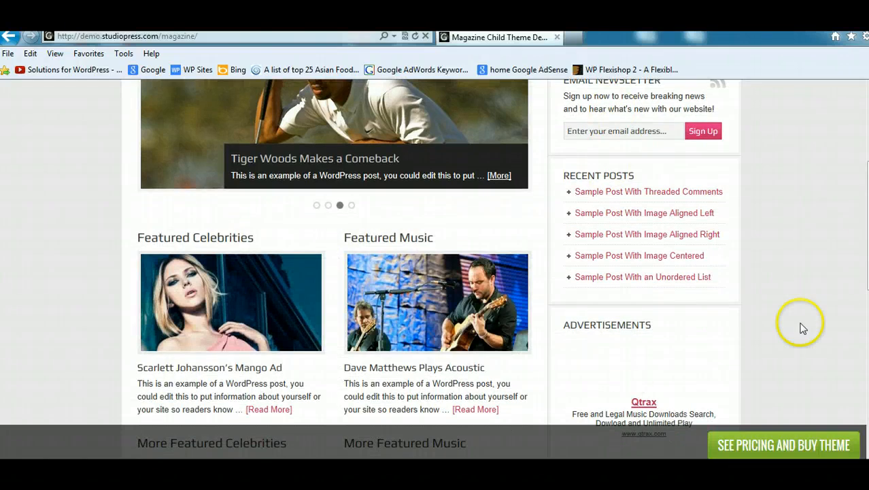
scroll(802, 324, "down", 4)
scroll(801, 323, "up", 3)
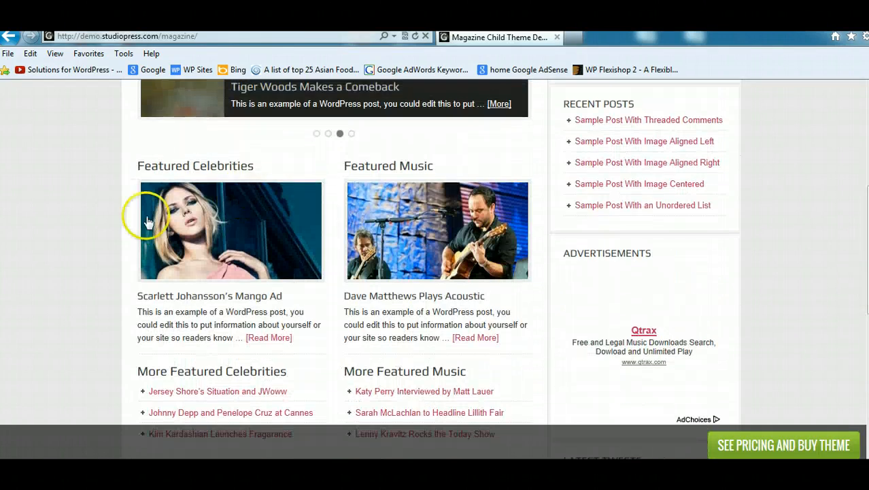
scroll(523, 272, "down", 4)
scroll(378, 262, "down", 2)
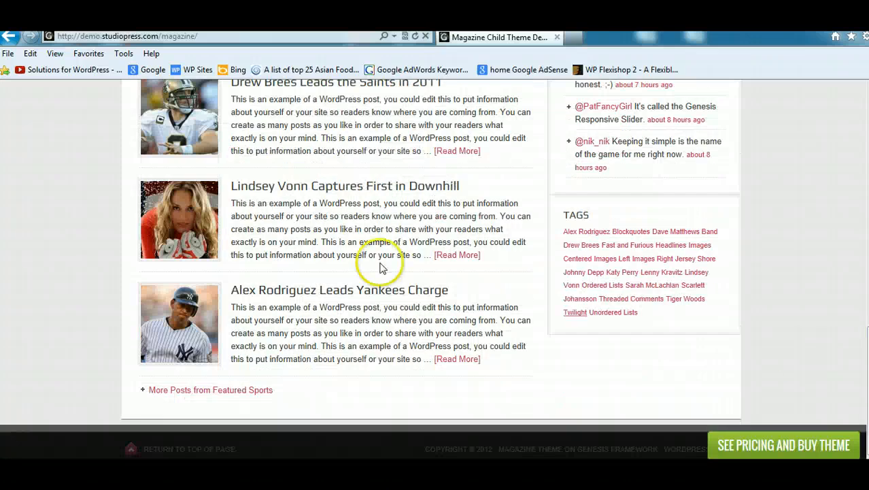
scroll(435, 272, "up", 12)
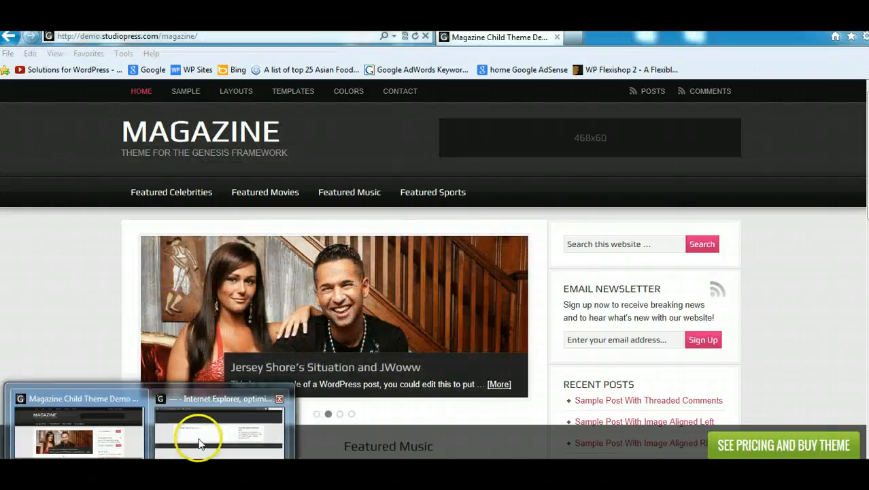
Switch to the local WordPress site and open its General Settings from the dashboard.
left_click(199, 443)
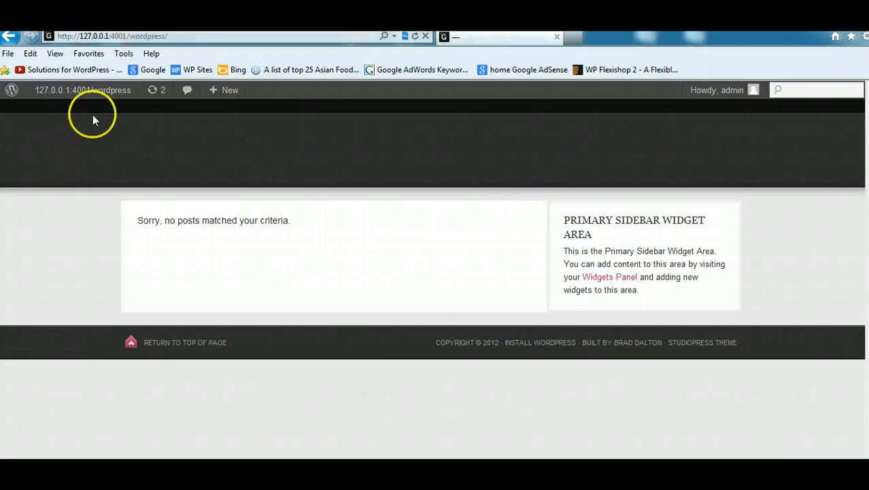
mouse_move(63, 94)
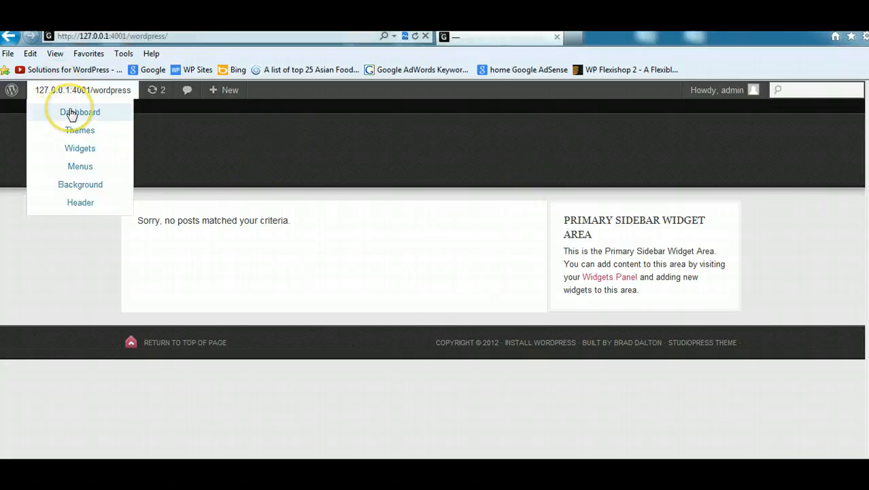
left_click(72, 114)
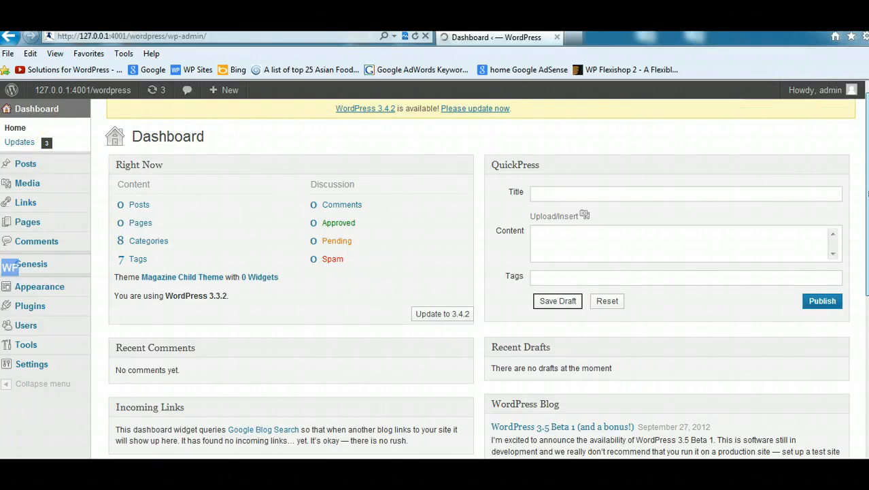
scroll(606, 230, "down", 3)
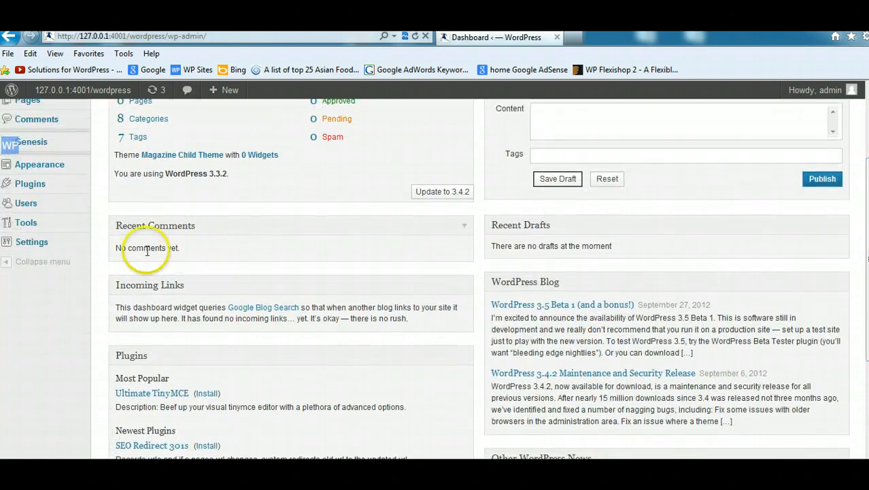
mouse_move(46, 243)
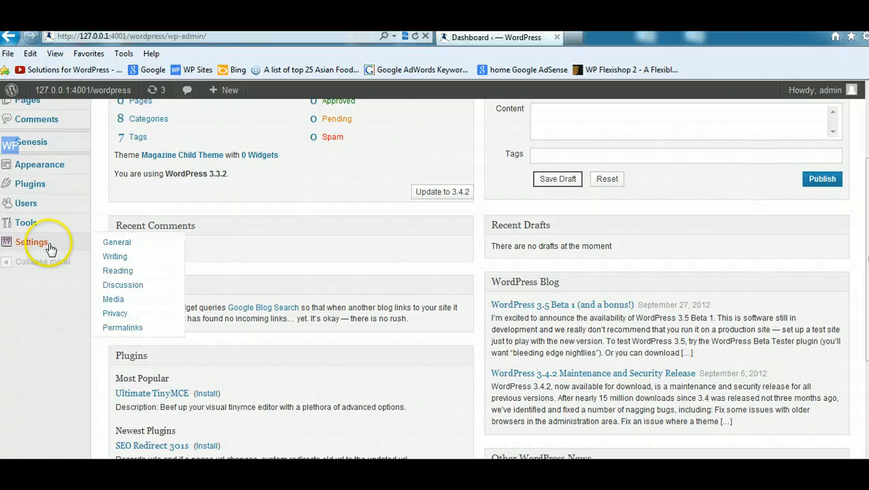
left_click(122, 243)
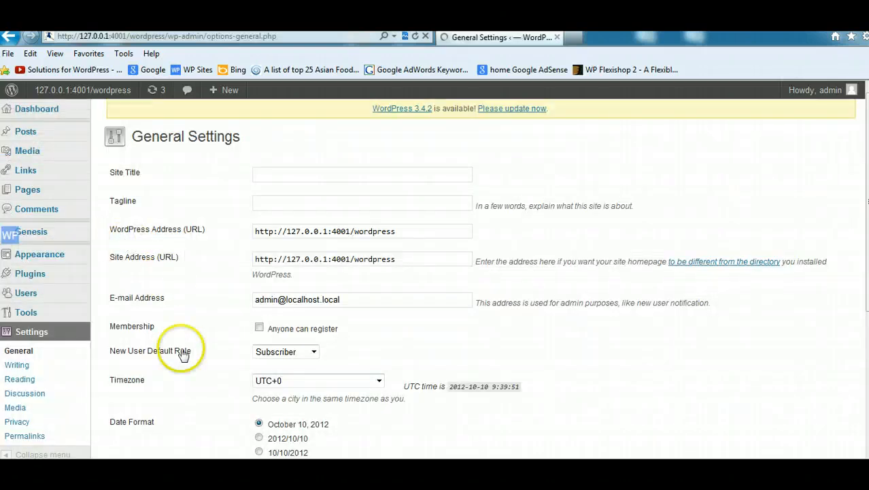
Copy the title "Magazine" from the demo site's header into the local site's Site Title.
left_click(90, 432)
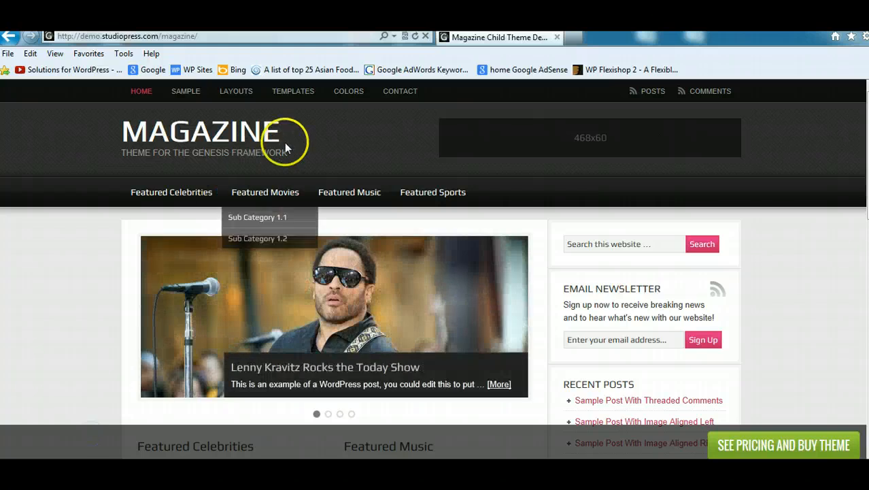
left_click_drag(284, 139, 134, 126)
right_click(137, 126)
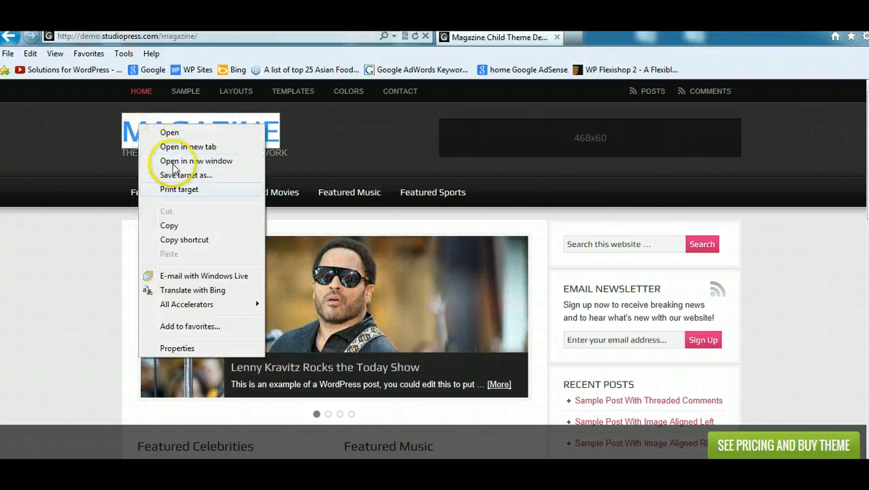
left_click(169, 226)
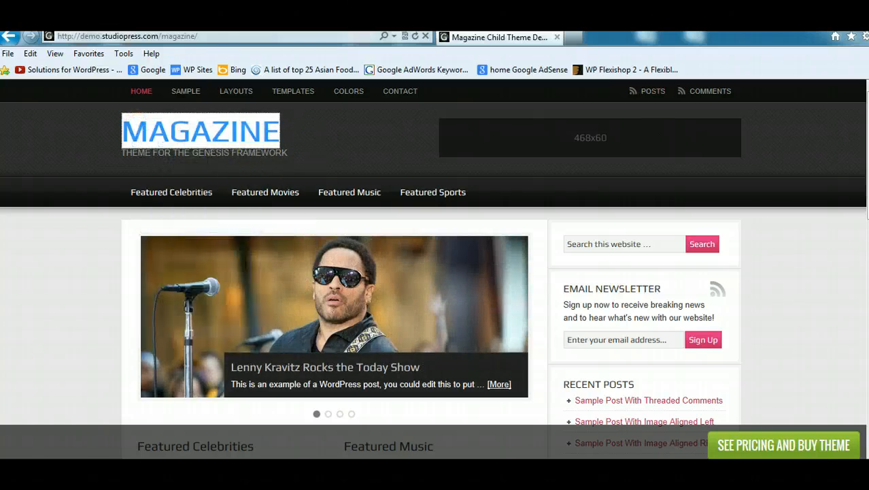
left_click(788, 32)
left_click(279, 172)
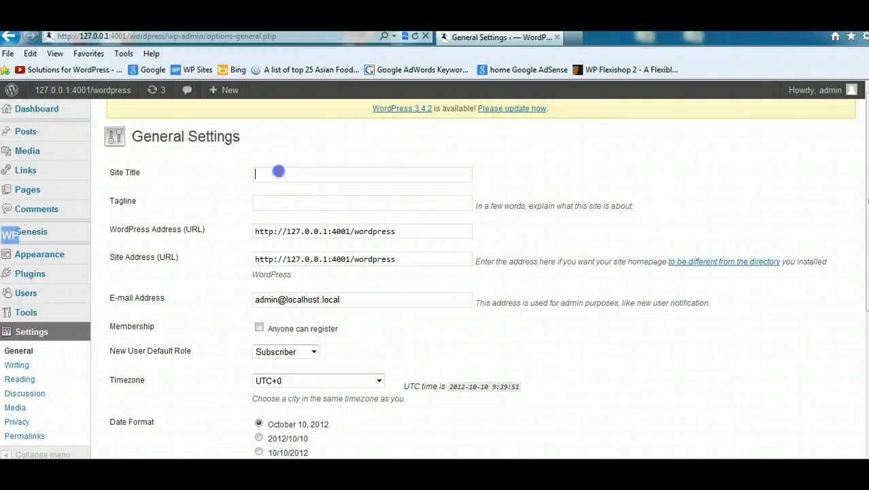
right_click(279, 172)
left_click(311, 229)
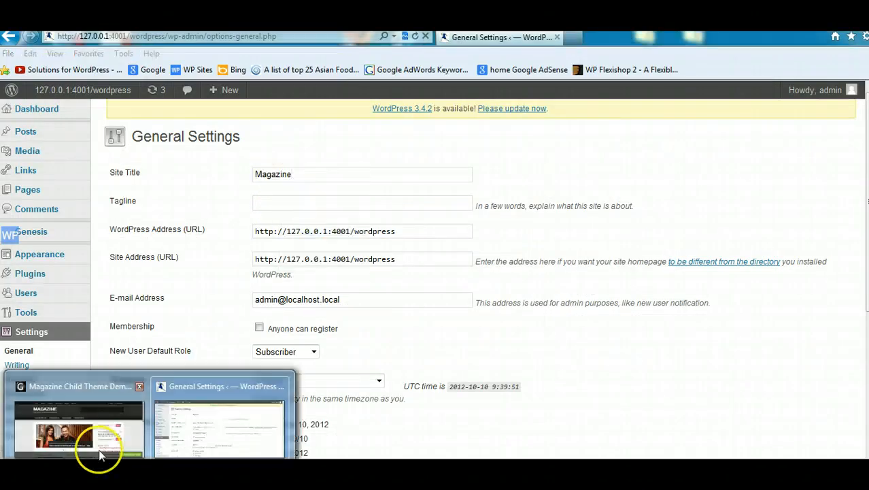
Copy the demo header's "Theme for the Genesis Framework" text into the local site's Tagline and save the general settings.
left_click(99, 440)
left_click_drag(291, 154, 129, 156)
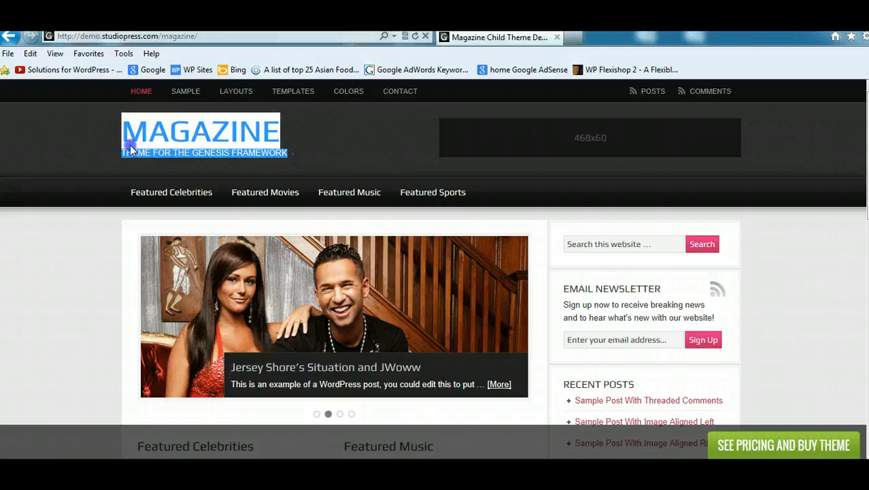
right_click(127, 153)
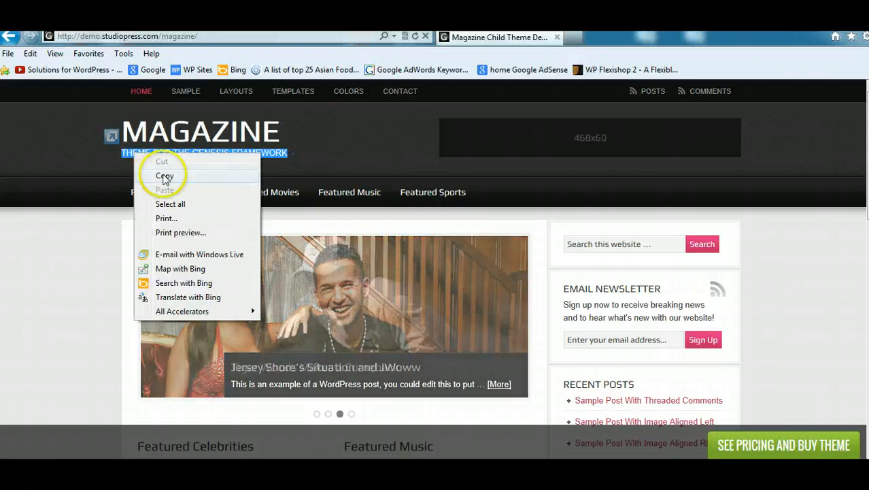
left_click(158, 175)
key("alt+Tab")
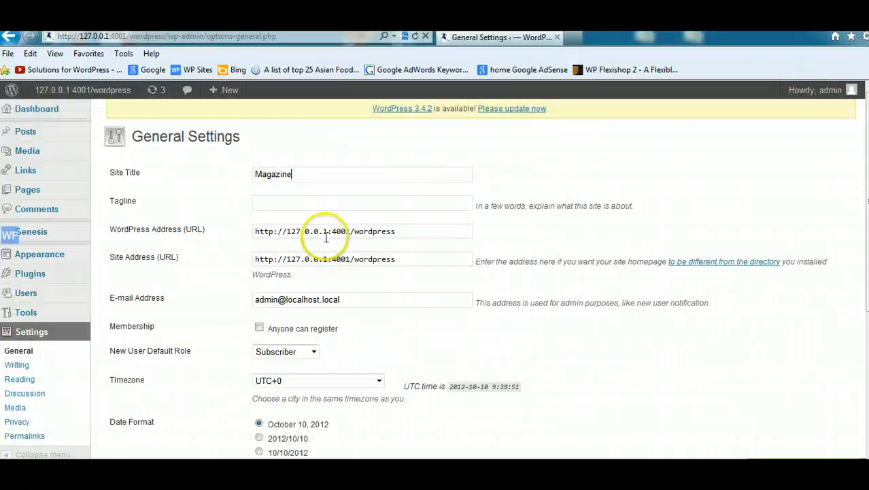
left_click(272, 202)
right_click(271, 210)
left_click(301, 263)
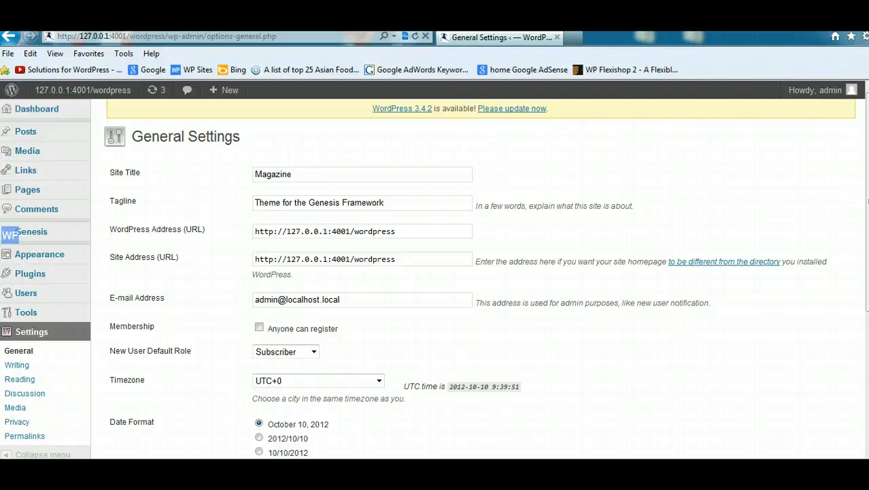
scroll(472, 373, "down", 4)
left_click(114, 397)
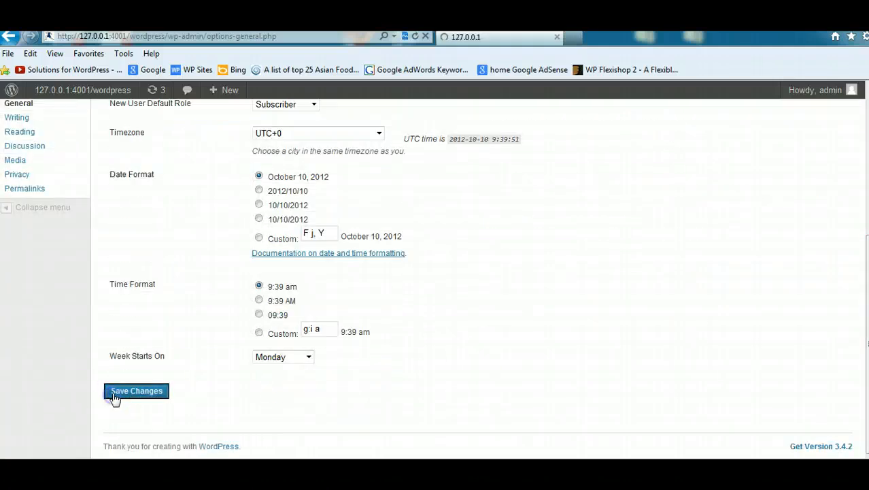
Review the options in the Writing Settings without editing them, and open the Reading Settings.
scroll(774, 227, "down", 3)
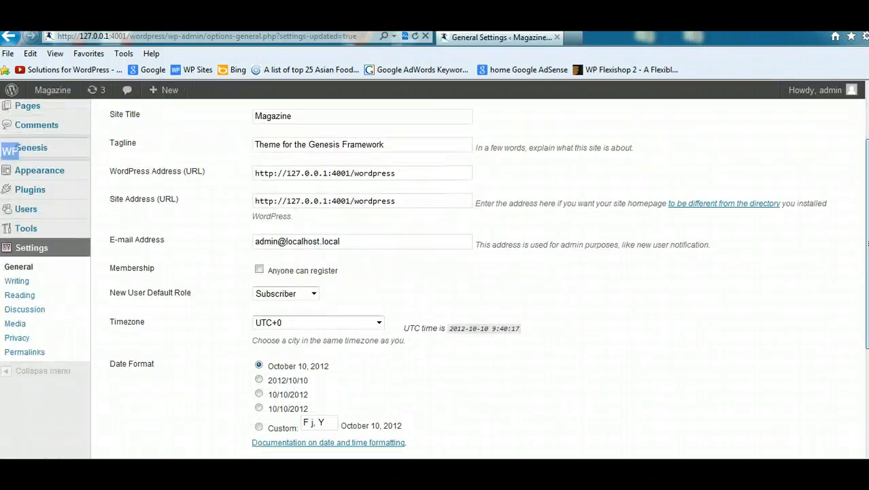
left_click(17, 282)
mouse_move(19, 284)
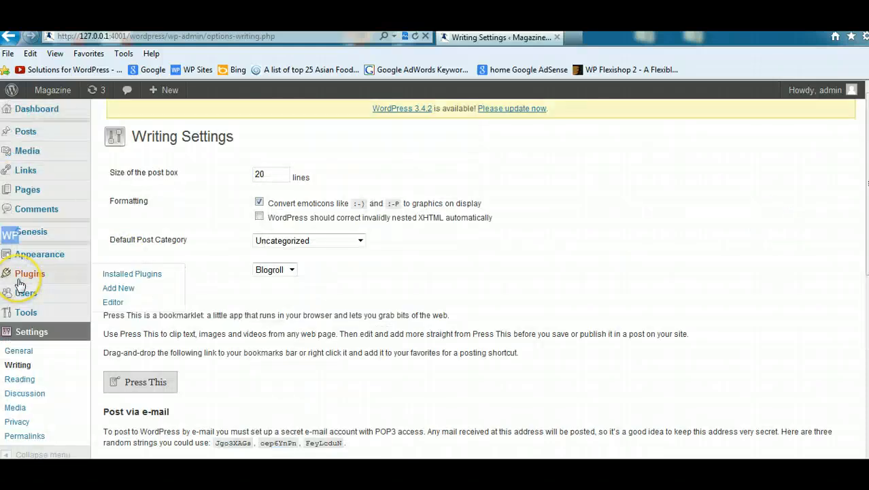
scroll(319, 316, "down", 10)
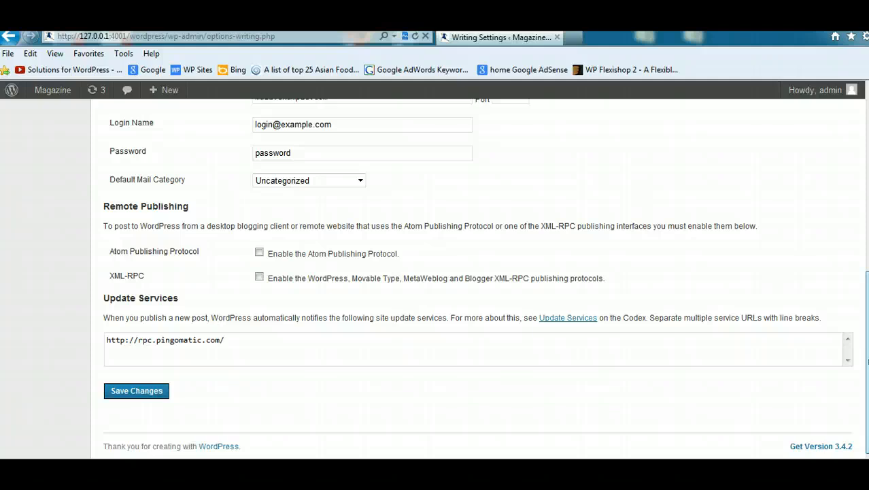
scroll(582, 168, "up", 10)
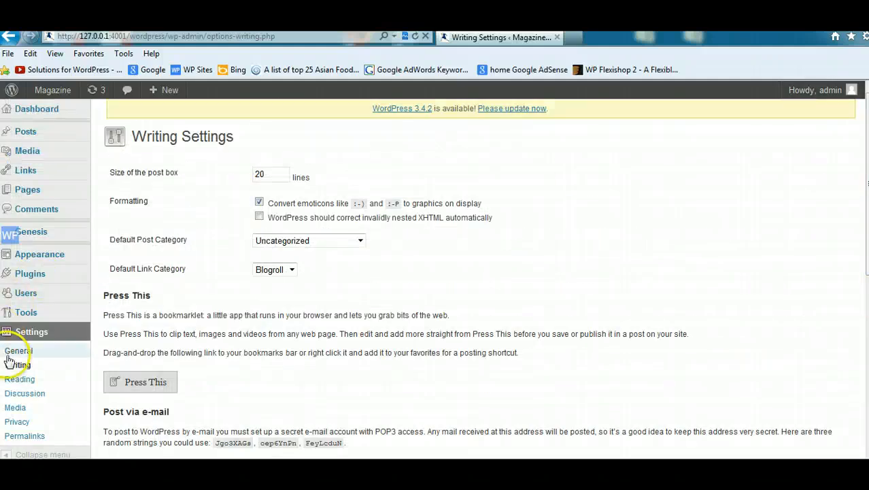
left_click(11, 380)
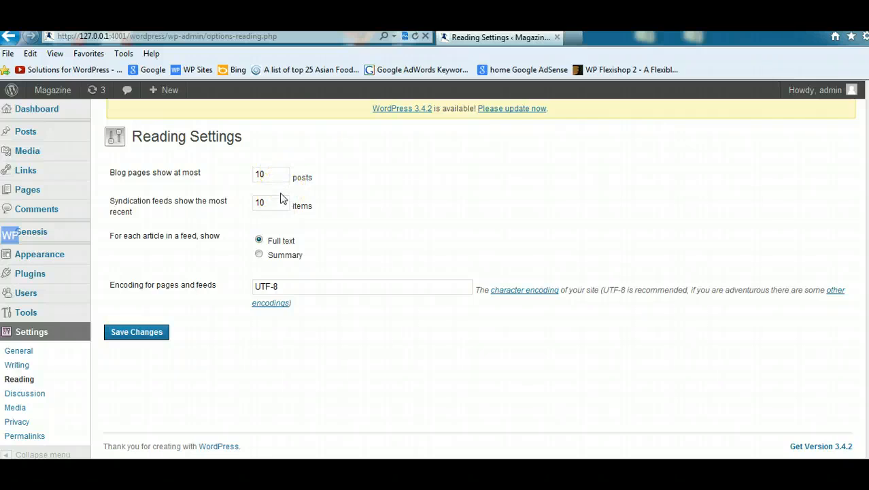
Set the feed articles to show a Summary in the Reading Settings and save the changes.
left_click(258, 255)
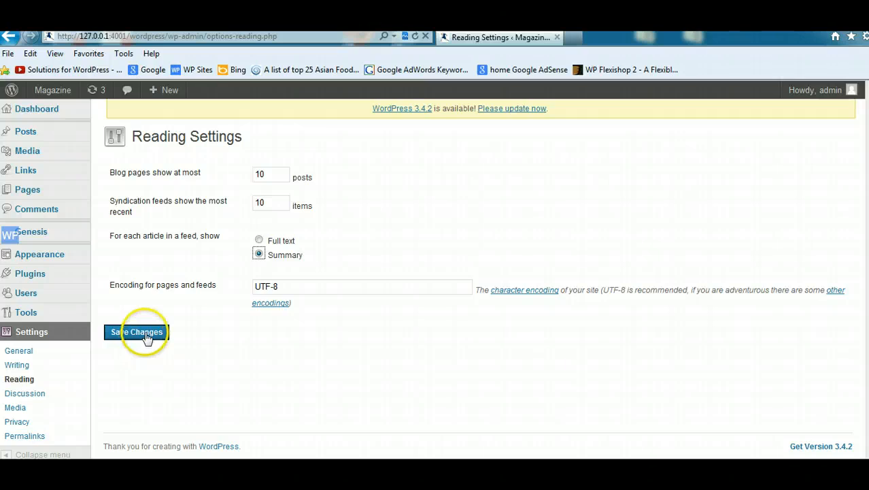
left_click(146, 334)
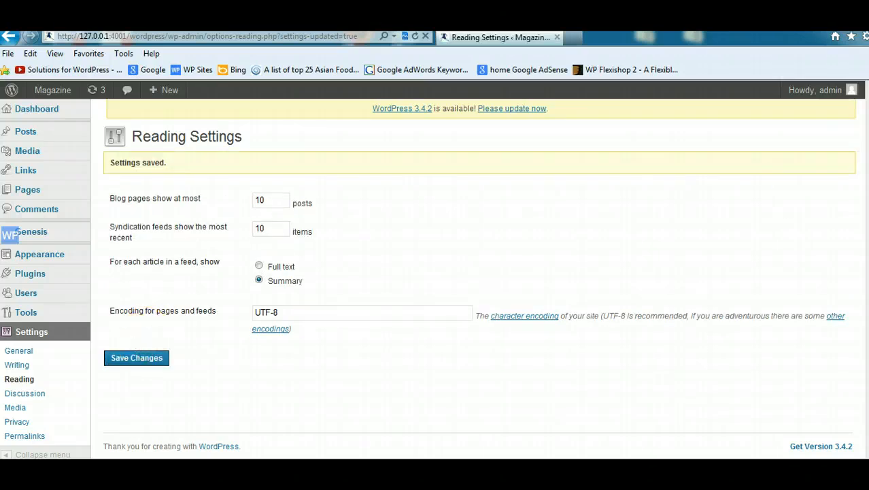
In the Discussion Settings, require that an administrator always approve a comment before it appears.
left_click(21, 393)
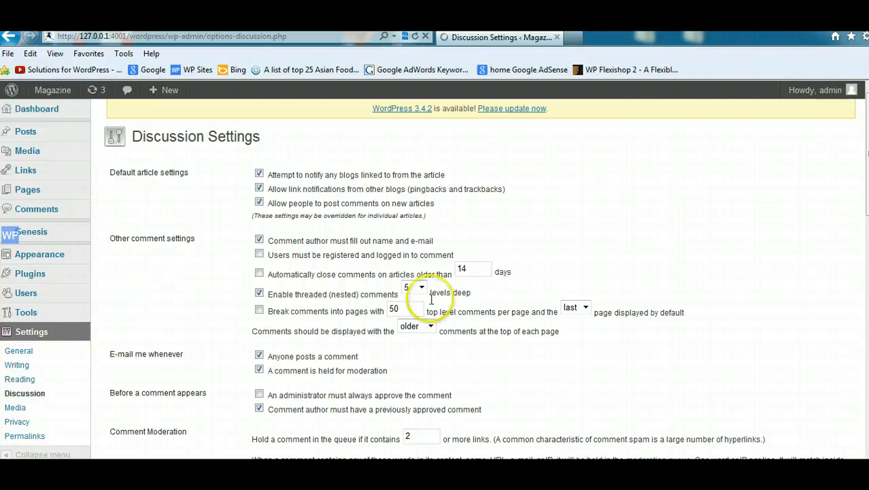
left_click_drag(867, 182, 867, 233)
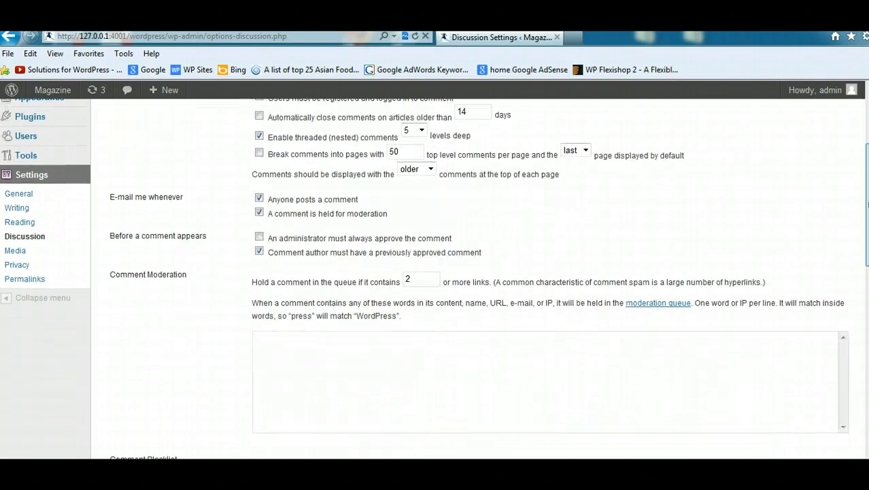
left_click(259, 238)
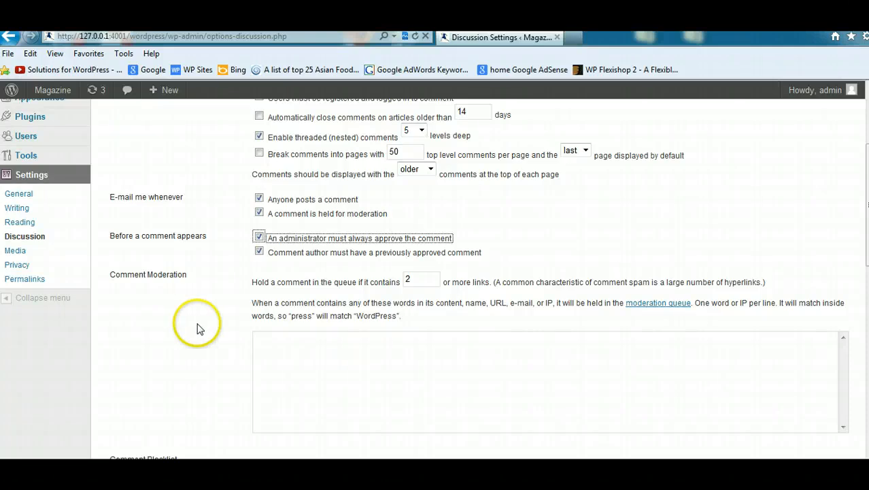
Choose Gravatar Logo as the default avatar and save the discussion settings.
scroll(311, 317, "down", 4)
left_click_drag(868, 283, 868, 391)
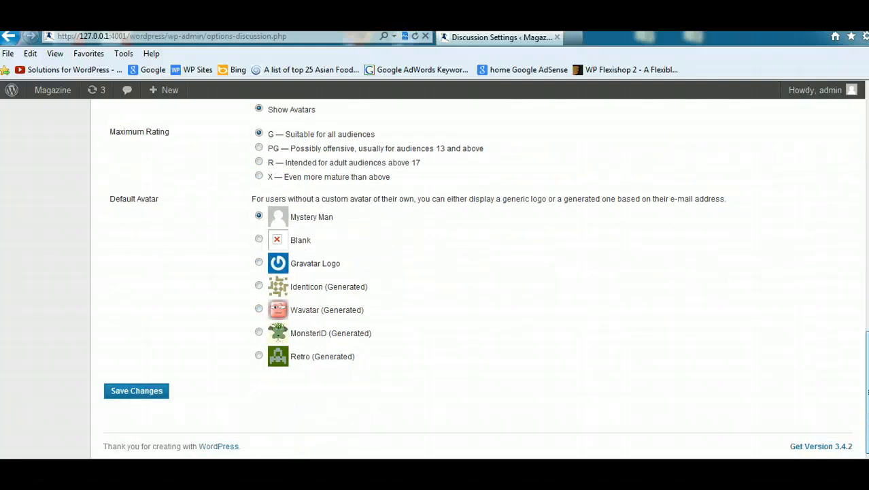
left_click(259, 263)
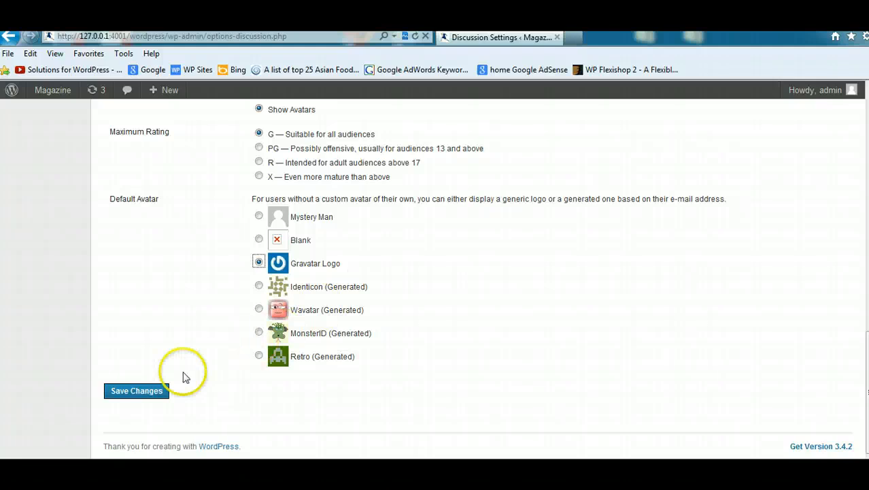
left_click(136, 392)
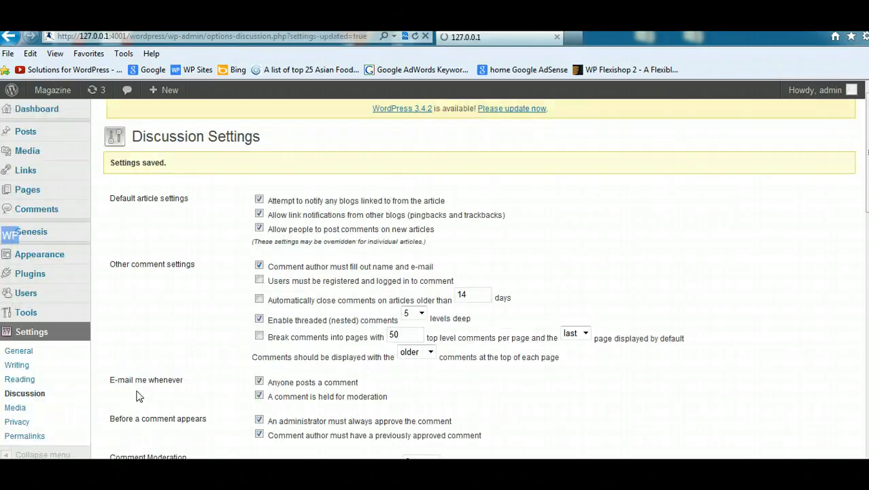
Review the image sizes and upload options in the Media Settings and save them without editing.
scroll(509, 264, "down", 2)
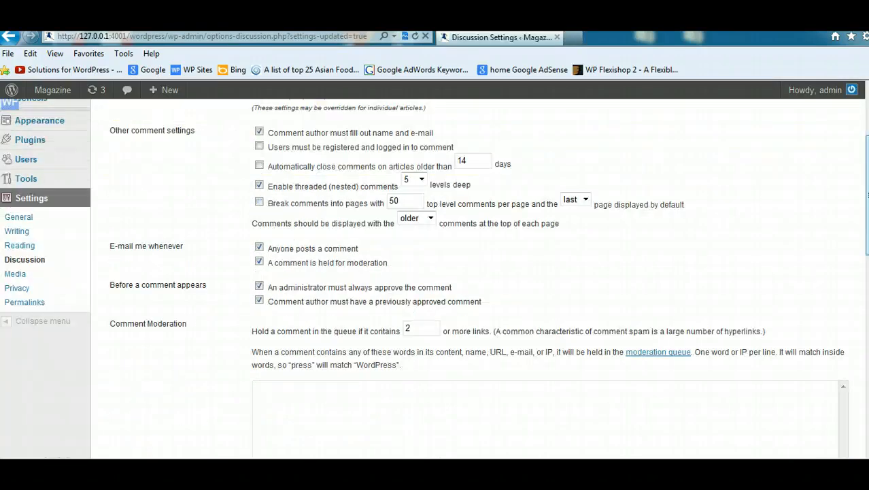
left_click(31, 274)
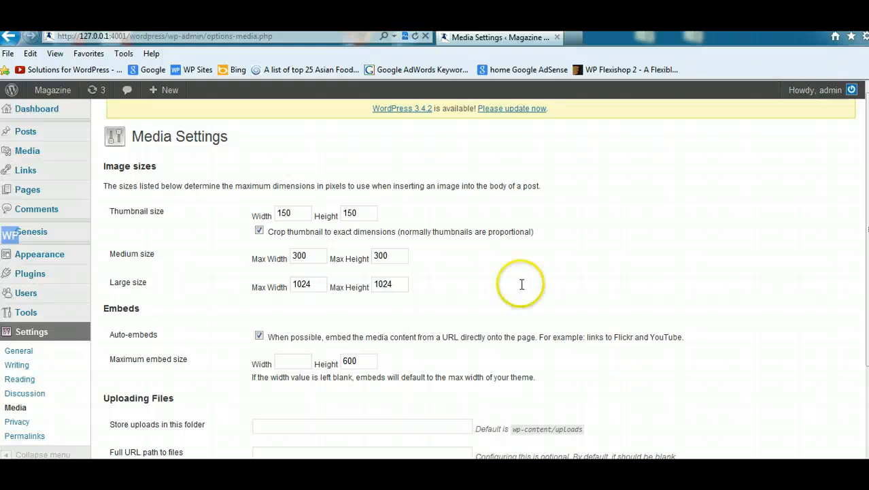
mouse_move(27, 154)
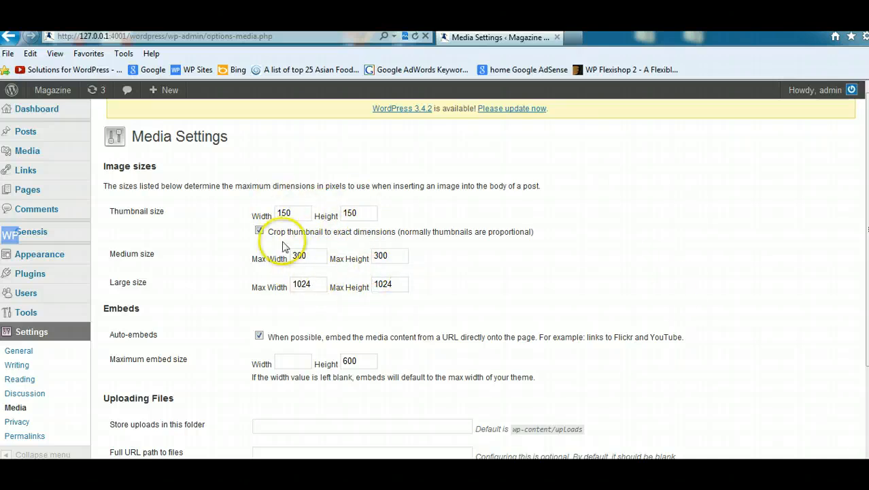
scroll(818, 304, "down", 2)
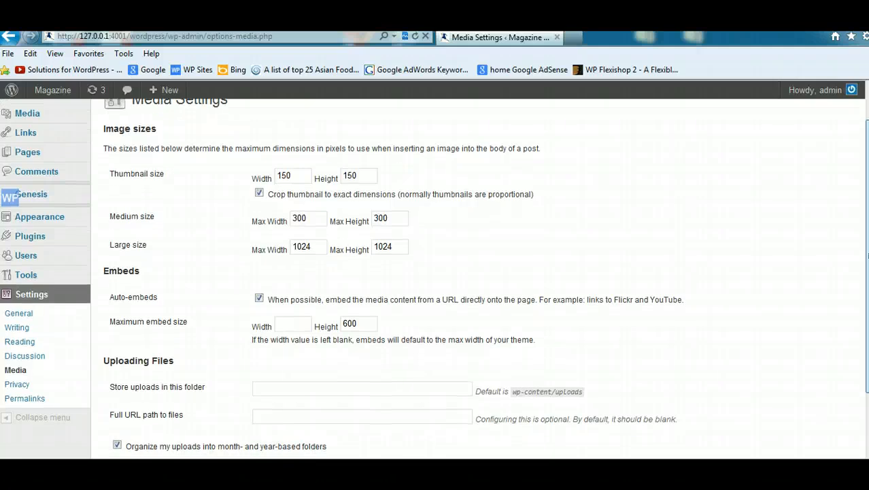
left_click_drag(867, 269, 868, 230)
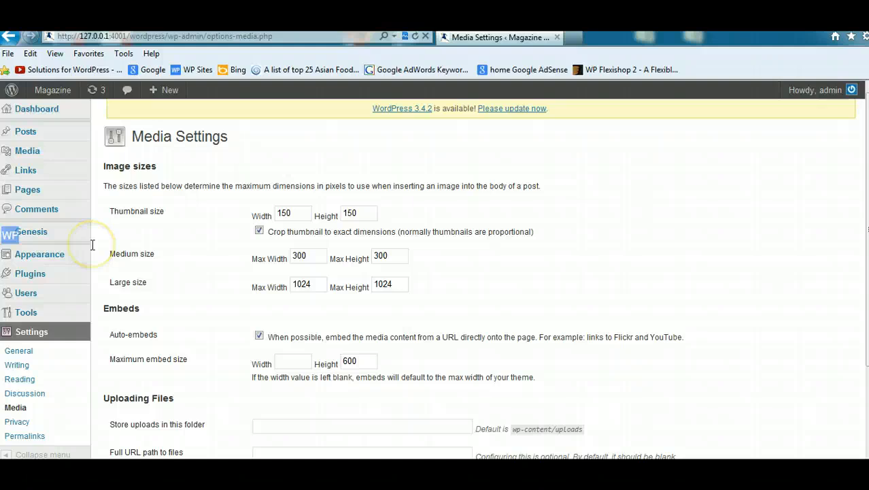
mouse_move(77, 247)
scroll(340, 367, "down", 3)
left_click(137, 391)
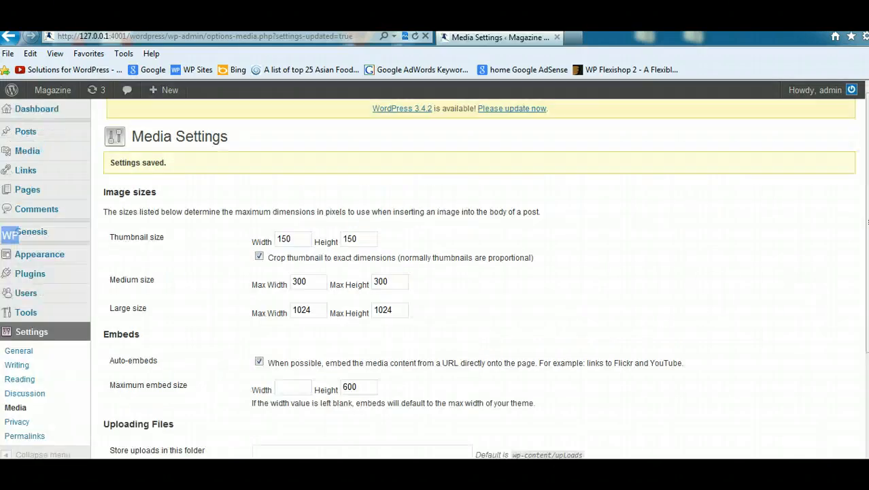
Open the Widgets page and add a Genesis - Featured Posts widget to the Home Top area.
mouse_move(68, 253)
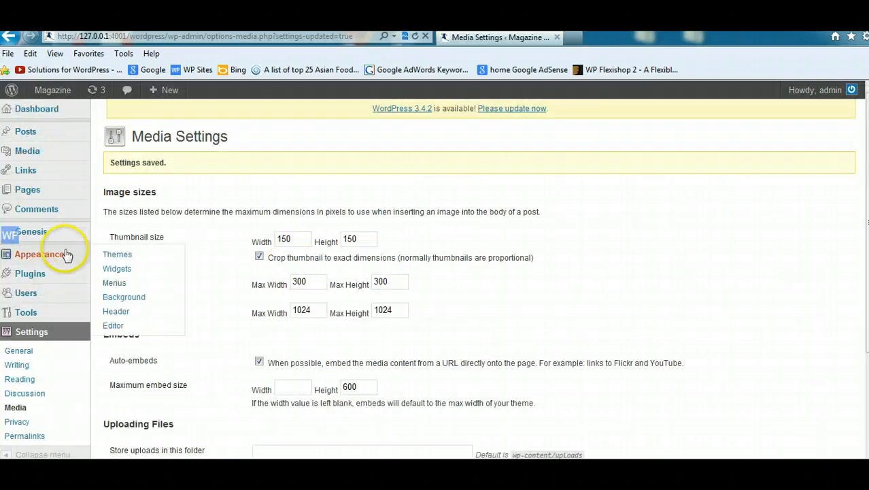
left_click(112, 269)
scroll(434, 279, "down", 2)
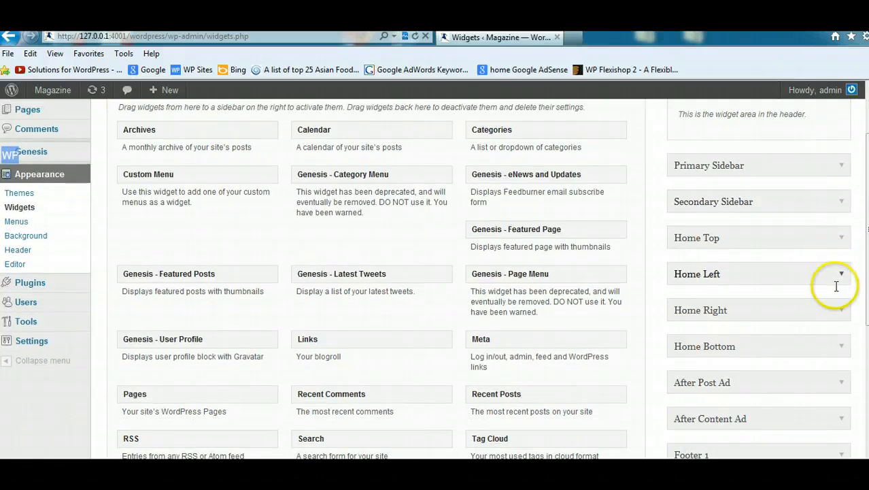
left_click(840, 242)
scroll(851, 238, "down", 1)
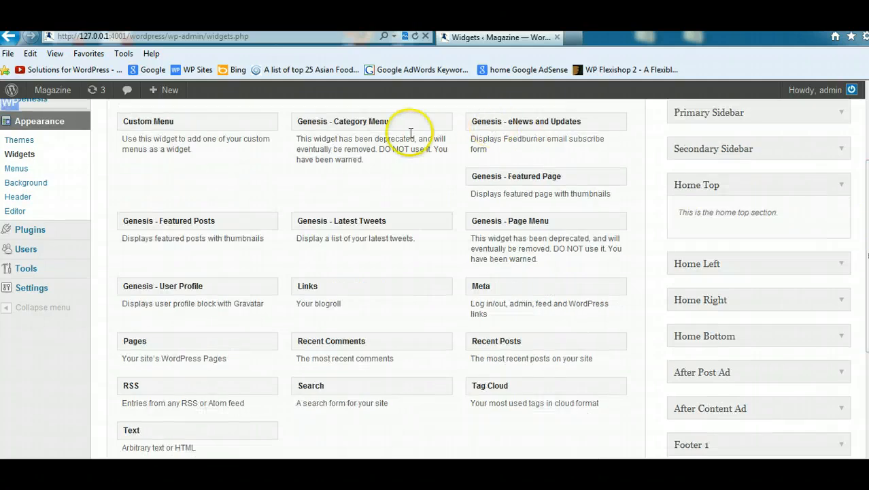
left_click_drag(174, 219, 723, 238)
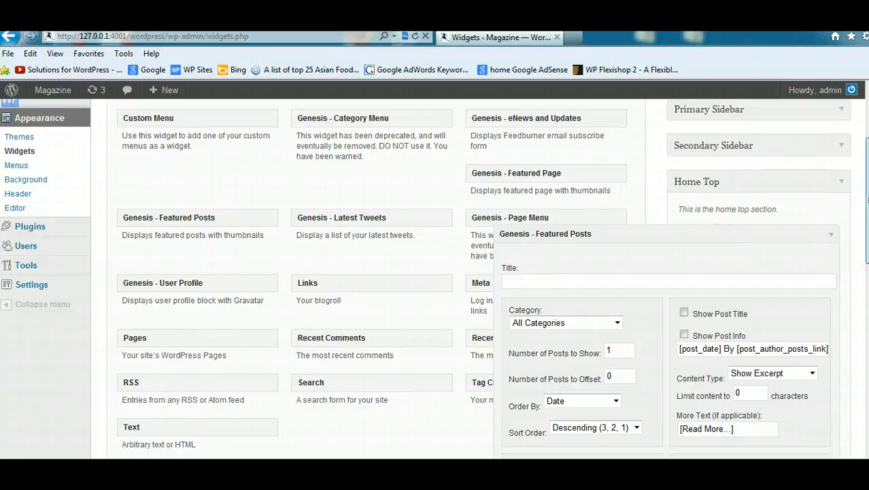
Examine the image sizes offered for the featured image in the Home Top Featured Posts widget.
scroll(840, 253, "down", 4)
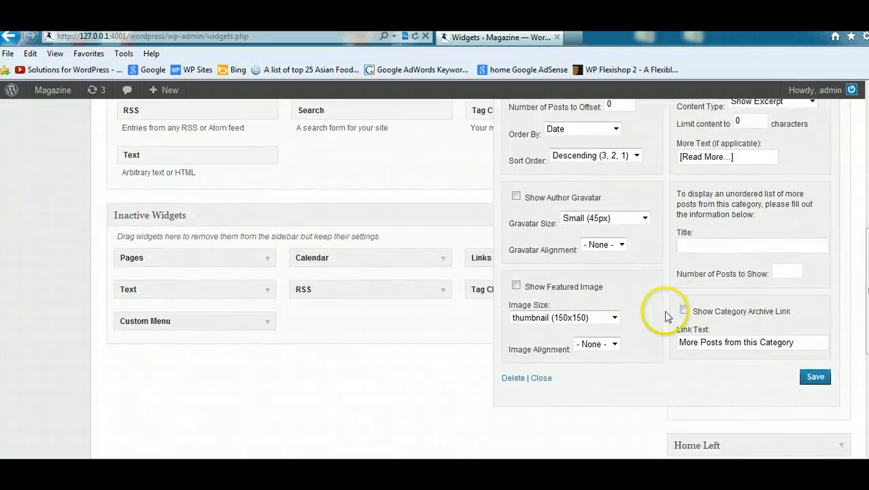
left_click(614, 318)
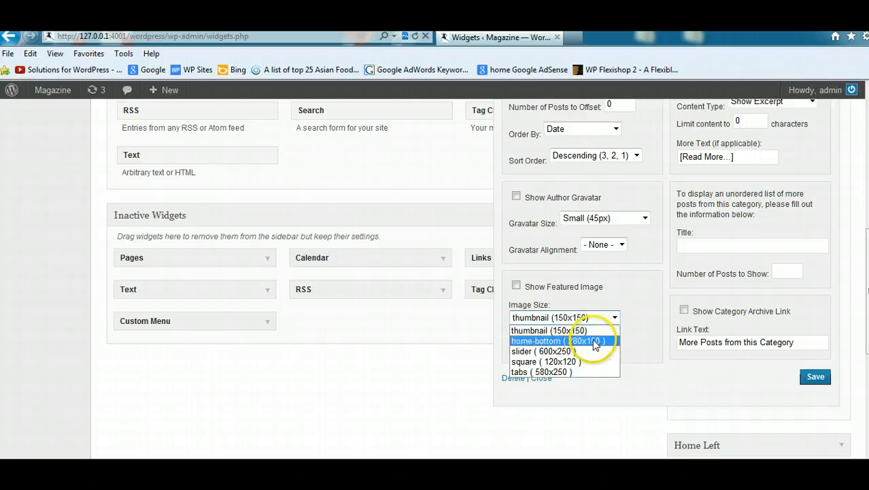
left_click(562, 373)
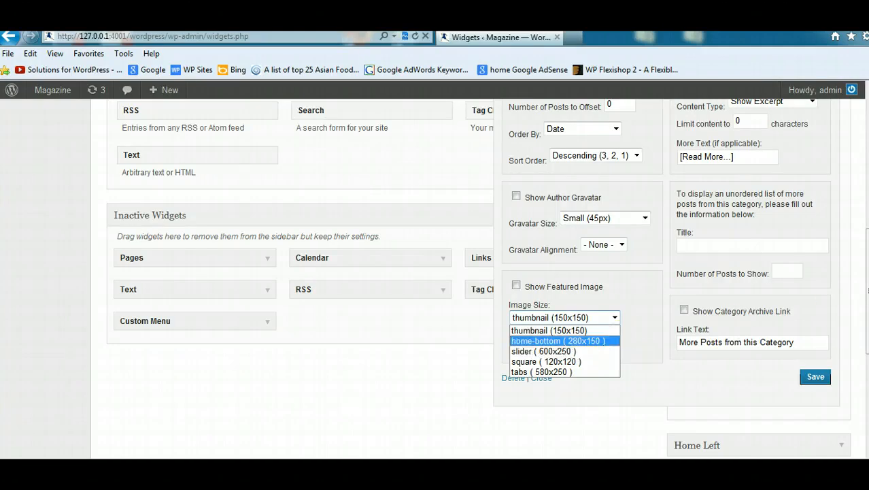
left_click(867, 291)
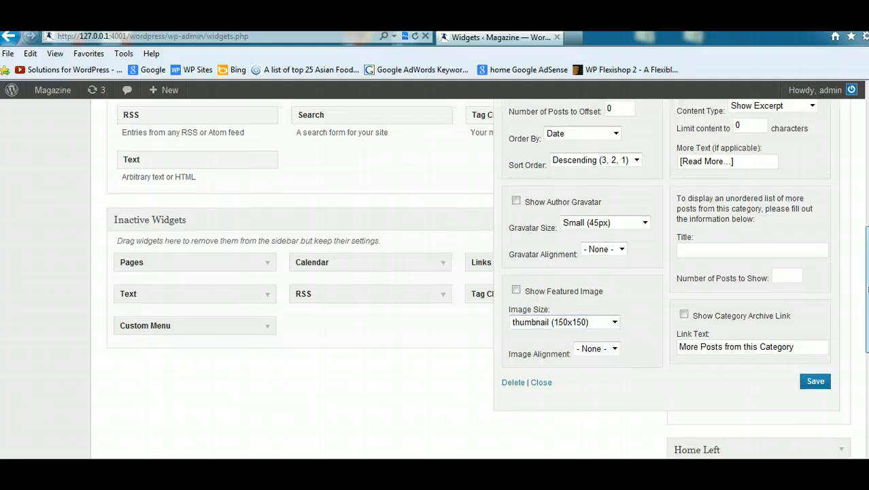
Return to the Media Settings, set the medium size to 280 max width and 150 max height, and save.
left_click_drag(867, 291, 867, 155)
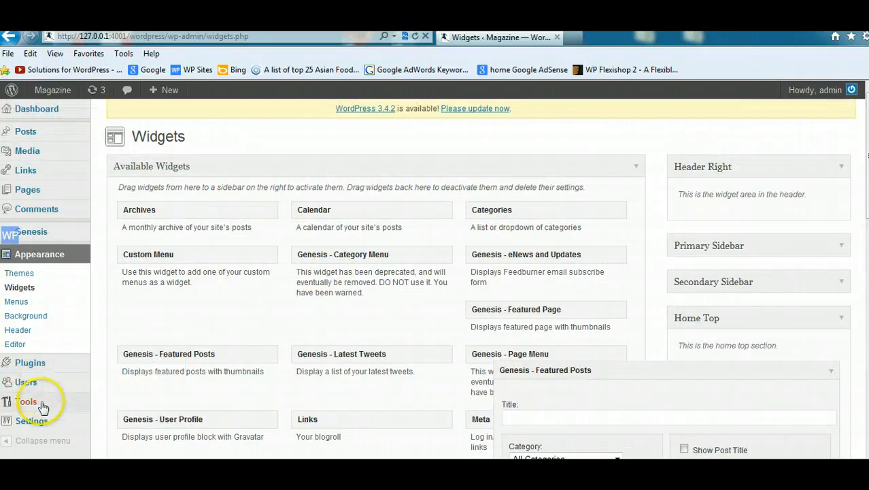
mouse_move(34, 418)
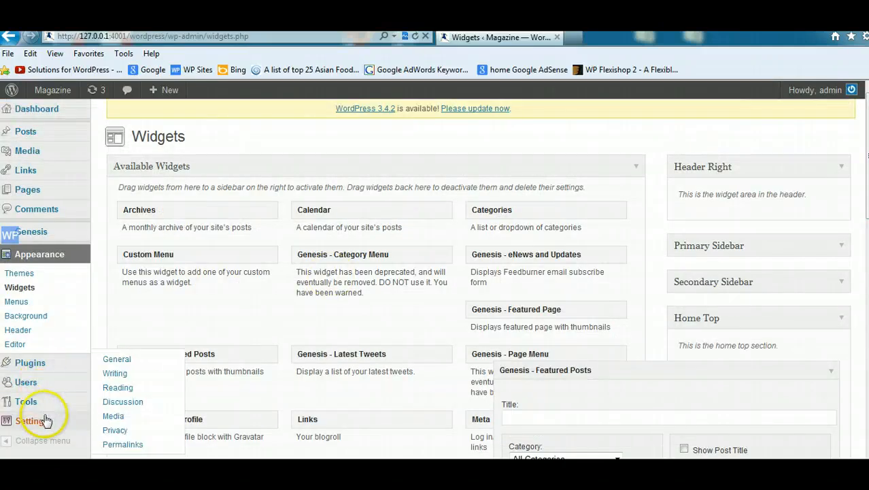
left_click(114, 415)
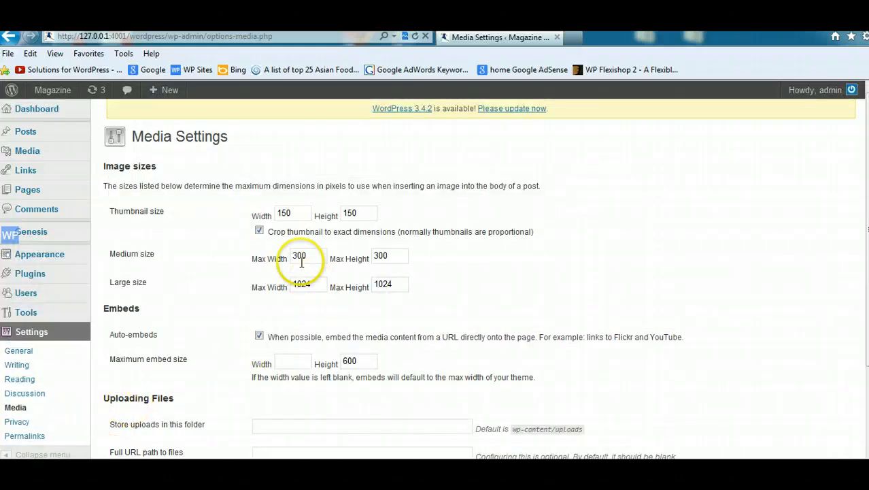
left_click(302, 256)
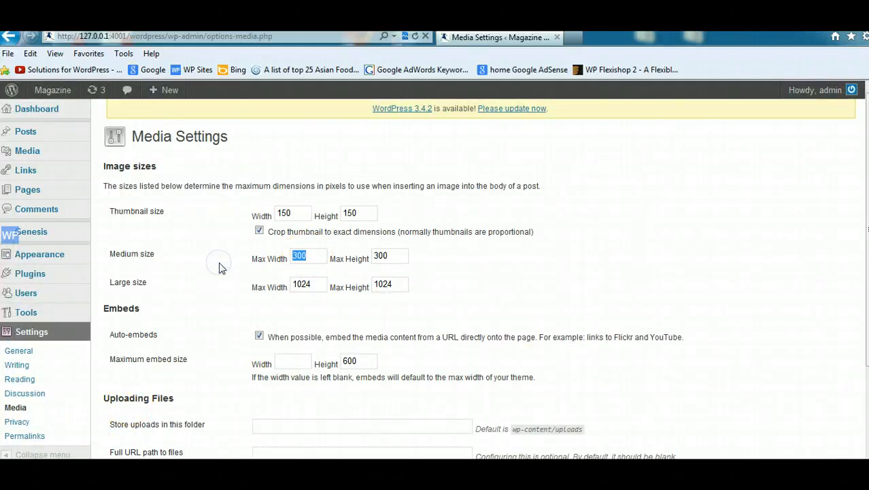
left_click(383, 256)
scroll(320, 262, "down", 3)
left_click(149, 393)
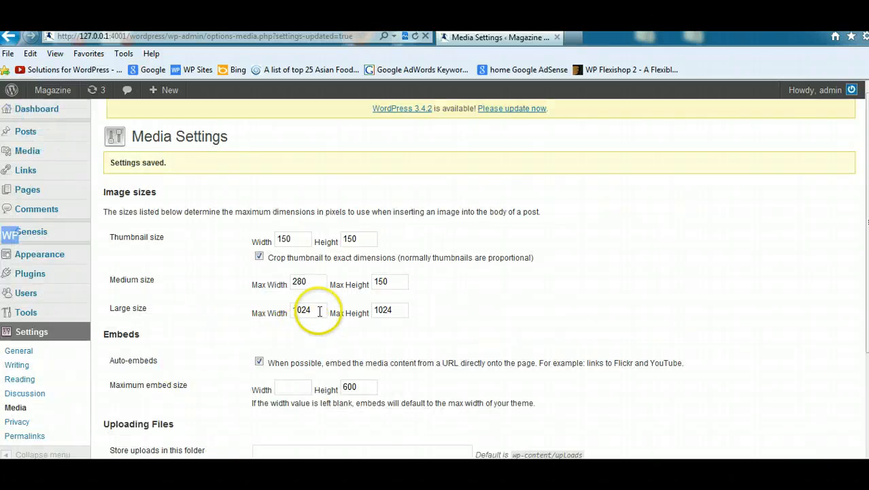
Set the large image size to 600 max width and 250 max height and save the media settings.
left_click_drag(319, 311, 244, 315)
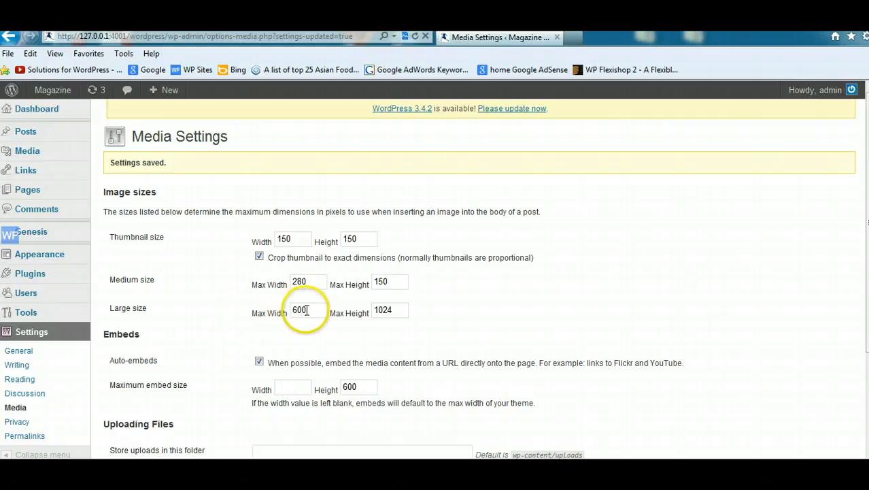
left_click(397, 310)
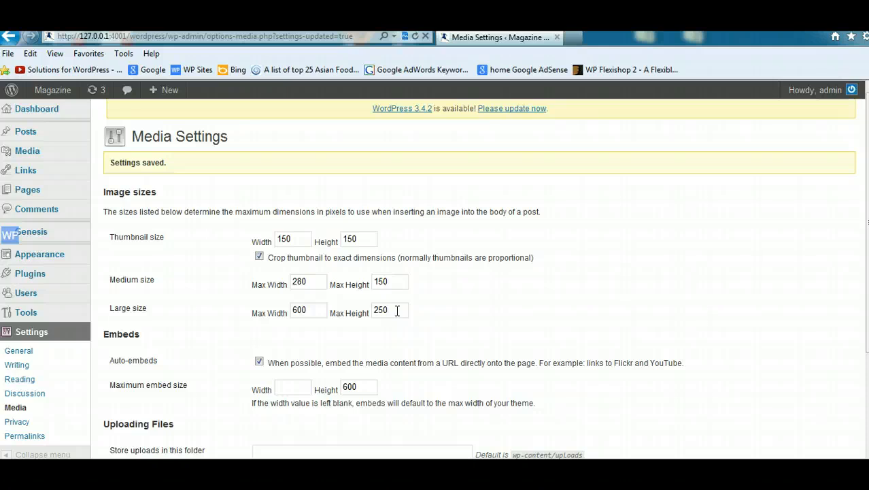
scroll(774, 285, "down", 3)
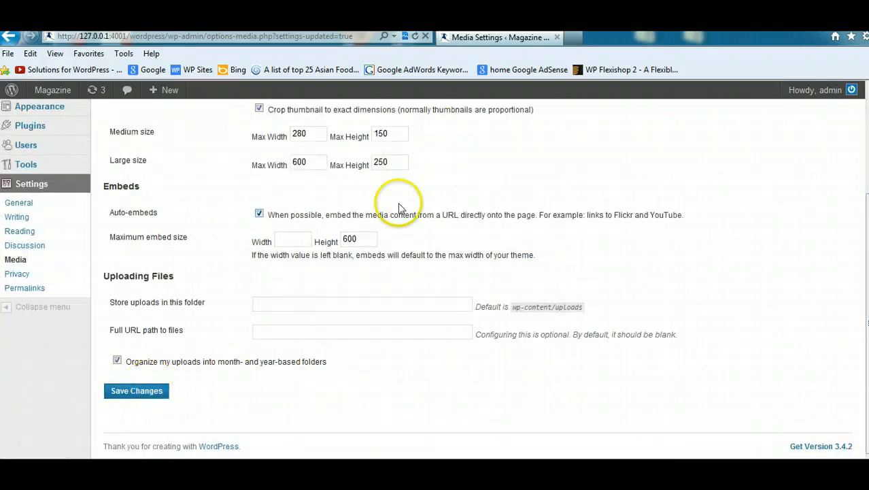
scroll(797, 272, "up", 2)
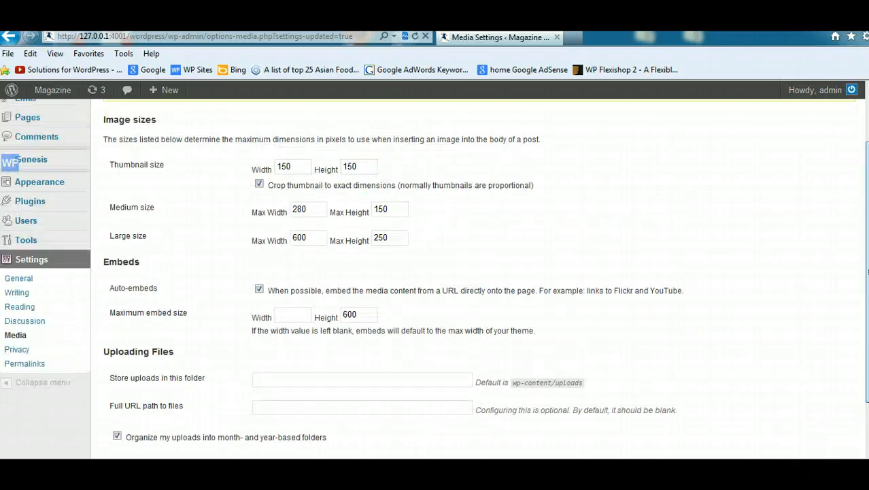
scroll(774, 273, "down", 1)
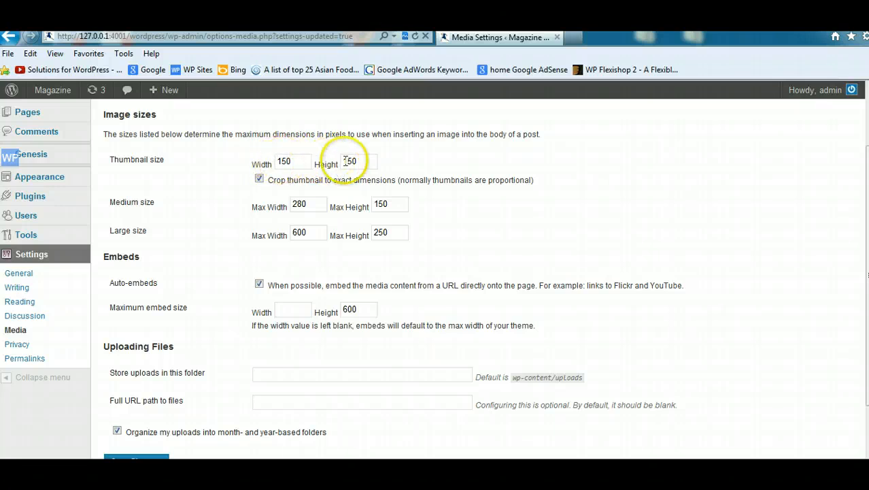
scroll(652, 379, "down", 2)
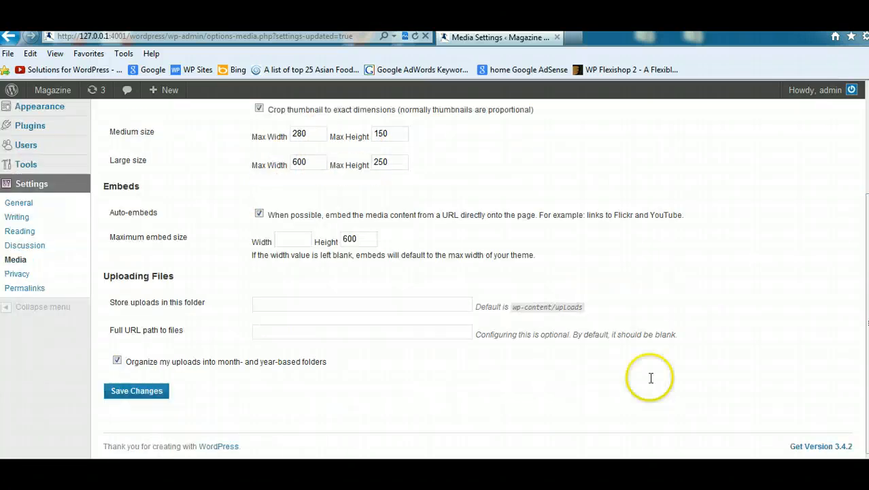
left_click(130, 389)
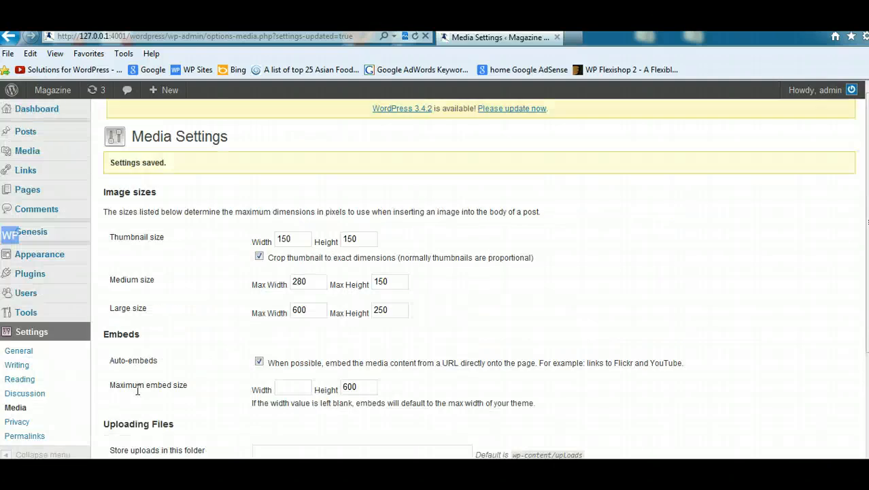
Open the Permalink Settings, choose the Post name structure and save the changes.
scroll(52, 286, "down", 3)
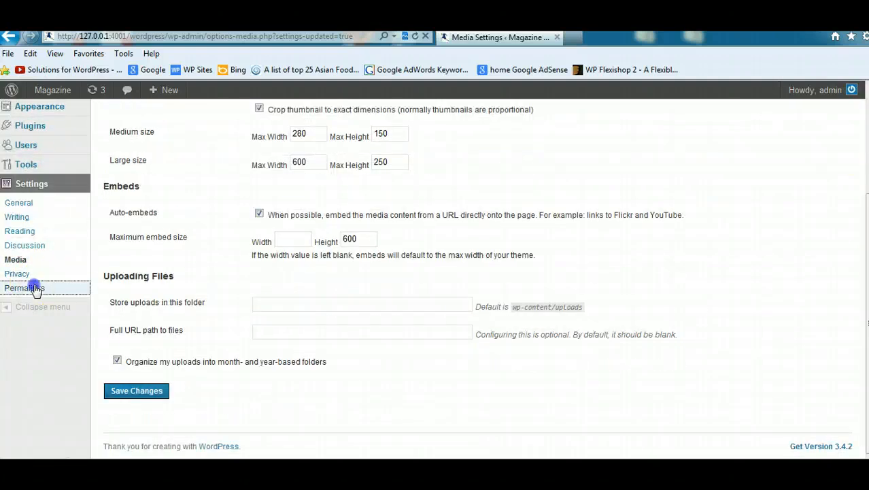
left_click(31, 286)
scroll(738, 257, "down", 2)
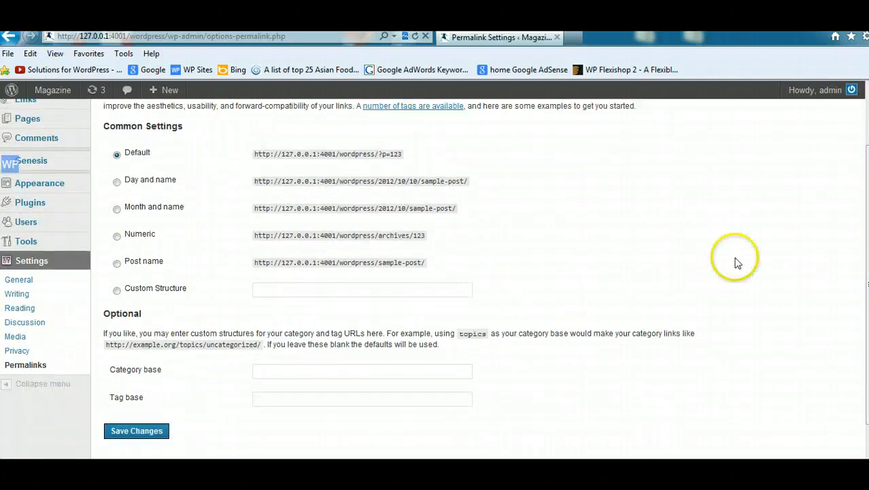
left_click(118, 264)
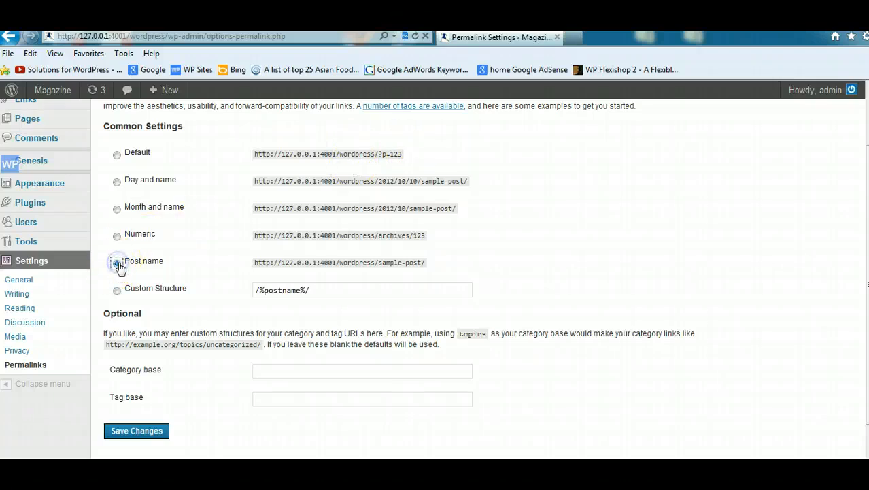
left_click(136, 431)
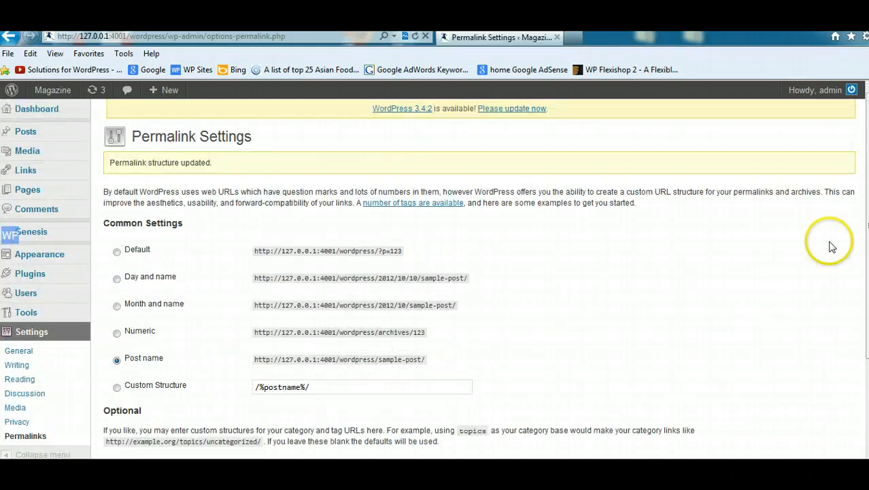
mouse_move(868, 213)
left_mouse_down()
mouse_move(868, 264)
mouse_move(868, 213)
left_mouse_up()
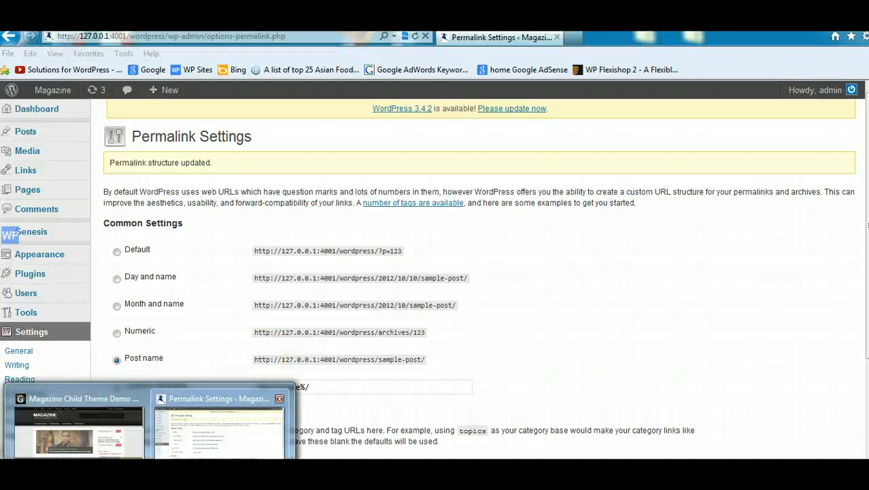
Visit the local site's front end and examine the alignment of the title and tagline in the header.
mouse_move(52, 91)
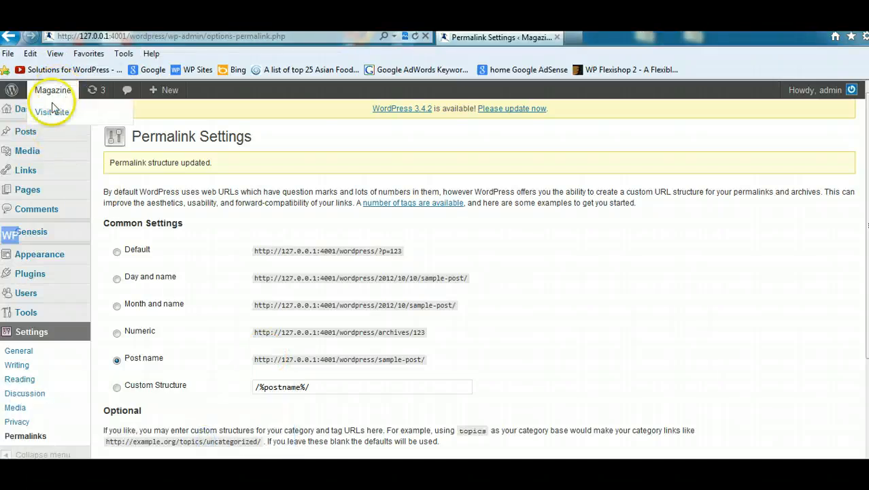
left_click(52, 111)
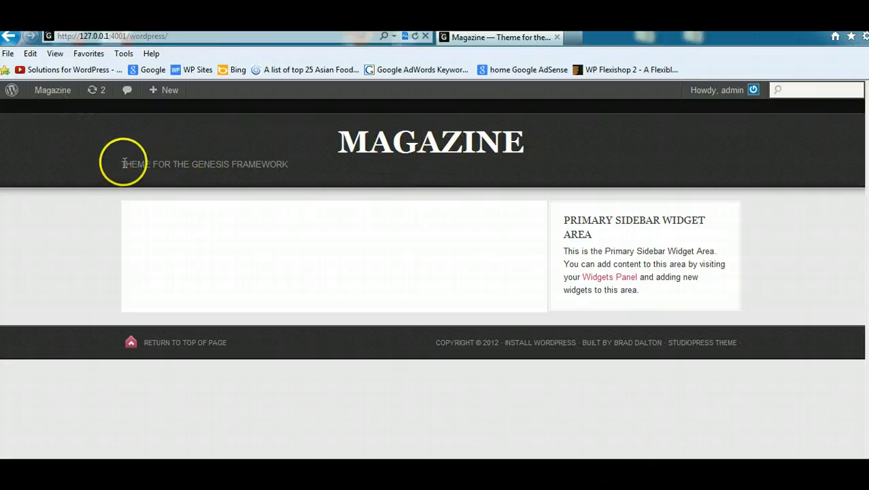
left_click_drag(121, 162, 231, 165)
left_click(381, 130)
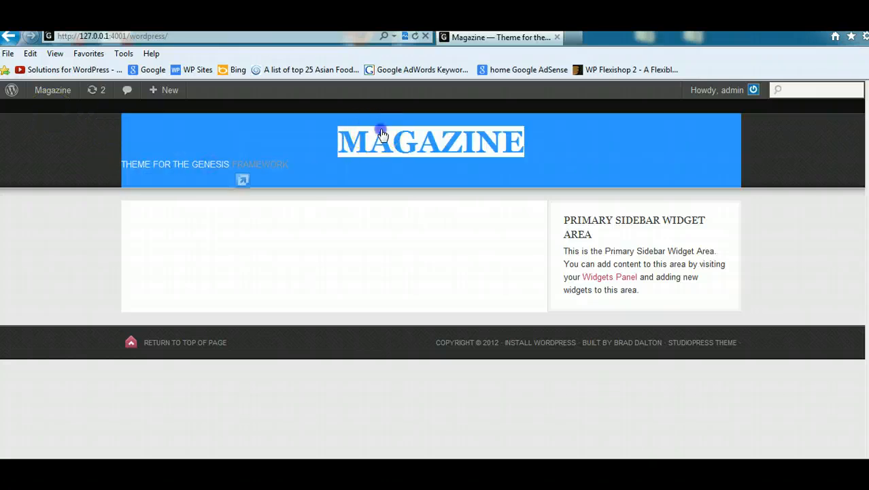
left_click_drag(121, 164, 214, 161)
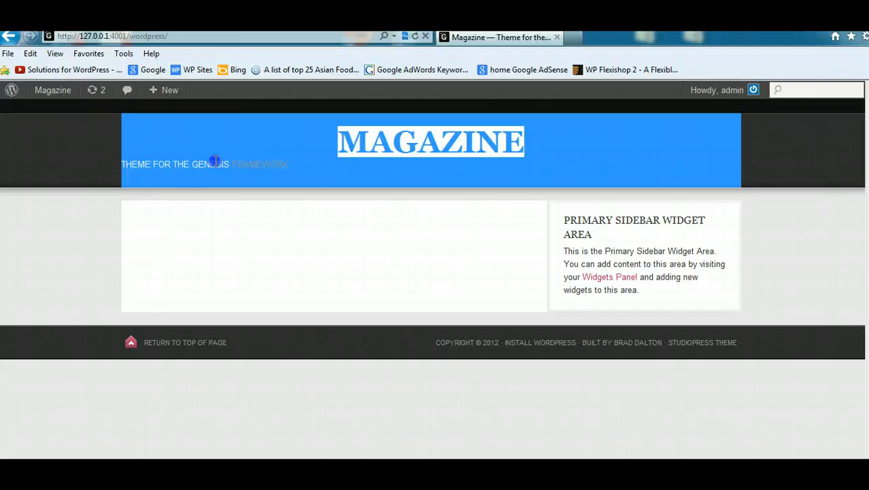
left_click(528, 132)
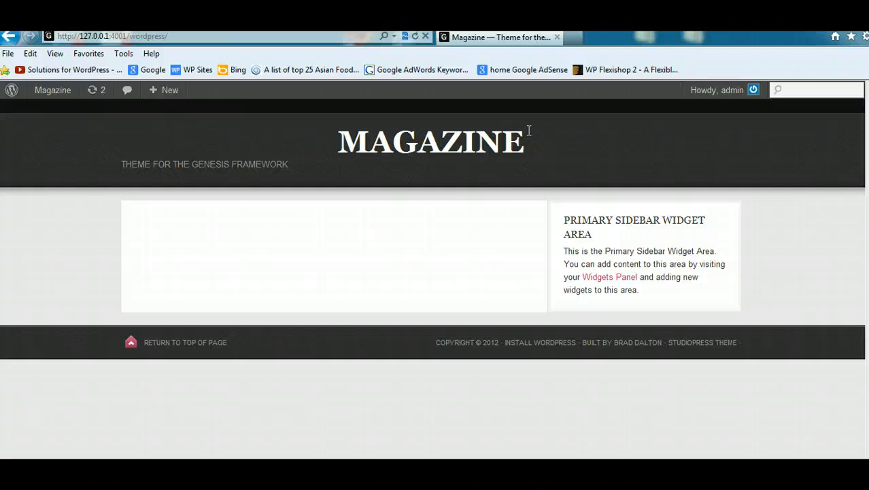
left_click(163, 383)
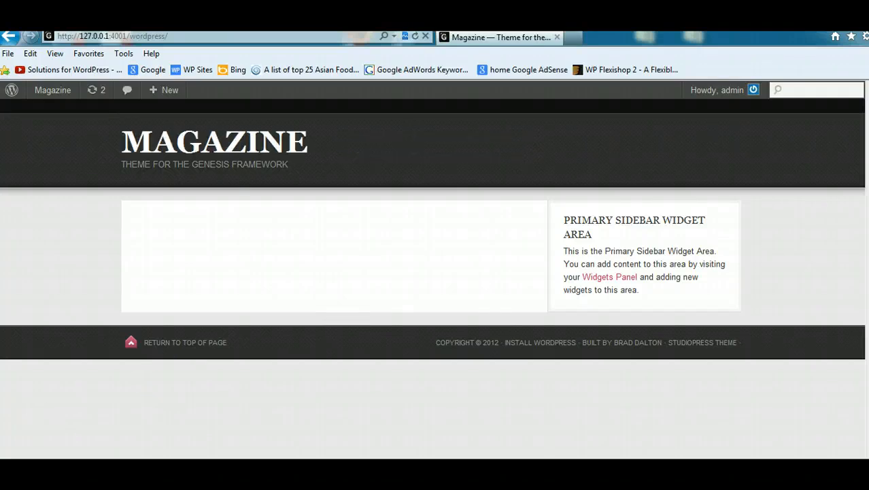
left_click(387, 268)
left_click(365, 146)
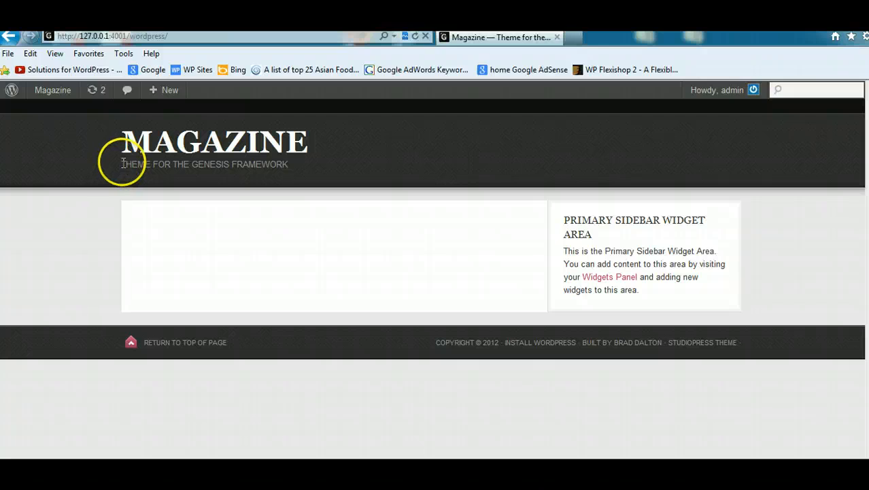
left_click_drag(121, 164, 288, 166)
left_click(366, 134)
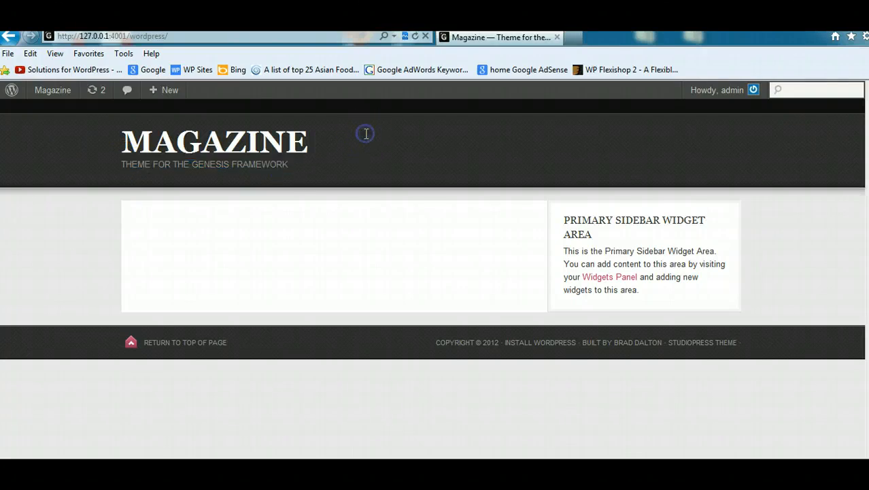
Compare the local site's header with the header of the StudioPress Magazine child theme demo.
left_click(75, 430)
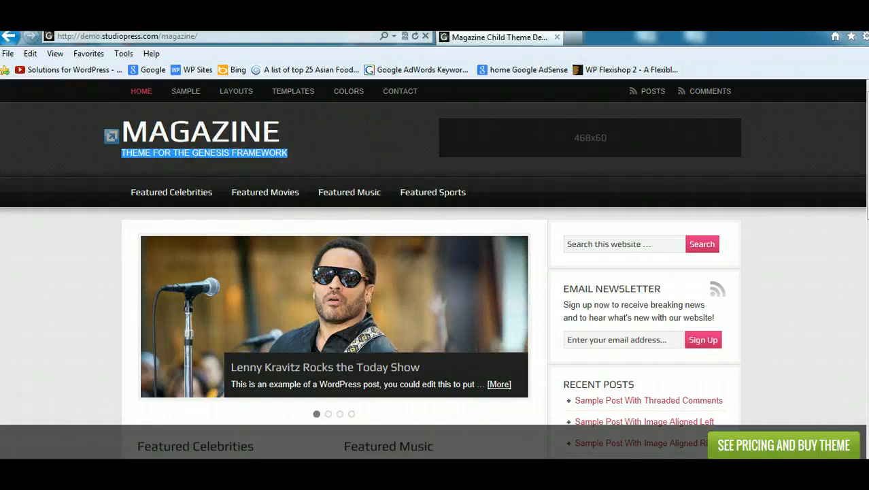
left_click(810, 27)
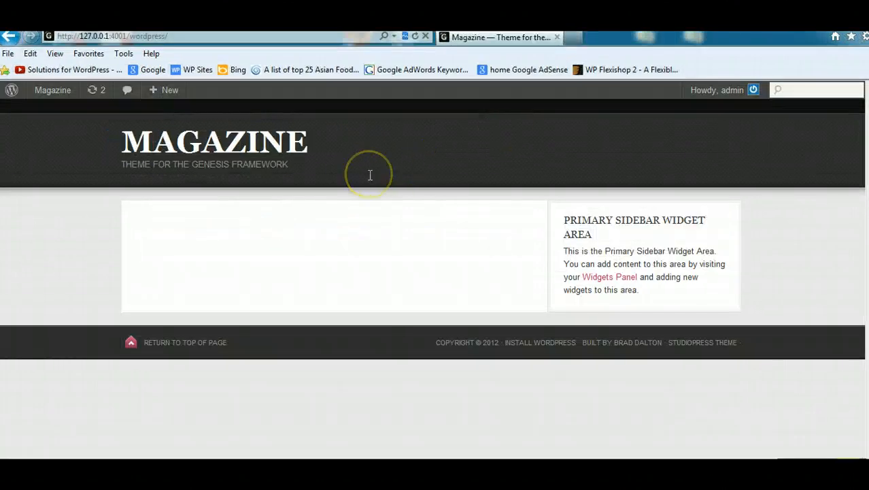
mouse_move(155, 417)
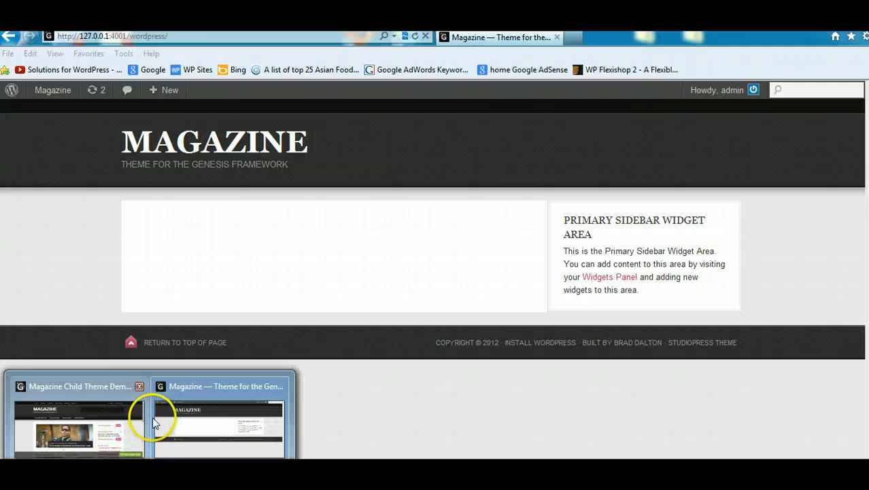
left_click(124, 425)
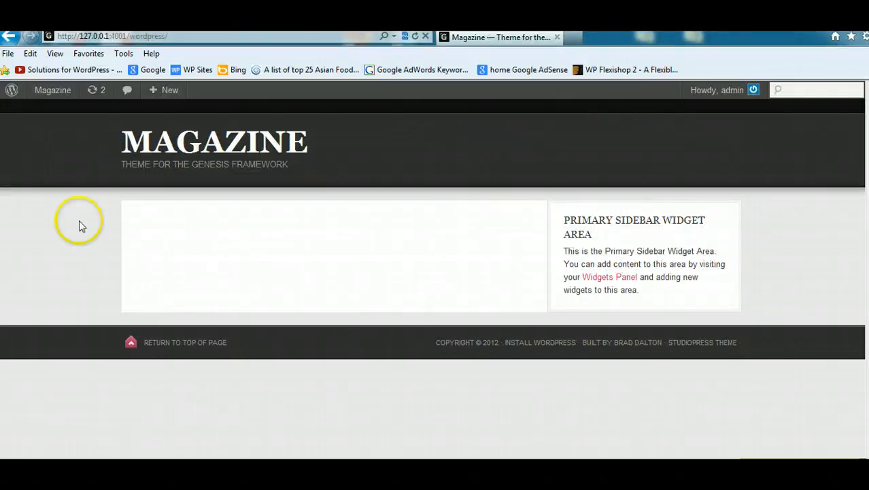
Return to the dashboard, open the plugin installer and search for "social widget candy".
mouse_move(47, 90)
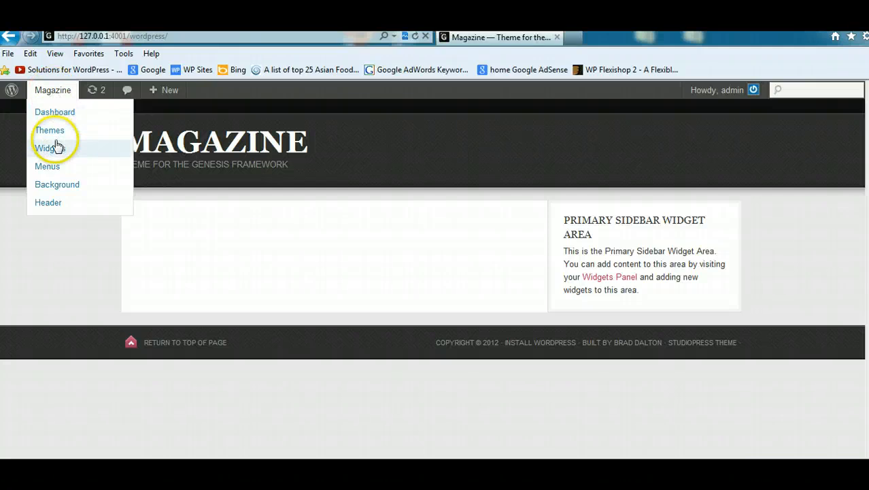
left_click(59, 114)
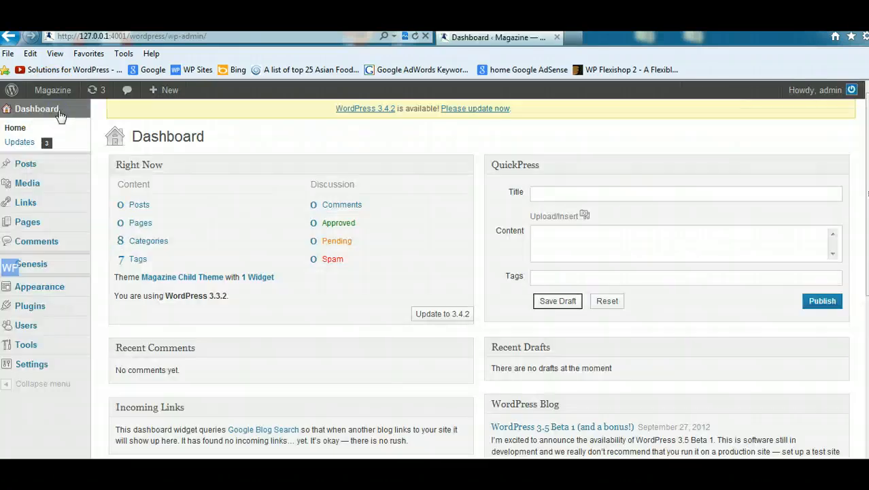
mouse_move(60, 308)
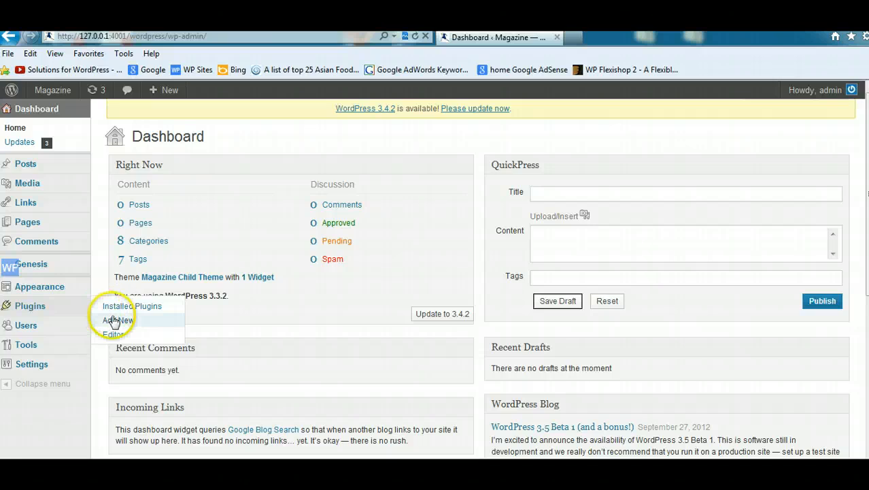
left_click(102, 320)
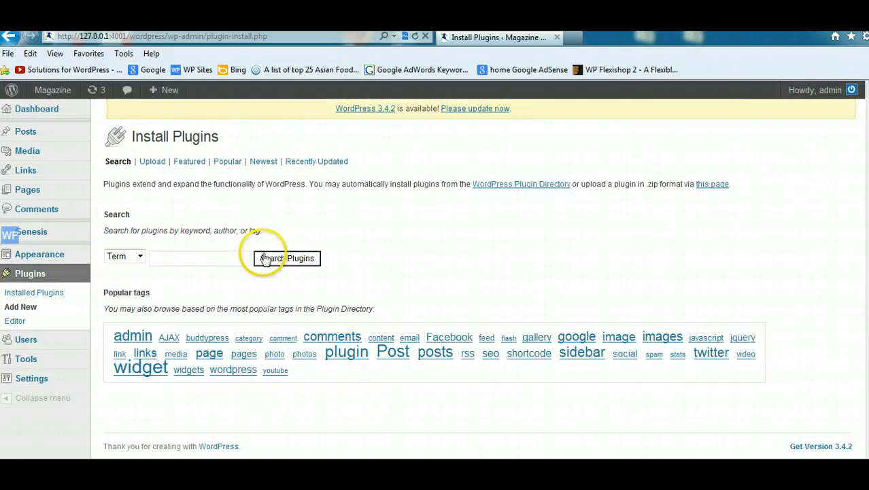
left_click(212, 259)
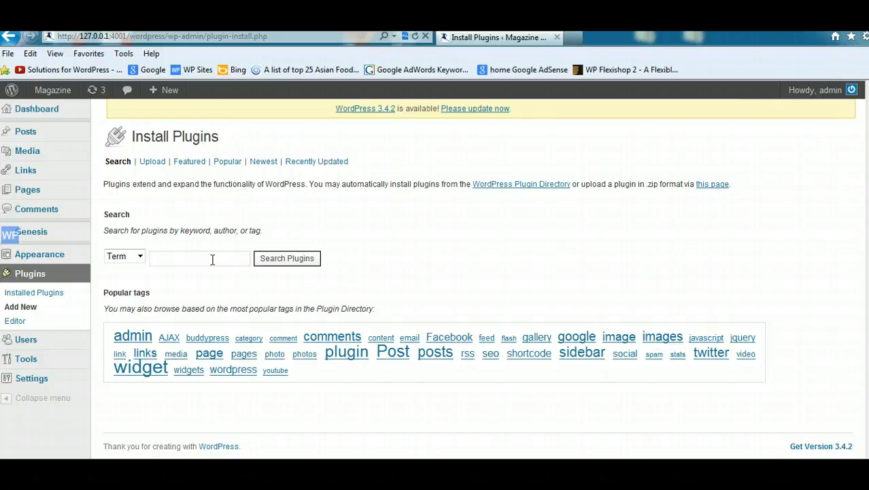
type("social widget candy")
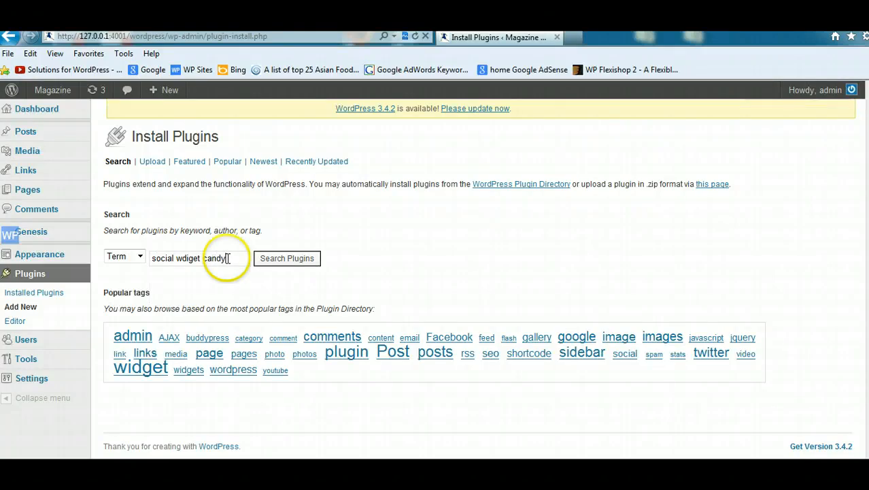
left_click(192, 259)
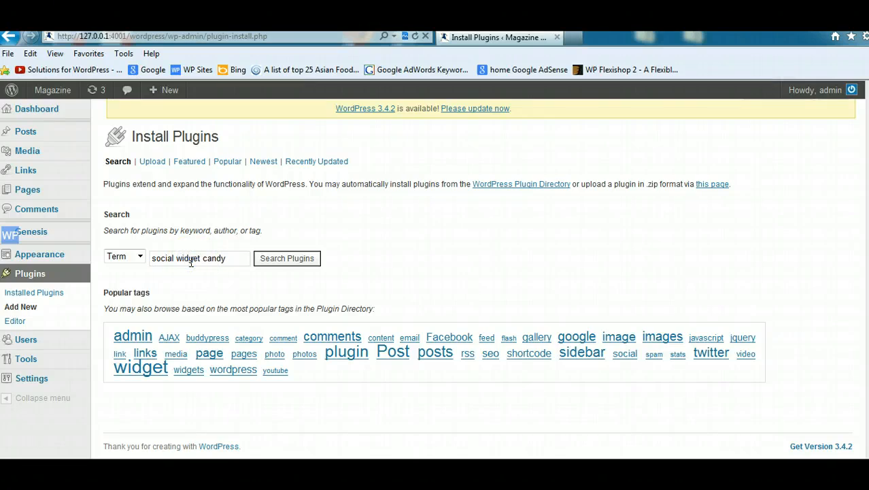
left_click(270, 258)
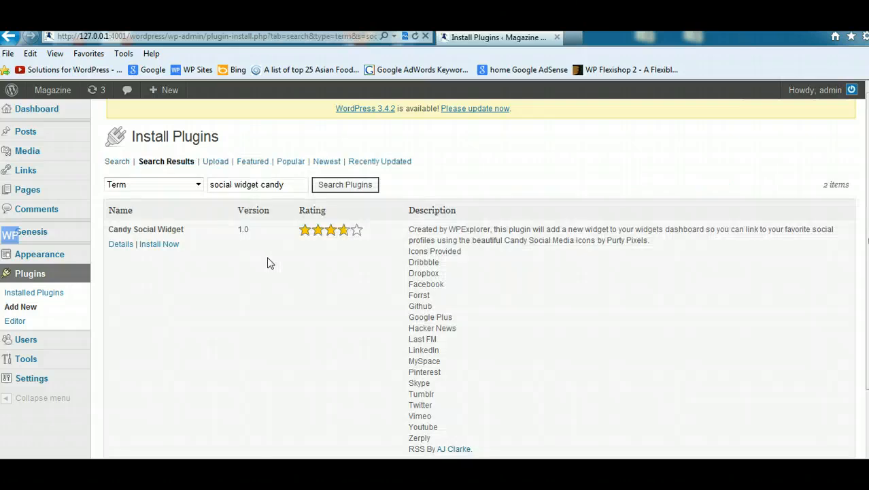
Install the Candy Social Widget plugin and activate it.
left_click(161, 245)
left_click(449, 300)
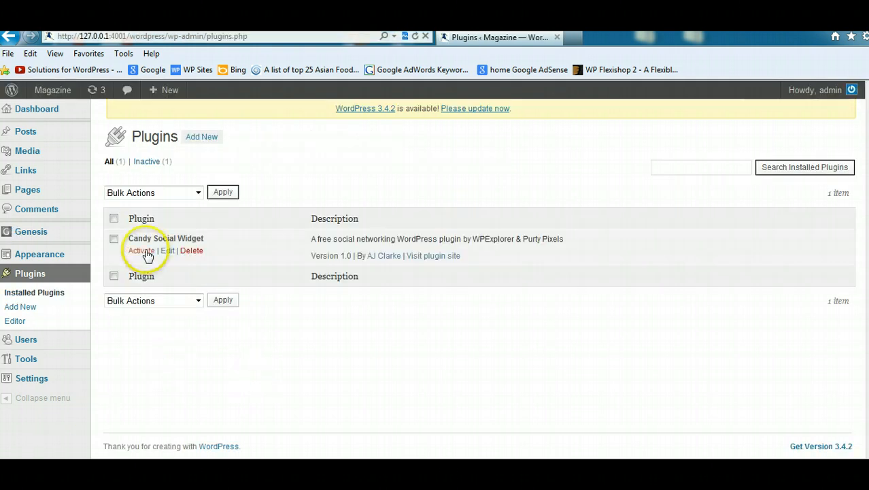
left_click(143, 251)
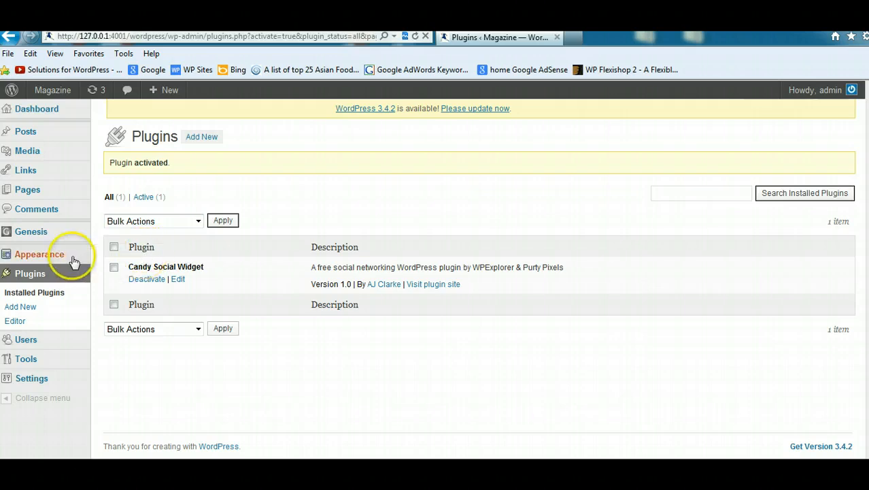
Open the Widgets page and add the Candy Social Media Icons widget to the Header Right area.
mouse_move(64, 257)
left_click(130, 271)
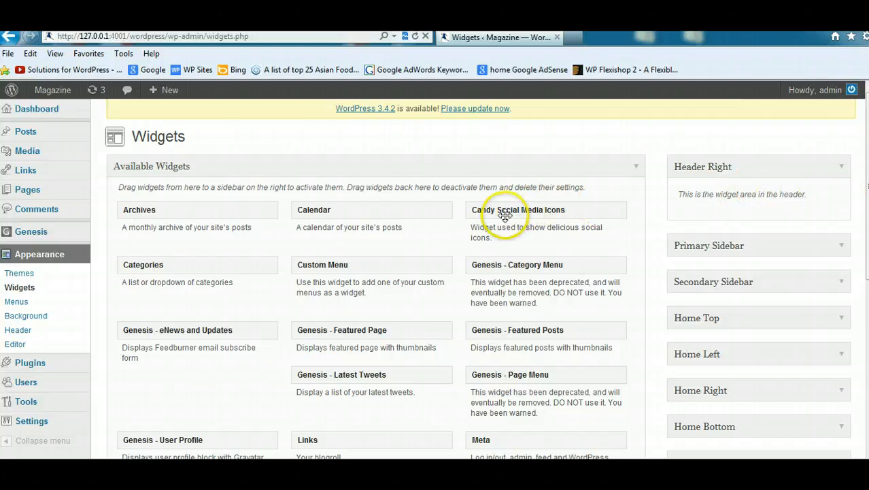
left_click_drag(506, 216, 772, 217)
scroll(476, 272, "down", 3)
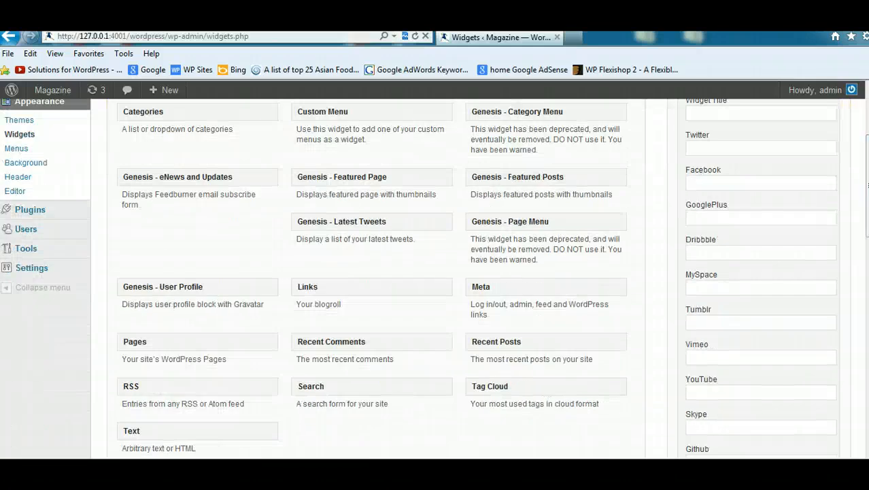
left_click(705, 180)
right_click(706, 180)
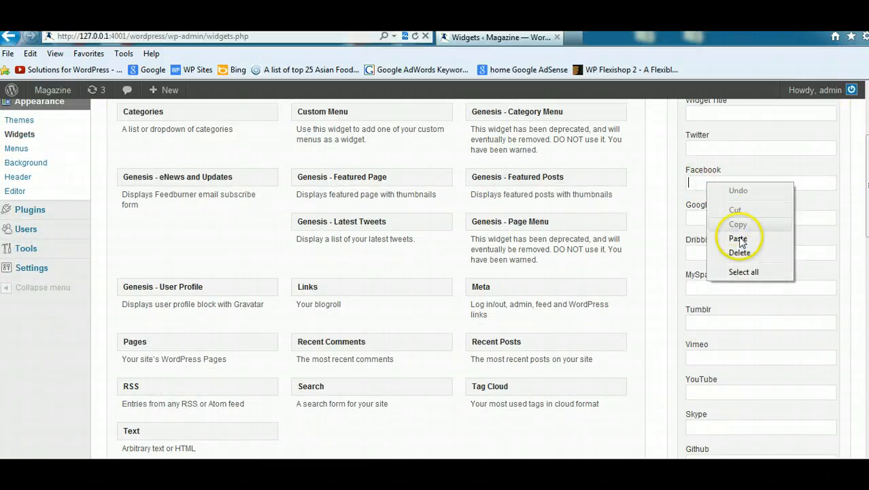
left_click(740, 239)
left_click(702, 146)
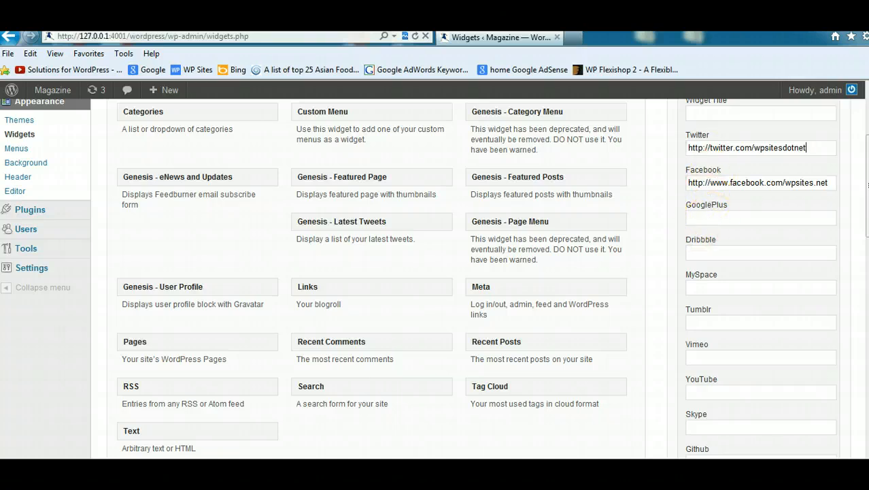
Switch to Firefox, copy the Google+ profile address linked from the WP Sites blog, and return to the Widgets page.
left_click(173, 486)
left_click(214, 454)
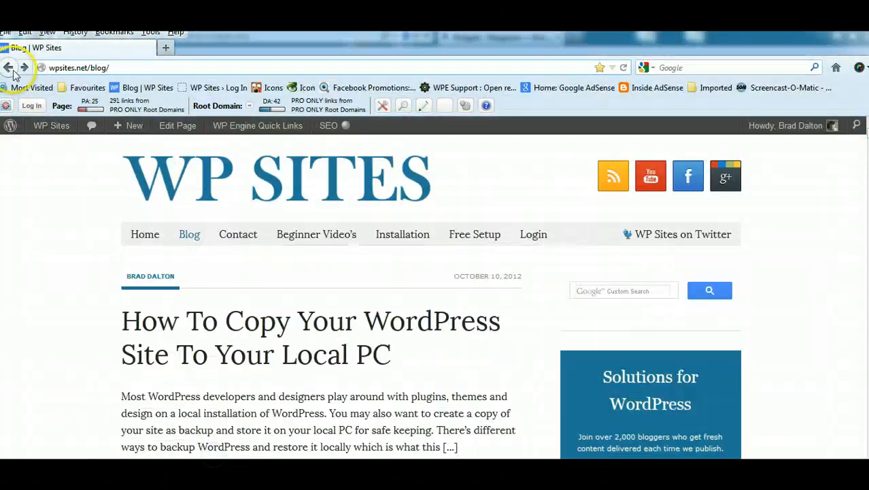
left_click(723, 175)
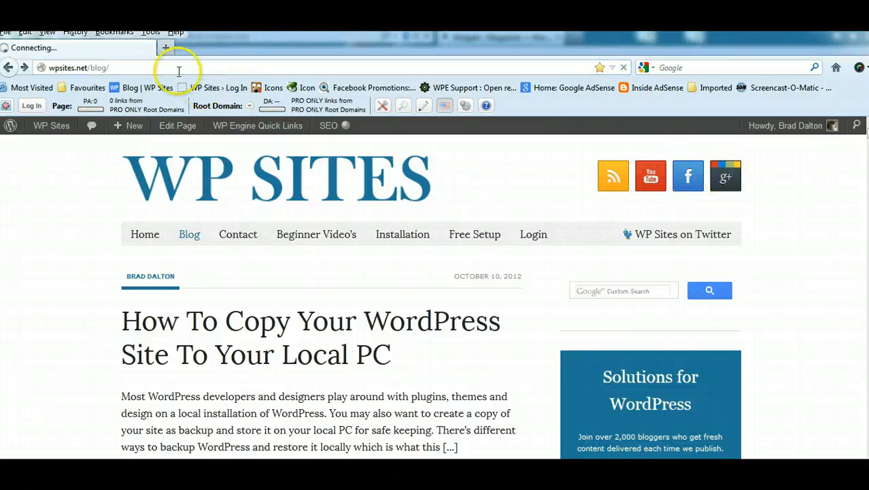
left_click(149, 68)
right_click(150, 68)
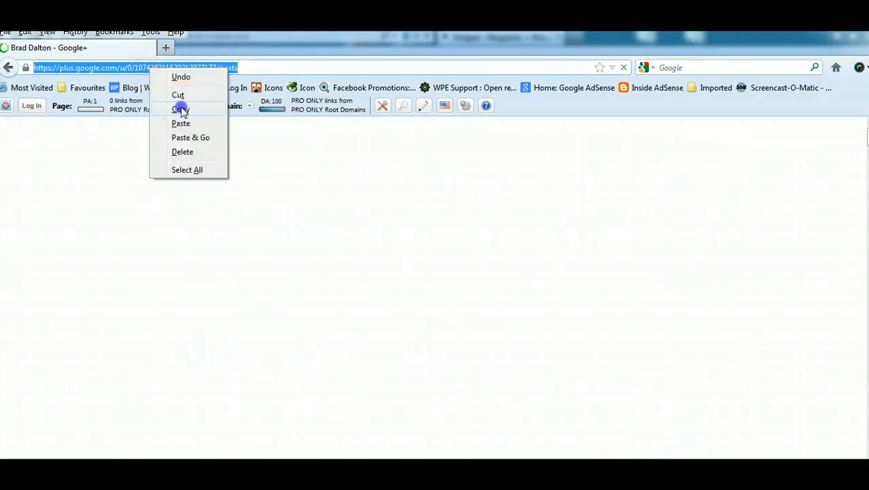
left_click(180, 110)
left_click(10, 68)
left_click(817, 32)
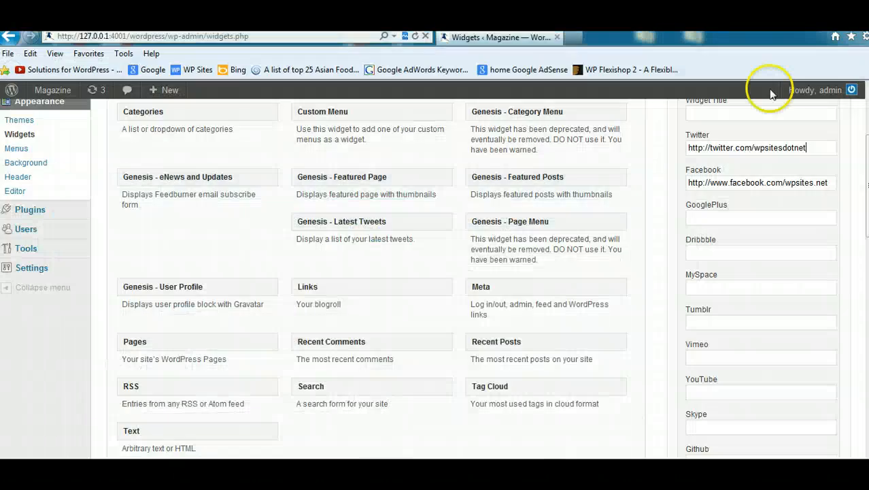
Paste the copied Google+ profile address into the social icons widget's GooglePlus link.
left_click(718, 219)
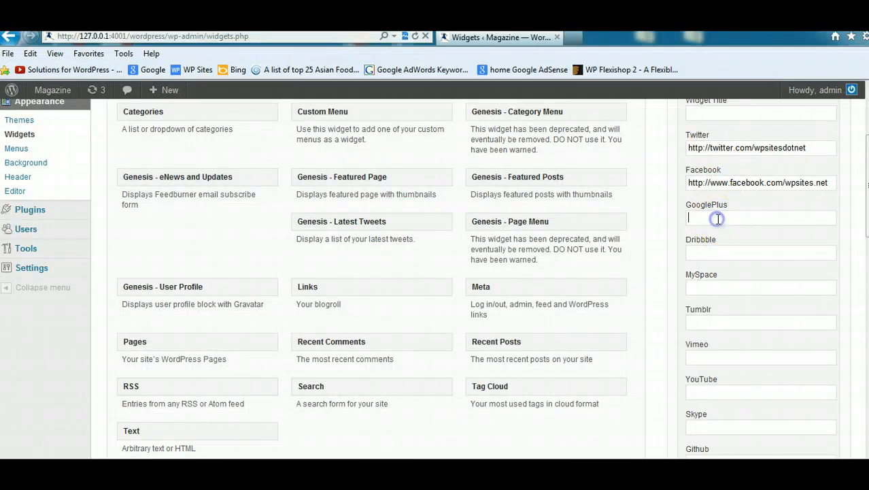
right_click(718, 219)
left_click(750, 274)
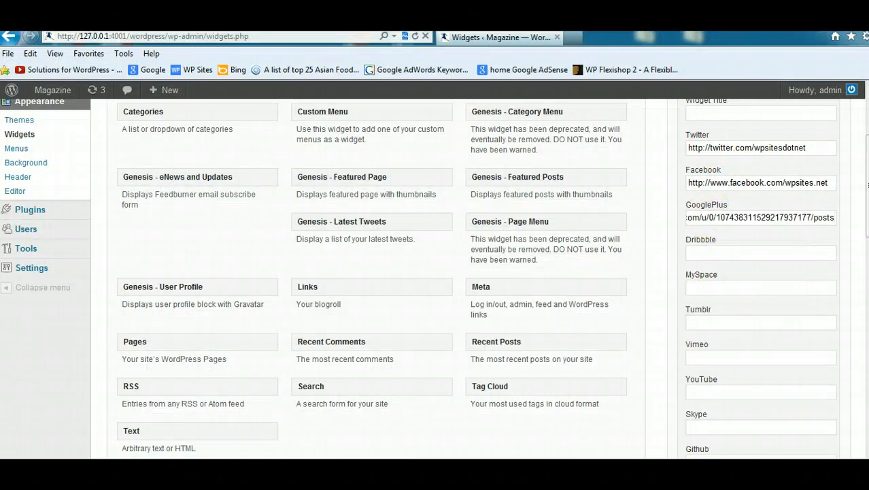
Switch to Firefox, copy the YouTube channel address linked from the WP Sites blog, and return to the Widgets page.
left_click(282, 451)
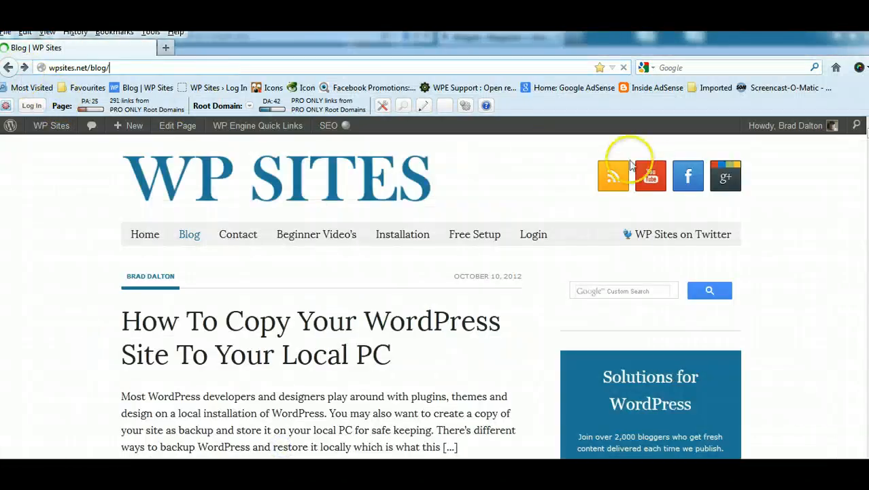
left_click(652, 177)
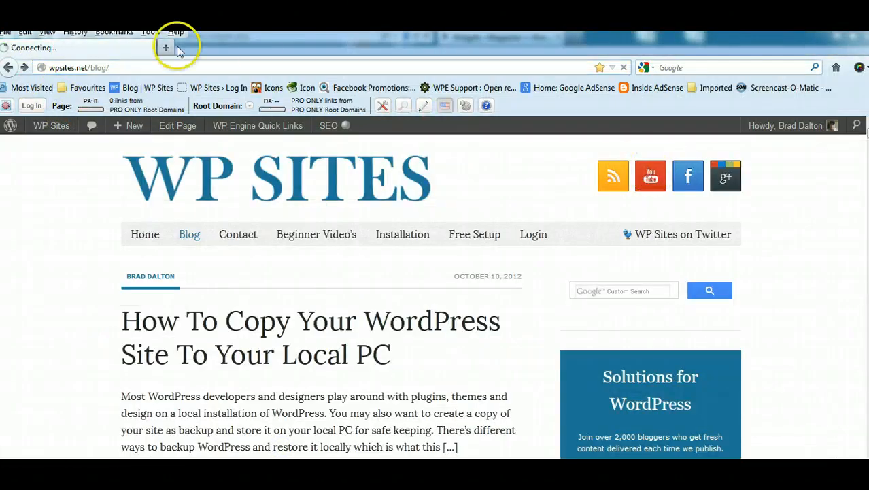
left_click(123, 68)
right_click(126, 68)
left_click(154, 108)
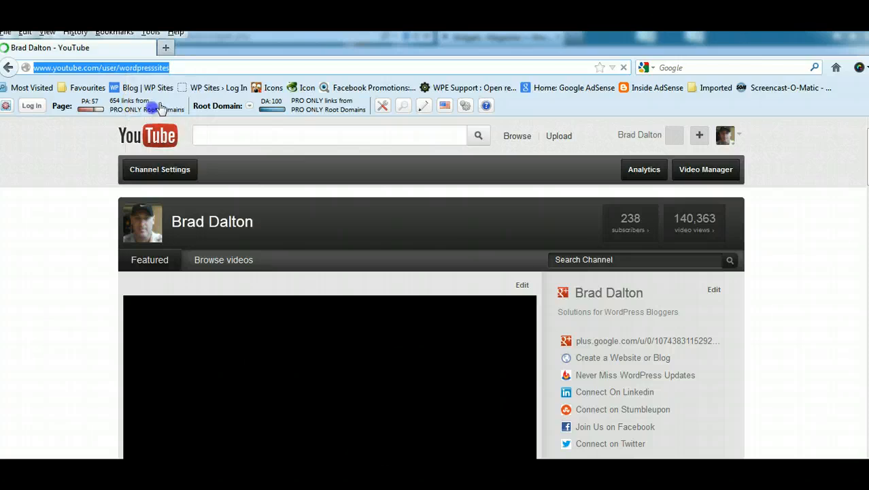
key("alt+Tab")
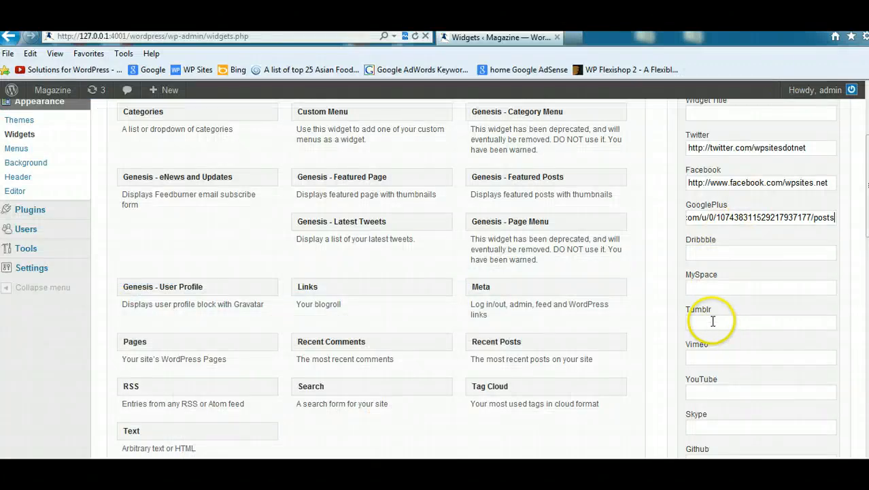
Paste the copied channel address as the widget's YouTube link, then save and close the widget.
right_click(709, 392)
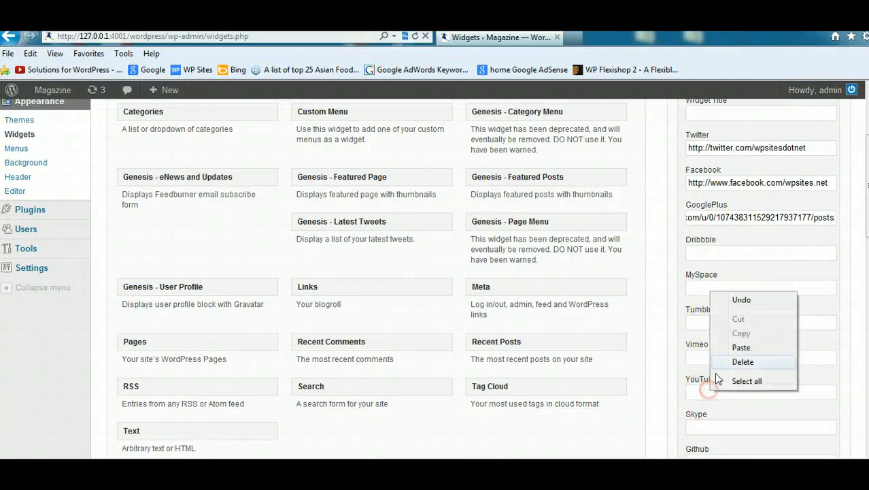
left_click(743, 349)
left_click_drag(867, 183, 868, 319)
left_click(810, 265)
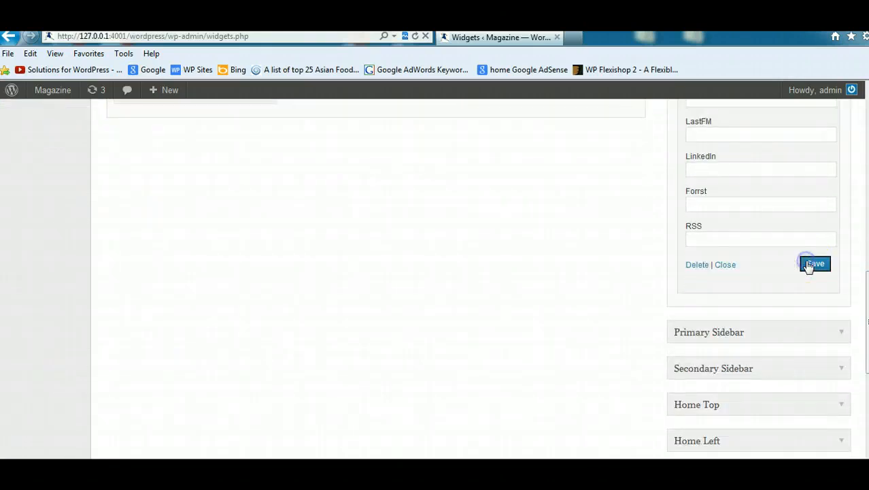
left_click(725, 265)
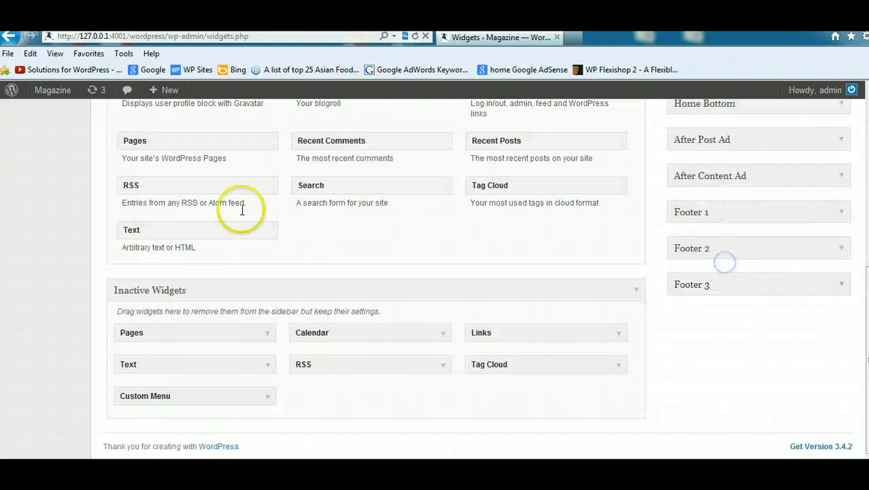
Visit the Magazine site to check the social icons in the header.
mouse_move(54, 89)
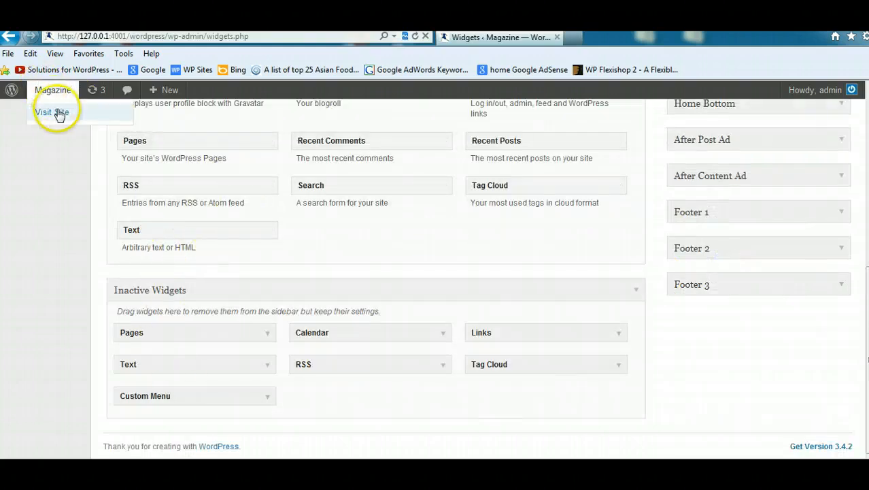
left_click(58, 112)
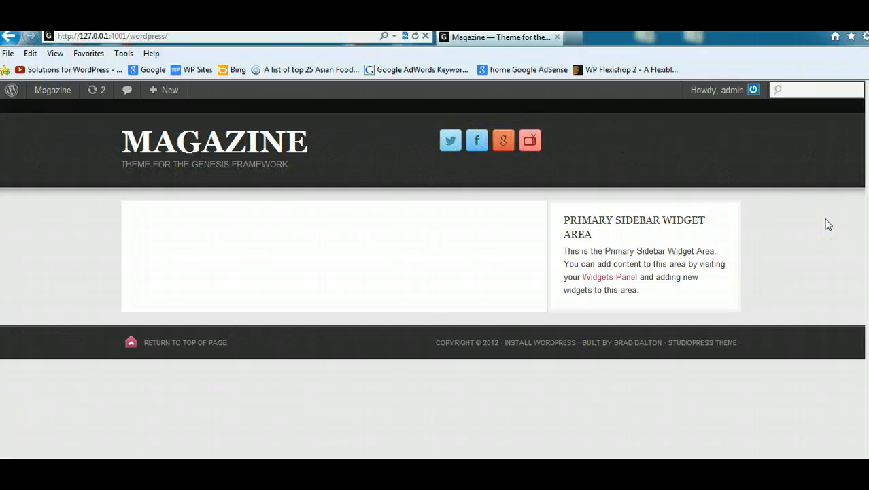
left_click(485, 297)
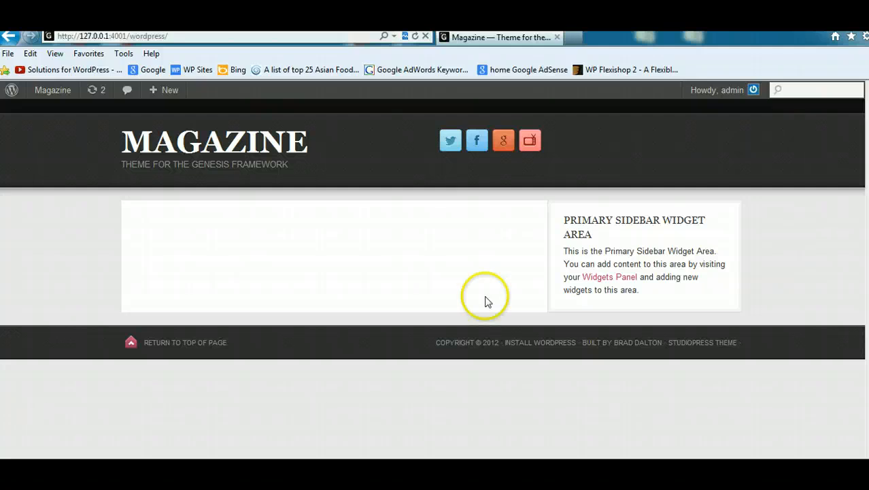
mouse_move(149, 478)
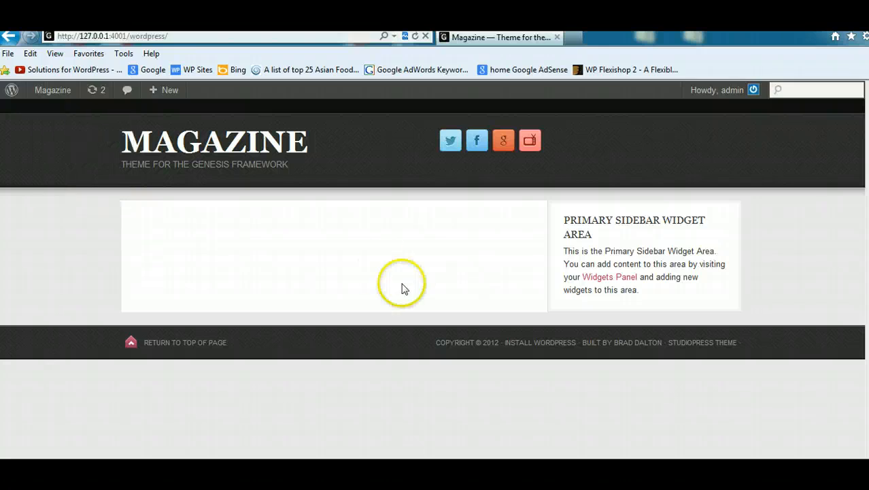
Return to the dashboard and search for new plugins with the term "genesis slider".
mouse_move(50, 88)
left_click(53, 112)
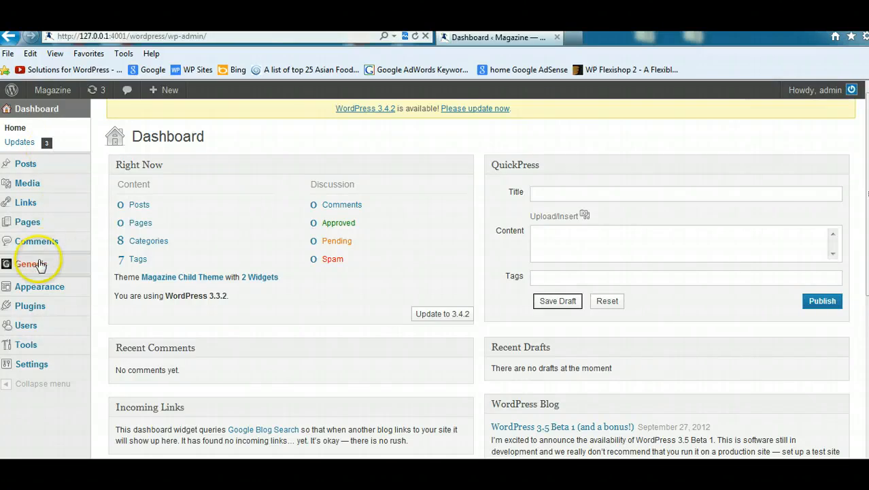
mouse_move(41, 265)
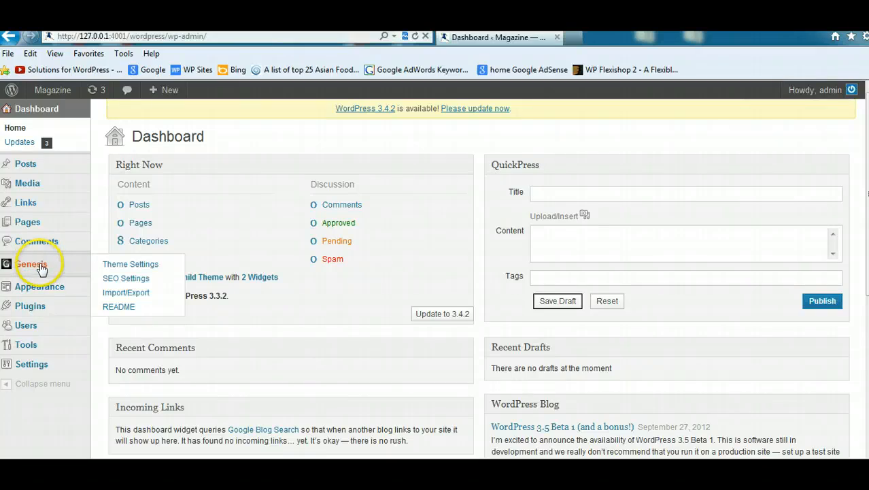
mouse_move(44, 293)
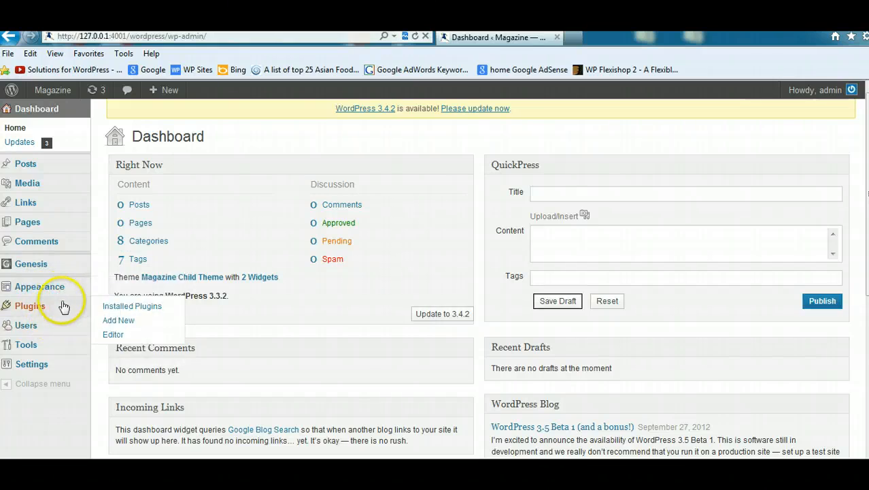
left_click(118, 319)
left_click(174, 263)
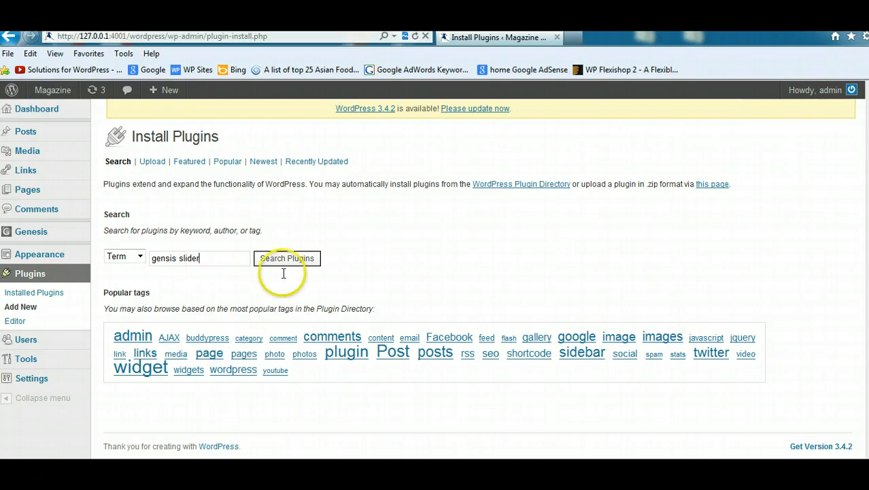
left_click(167, 259)
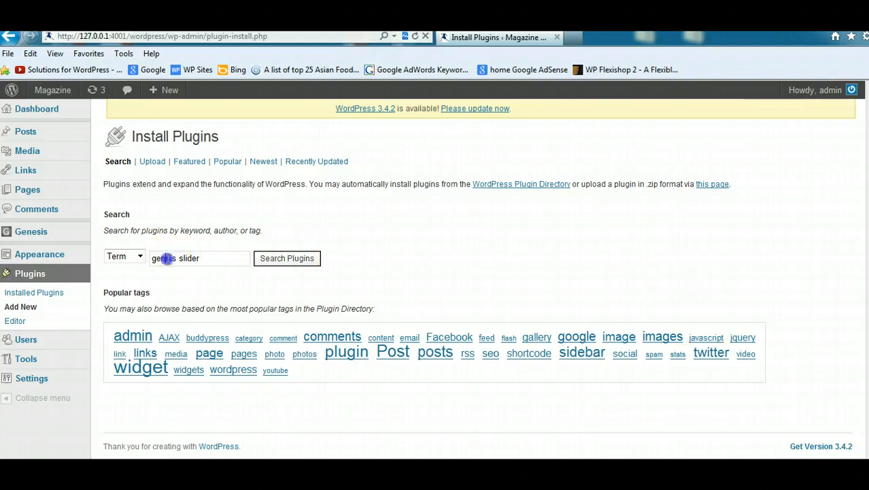
left_click(289, 261)
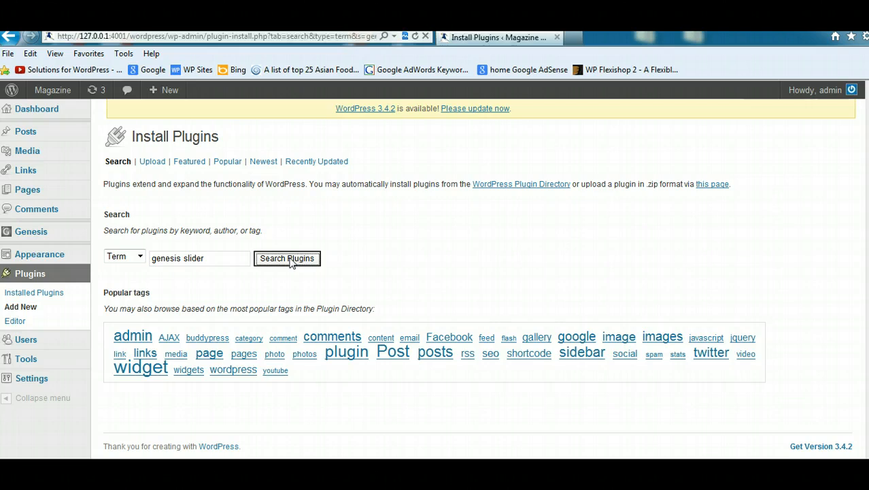
Install the Genesis Slider plugin and activate it.
left_click(158, 243)
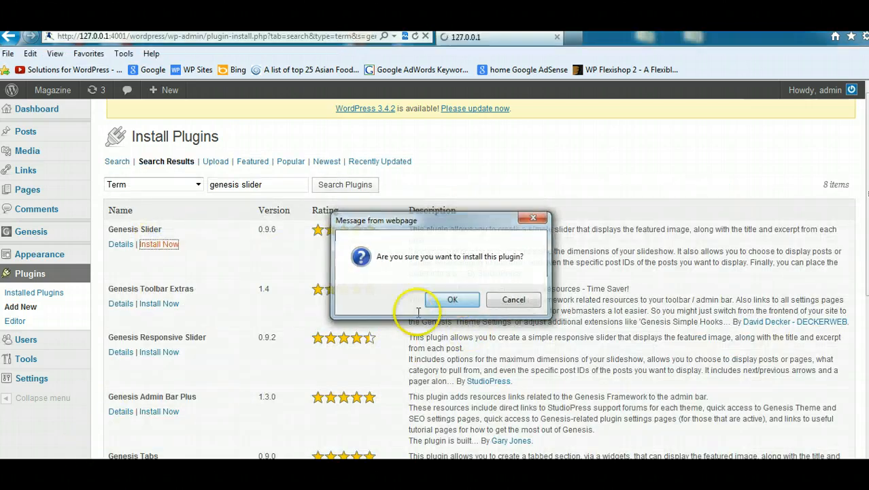
left_click(454, 300)
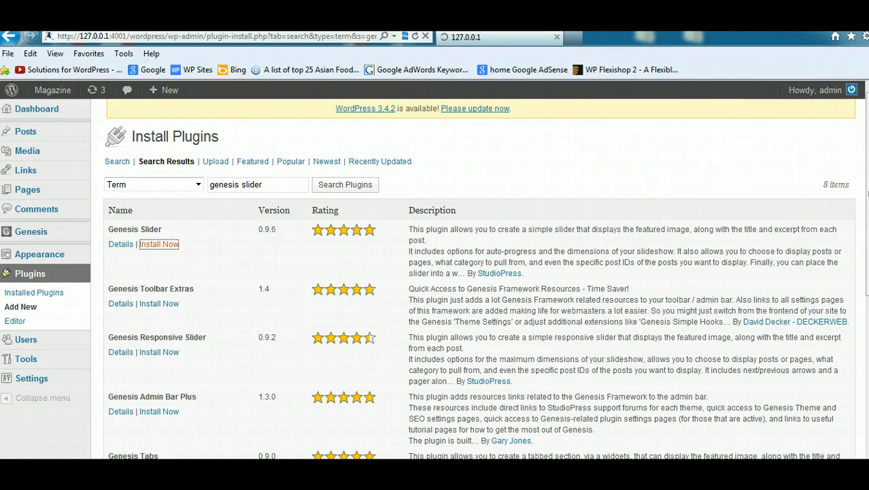
left_click(365, 403)
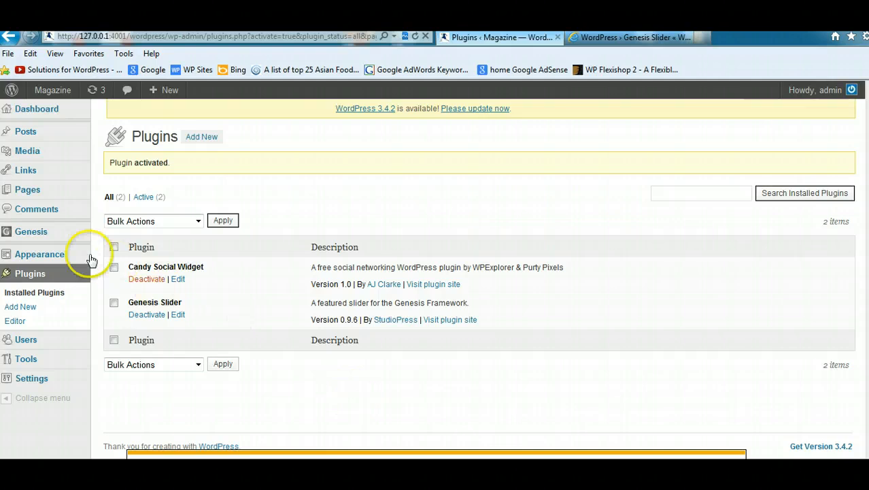
Open the Genesis Slider settings and keep All Taxonomies and Terms as the term for including slides.
mouse_move(48, 253)
mouse_move(51, 231)
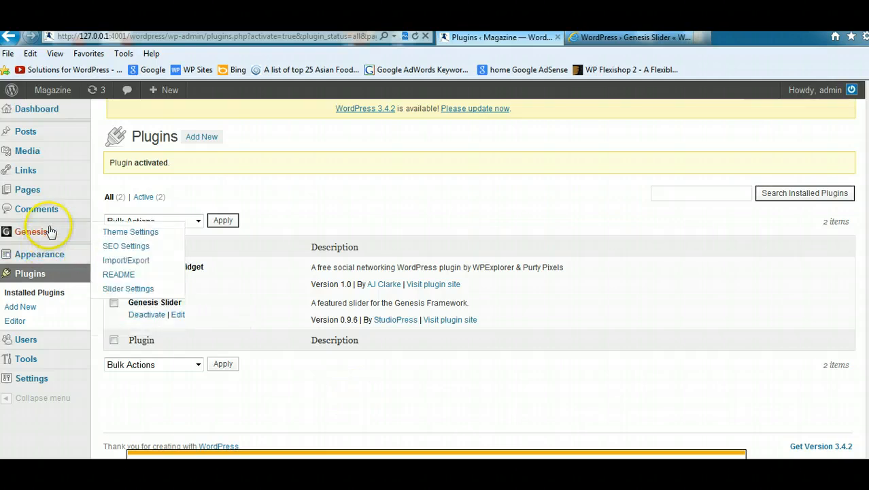
left_click(136, 289)
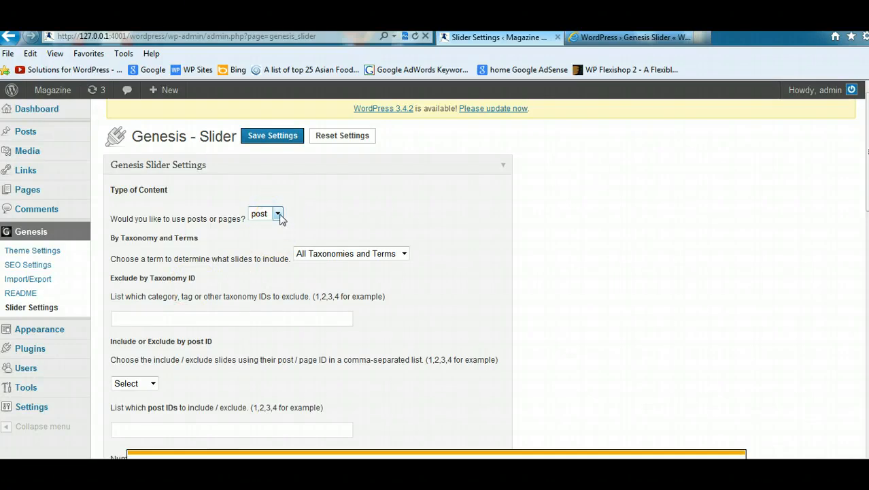
left_click(404, 254)
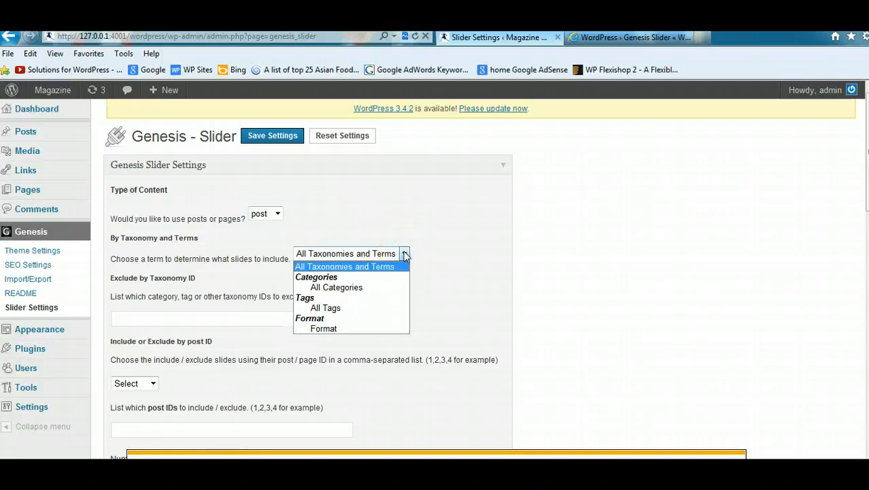
left_click(311, 263)
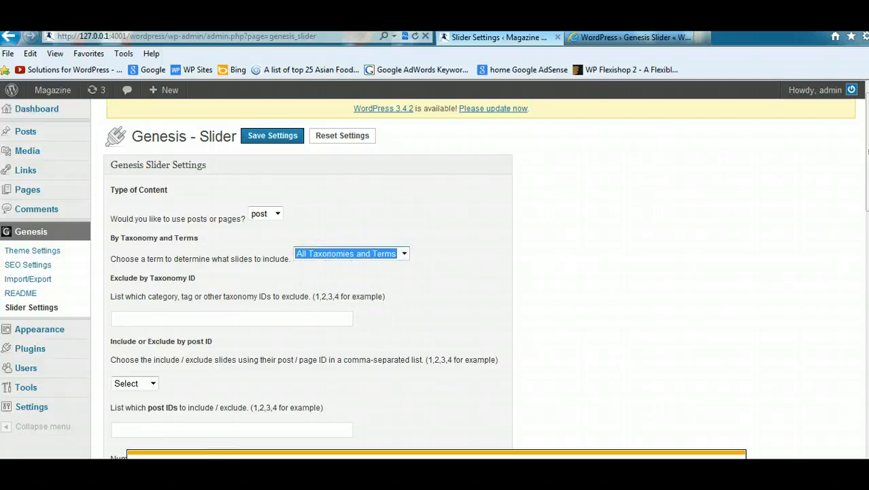
Leave the taxonomy ID and post ID filters empty and set the number of slides to show to 2.
scroll(860, 210, "down", 1)
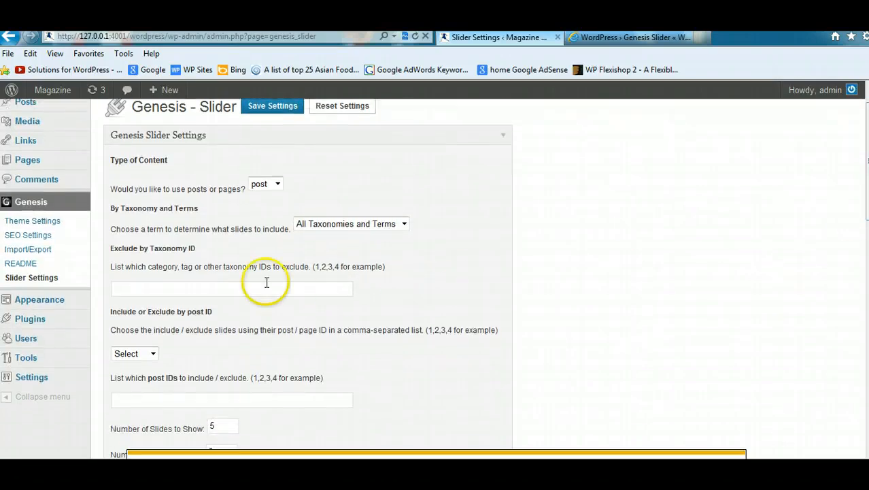
left_click(208, 288)
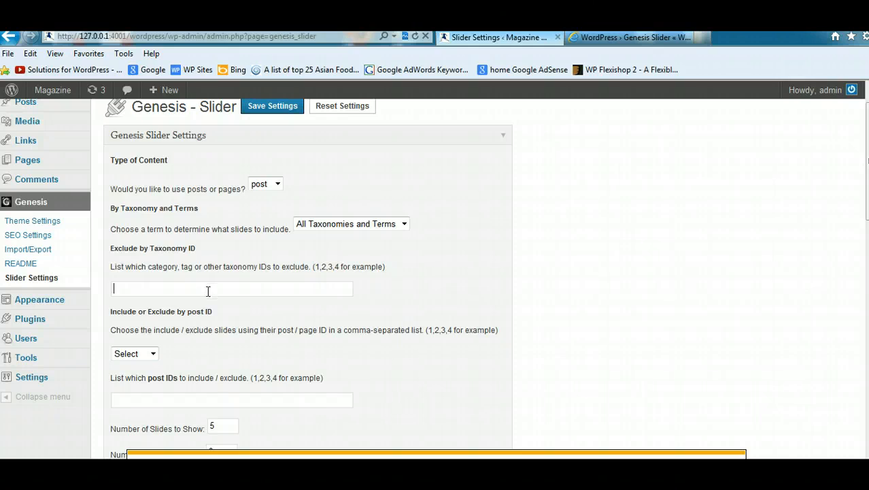
left_click(860, 339)
scroll(728, 238, "down", 2)
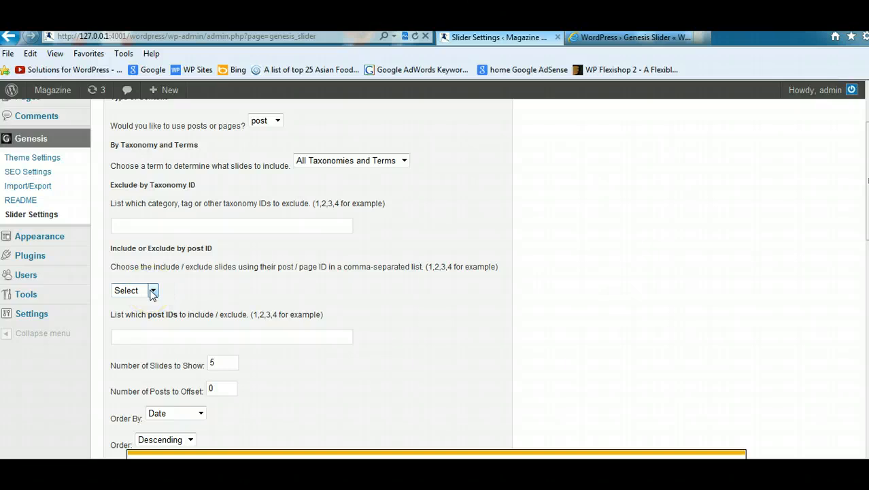
left_click(151, 291)
left_click(151, 291)
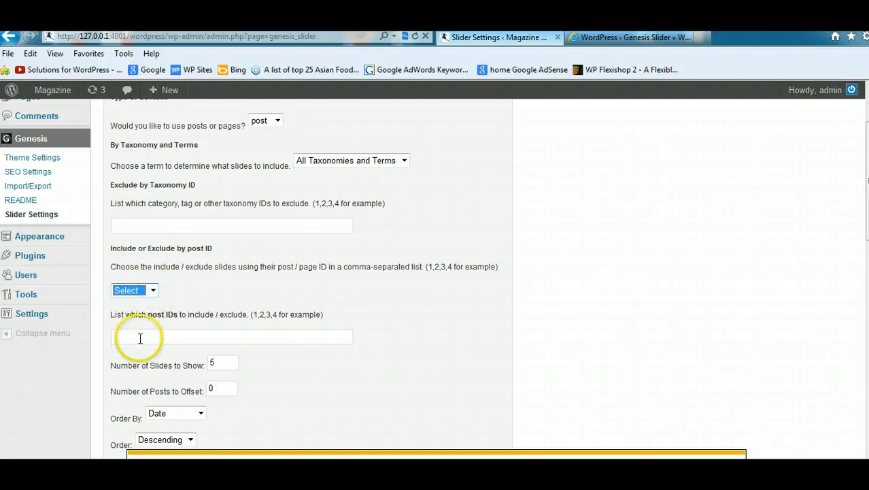
left_click(140, 338)
scroll(419, 342, "down", 1)
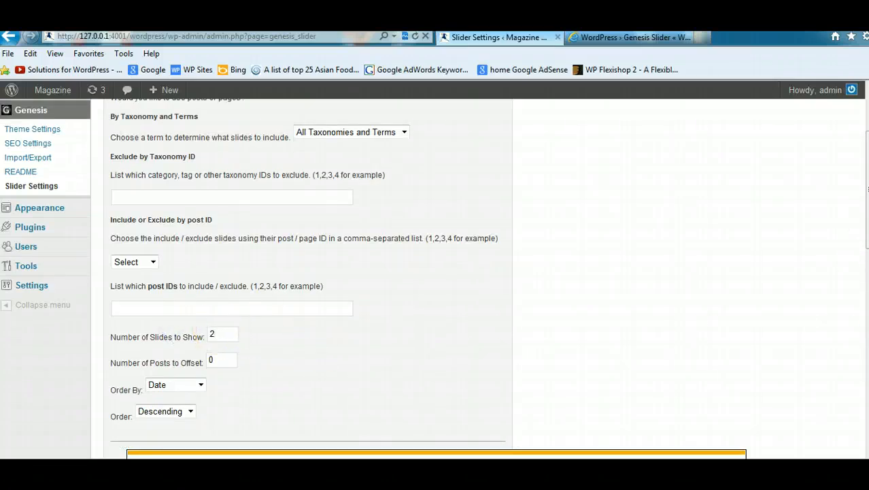
Set the slider effect in the transition settings to Fade.
scroll(309, 277, "down", 5)
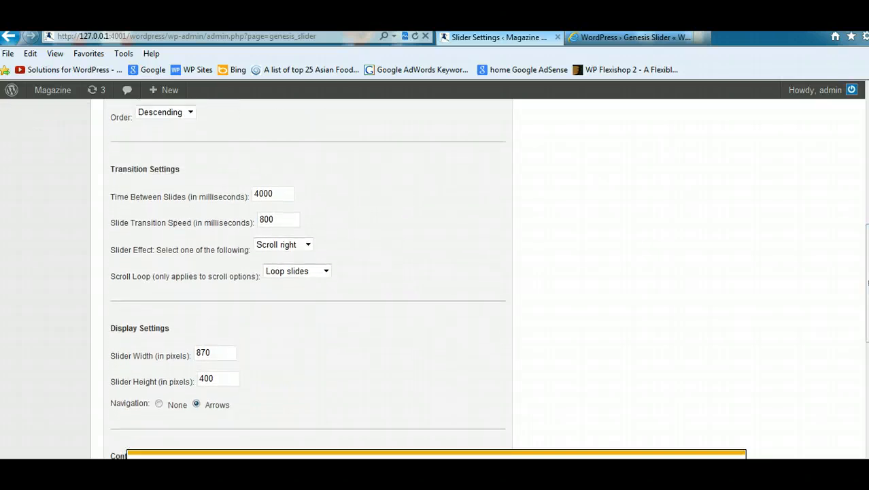
scroll(863, 311, "down", 3)
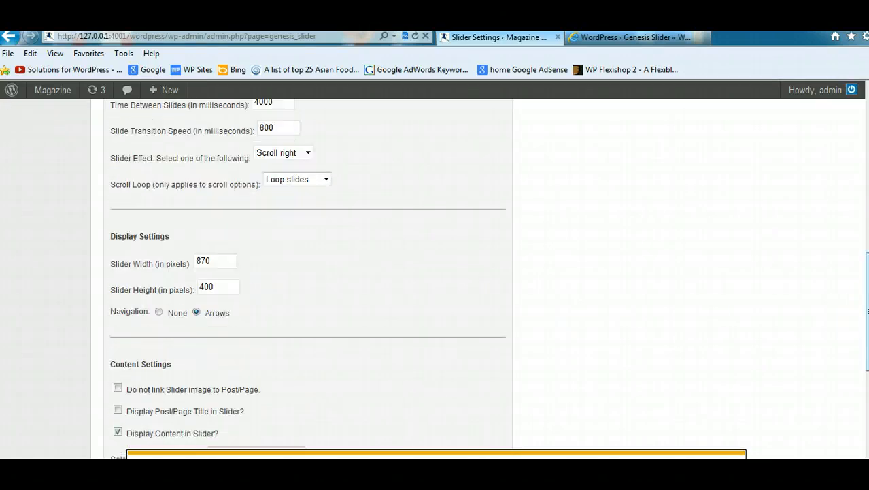
left_click(309, 154)
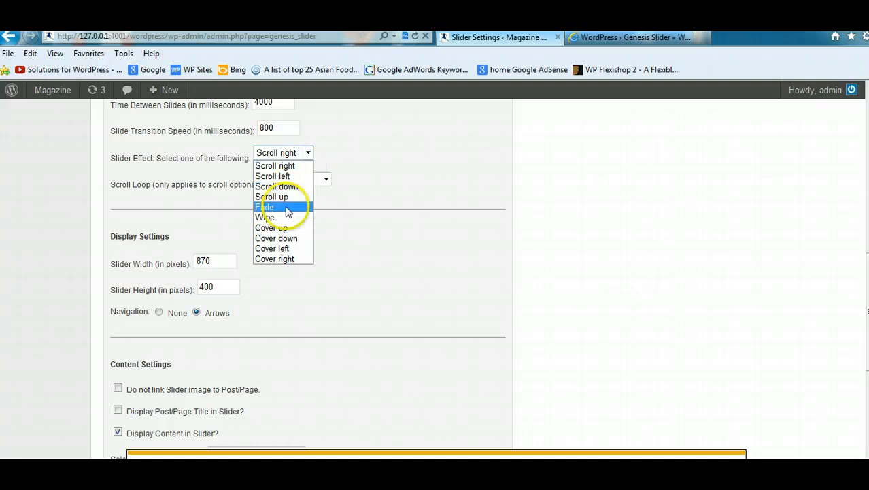
left_click(274, 207)
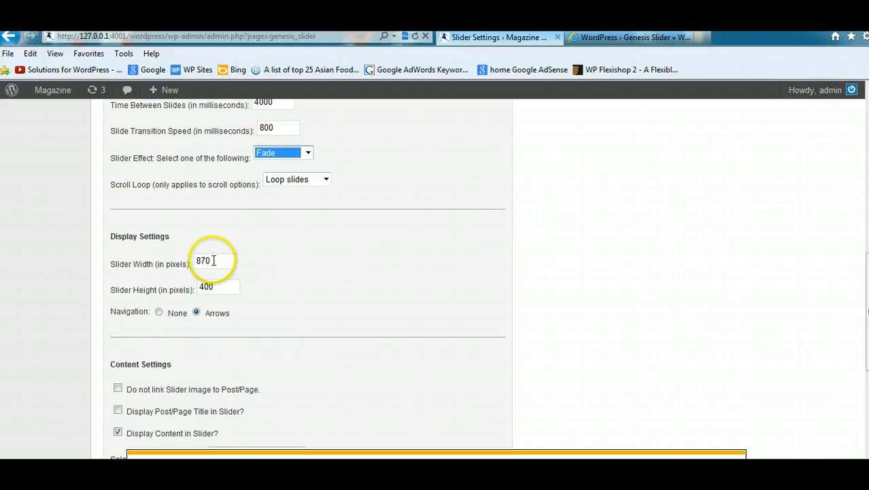
Set the slider width to 600 pixels and the height to 250 pixels, with navigation set to None.
left_click_drag(214, 261, 150, 264)
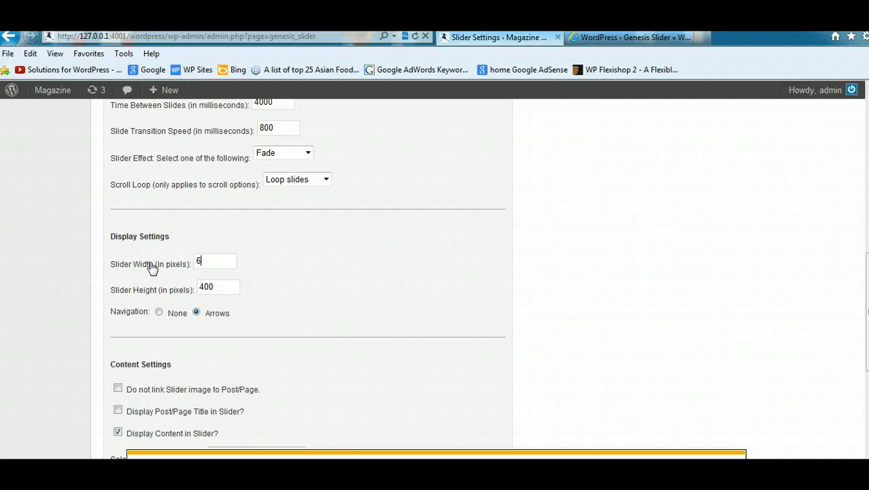
left_click(226, 292)
type("250")
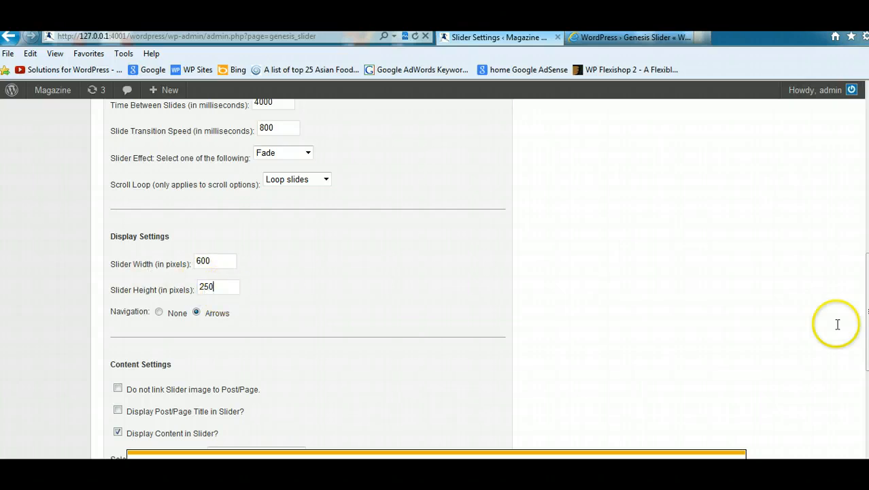
scroll(505, 309, "down", 4)
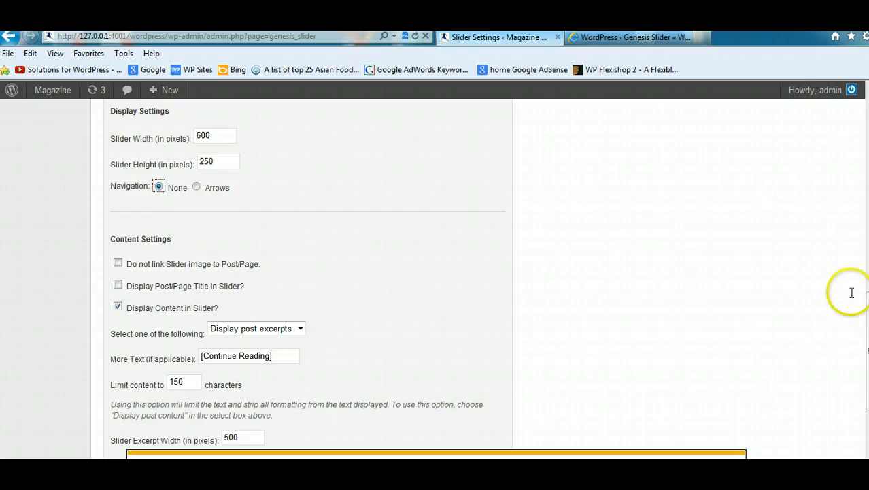
Enable the post/page title in the slider, disable content display, and save the slider settings.
left_click_drag(867, 350, 867, 383)
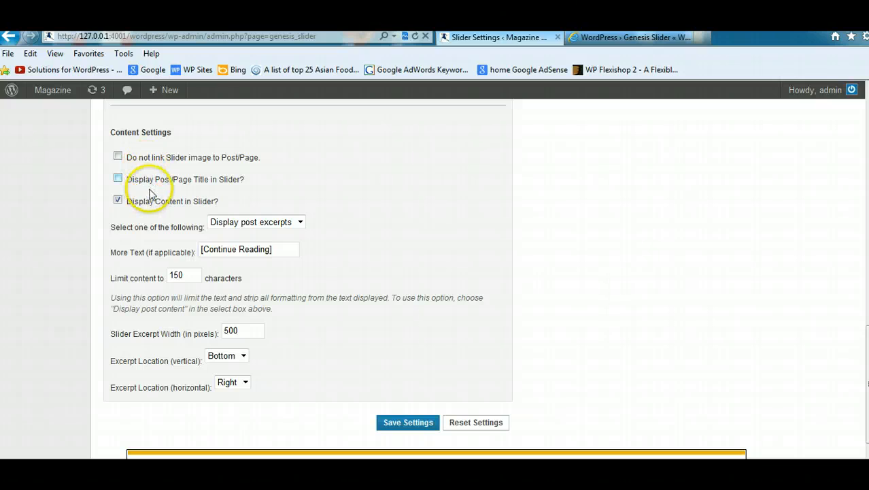
left_click(118, 202)
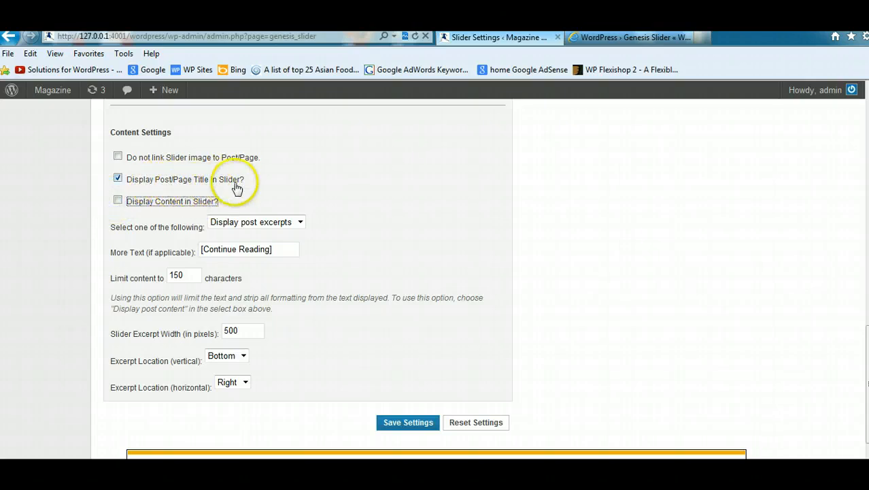
left_click(409, 423)
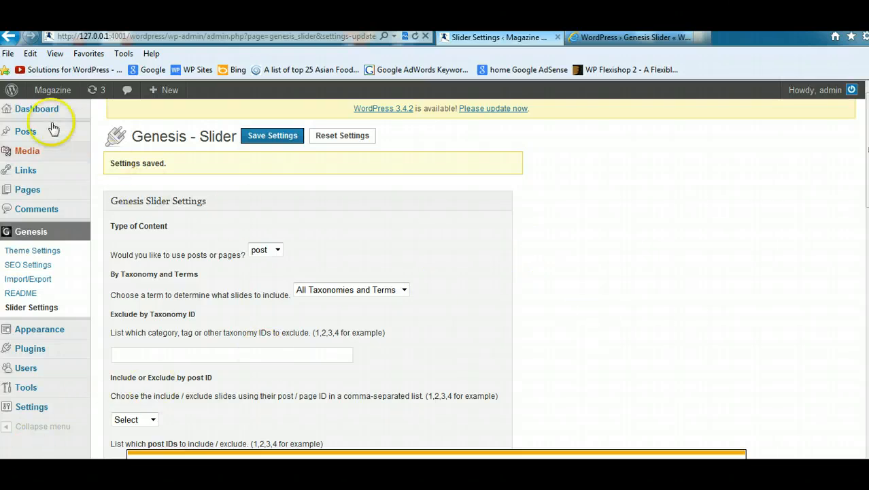
Start a new post and dismiss the Updated Media Uploader notice.
mouse_move(9, 128)
left_click(112, 147)
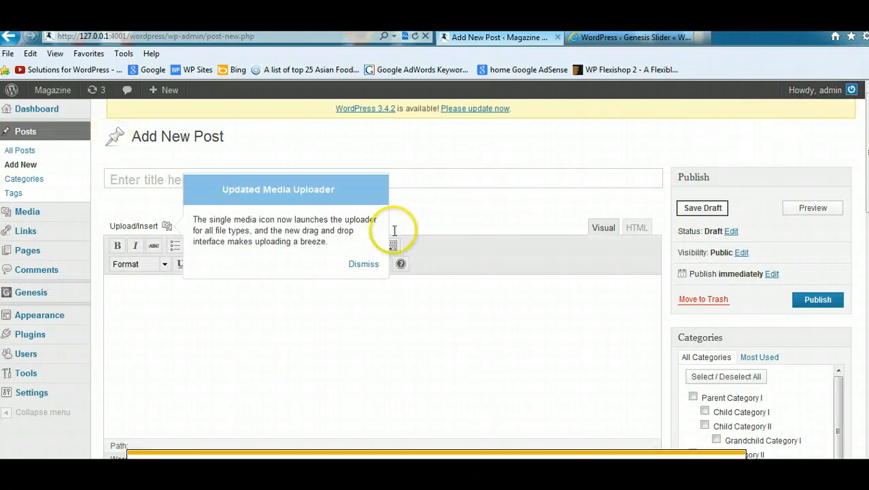
left_click(369, 264)
Switch to the Magazine demo site, view the post behind the Jersey Shore slide, and return to the demo home page.
mouse_move(221, 476)
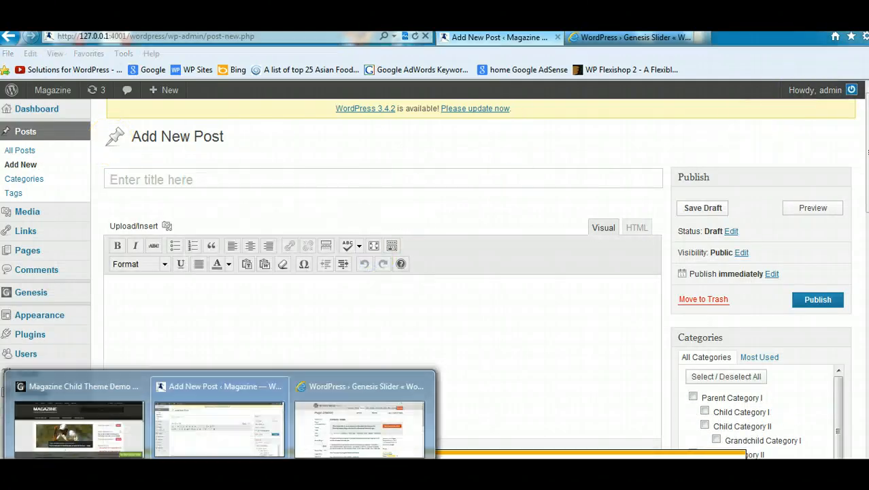
left_click(101, 448)
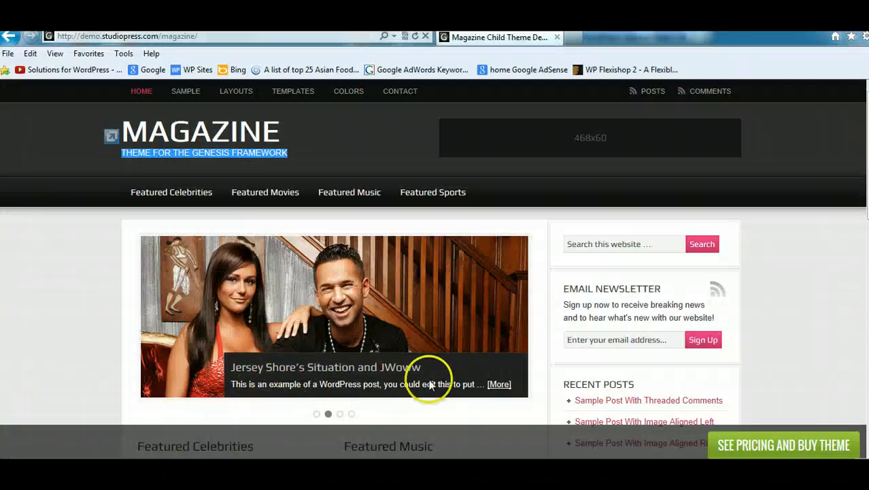
left_click(363, 369)
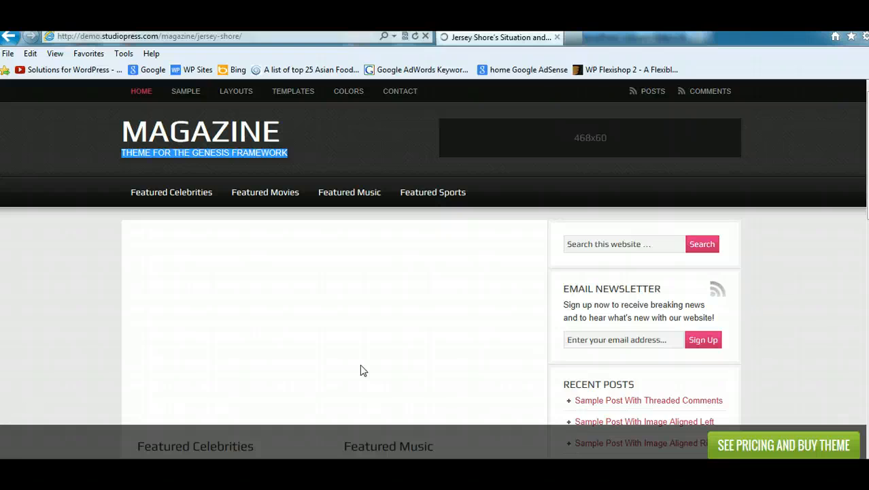
left_click(110, 185)
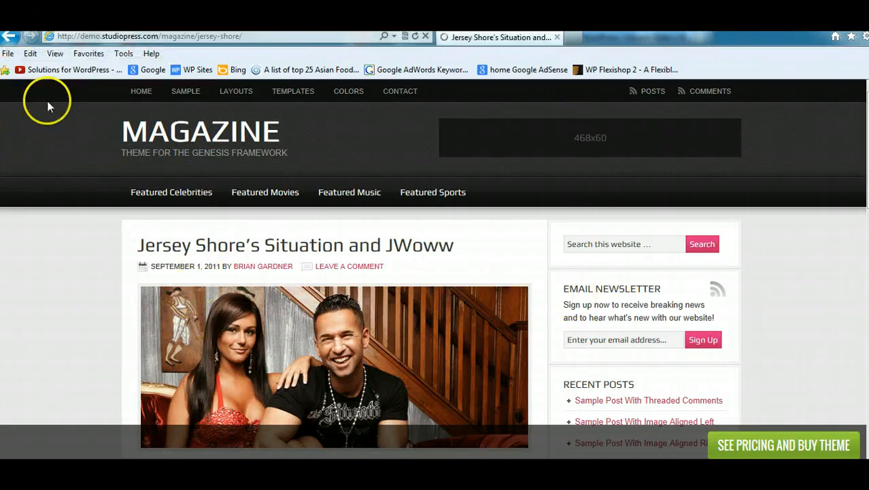
left_click(9, 36)
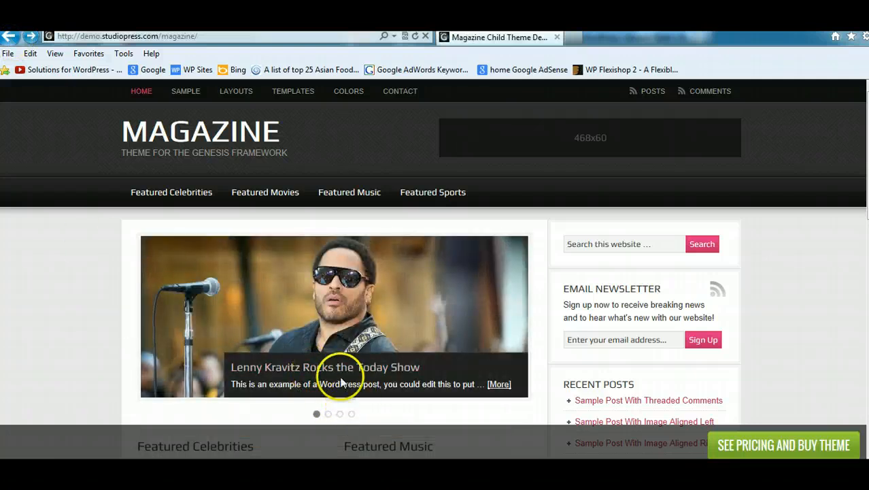
Copy the title of the demo post "Lenny Kravitz Rocks the Today Show" and paste it as the new post's title.
left_click(332, 370)
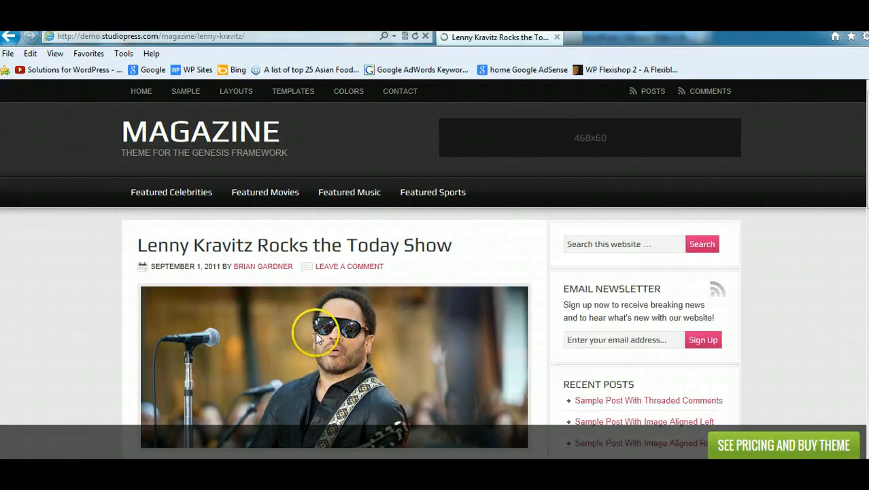
left_click_drag(136, 245, 429, 247)
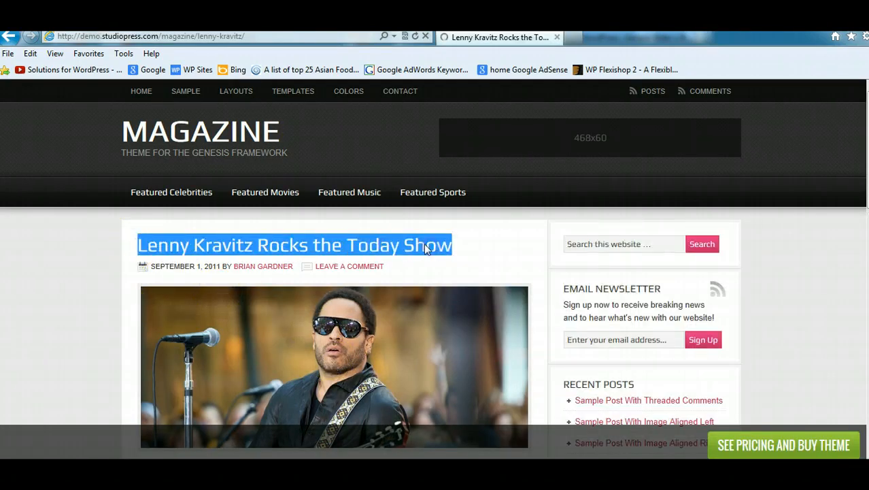
right_click(424, 242)
left_click(459, 267)
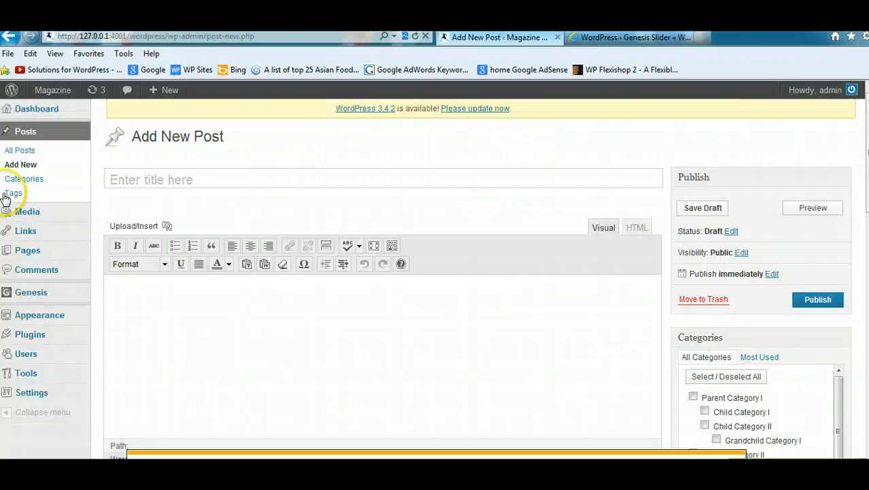
left_click(128, 178)
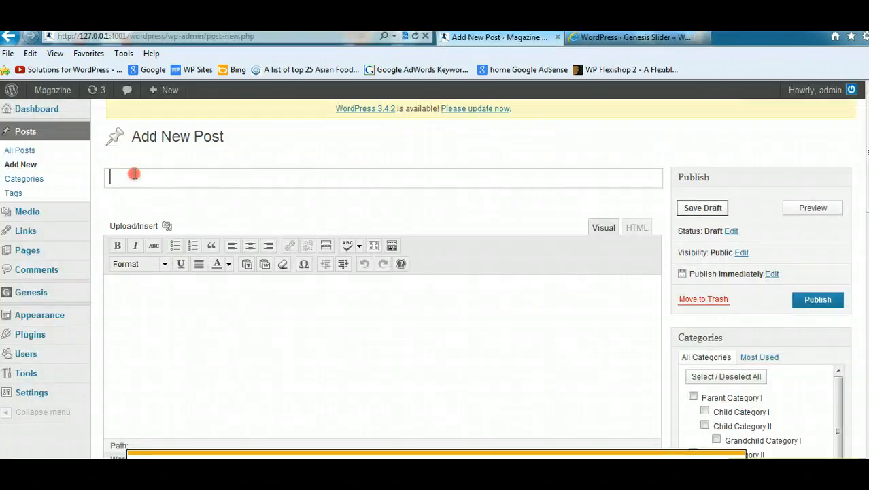
right_click(151, 178)
left_click(165, 232)
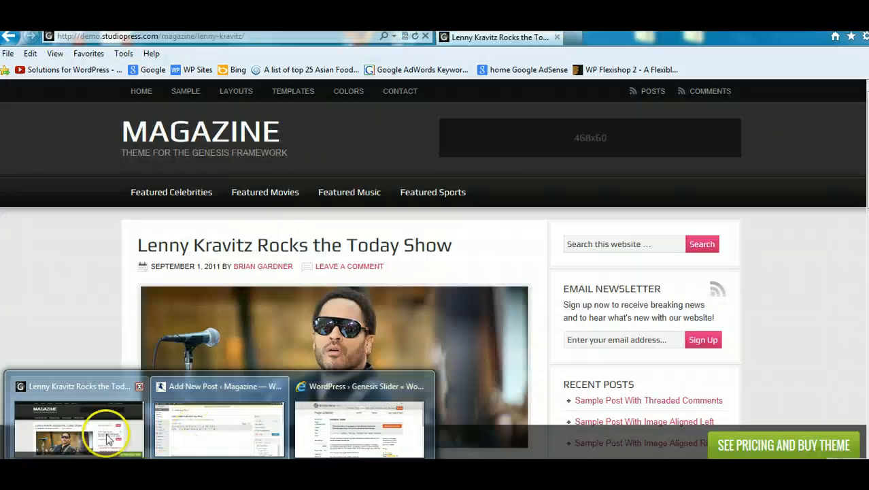
Copy the first two body paragraphs of the Lenny Kravitz demo post and paste them into the new post's content.
left_click(105, 433)
scroll(393, 372, "down", 5)
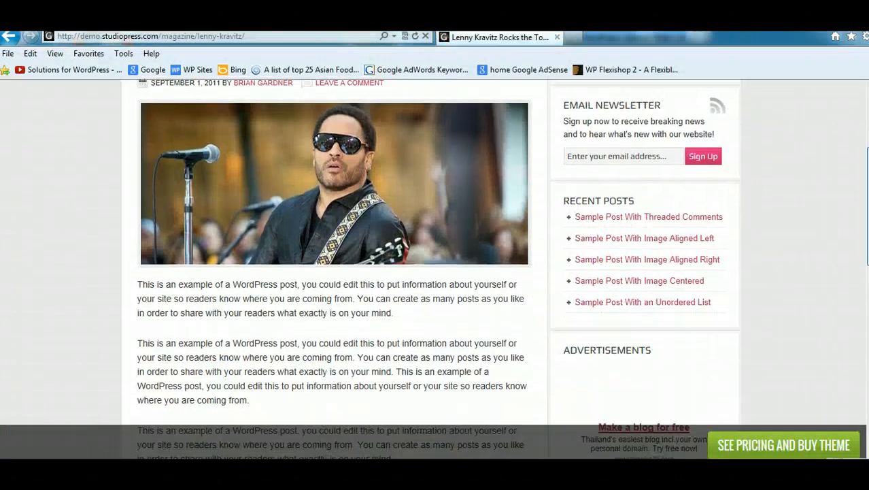
left_click_drag(292, 397, 138, 281)
right_click(244, 384)
left_click(278, 235)
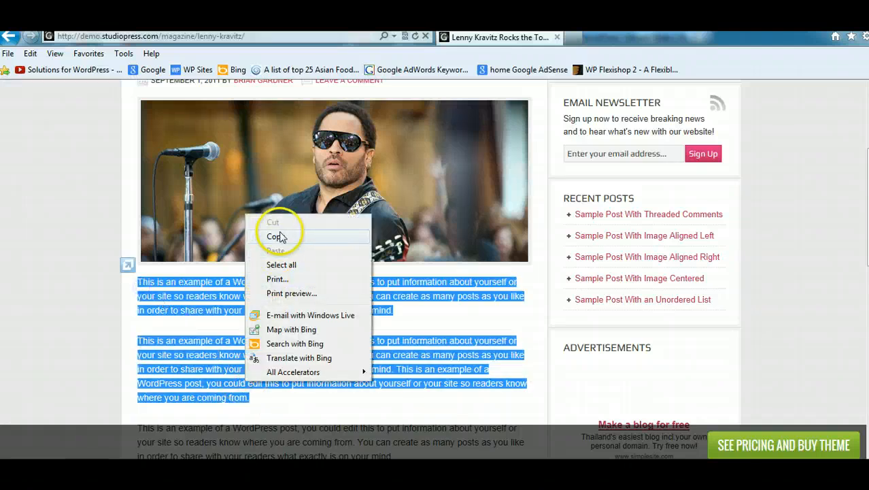
left_click(804, 27)
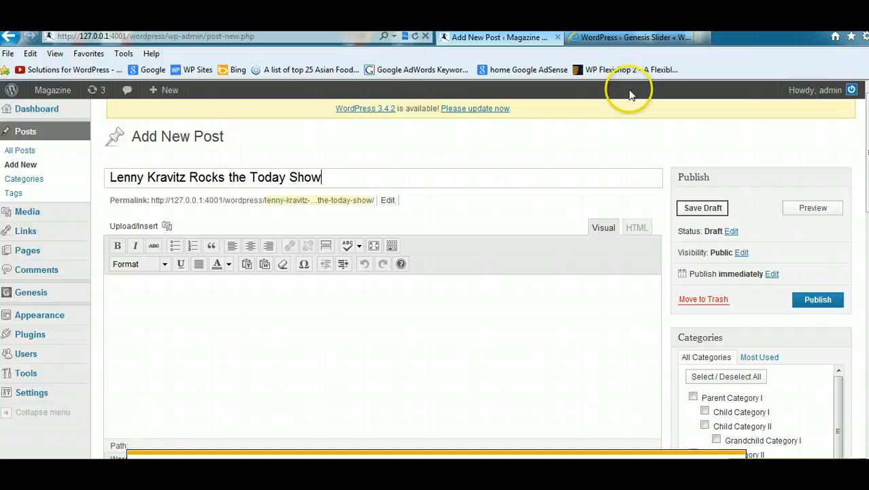
left_click(191, 294)
right_click(192, 294)
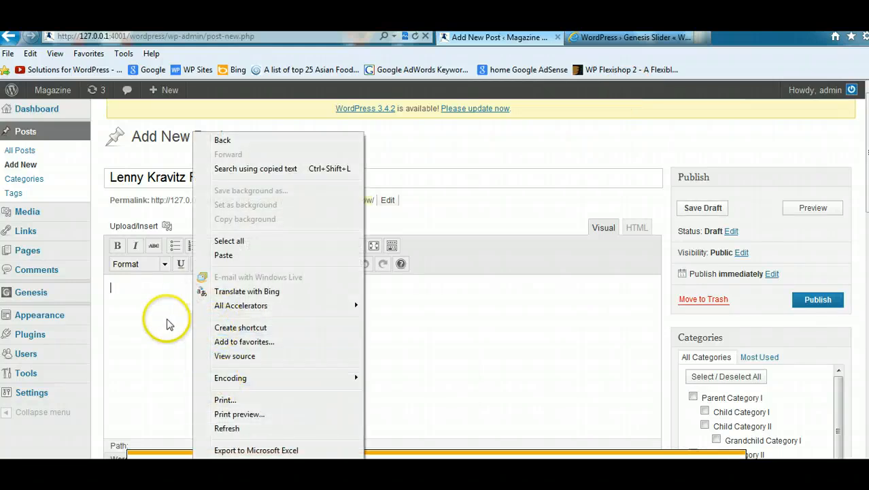
left_click(227, 256)
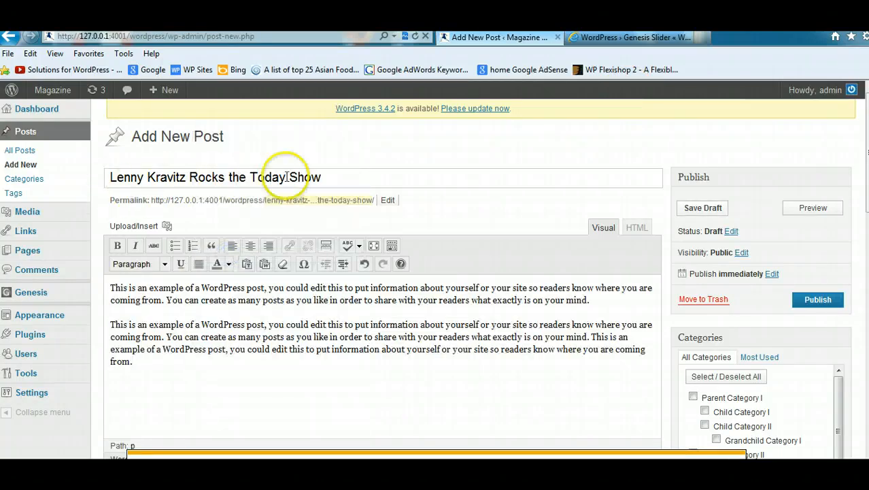
Save the new Lenny Kravitz post as a draft.
left_click_drag(346, 179, 72, 168)
left_click(269, 385)
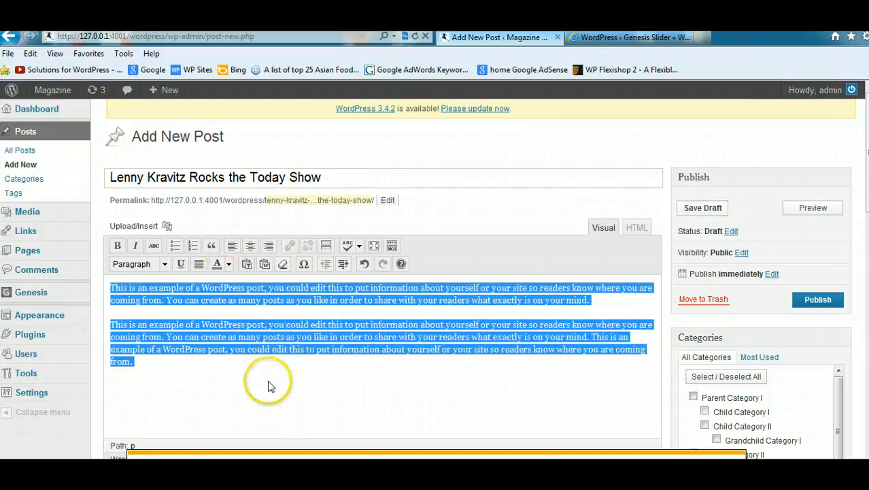
left_click(703, 211)
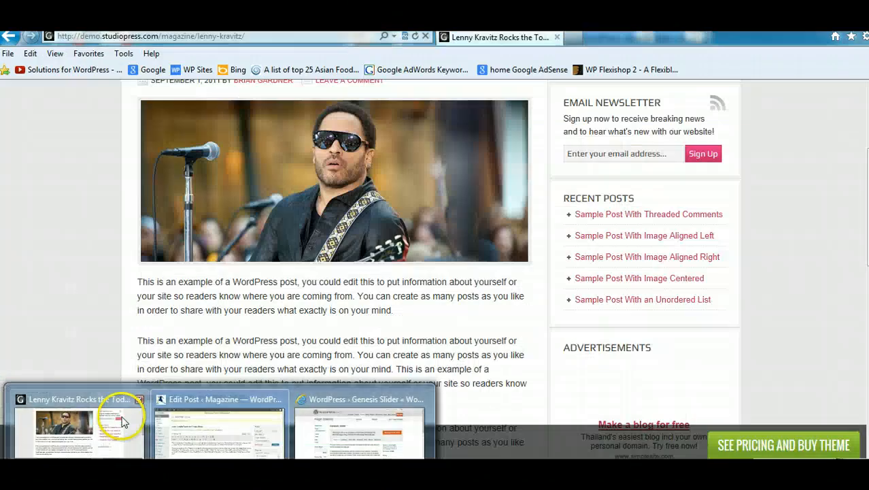
left_click(121, 416)
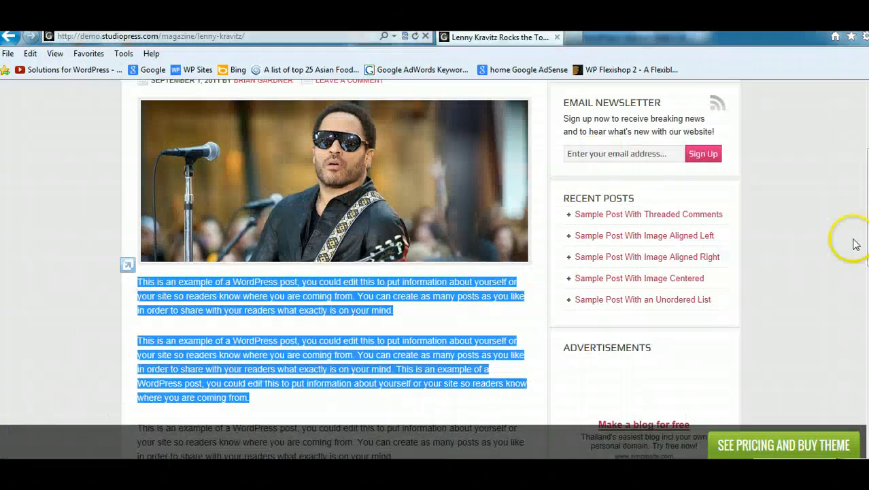
scroll(856, 245, "up", 3)
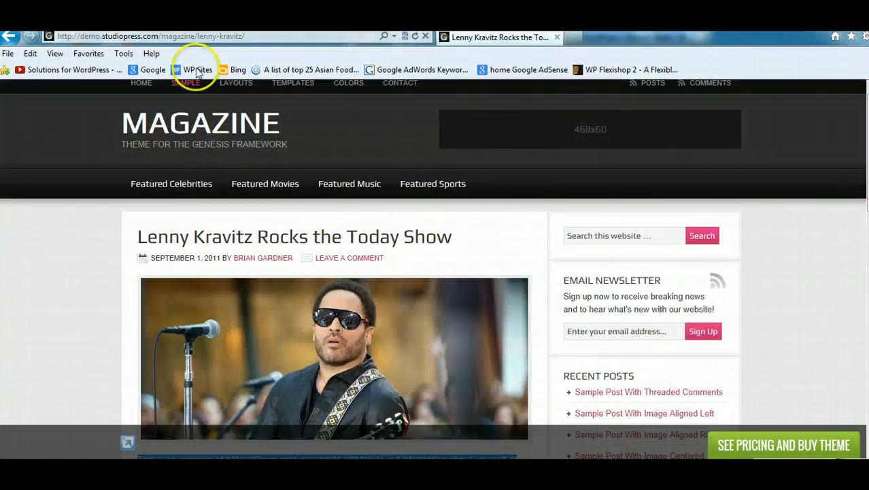
left_click(813, 25)
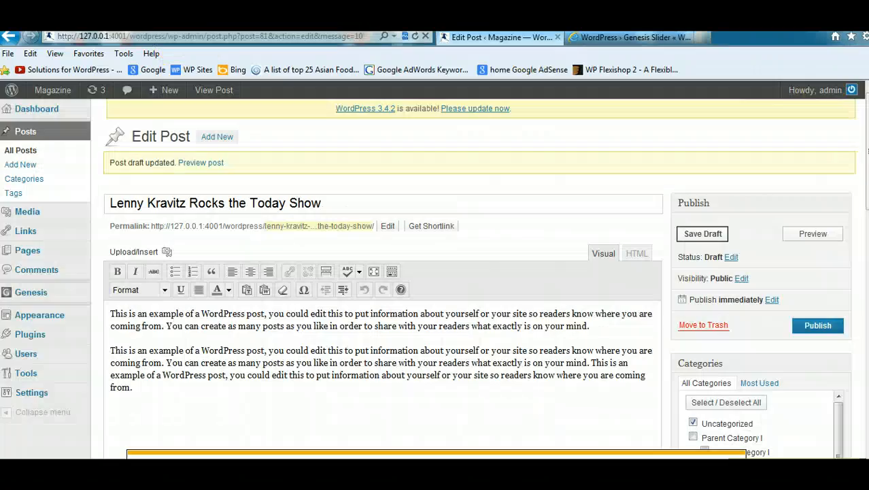
Open the featured image uploader for the Lenny Kravitz post.
scroll(838, 243, "down", 3)
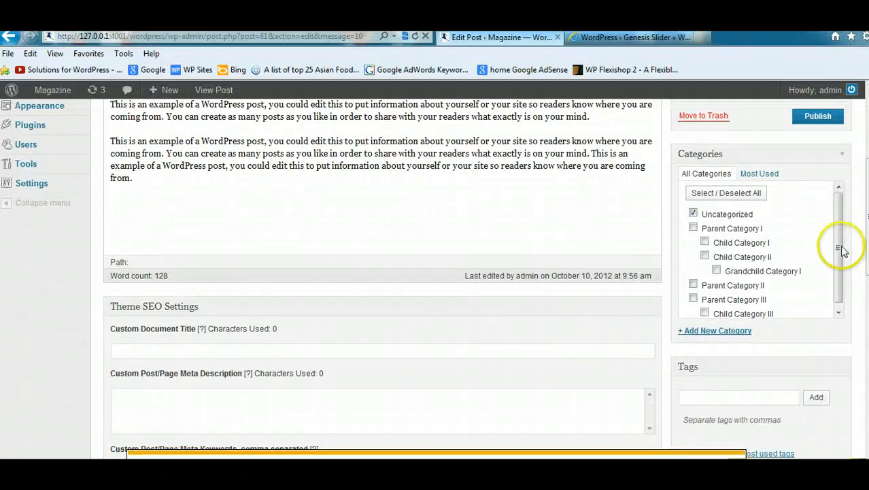
scroll(864, 190, "up", 3)
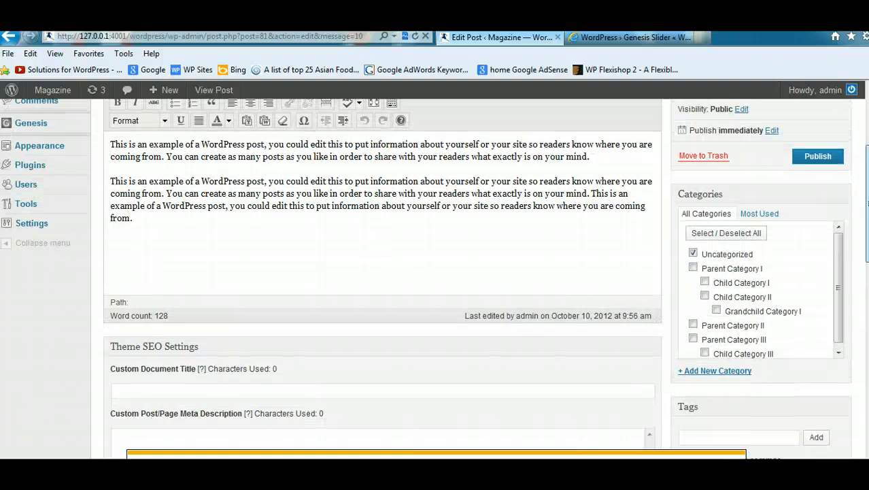
scroll(864, 204, "down", 7)
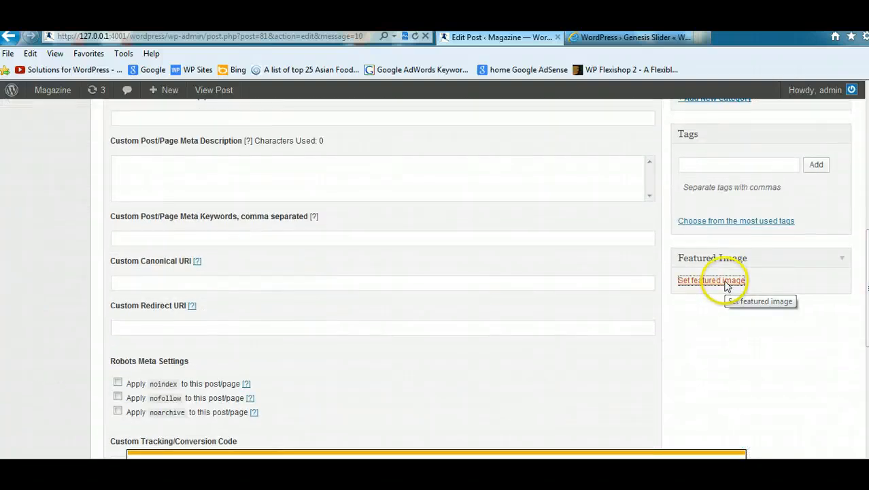
left_click(728, 281)
Save the Lenny Kravitz demo post's picture to the Desktop as the JPEG lenny-kravitz, and return to the featured image uploader.
mouse_move(150, 442)
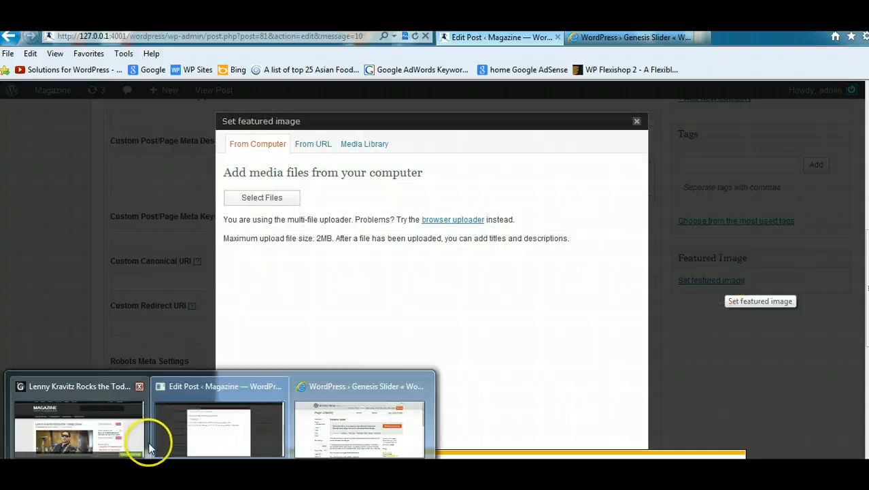
left_click(128, 430)
scroll(435, 272, "down", 3)
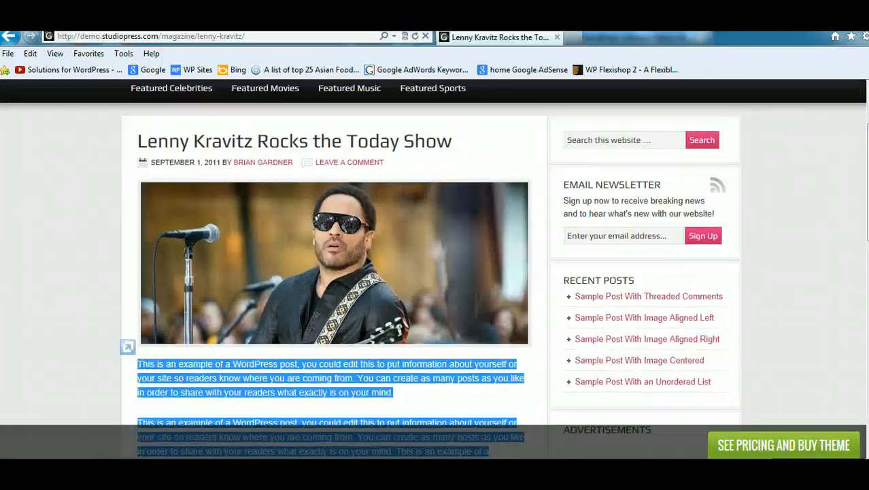
right_click(278, 234)
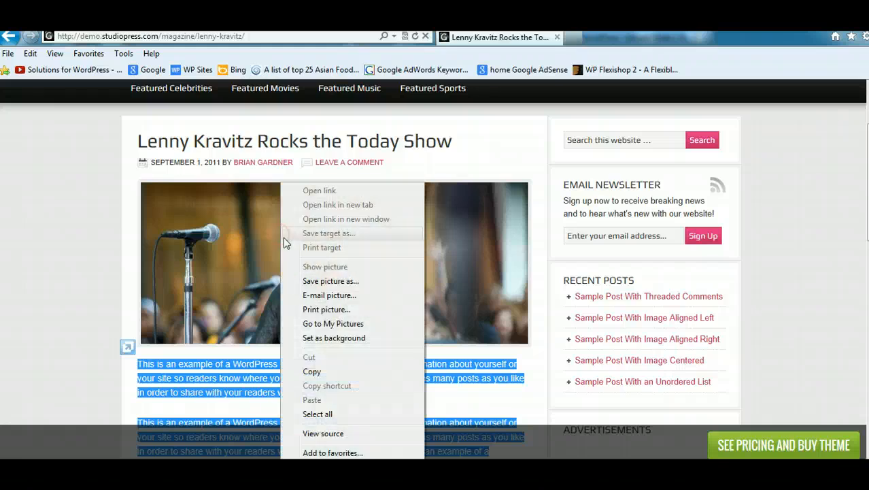
left_click(331, 281)
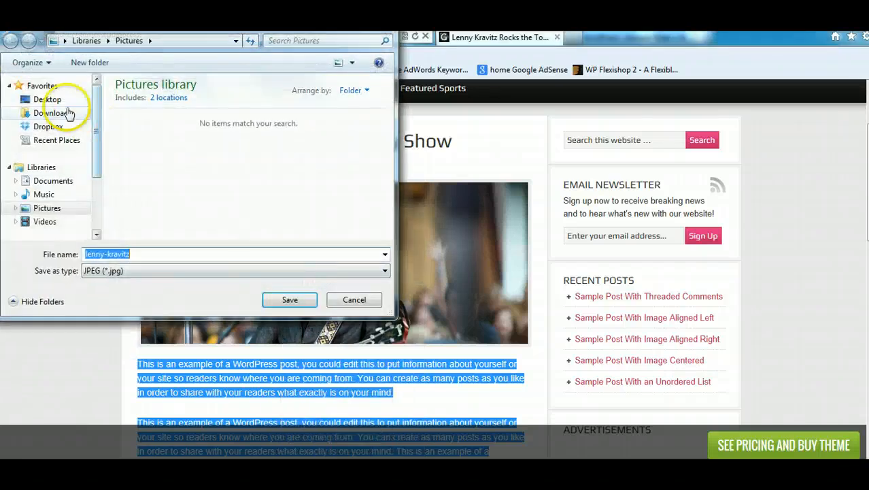
left_click(49, 102)
left_click(273, 297)
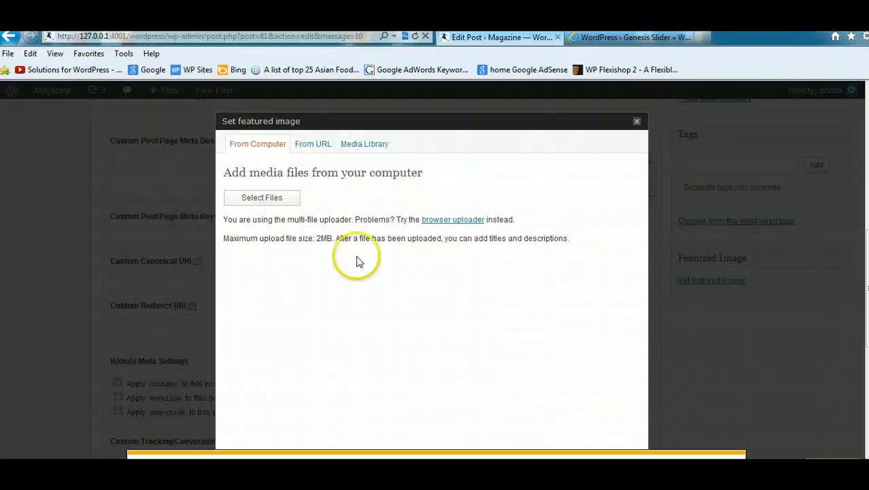
Upload the lenny-kravitz JPEG from the Desktop in the featured image uploader.
left_click(265, 197)
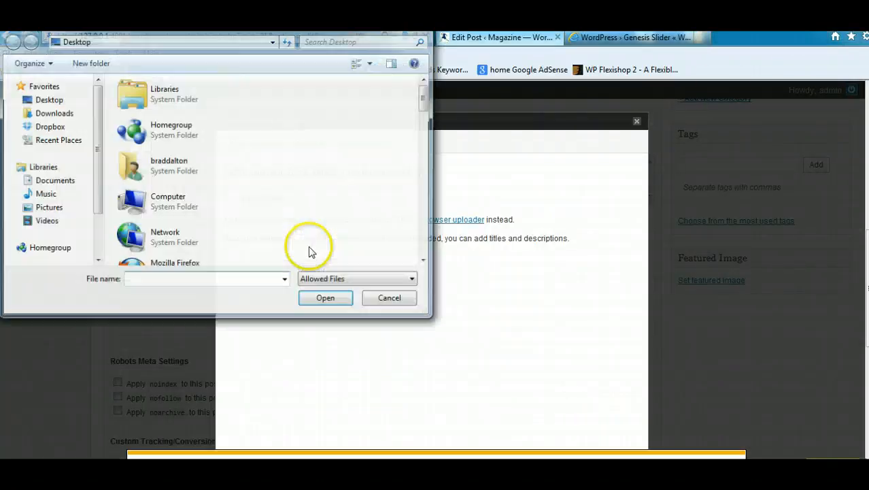
left_click_drag(420, 95, 437, 220)
double_click(164, 120)
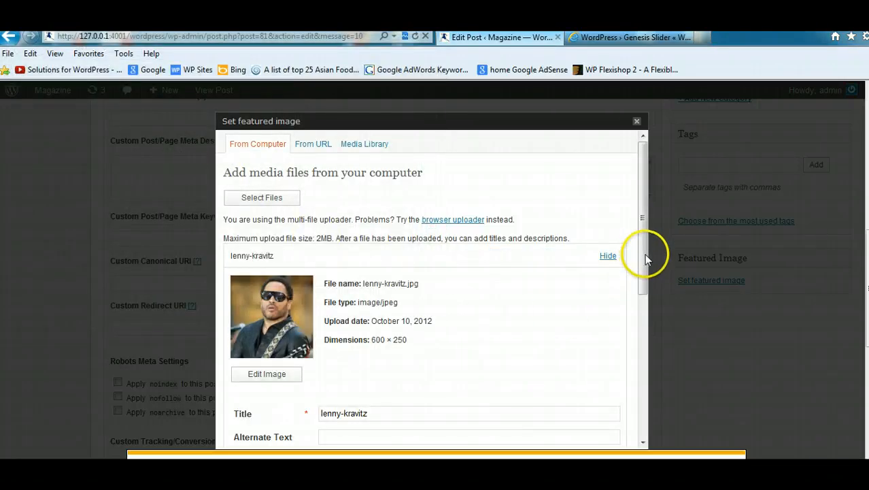
Copy the uploaded image's title, lenny-kravitz, into its Alternate Text field.
left_click_drag(642, 246, 628, 341)
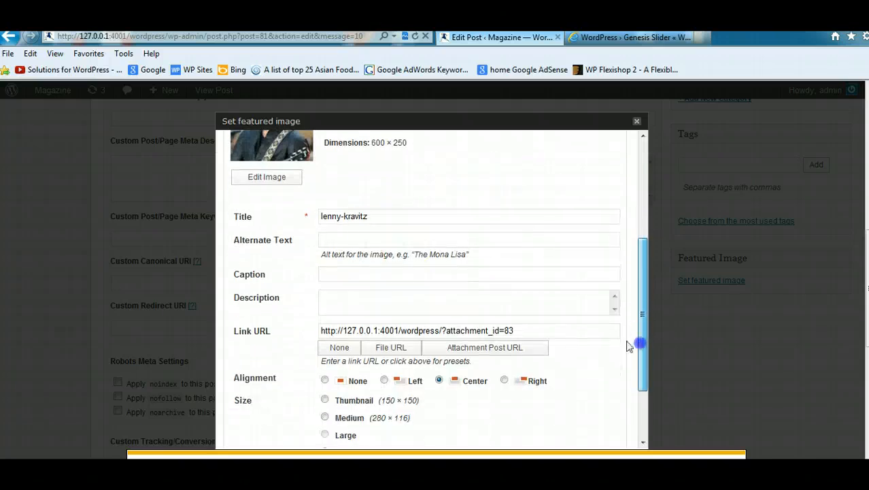
left_click_drag(376, 216, 320, 220)
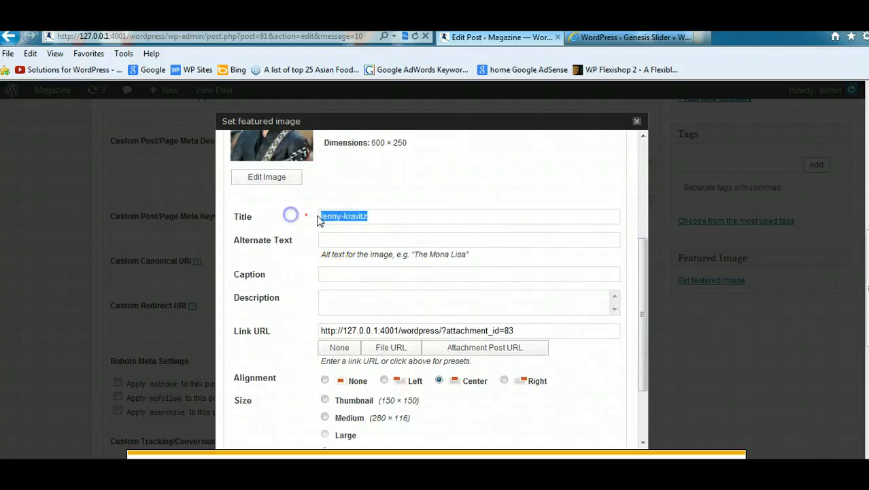
right_click(325, 216)
left_click(353, 254)
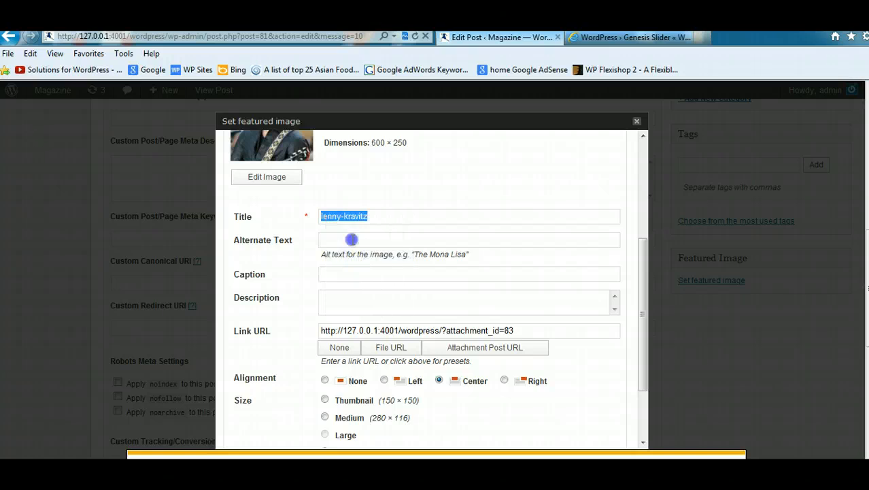
right_click(352, 241)
left_click(383, 292)
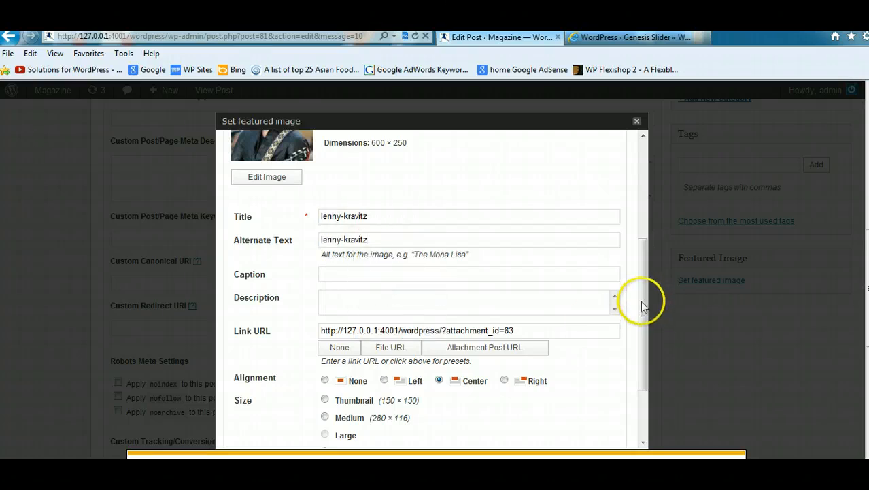
Use the lenny-kravitz image as the post's featured image, save all changes and close the uploader.
left_click_drag(640, 301, 646, 384)
left_click(465, 384)
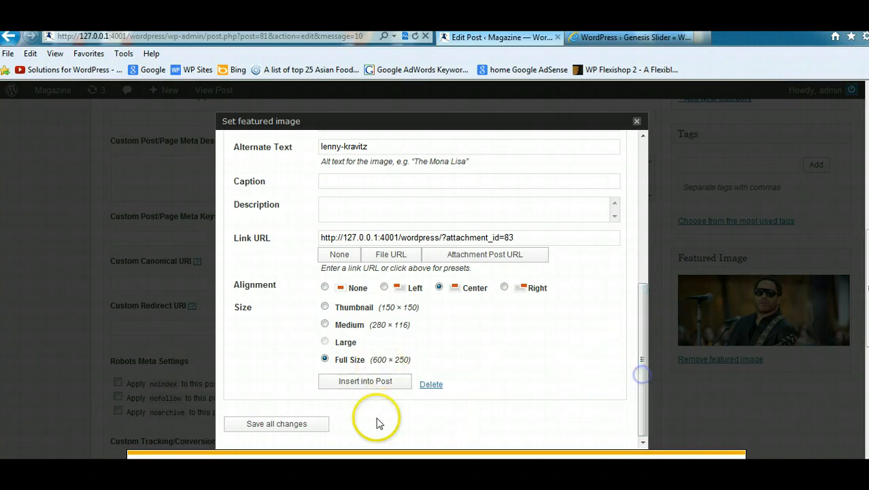
left_click(286, 424)
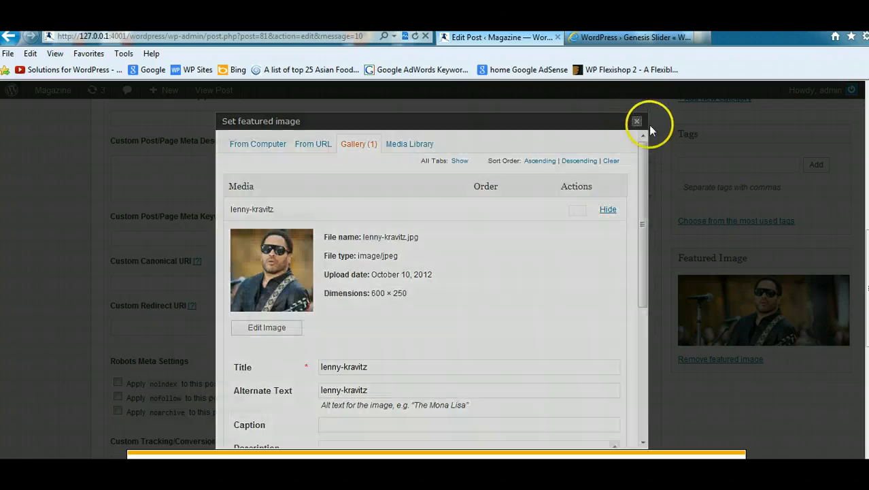
left_click(637, 121)
Save the Lenny Kravitz post as a draft and preview how it looks on the site.
left_click_drag(868, 288, 868, 151)
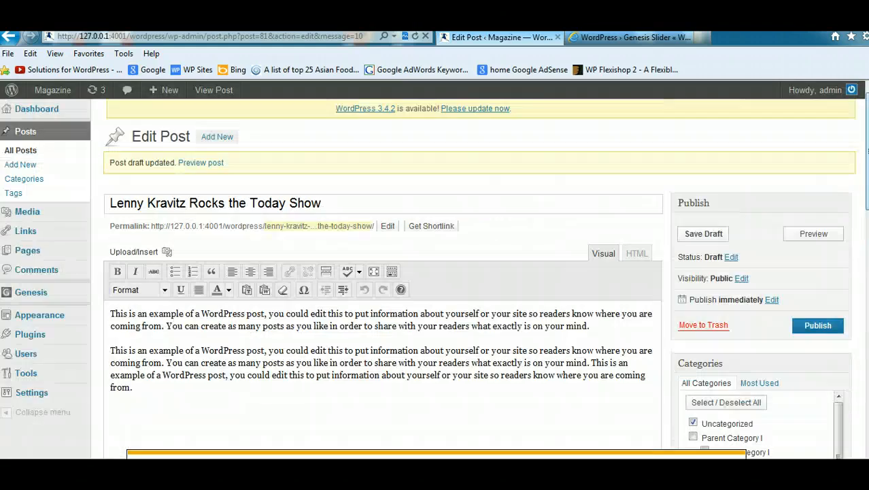
left_click(695, 240)
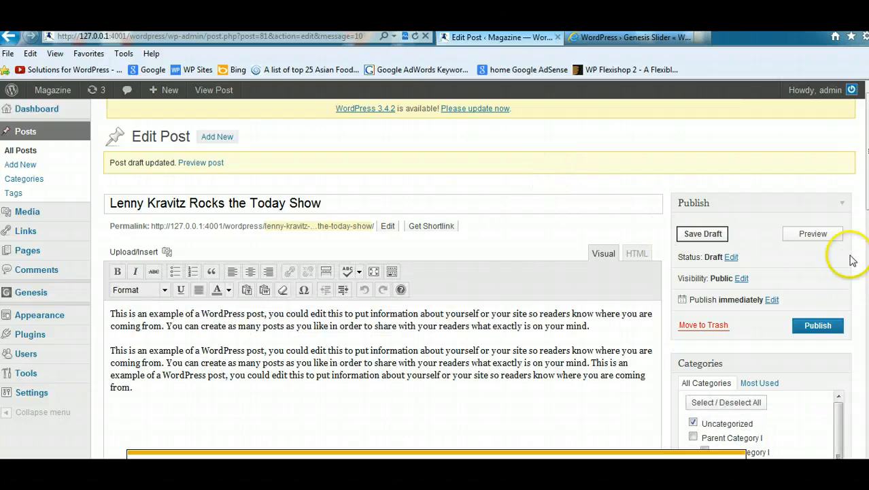
left_click(813, 235)
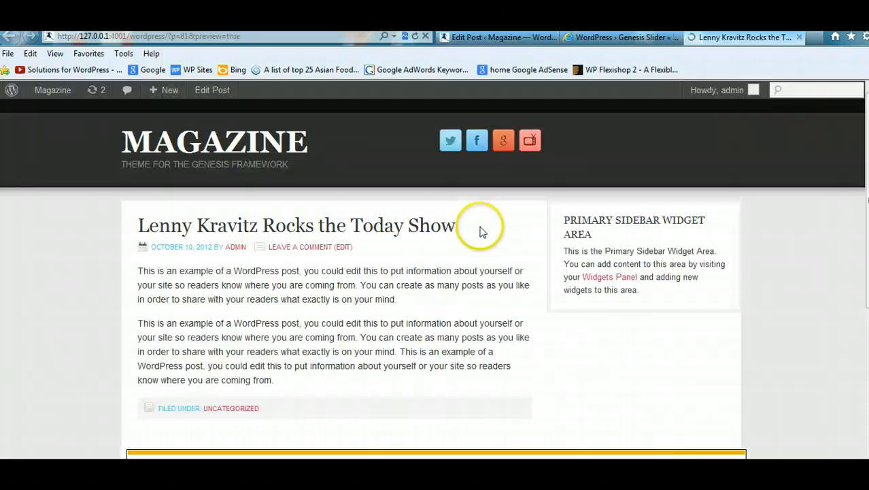
scroll(853, 161, "down", 3)
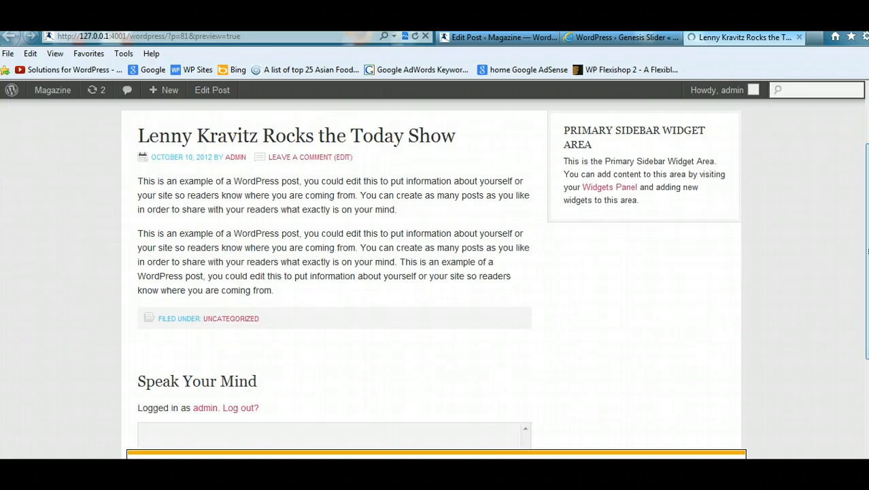
scroll(854, 161, "up", 3)
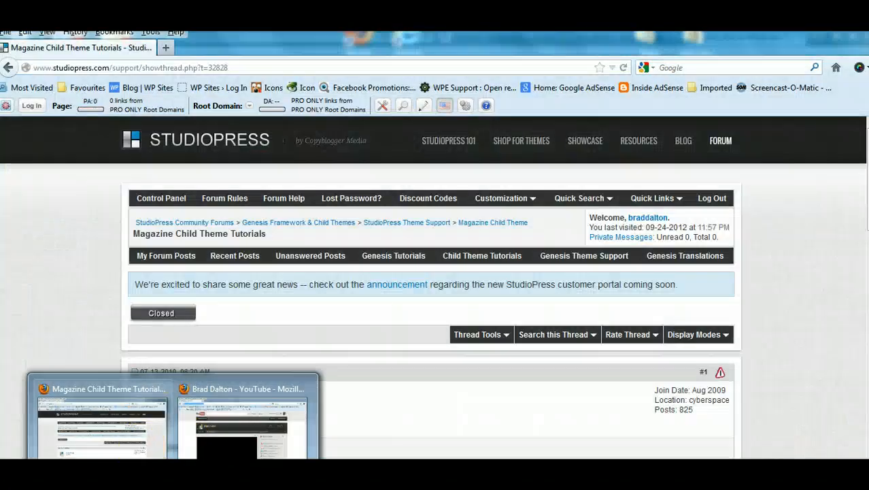
Insert the full-size, centered lenny-kravitz image on a new line above the post's first paragraph, and save the draft.
mouse_move(126, 468)
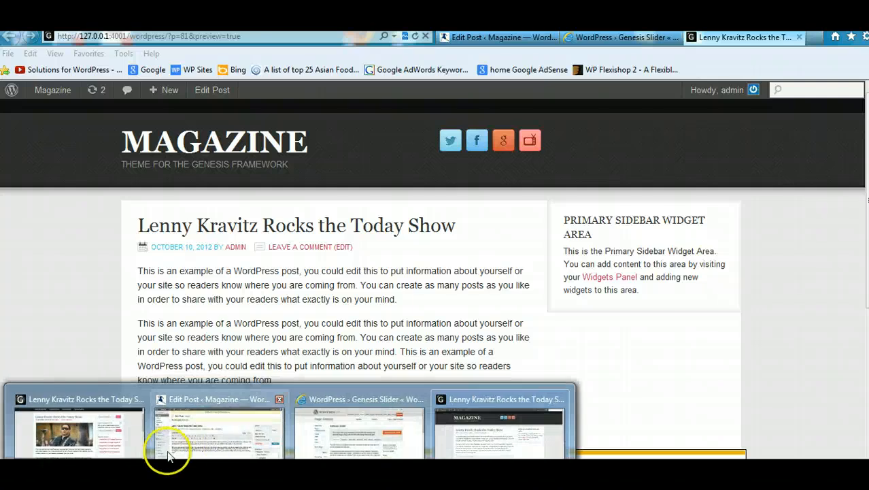
left_click(238, 439)
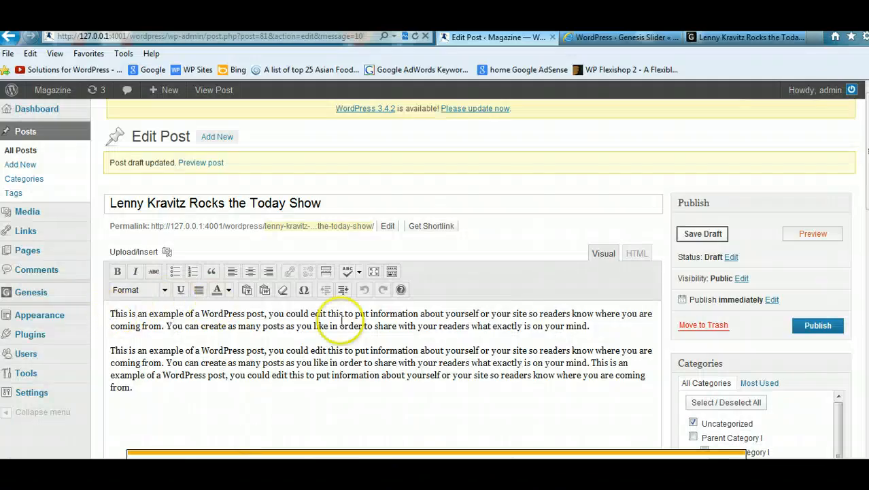
left_click(111, 314)
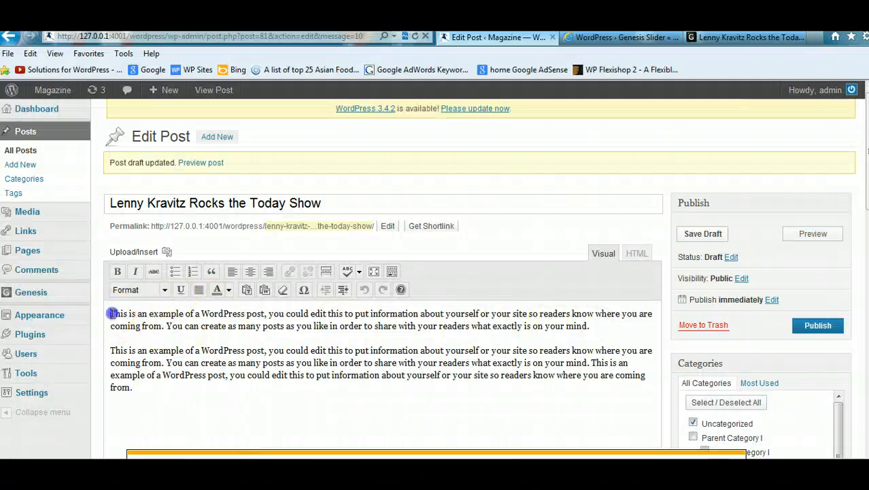
key("Return")
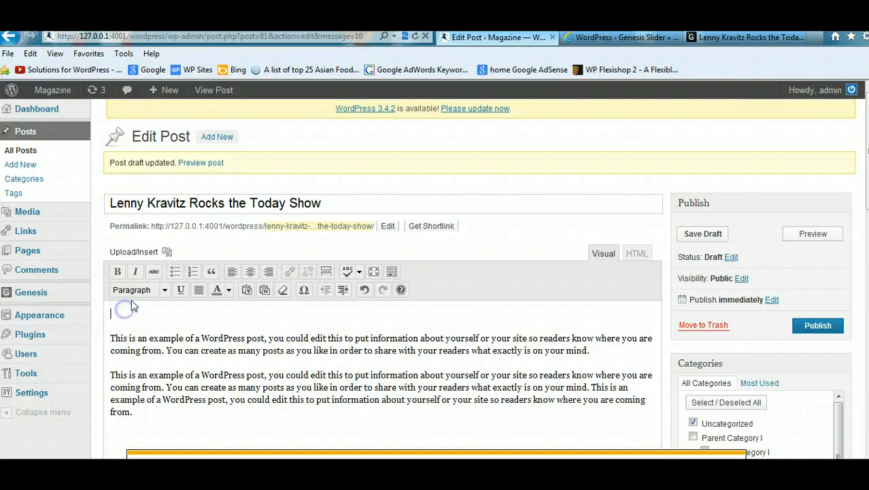
left_click(166, 252)
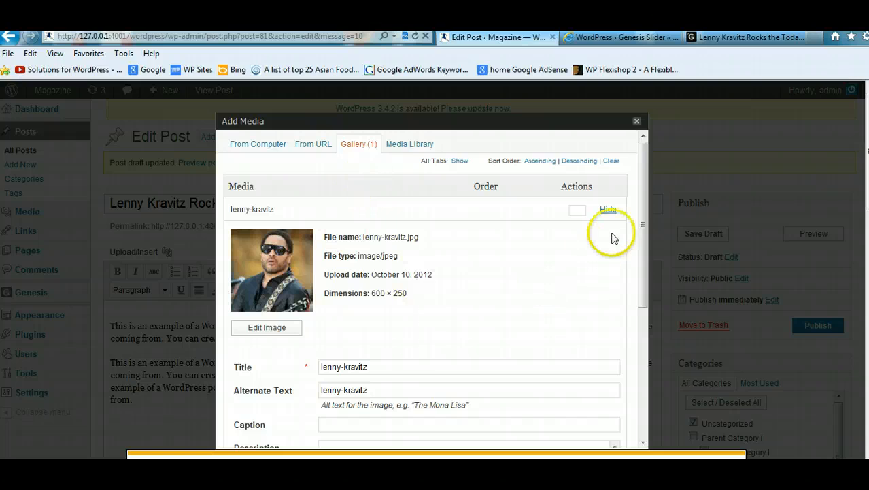
left_click_drag(641, 219, 634, 357)
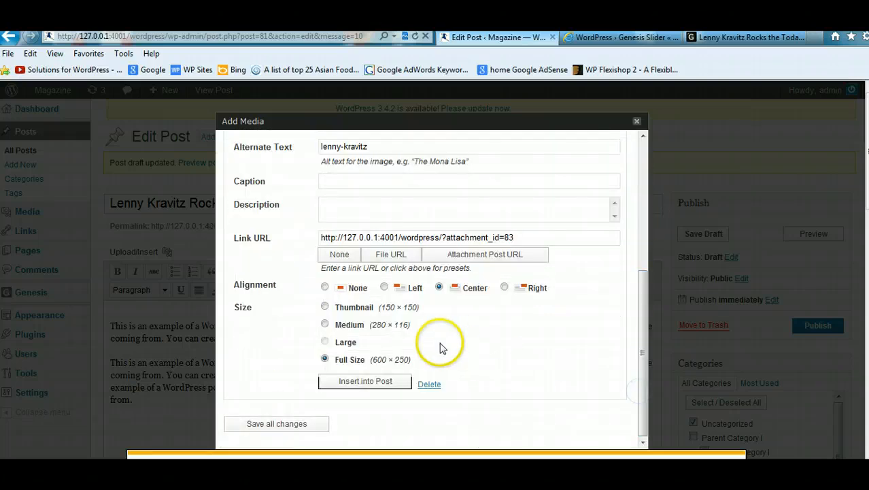
left_click(365, 382)
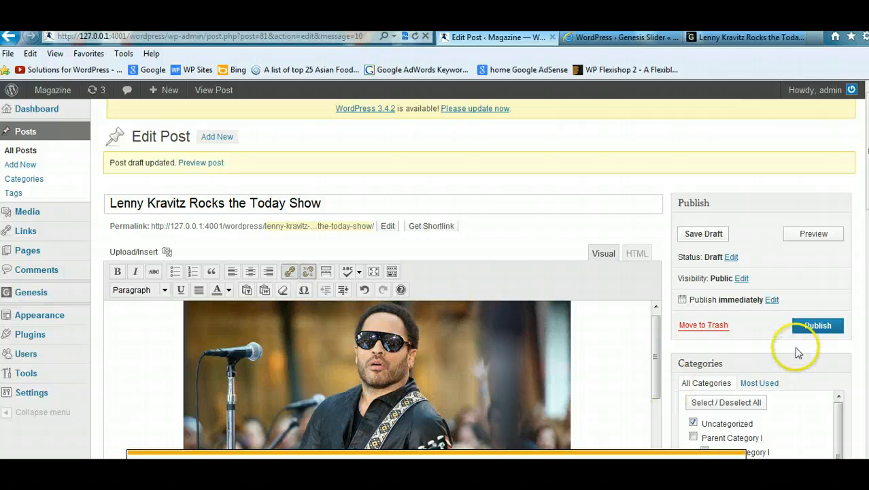
left_click(817, 326)
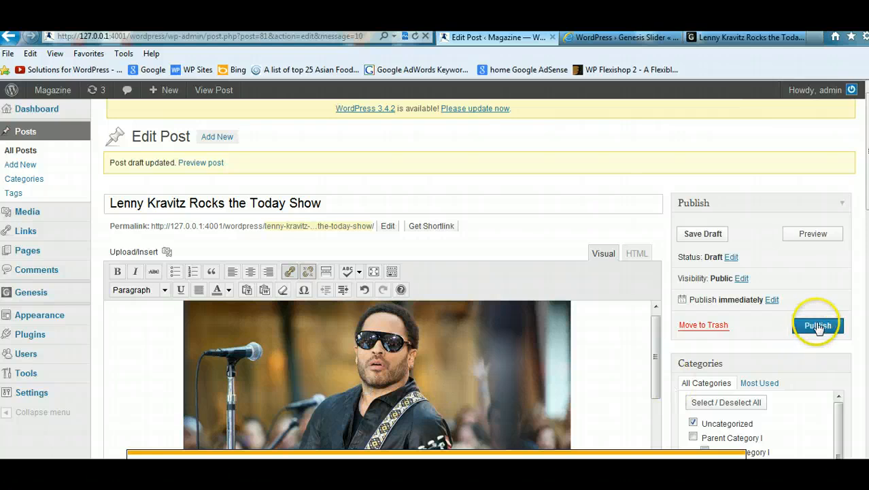
left_click(702, 233)
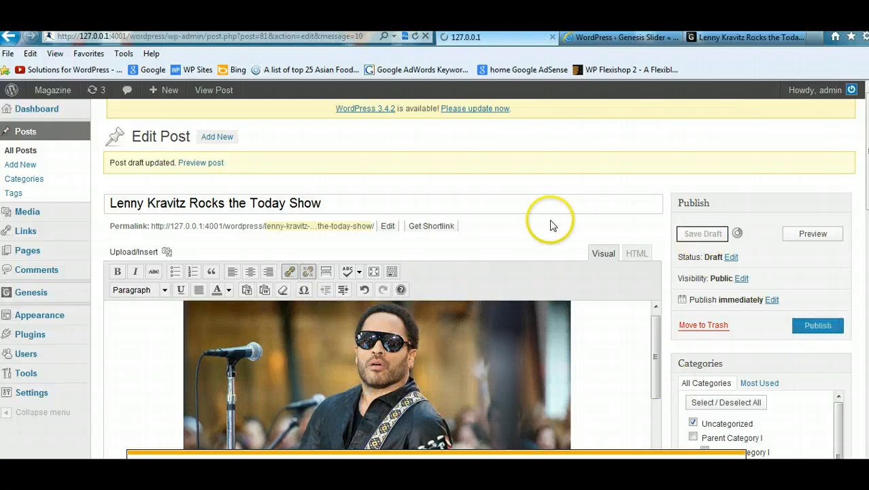
Preview the Lenny Kravitz post again and review the page from its image down to the comment form.
left_click(814, 234)
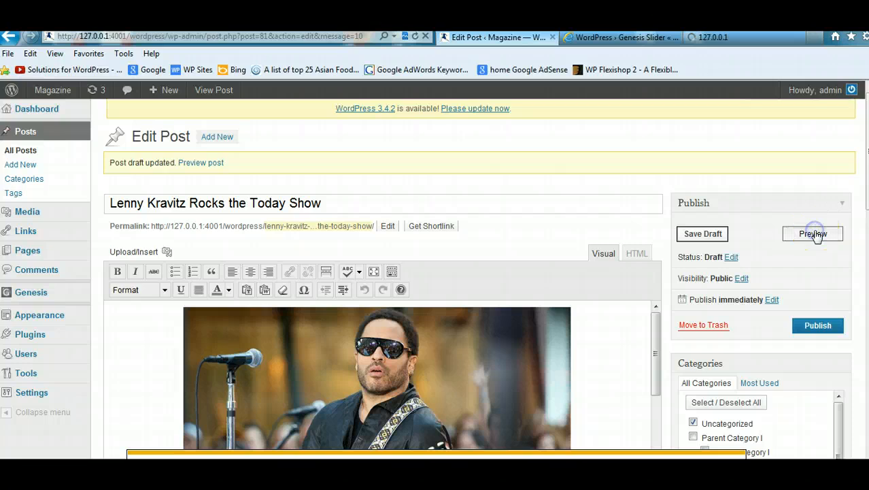
left_click(719, 38)
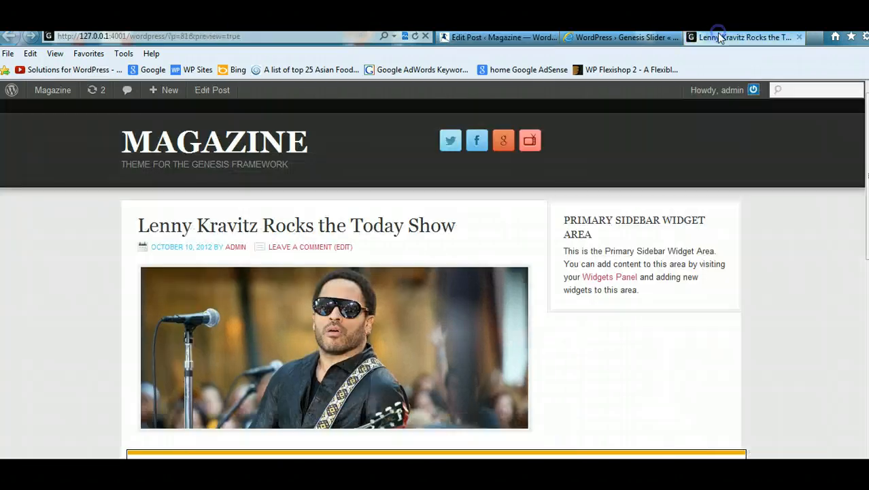
scroll(237, 200, "down", 2)
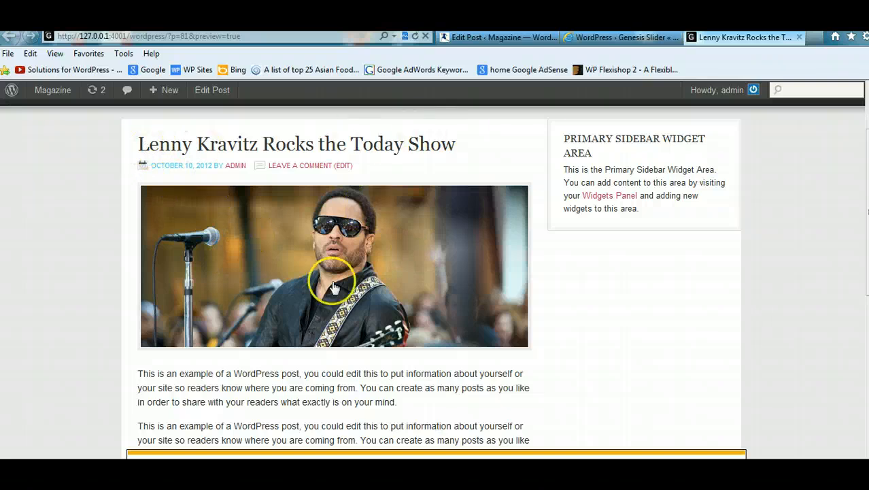
scroll(330, 257, "down", 3)
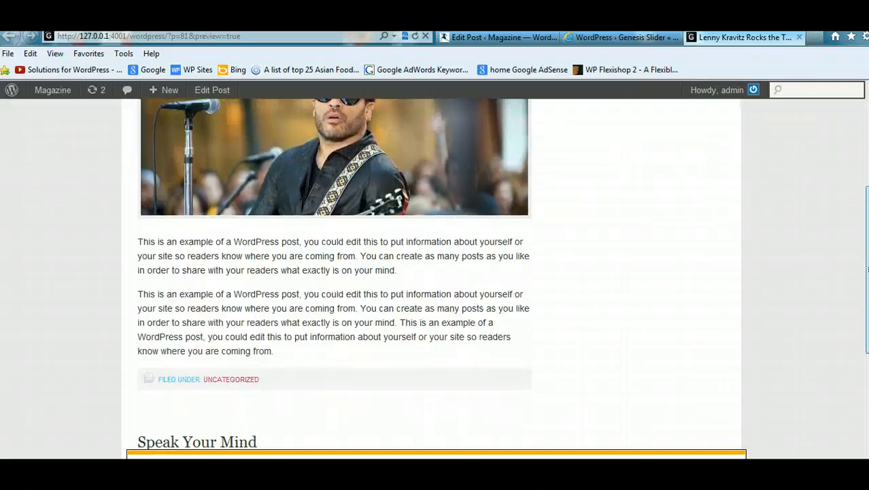
scroll(333, 272, "down", 3)
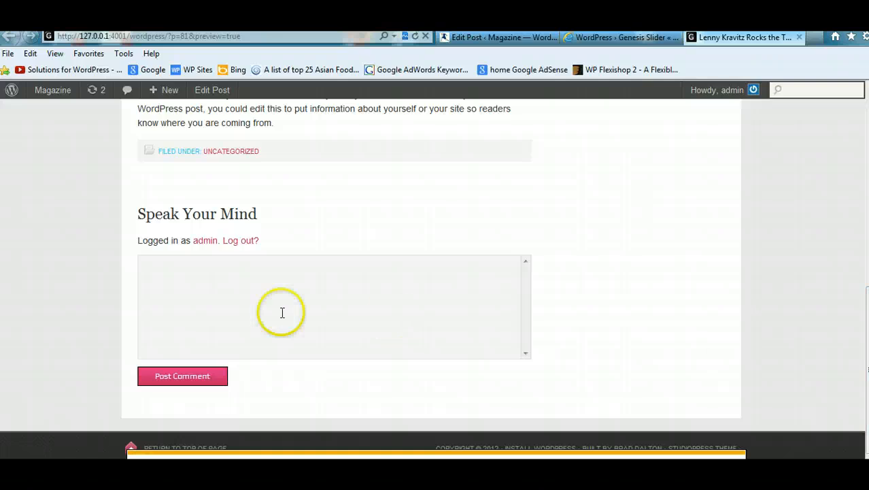
left_click(281, 310)
left_click_drag(868, 299, 867, 112)
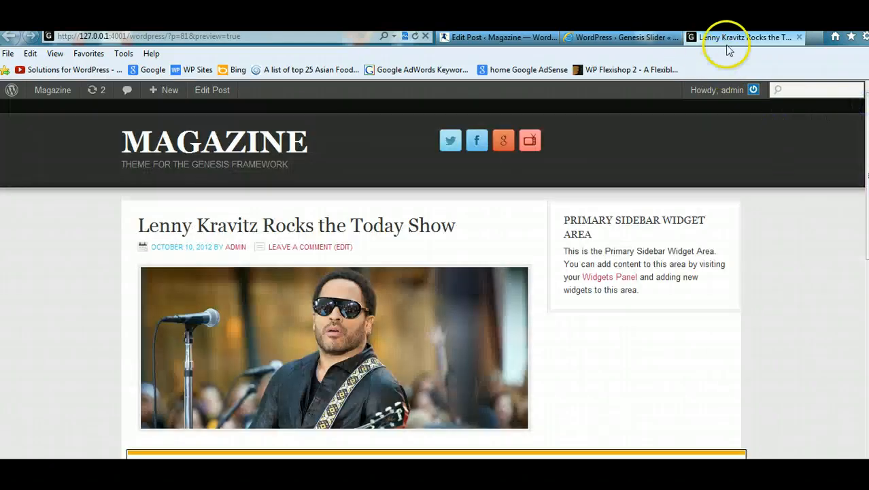
Close the post preview and the Genesis Slider plugin page, and publish and update the Lenny Kravitz post.
left_click(801, 37)
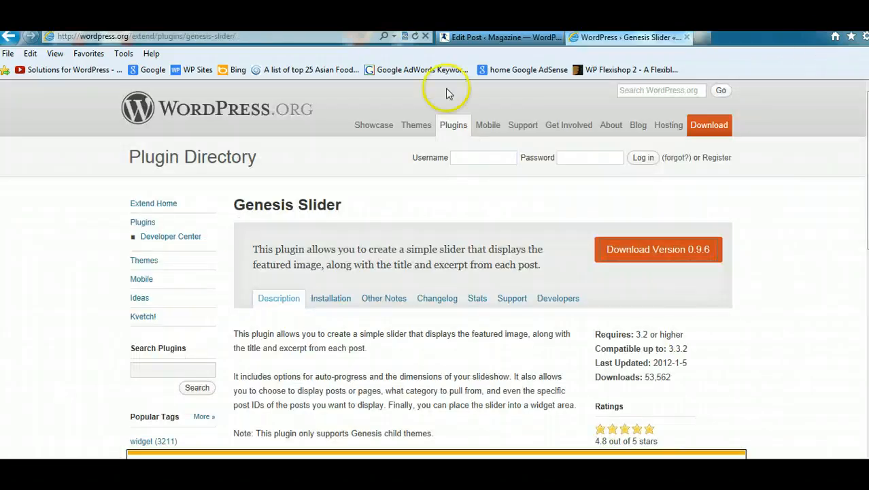
left_click(685, 38)
left_click(818, 326)
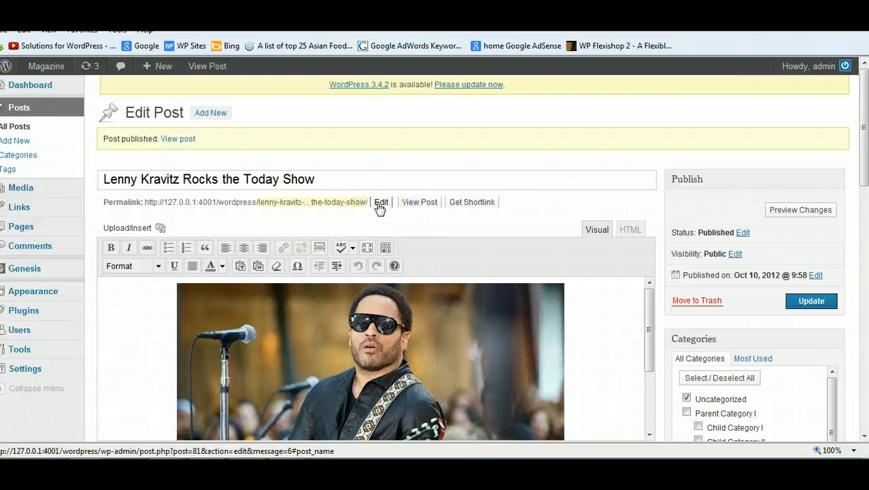
left_click(810, 301)
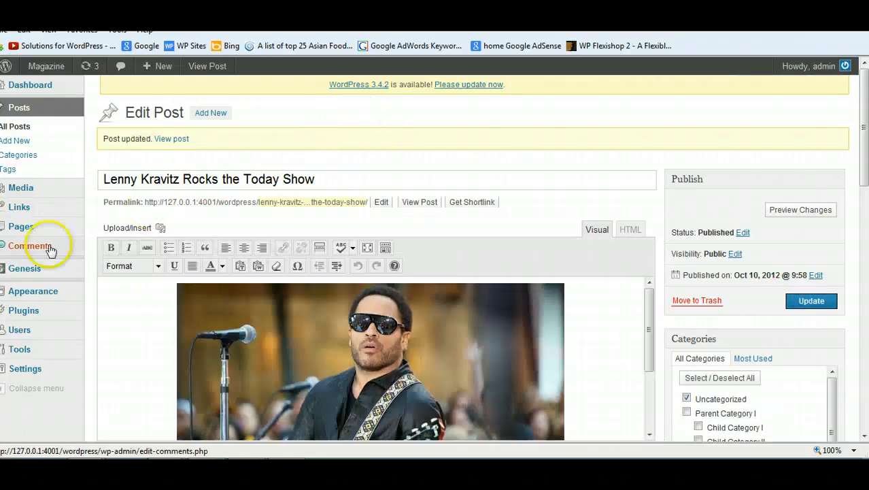
In the Genesis Slider settings, list post ID 81, set the number of slides to show to 1, and save.
mouse_move(35, 271)
left_click(129, 326)
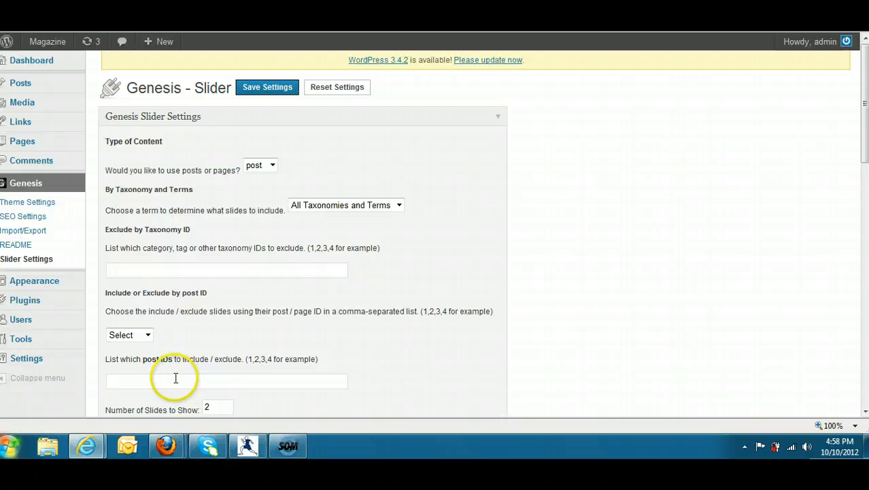
left_click(175, 402)
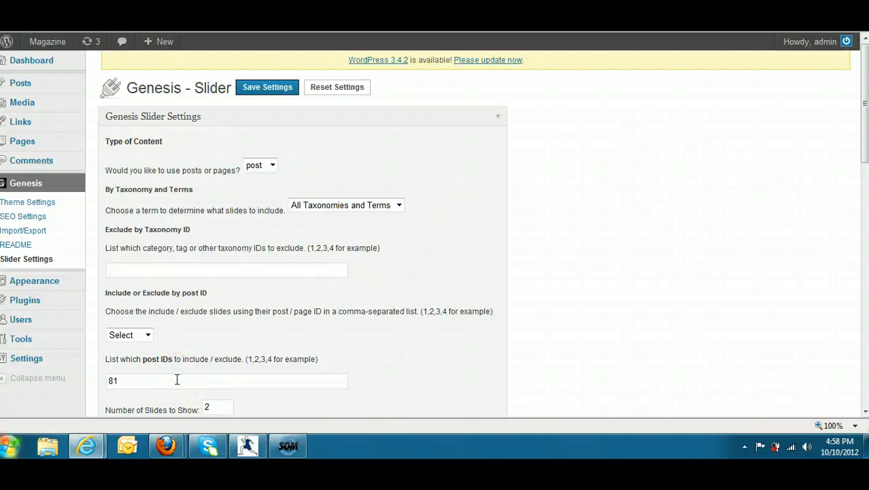
left_click(219, 407)
left_click(268, 88)
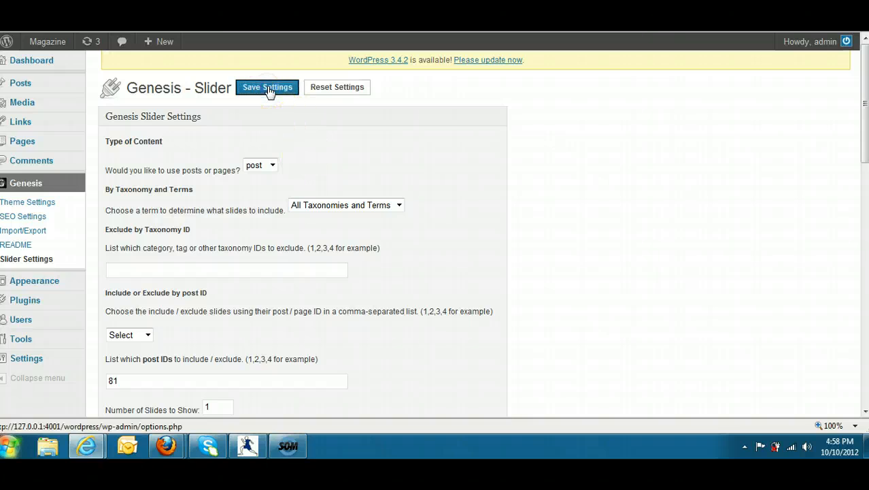
On the Widgets page, move the Genesis - Featured Posts widget from the Home Top area to Inactive Widgets.
mouse_move(27, 45)
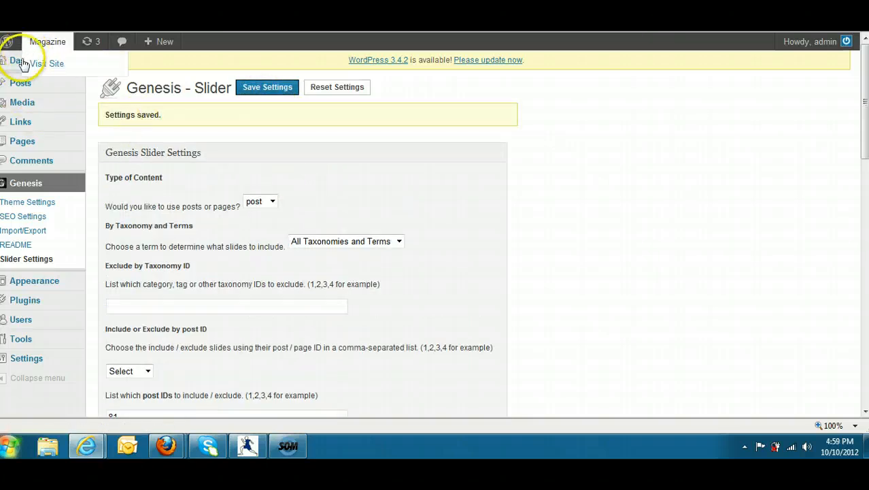
mouse_move(35, 281)
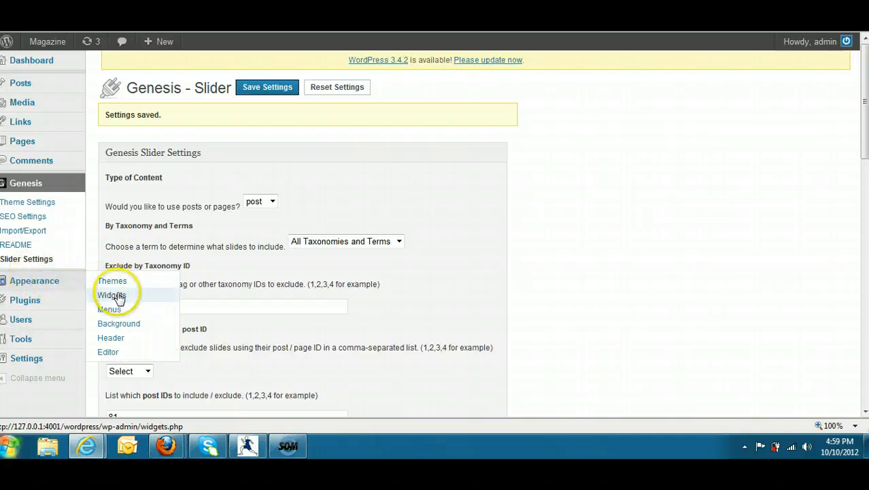
left_click(113, 296)
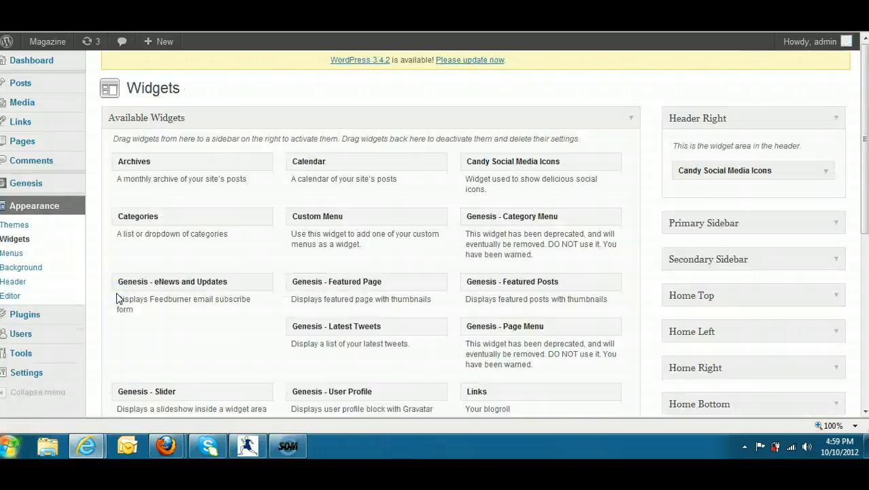
left_click(837, 118)
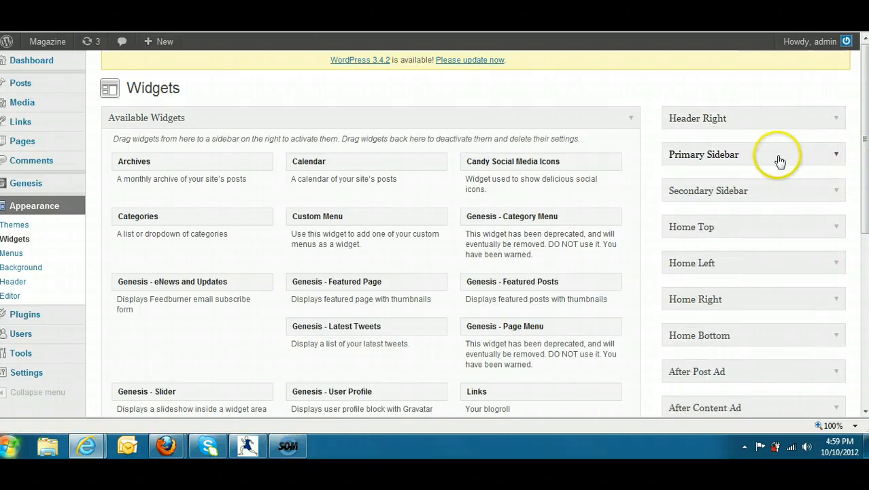
scroll(842, 156, "down", 2)
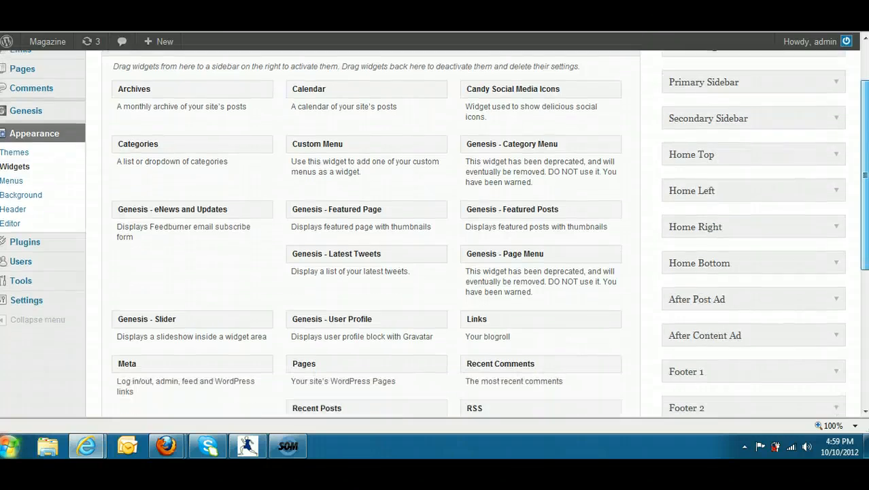
left_click(838, 154)
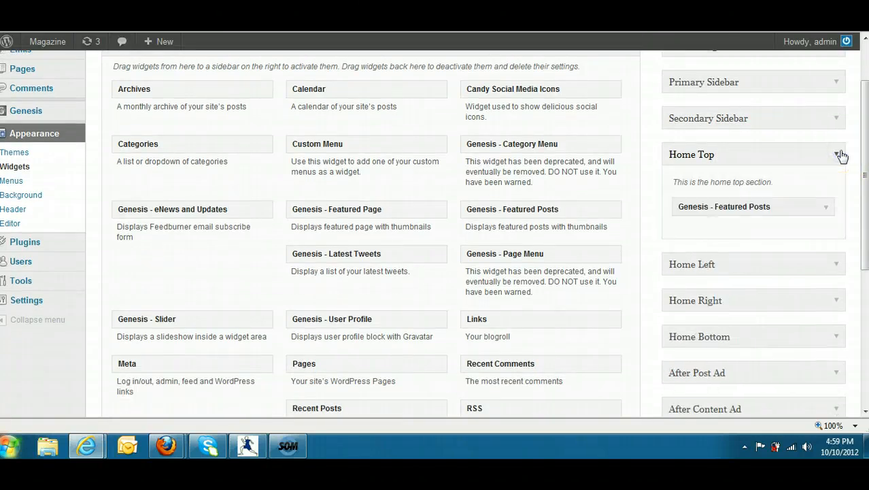
left_click_drag(776, 204, 578, 281)
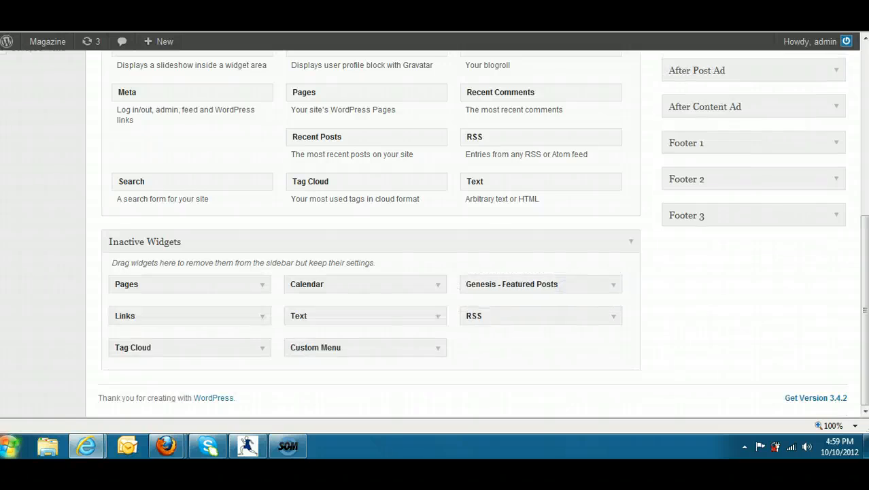
Add the Genesis - Slider widget to the Home Top area without a title, save it and close its options.
scroll(435, 287, "up", 5)
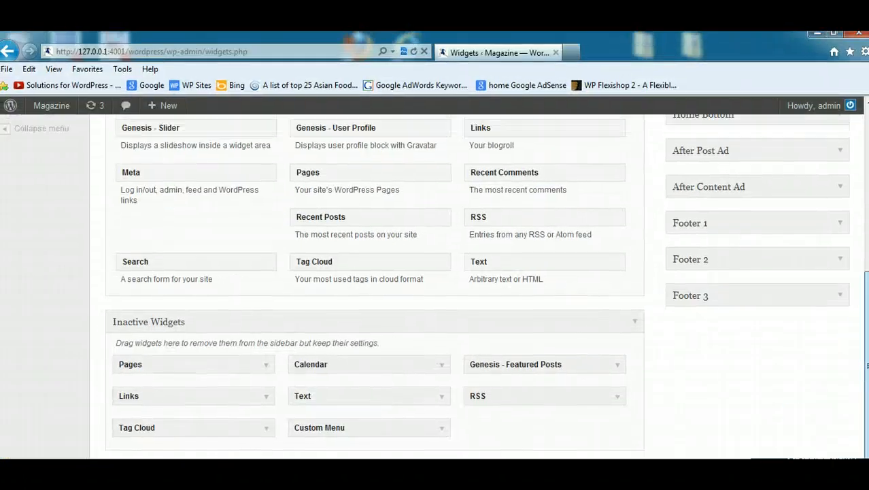
left_click_drag(867, 230, 868, 300)
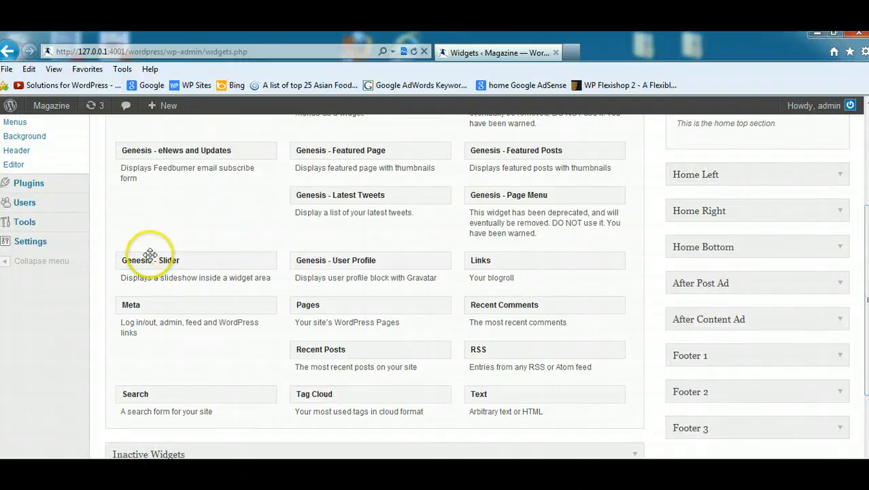
left_click_drag(159, 259, 719, 153)
left_click(810, 248)
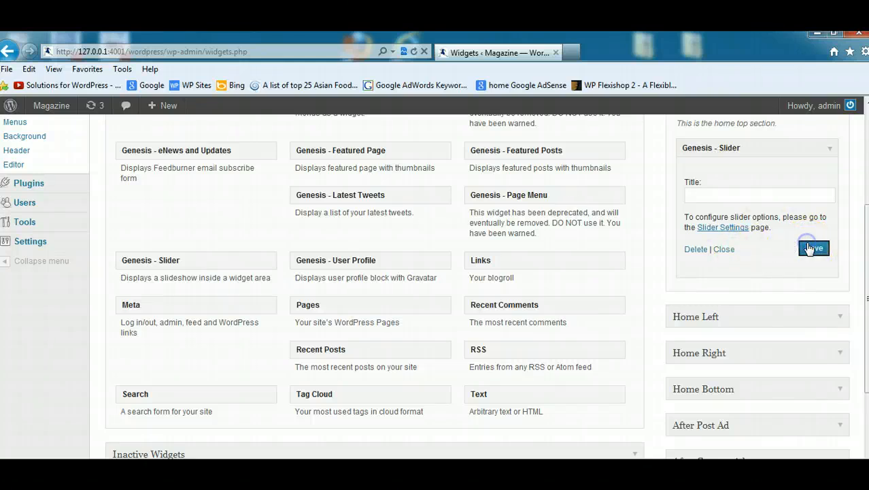
left_click(725, 250)
scroll(462, 408, "up", 3)
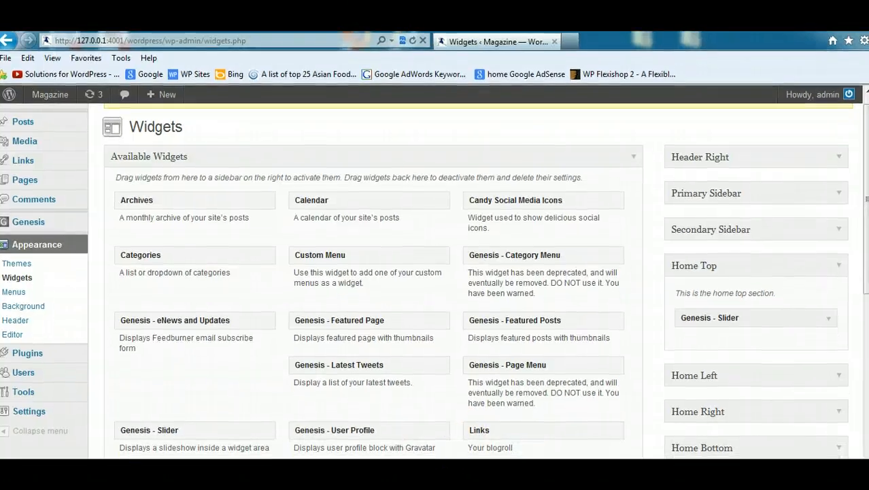
Visit the Magazine site's homepage and reload it to check the slider area.
mouse_move(41, 93)
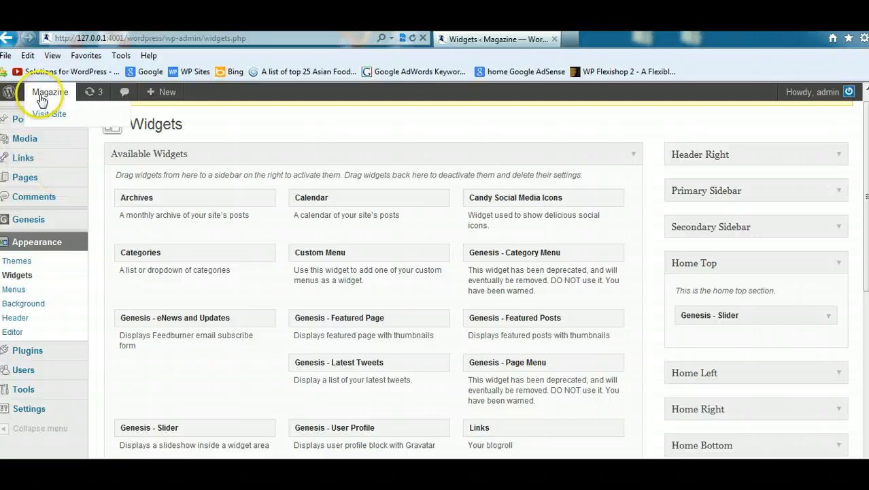
left_click(49, 115)
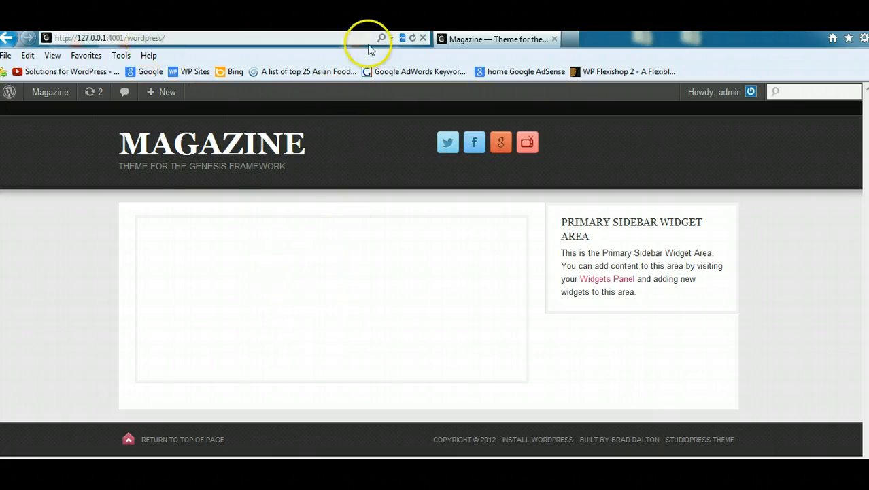
left_click(412, 38)
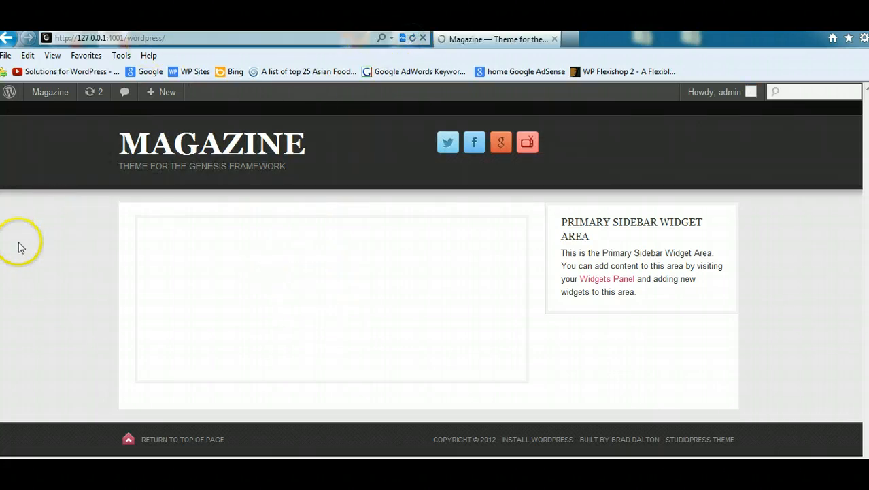
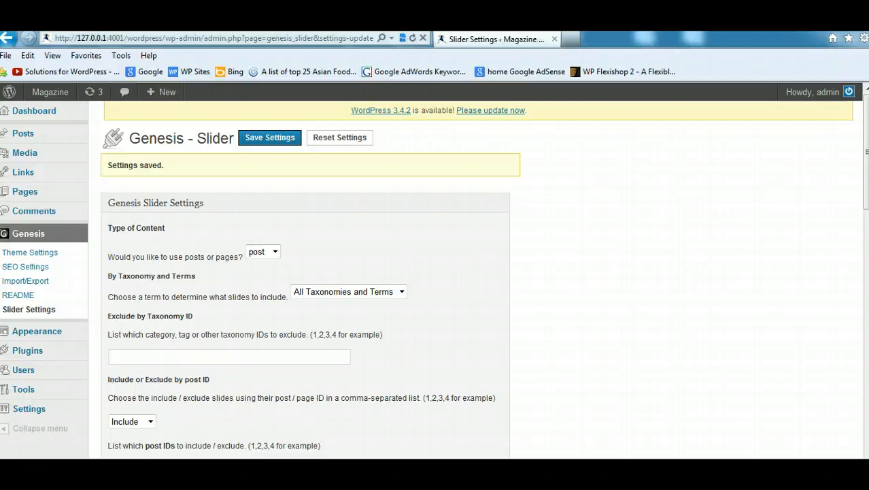
Check that the Genesis Slider settings include post ID 81, and save the settings.
left_click(150, 422)
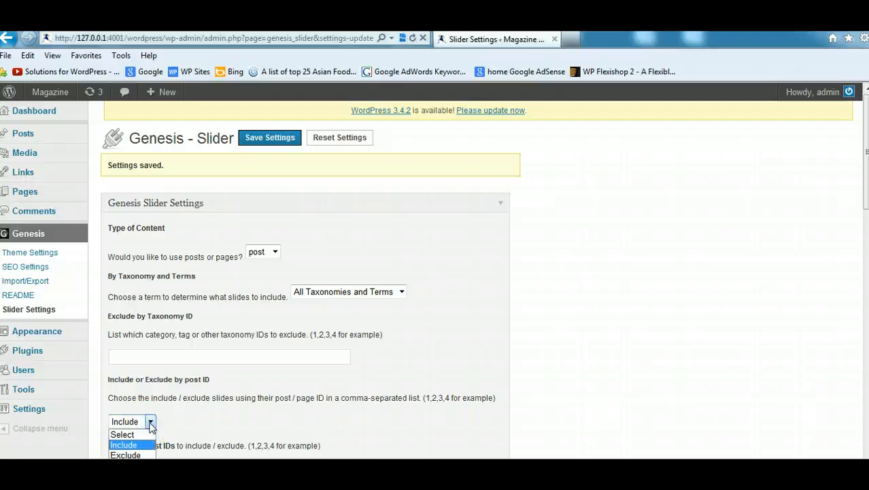
left_click(150, 422)
scroll(434, 275, "down", 3)
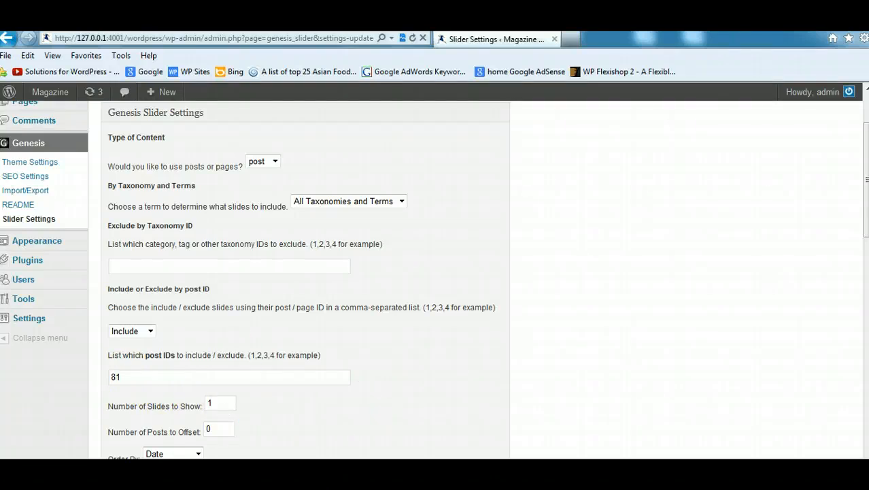
scroll(734, 121, "up", 3)
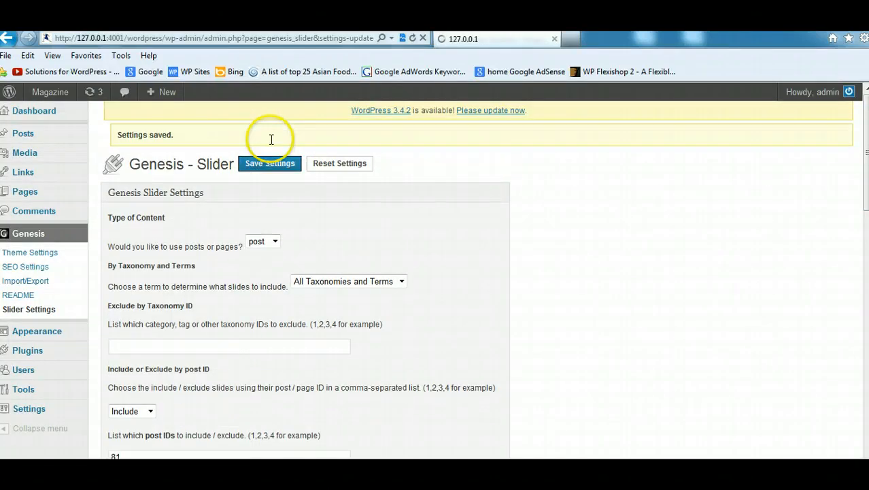
Switch to Instant WordPress and open the WordPress front page to view the homepage slider.
key("alt+Tab")
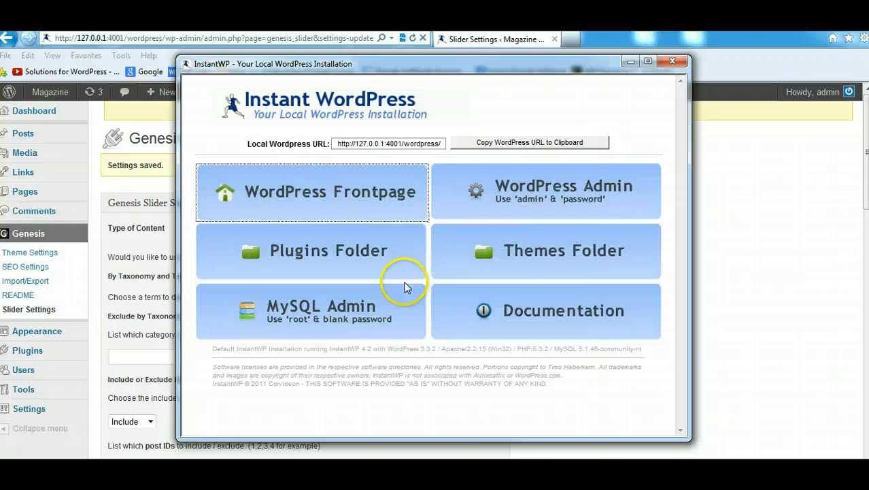
left_click(363, 188)
left_click(627, 37)
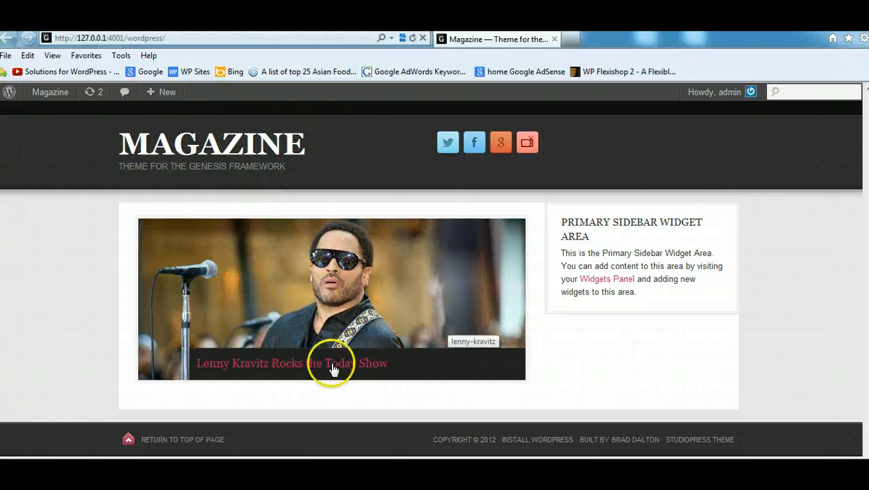
Open the Lenny Kravitz post from the homepage slider, look through it, and return to the homepage.
left_click(282, 368)
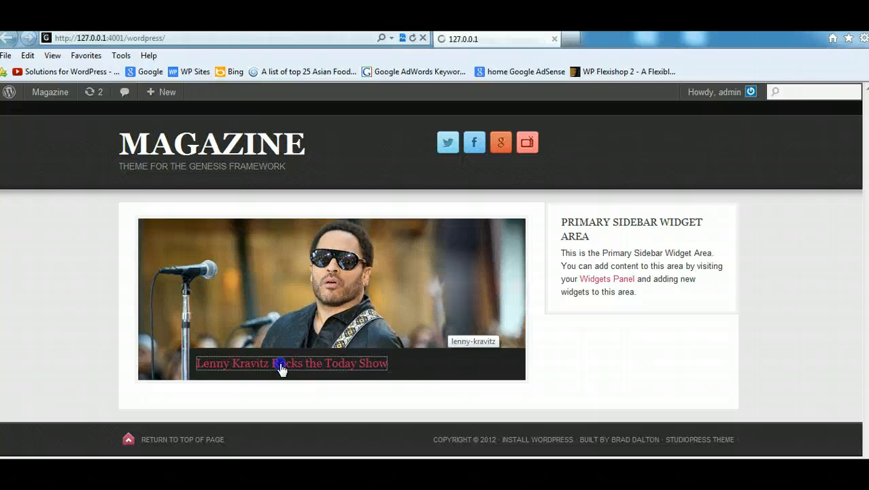
scroll(615, 150, "down", 5)
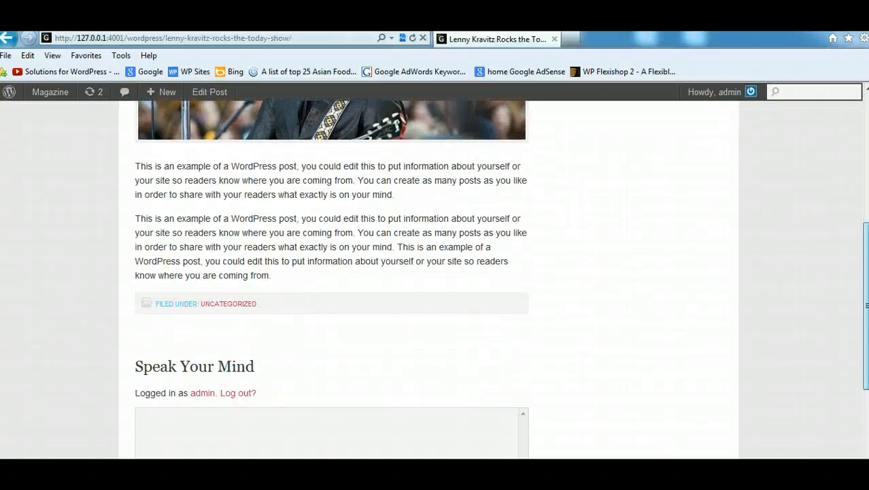
scroll(615, 149, "up", 5)
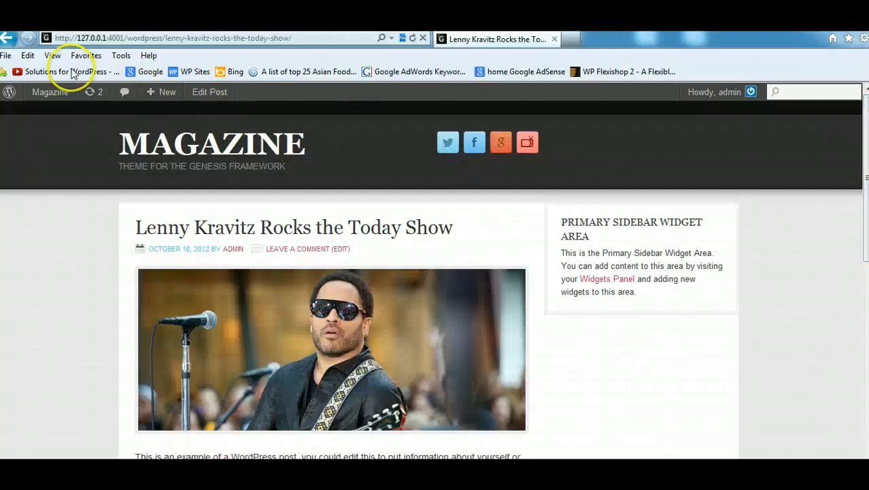
left_click(7, 38)
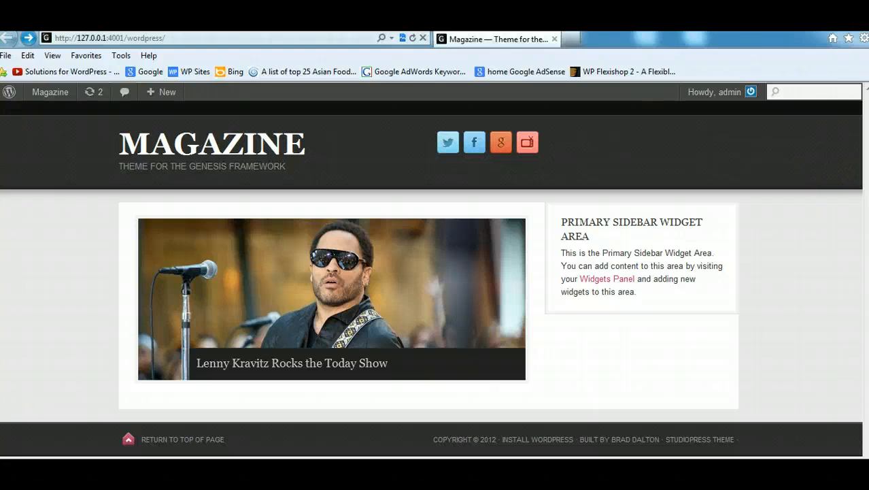
Check the sidebar search and newsletter boxes on the Magazine demo, and expand the Primary Sidebar area on the local site's Widgets page.
left_click(55, 447)
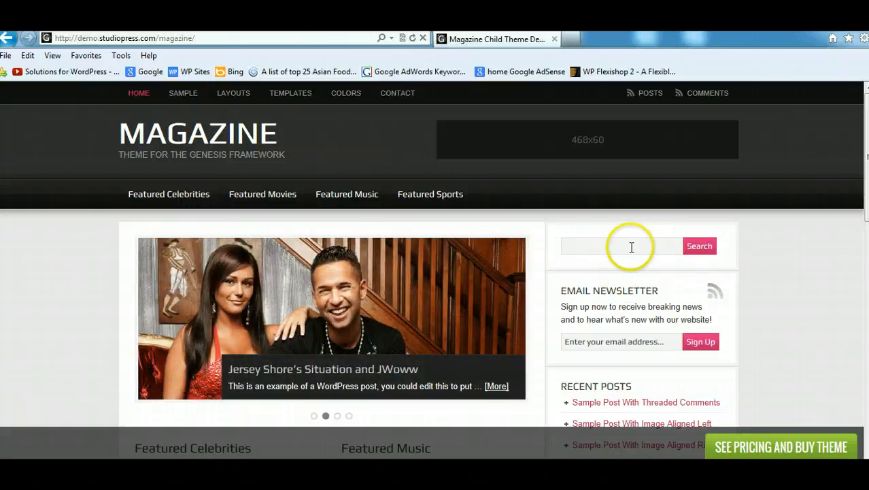
left_click(613, 342)
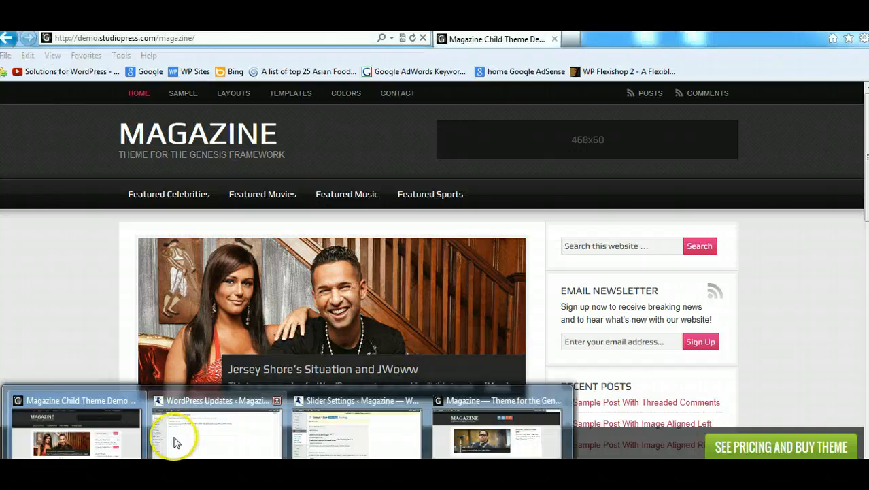
left_click(171, 443)
mouse_move(47, 293)
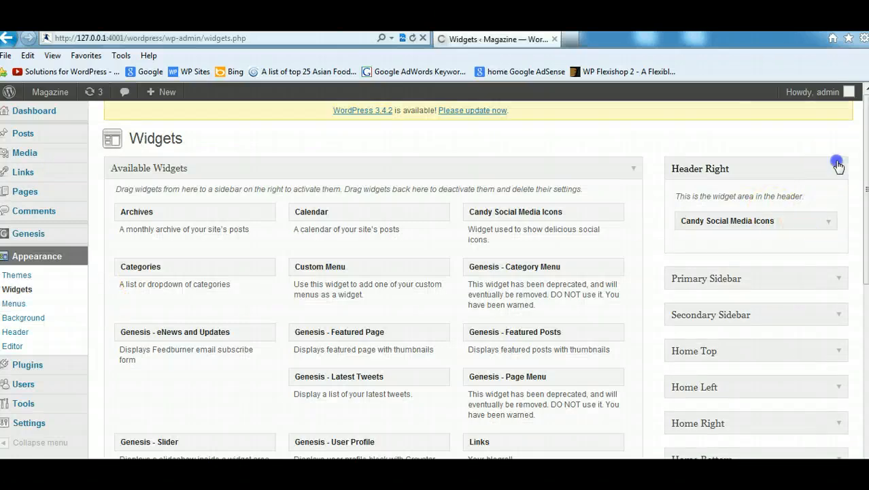
left_click(837, 163)
left_click(840, 205)
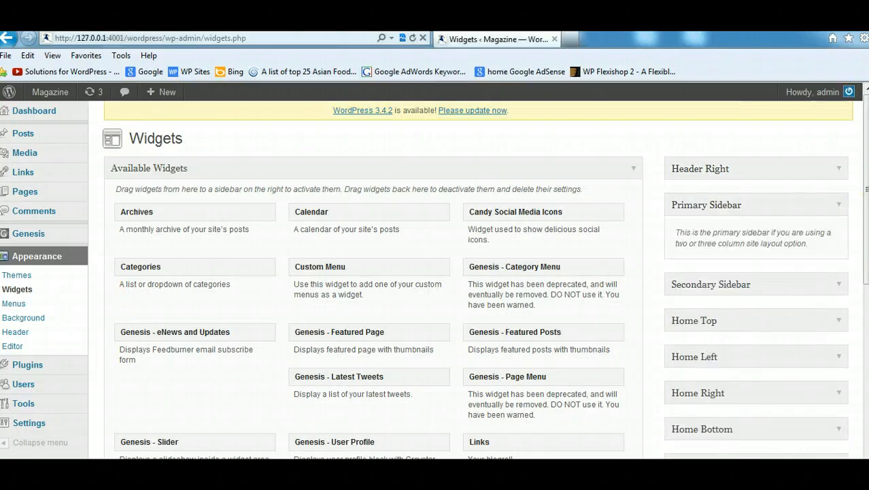
Add the Search widget to the Primary Sidebar without a title, save it, and collapse the widget and the area.
scroll(434, 277, "down", 3)
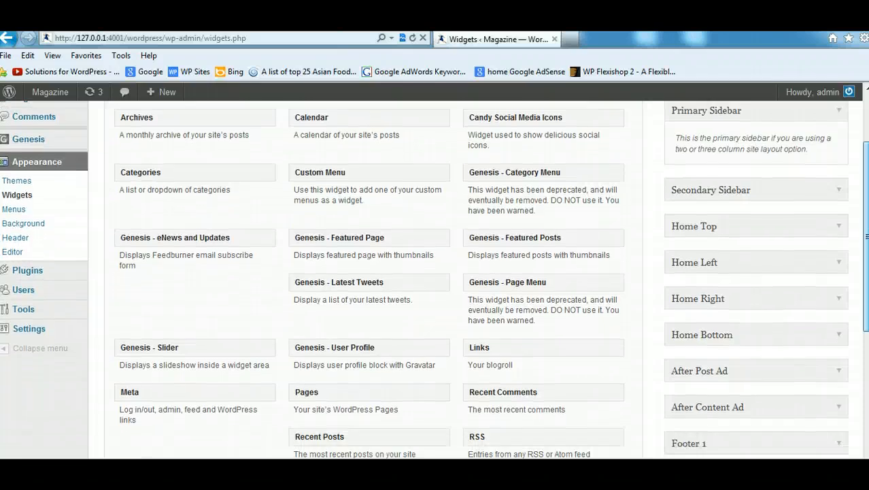
scroll(434, 277, "down", 4)
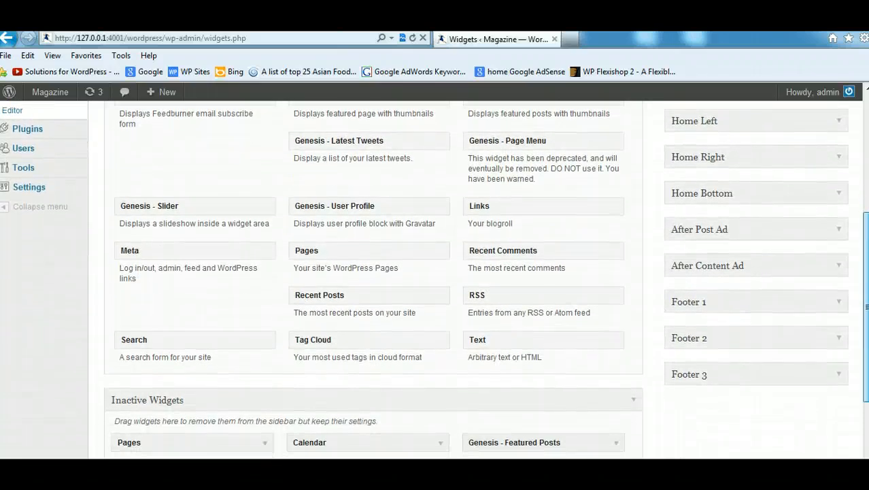
left_click_drag(134, 341, 708, 268)
scroll(816, 286, "down", 2)
left_click(818, 279)
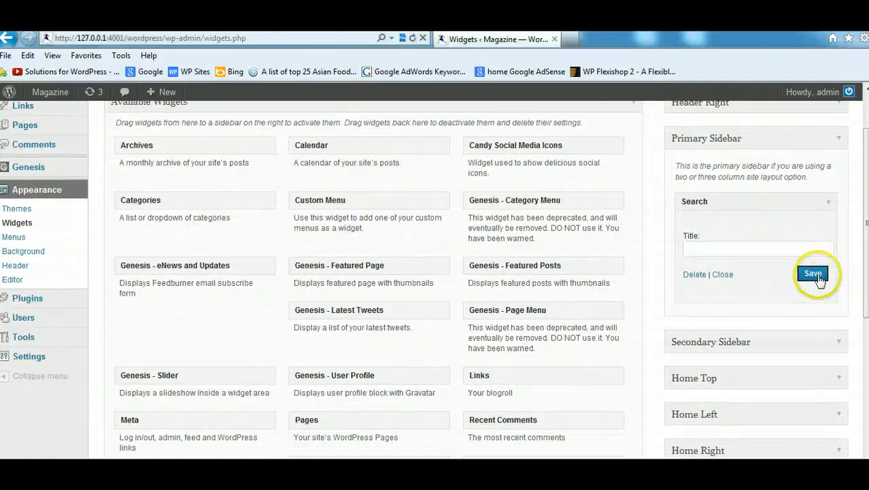
left_click(735, 273)
left_click(840, 138)
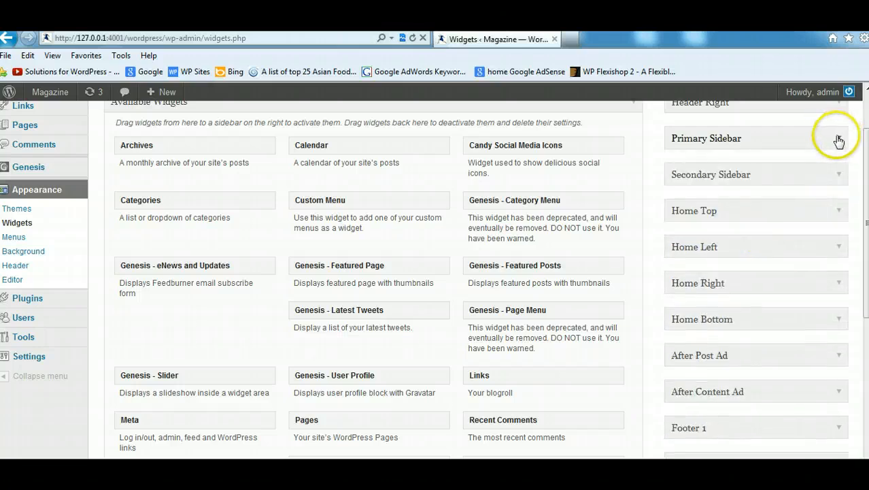
Expand the Primary Sidebar and add the Genesis - eNews and Updates widget below the Search widget.
left_click_drag(867, 223, 868, 216)
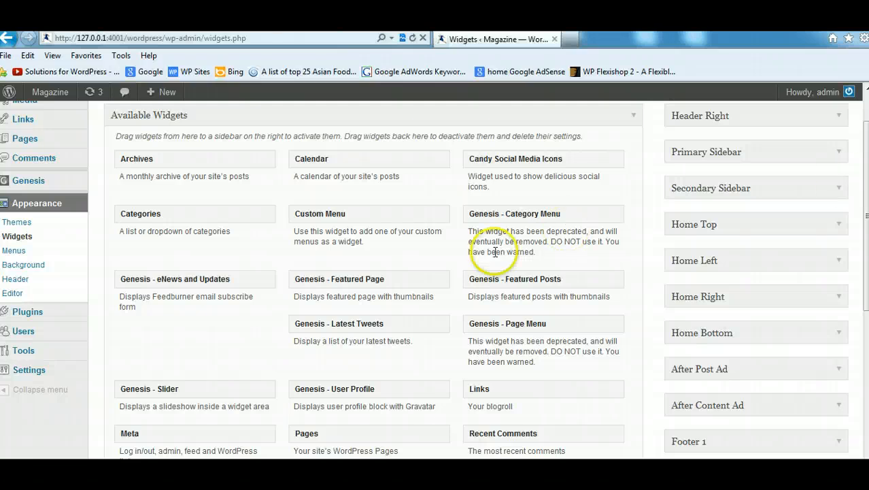
left_click_drag(162, 283, 167, 384)
left_click(838, 206)
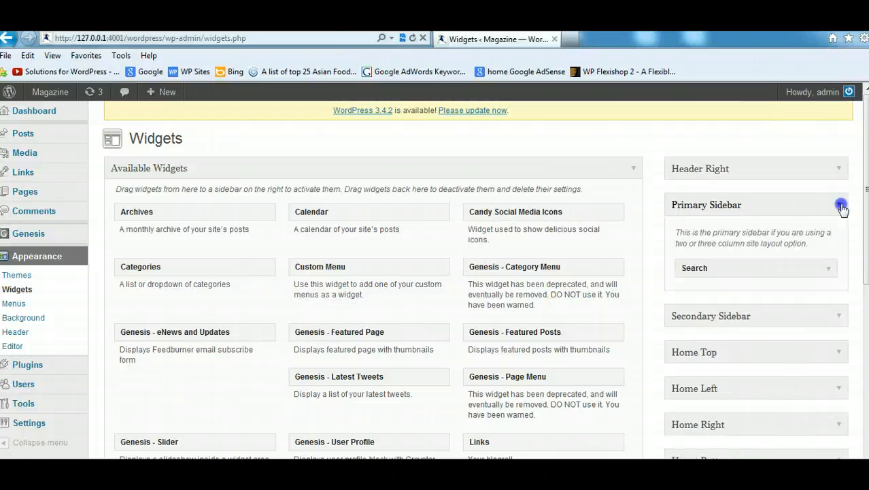
left_click_drag(141, 331, 705, 300)
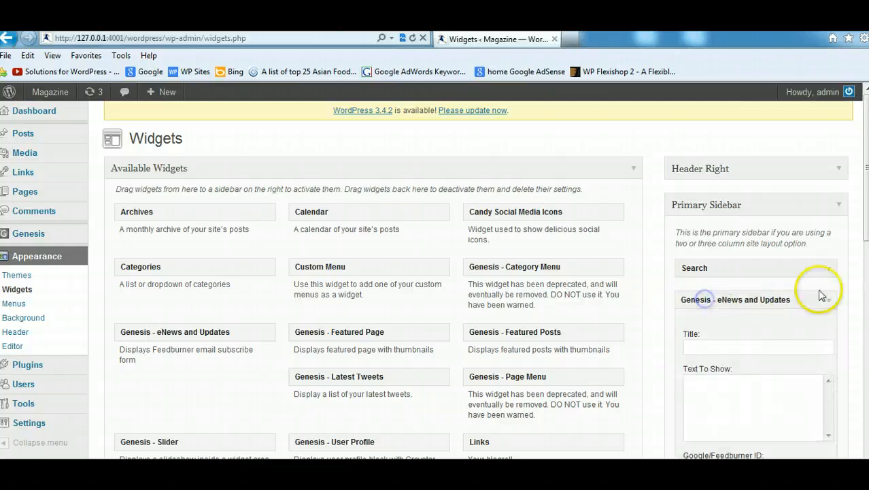
Copy the Email Newsletter sign-up sentence from the Magazine demo and paste it as the eNews and Updates widget's text to show.
scroll(434, 280, "down", 3)
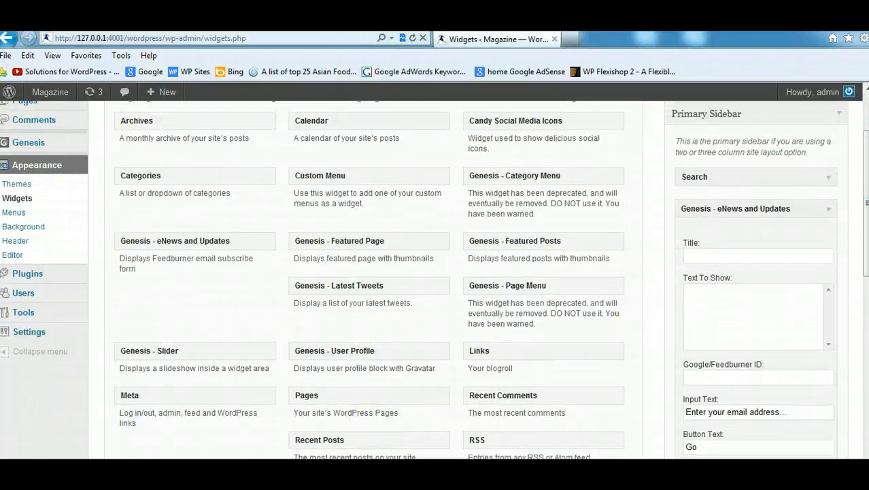
left_click(77, 422)
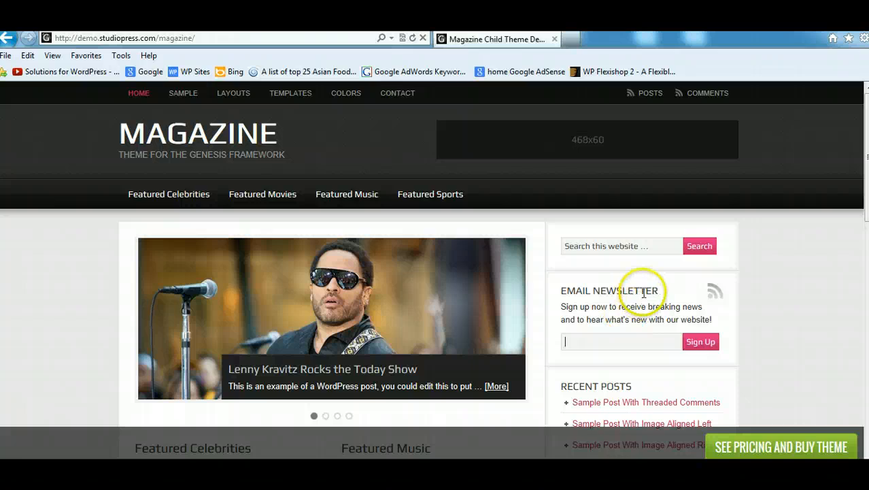
left_click_drag(715, 322, 645, 310)
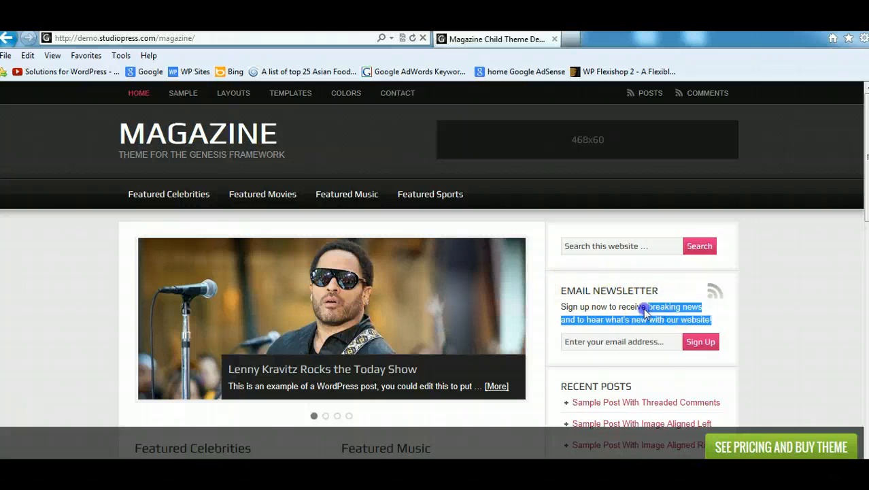
right_click(565, 306)
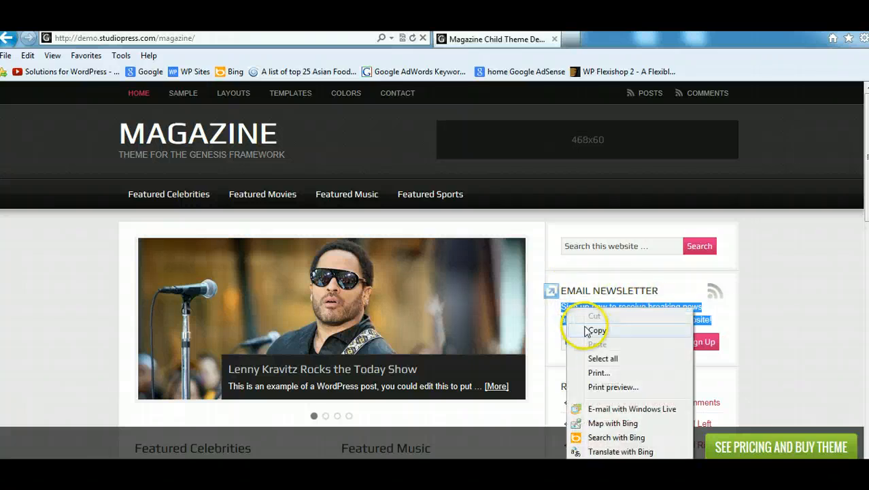
left_click(589, 329)
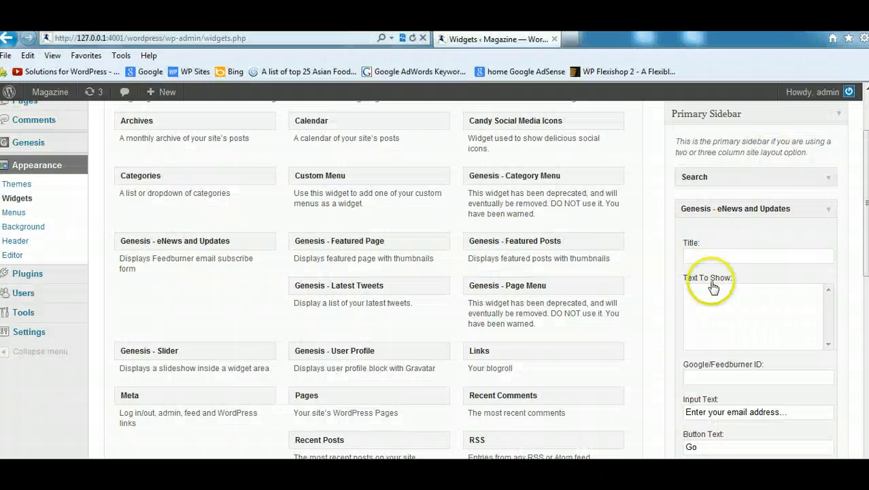
right_click(706, 291)
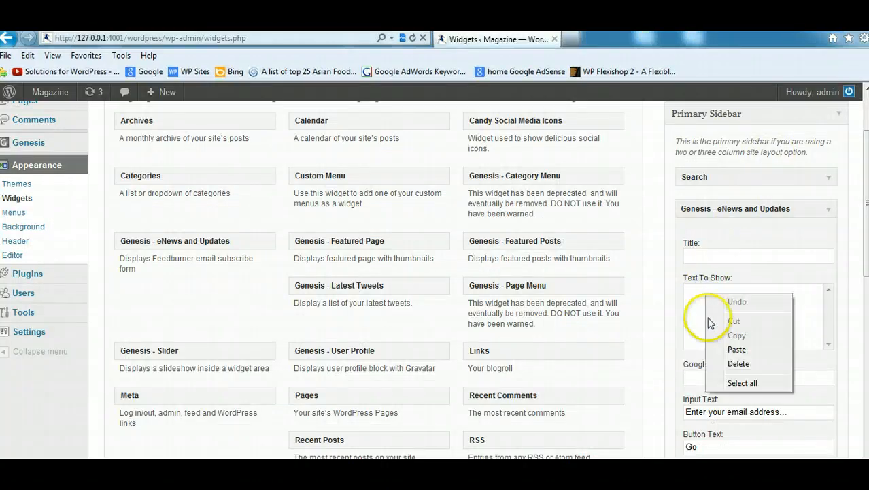
left_click(738, 348)
Set the eNews widget's title to "Never Miss Updates!", its Google/Feedburner ID to wpsitesdotnet, and its button text to "Subscribe Now!".
left_click(714, 261)
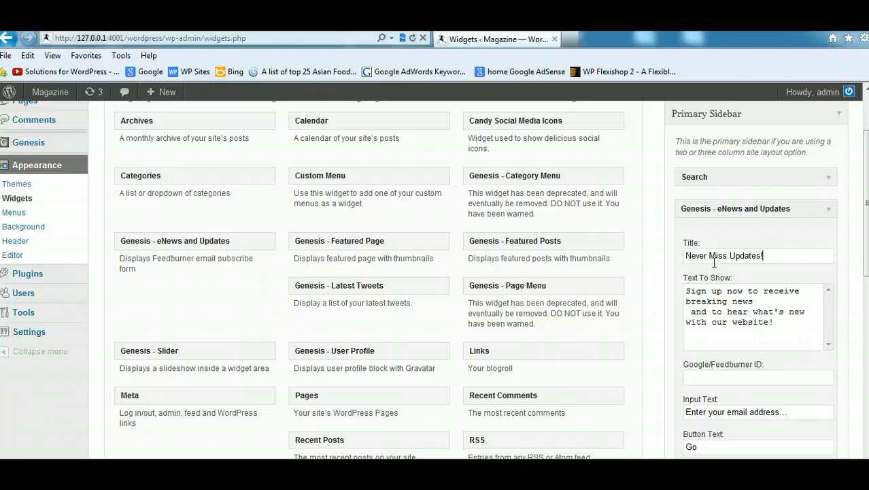
scroll(734, 284, "down", 3)
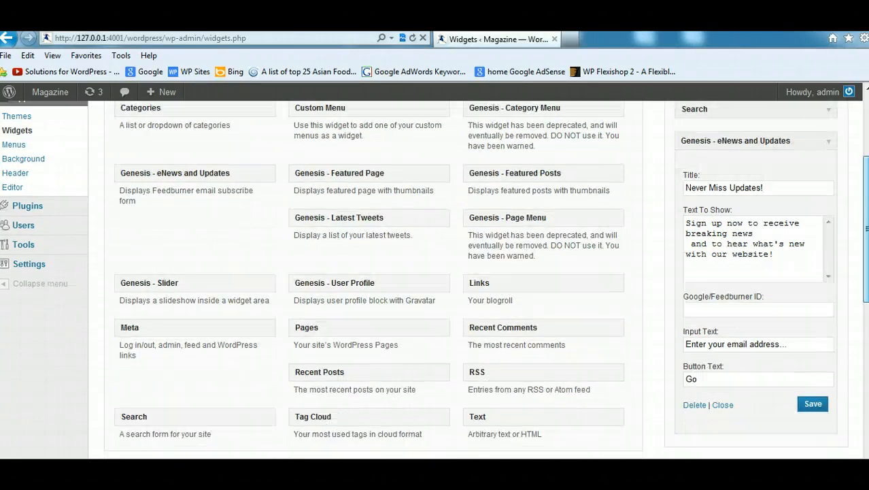
left_click(714, 282)
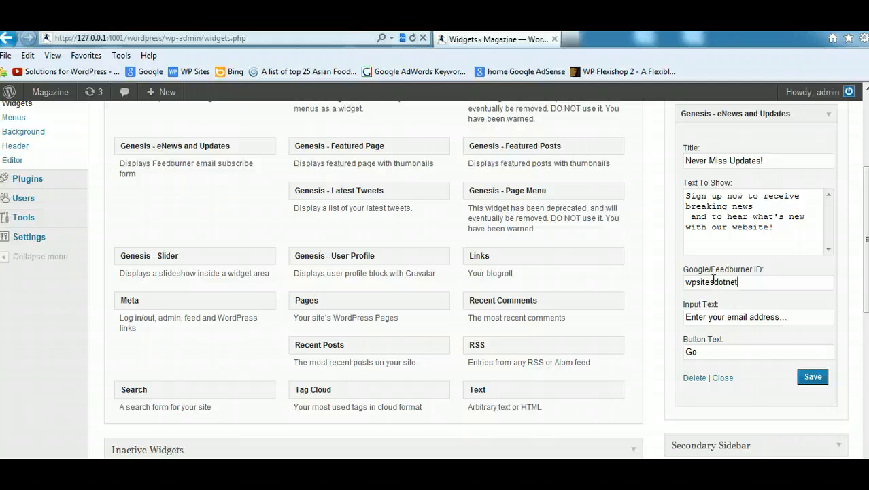
left_click_drag(711, 352, 640, 352)
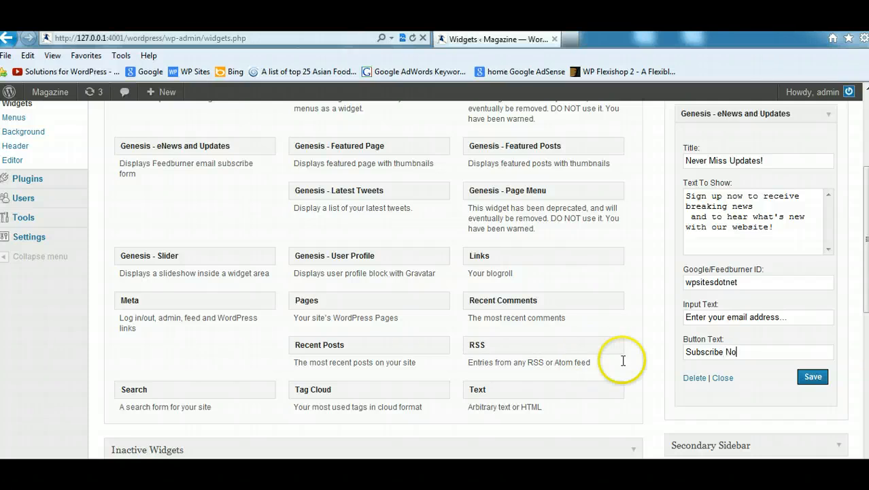
type("Subscribe Now!")
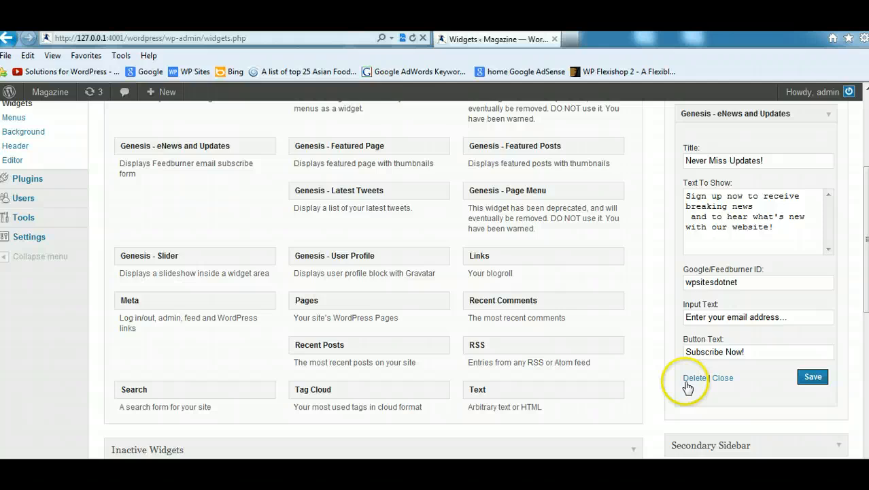
Save and collapse the Genesis - eNews and Updates widget, and reload the local site's front page to check the sidebar.
left_click(820, 376)
left_click(723, 378)
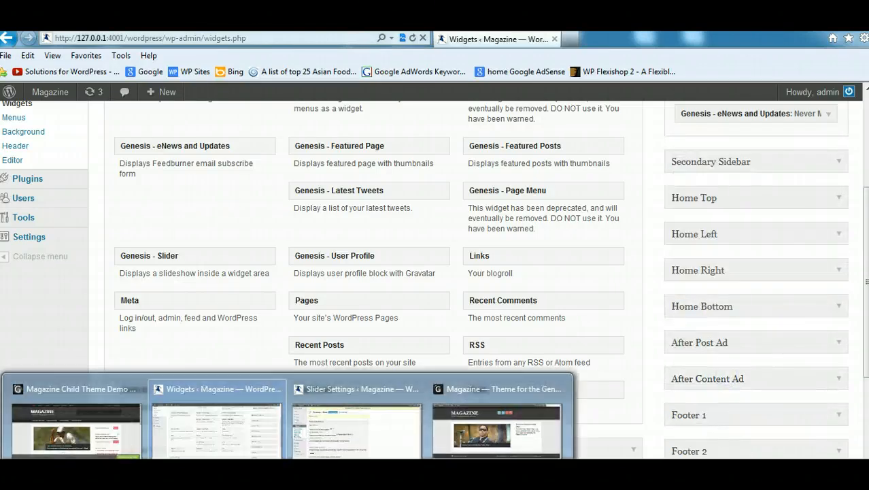
left_click(513, 454)
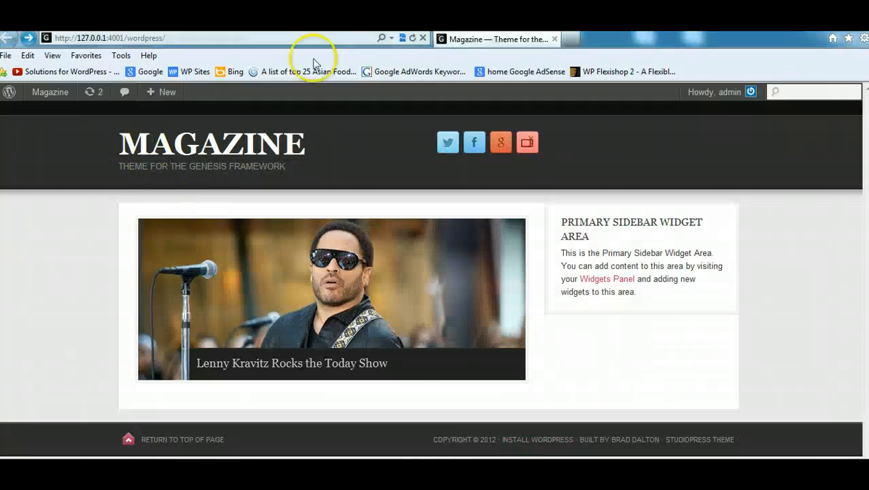
left_click(412, 38)
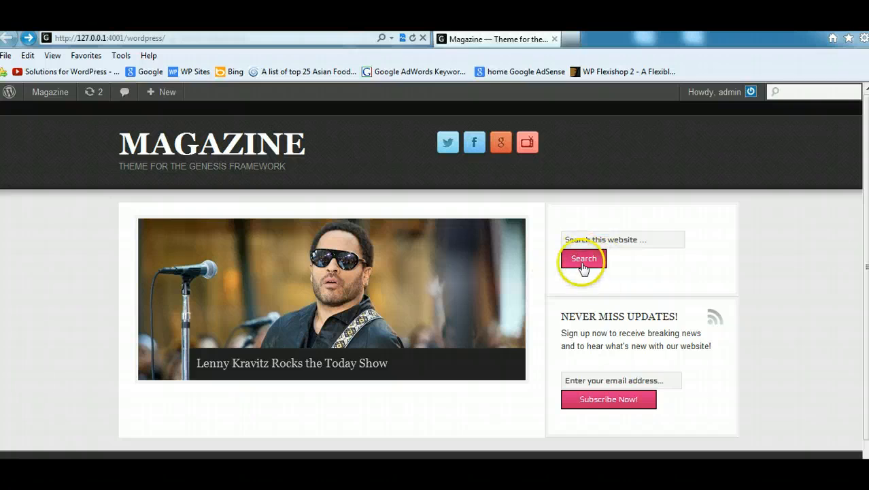
left_click(644, 241)
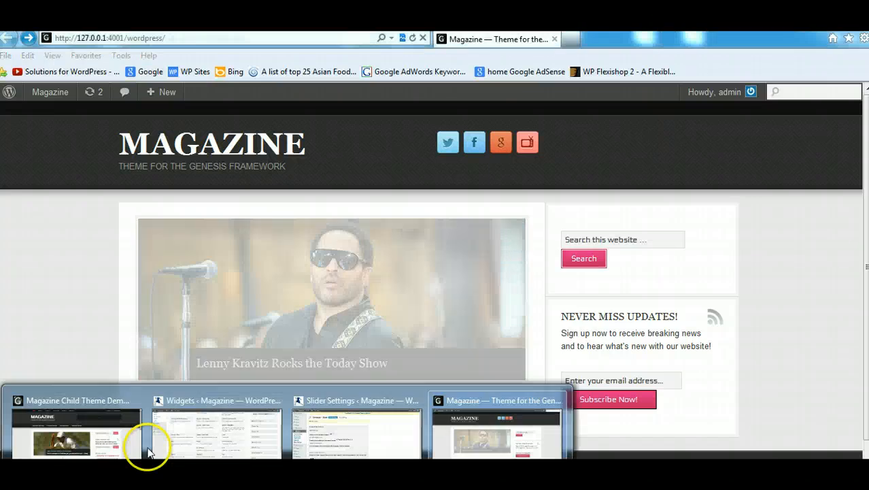
Remove the Search widget from the Primary Sidebar and reload the front page to check the email signup form.
left_click(155, 432)
scroll(769, 132, "up", 2)
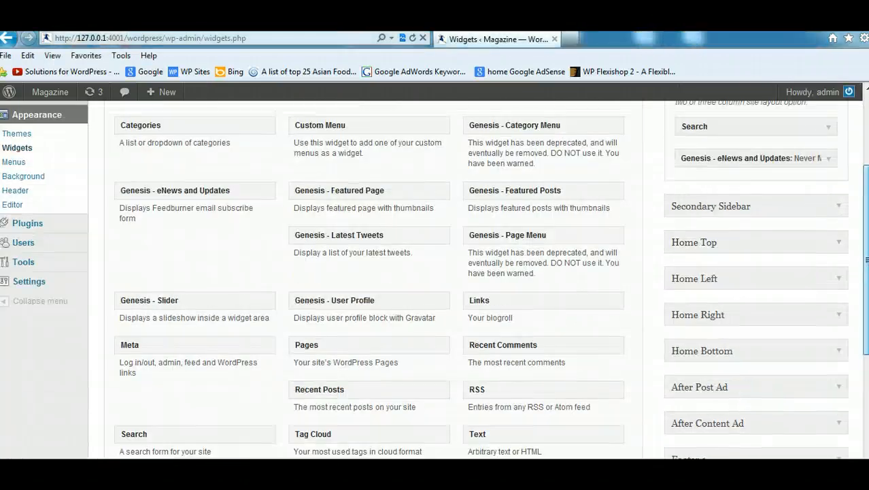
left_click_drag(769, 132, 547, 330)
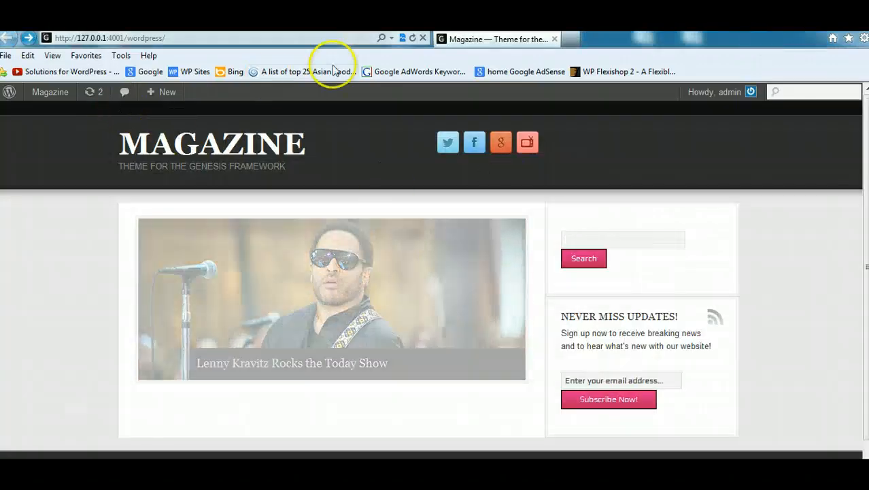
left_click(412, 38)
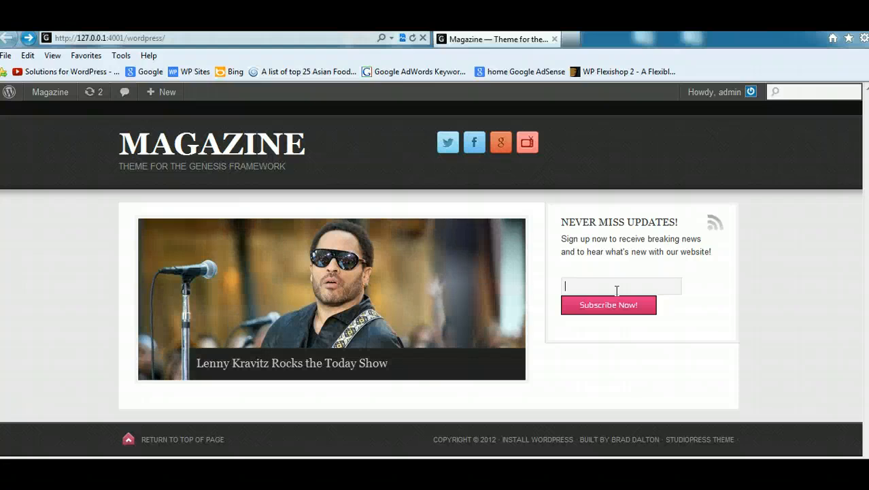
left_click(610, 304)
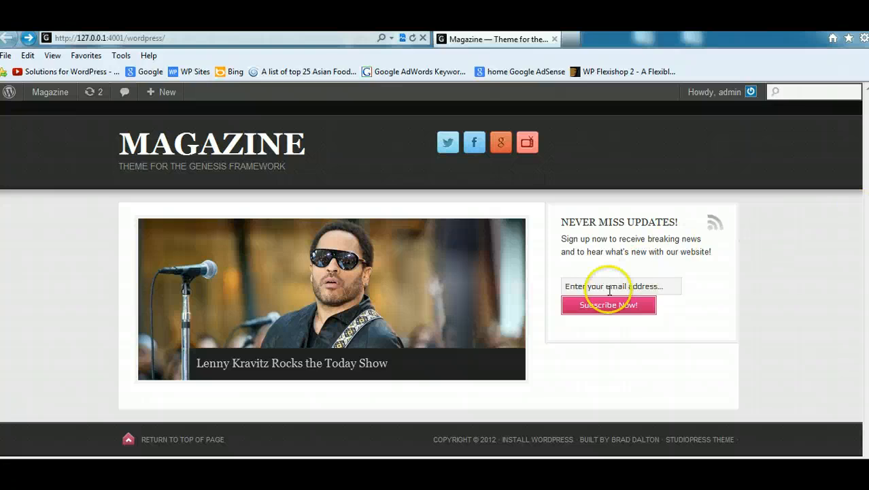
Examine the Magazine demo home page's sidebar widgets and its featured celebrities, music and sports sections.
left_click(82, 446)
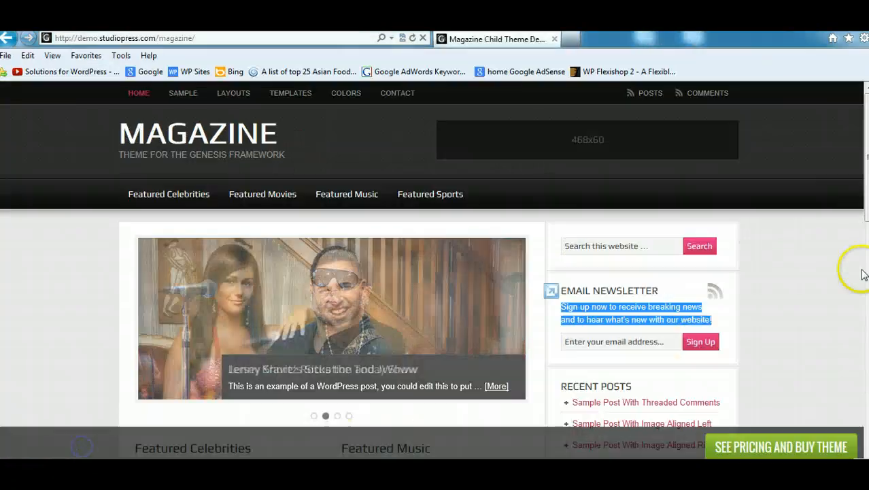
scroll(436, 272, "down", 3)
scroll(435, 272, "down", 4)
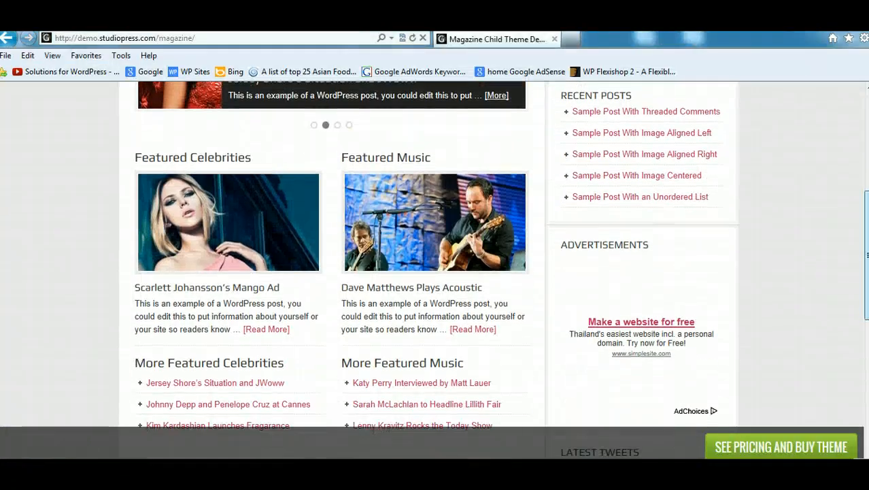
scroll(436, 272, "down", 4)
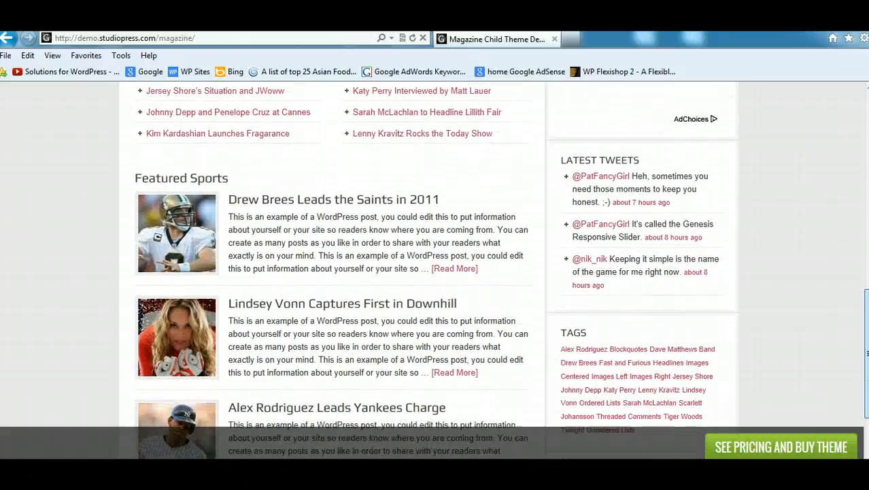
scroll(435, 272, "up", 2)
left_click_drag(868, 360, 868, 210)
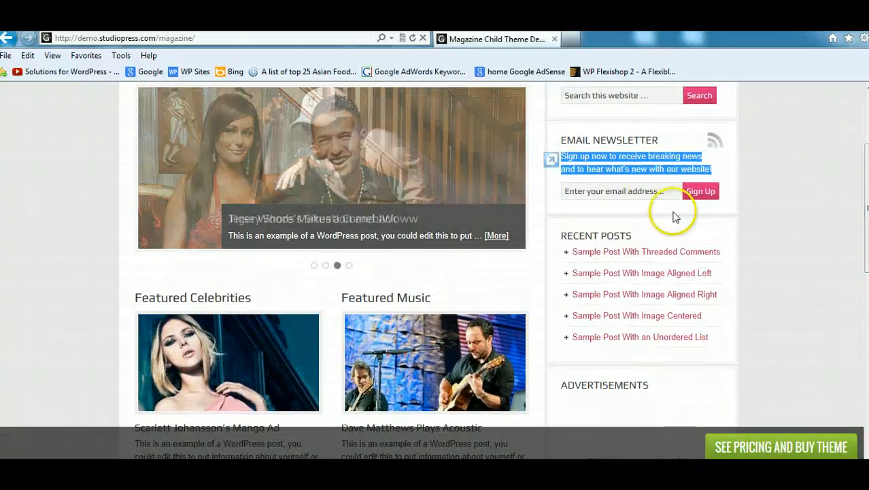
left_click_drag(868, 257, 868, 285)
left_click_drag(866, 238, 864, 371)
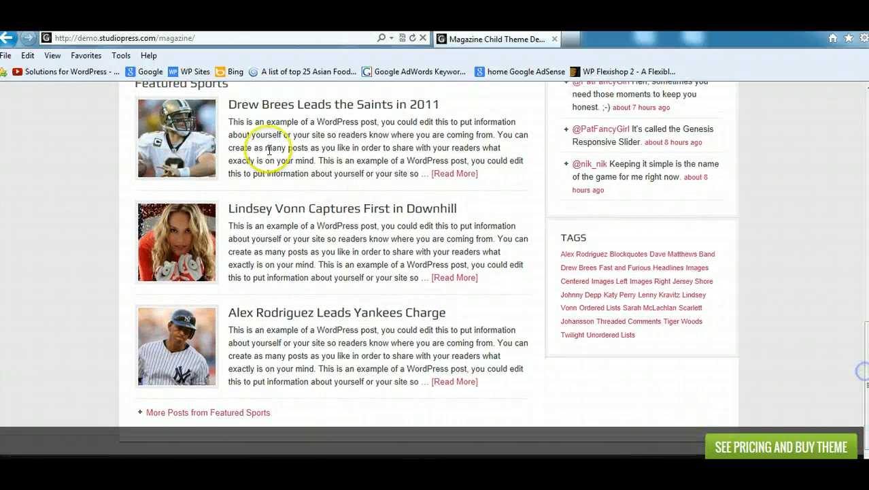
scroll(213, 189, "up", 5)
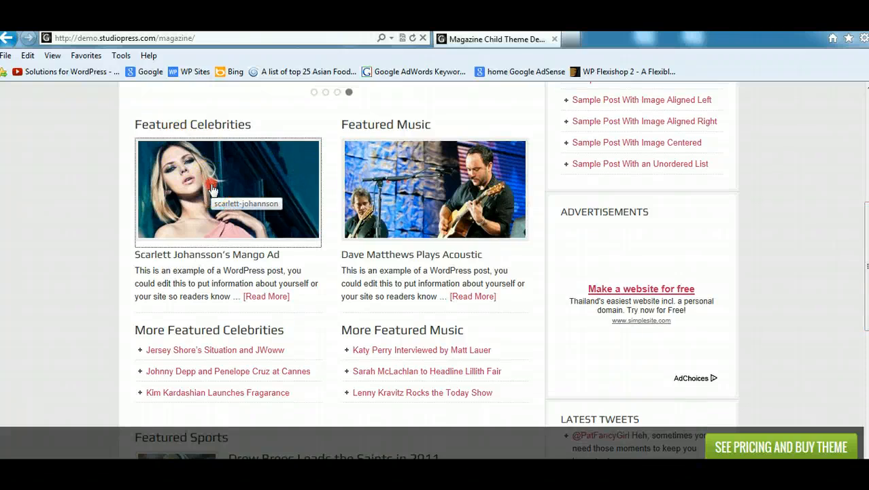
Save the Featured Celebrities thumbnail to the Desktop as the JPEG scarlett-johannson-280x150.
right_click(211, 185)
left_click(272, 282)
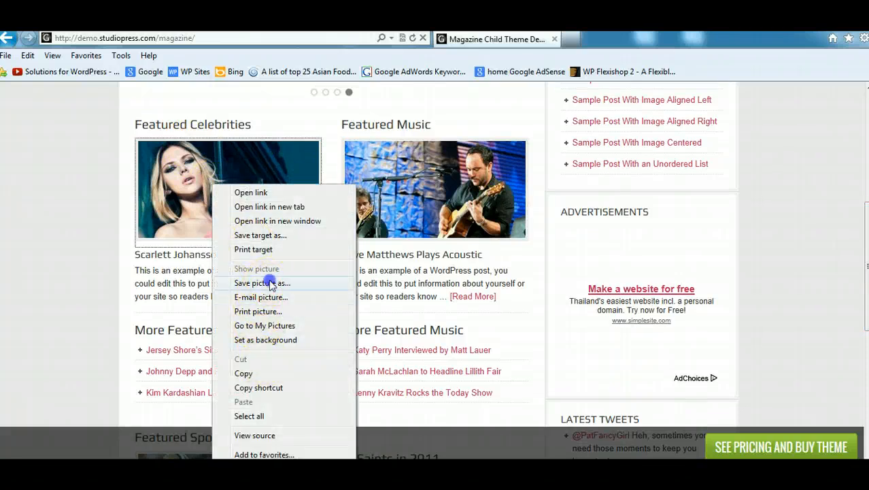
left_click(54, 102)
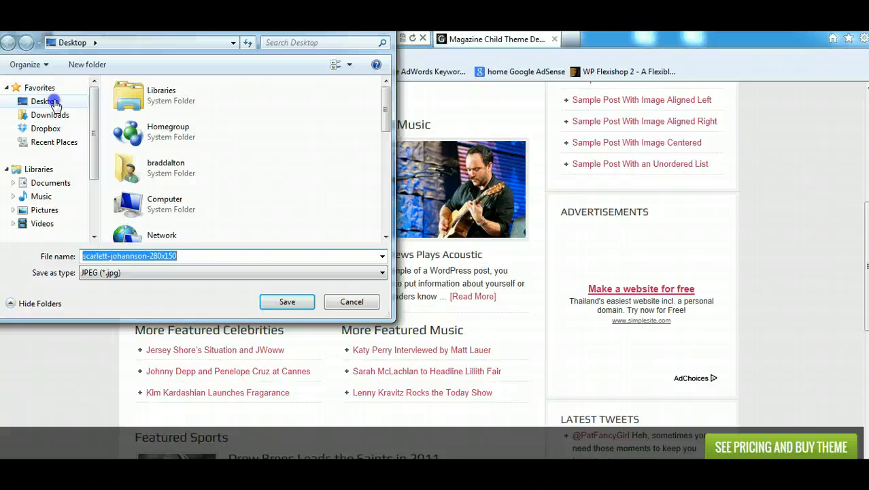
left_click(287, 302)
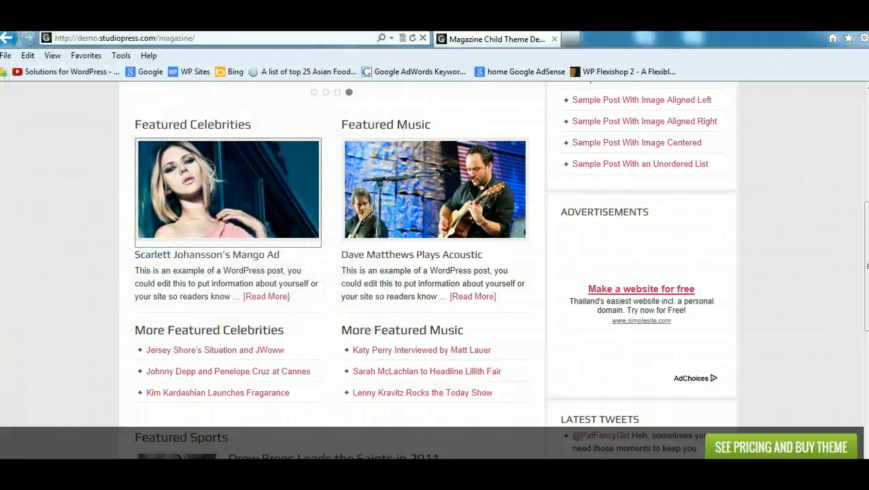
Save the Featured Music thumbnail to the Desktop as the JPEG dave-matthews-280x150.
right_click(464, 184)
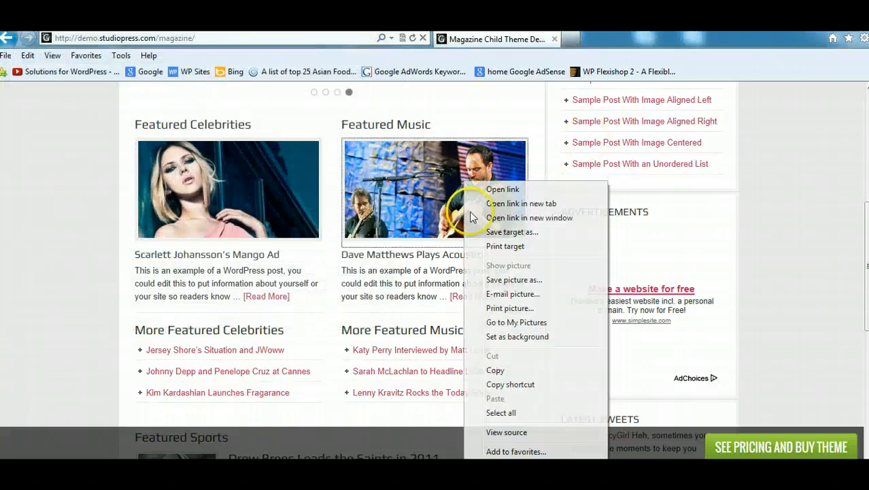
left_click(510, 284)
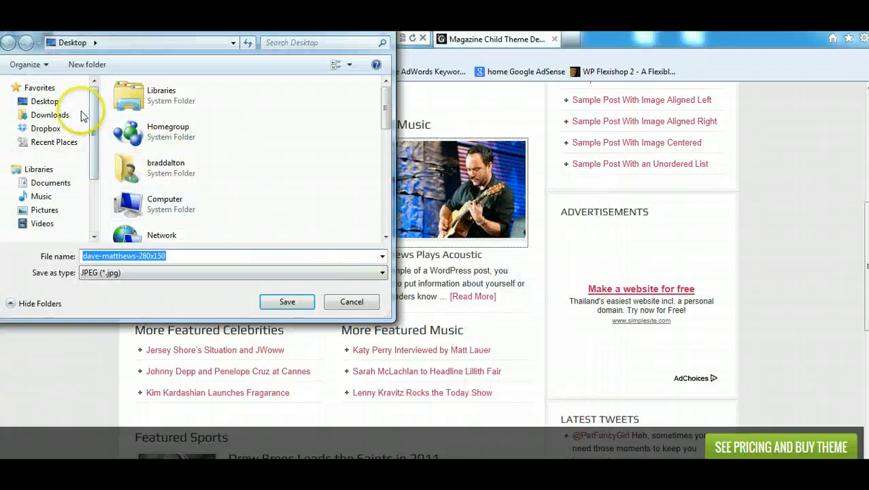
left_click(53, 102)
left_click(279, 295)
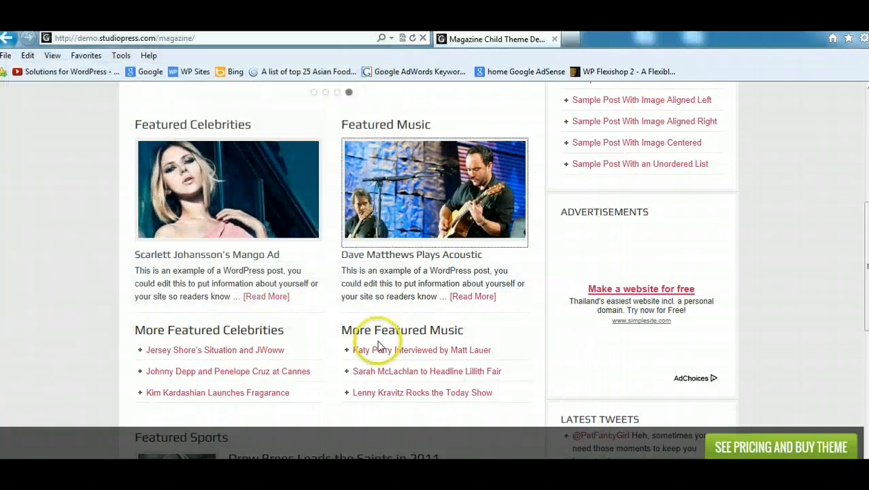
Open the full Scarlett Johansson's Mango Ad demo post and start a new post in the local WordPress admin.
left_click(264, 297)
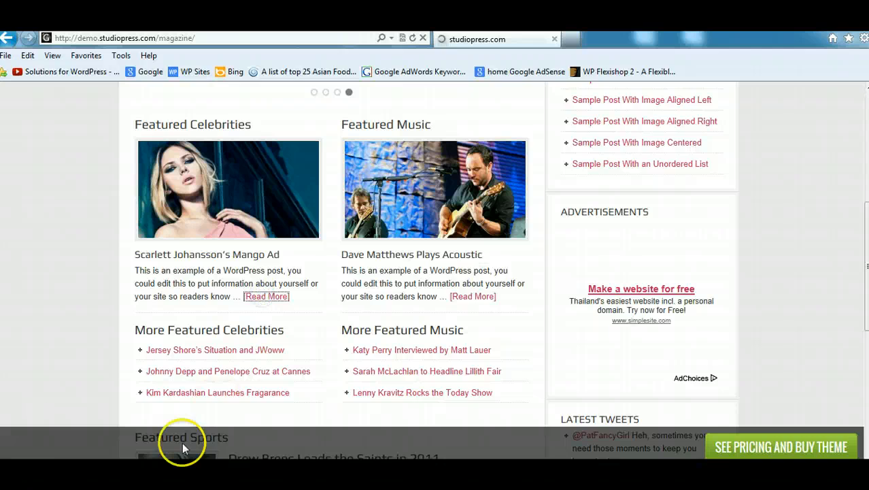
left_click(137, 487)
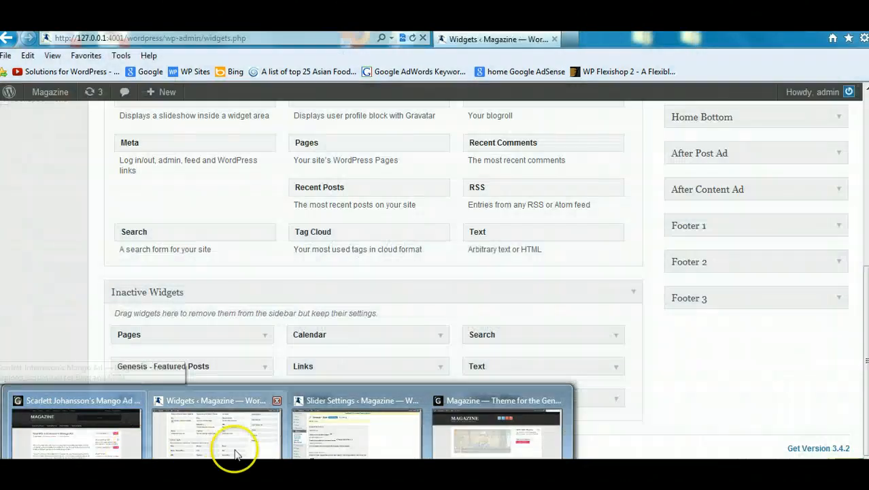
left_click(232, 449)
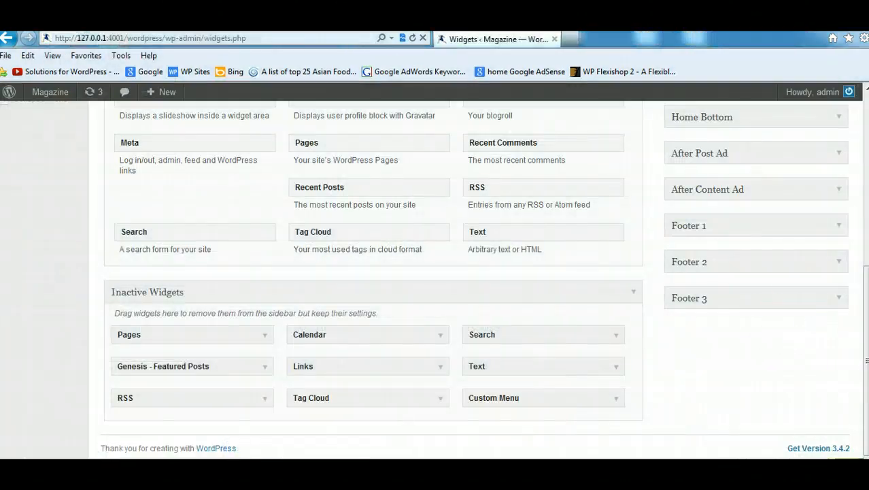
scroll(785, 315, "up", 10)
mouse_move(21, 133)
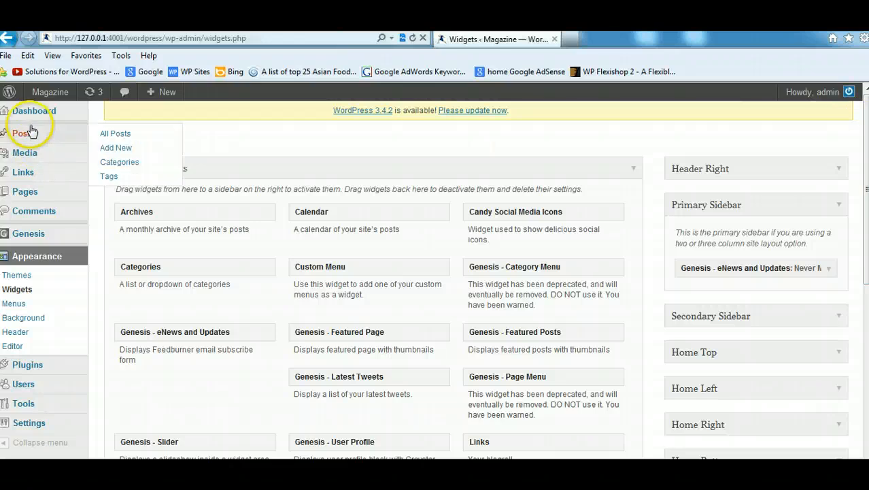
left_click(113, 149)
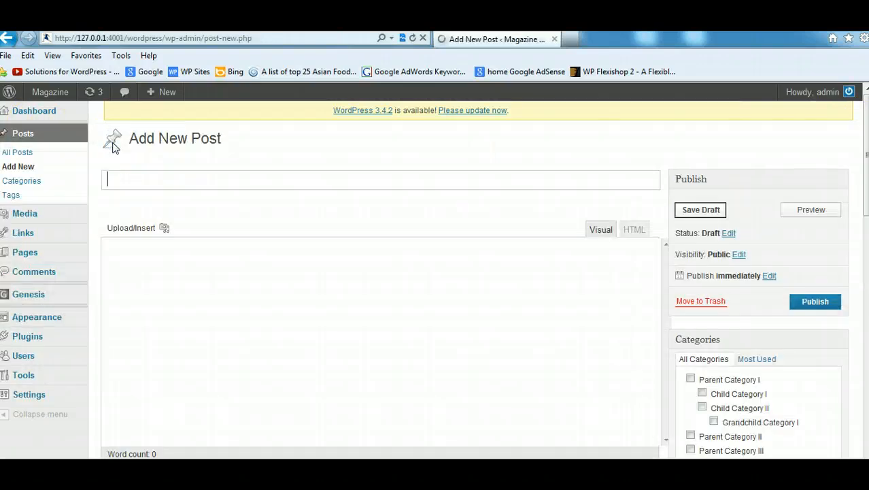
Copy the demo post's title, "Scarlett Johansson's Mango Ad", into the new post's title.
left_click(74, 451)
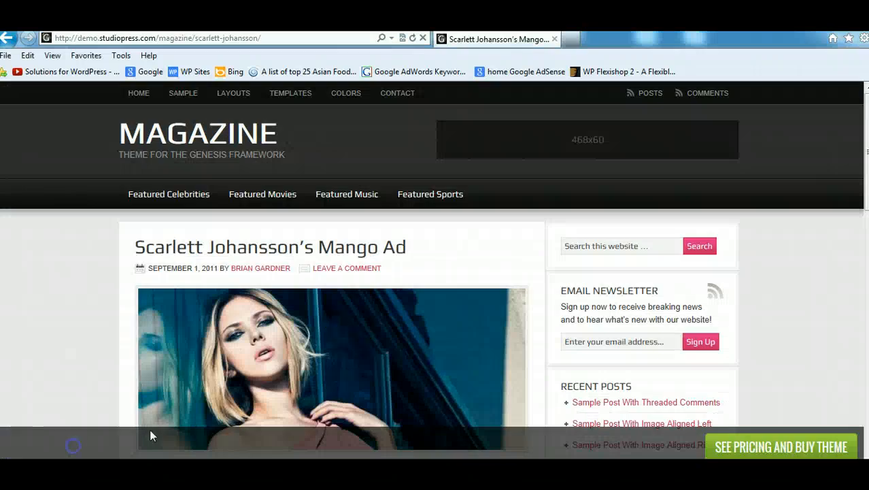
left_click_drag(135, 246, 385, 250)
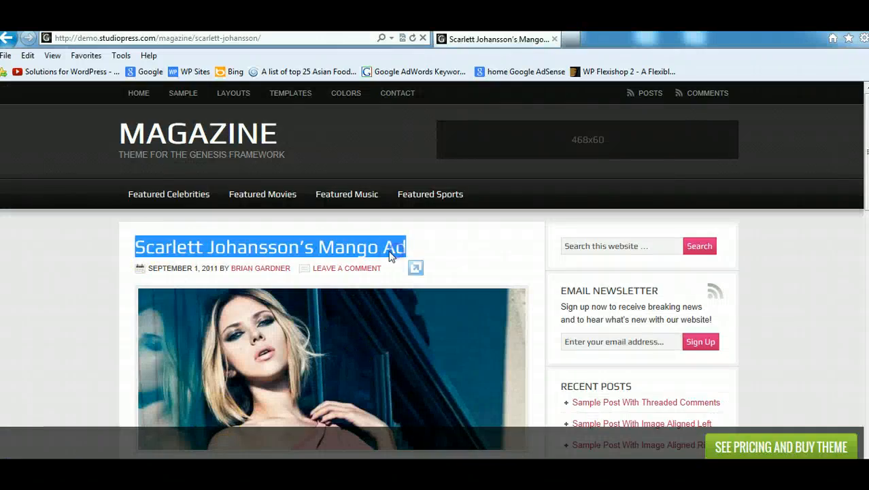
right_click(391, 255)
left_click(408, 272)
key("alt+Tab")
left_click(171, 181)
right_click(171, 183)
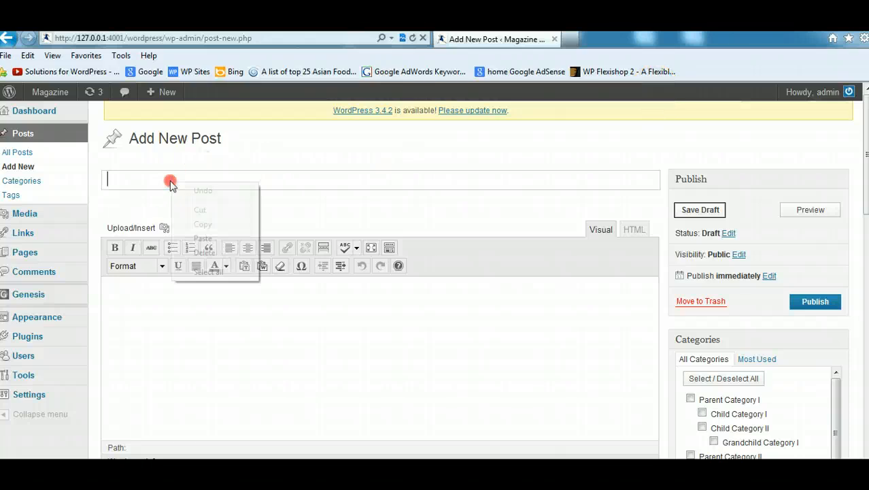
left_click(202, 238)
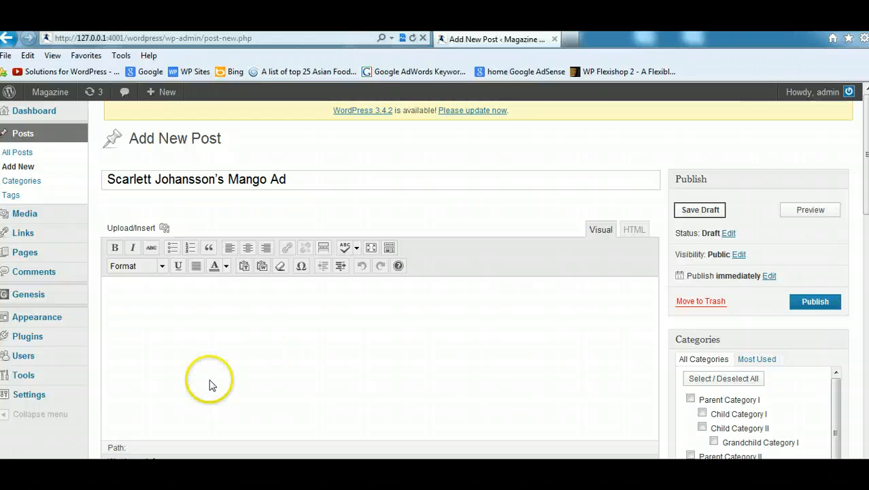
Save the demo post's full-size Scarlett Johansson image to the Desktop as the JPEG scarlett-johannson.
left_click(77, 448)
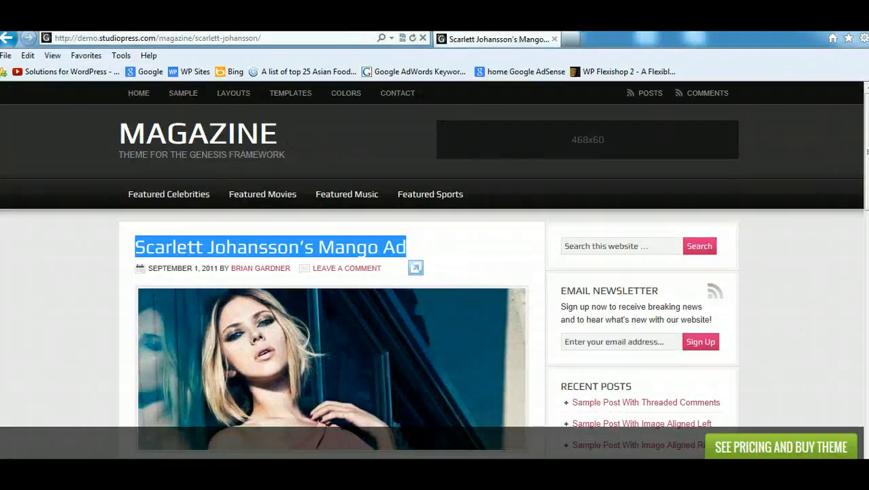
key("alt+Tab")
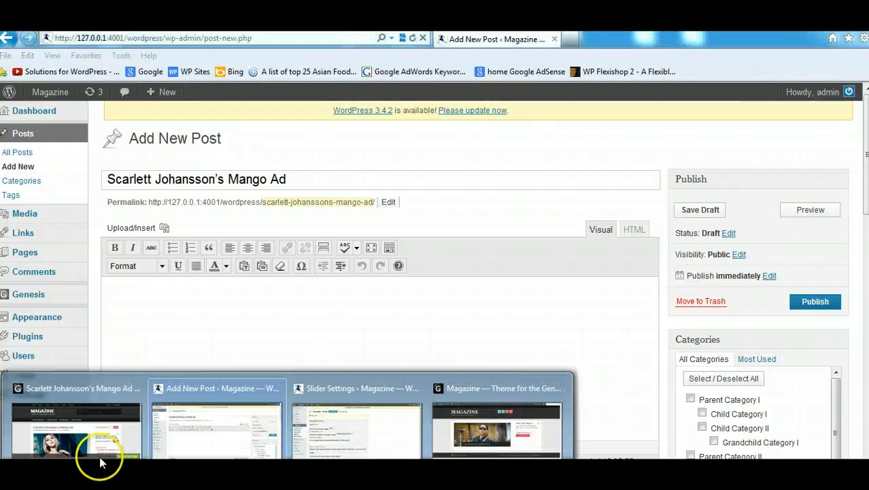
left_click(101, 457)
scroll(434, 272, "down", 3)
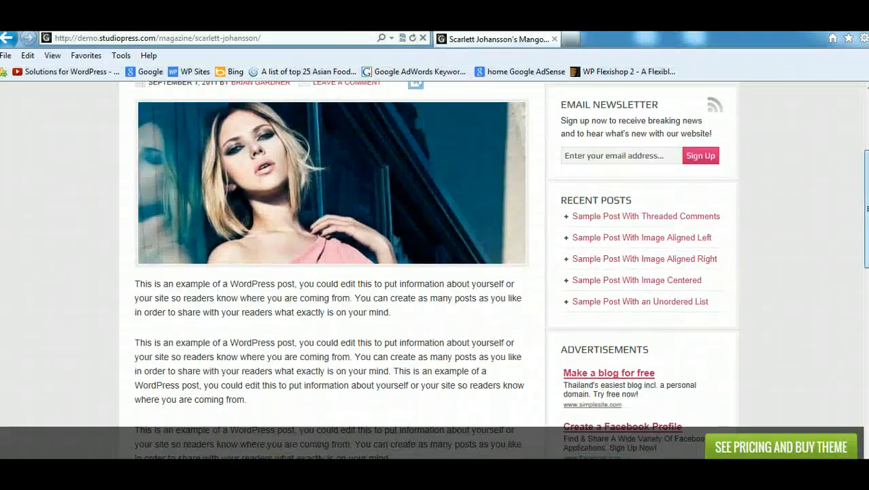
scroll(434, 272, "up", 2)
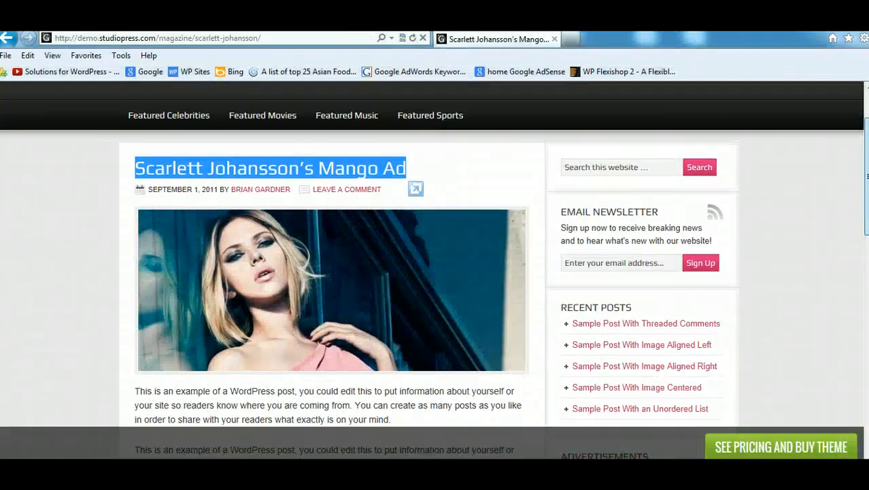
right_click(252, 245)
left_click(312, 283)
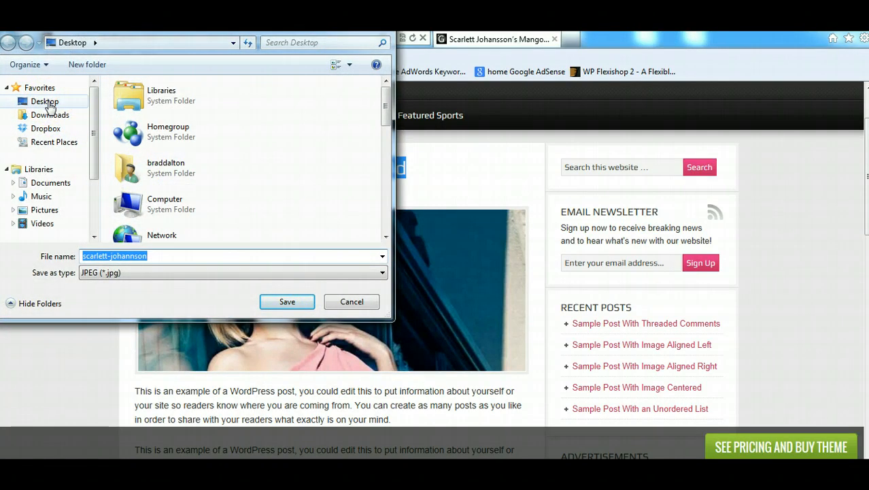
left_click(49, 103)
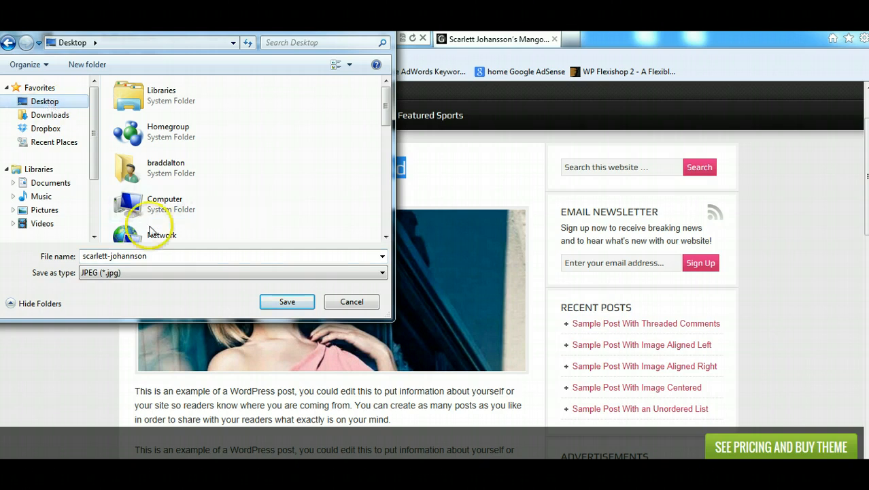
left_click(272, 300)
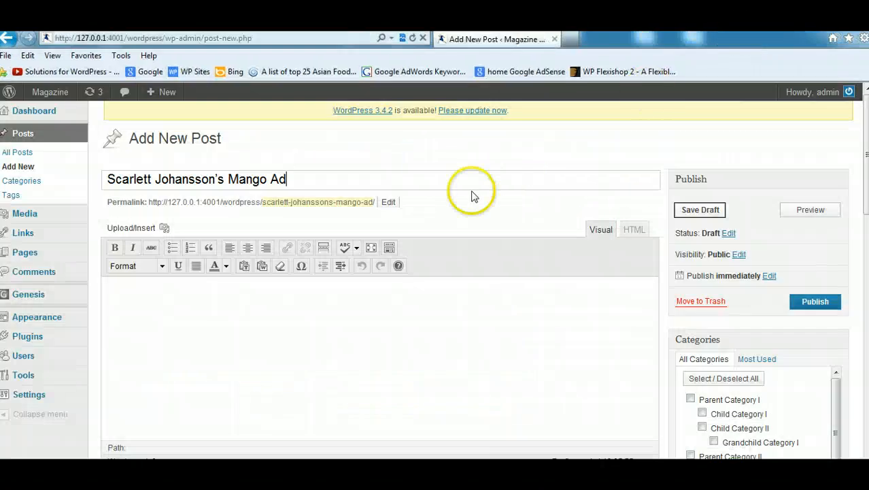
Upload scarlett-johannson.jpg from the Desktop to the new Scarlett Johansson's Mango Ad post.
scroll(550, 220, "down", 3)
scroll(380, 279, "down", 4)
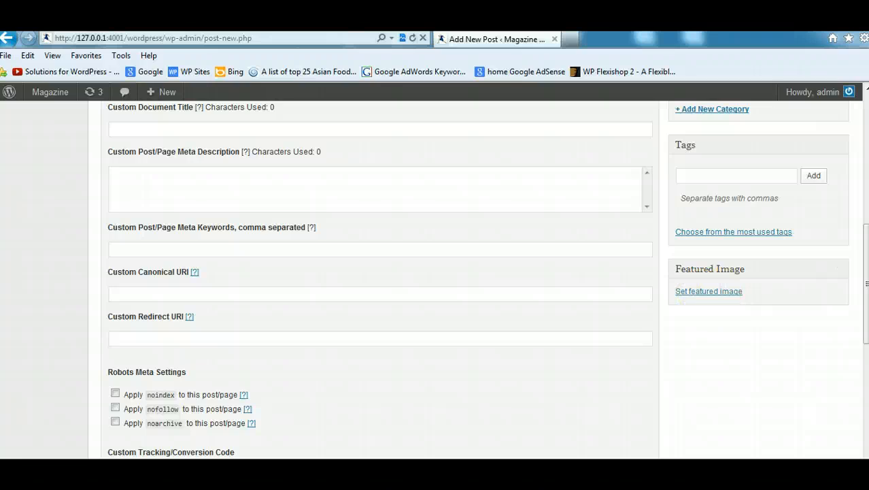
scroll(380, 273, "up", 4)
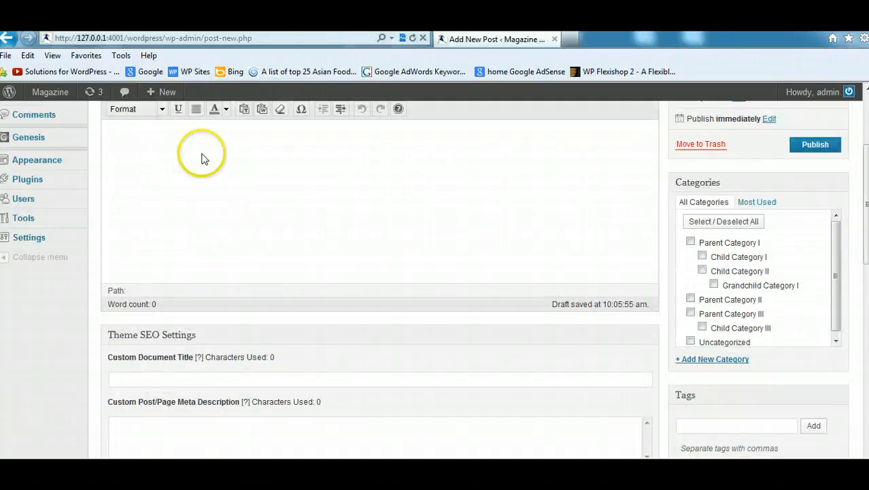
left_click(201, 157)
scroll(438, 199, "up", 2)
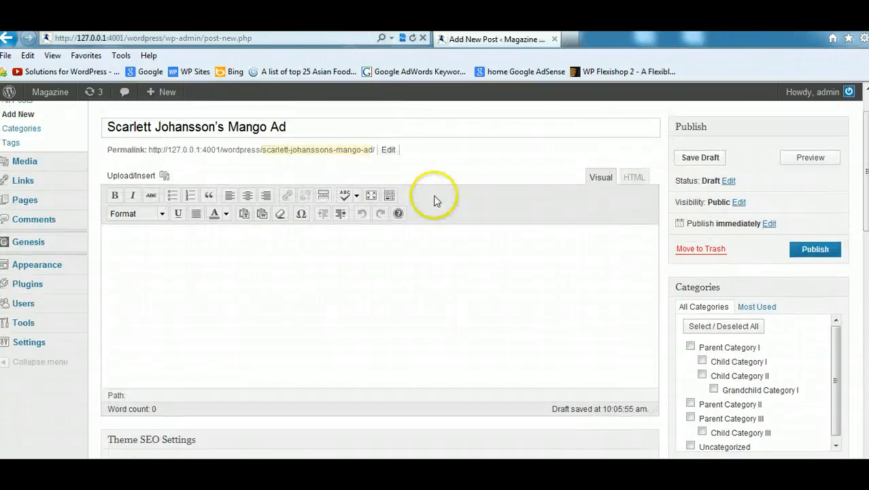
left_click(163, 173)
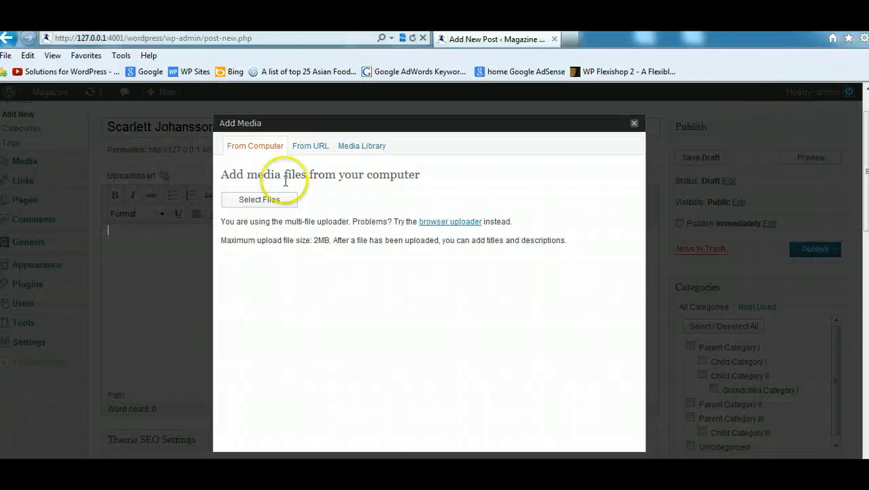
left_click(245, 199)
left_click_drag(418, 100, 391, 235)
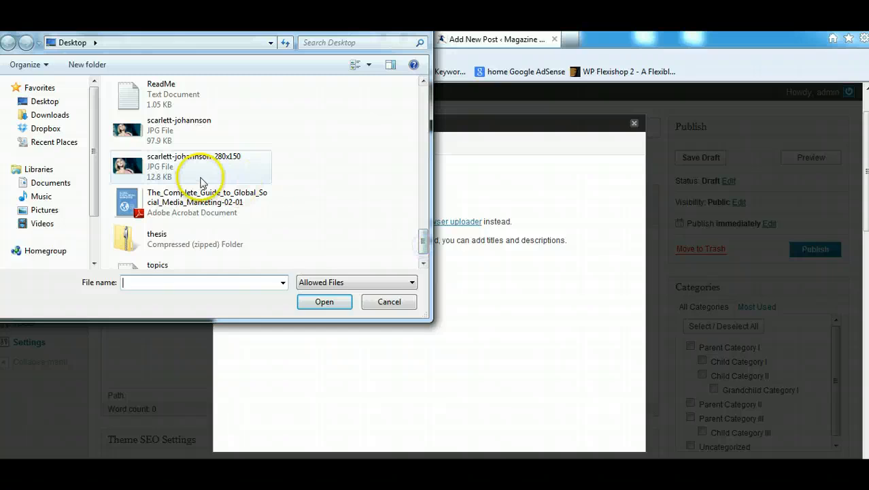
double_click(179, 127)
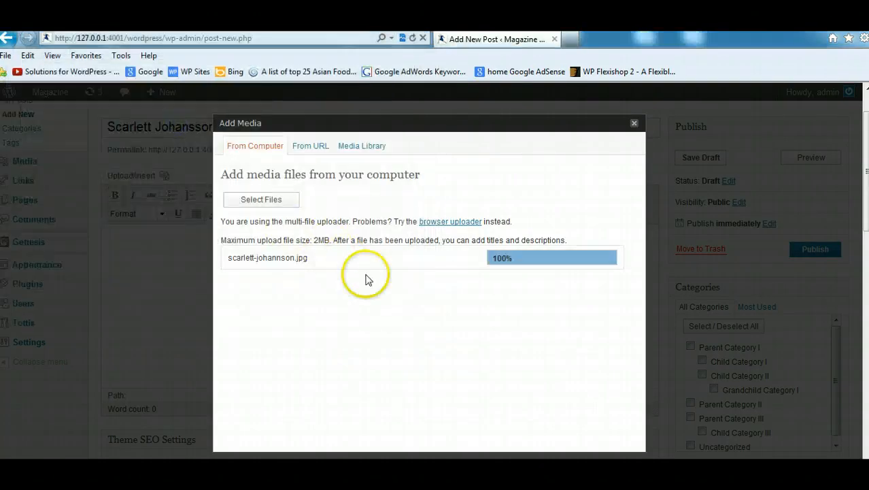
Copy the image's title, scarlett-johannson, into its alternate text and insert the centred full-size image into the post.
left_click_drag(638, 241, 636, 307)
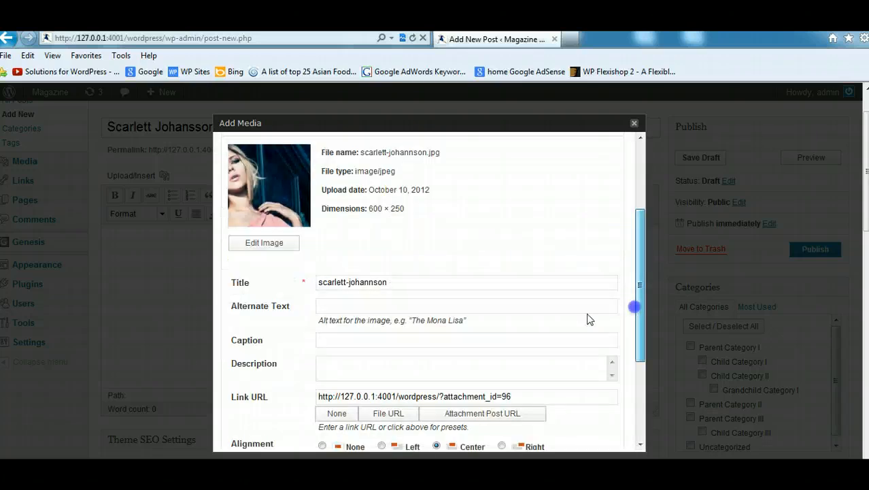
left_click_drag(422, 282, 229, 262)
right_click(344, 284)
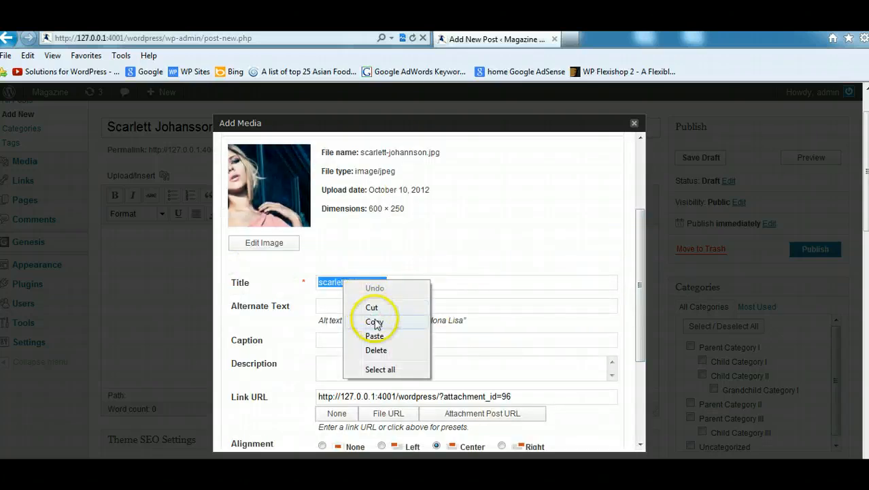
left_click(368, 320)
left_click(358, 305)
left_click(391, 363)
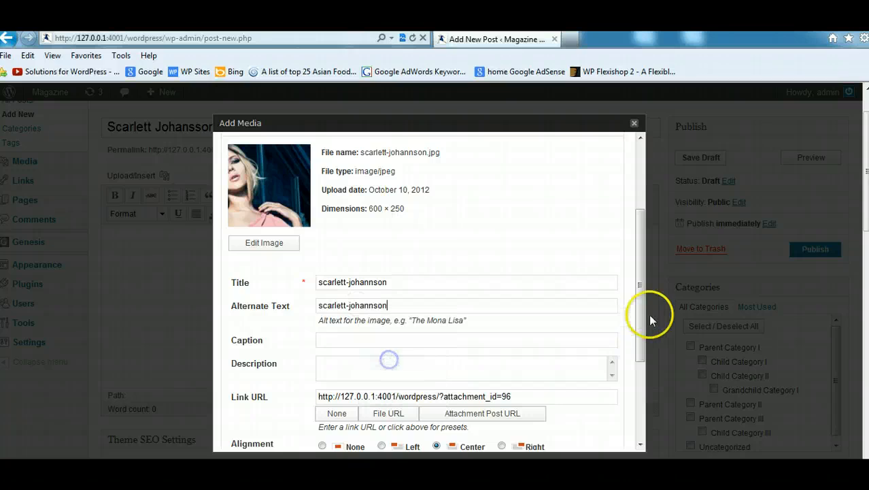
left_click_drag(640, 313, 499, 387)
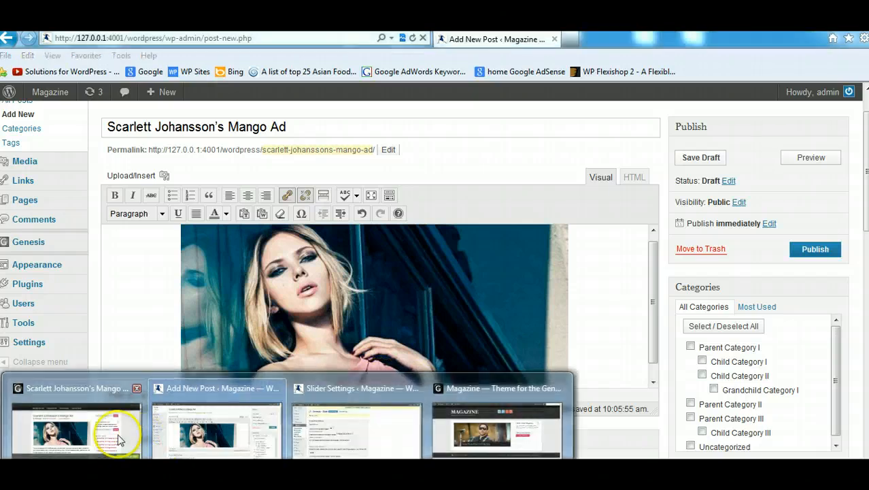
Copy the first two body paragraphs below the image in the demo's Scarlett Johansson post.
left_click(117, 440)
scroll(435, 272, "down", 3)
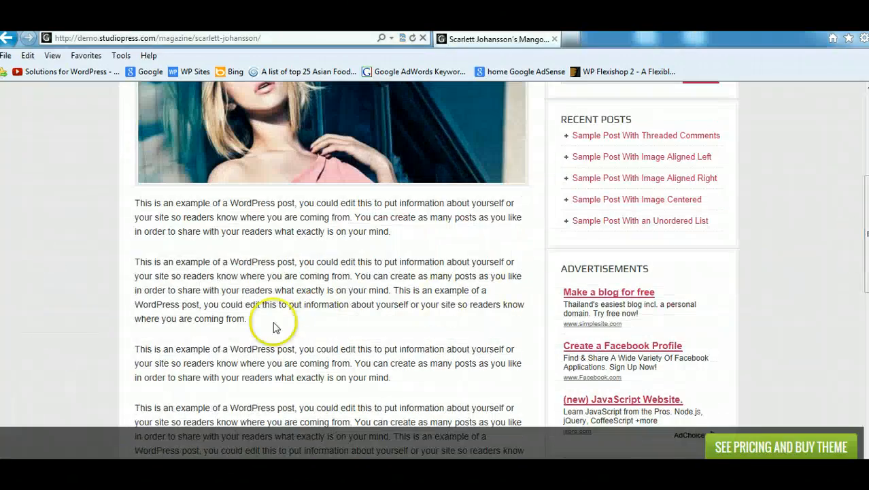
left_click_drag(262, 324, 169, 204)
right_click(149, 208)
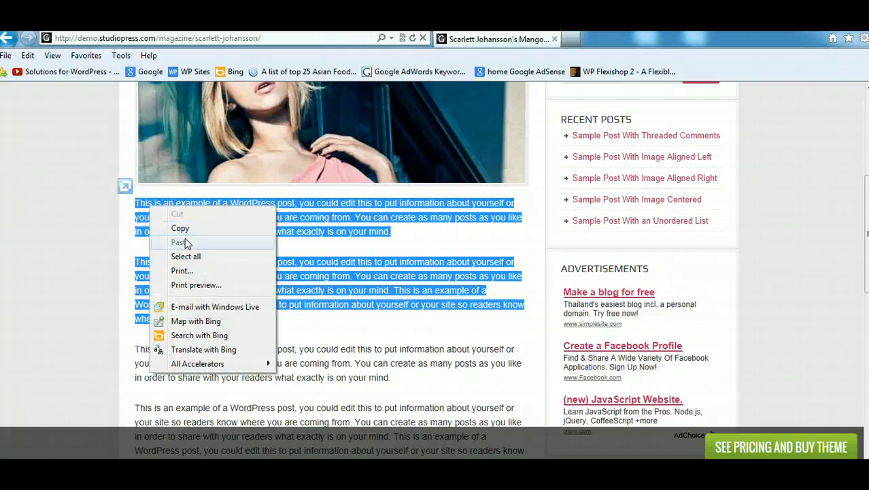
left_click(181, 229)
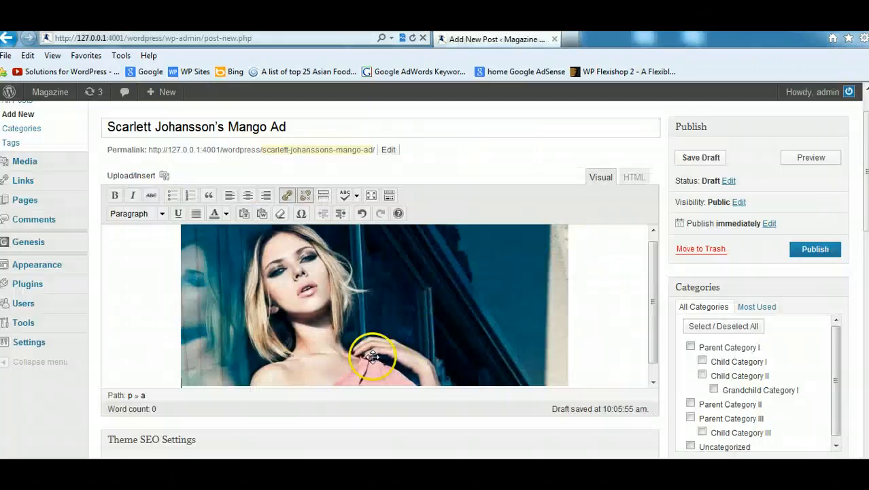
Remove the two &nbsp; entries and the blank lines above the image code in the post's HTML.
left_click_drag(654, 306, 652, 321)
scroll(590, 368, "up", 1)
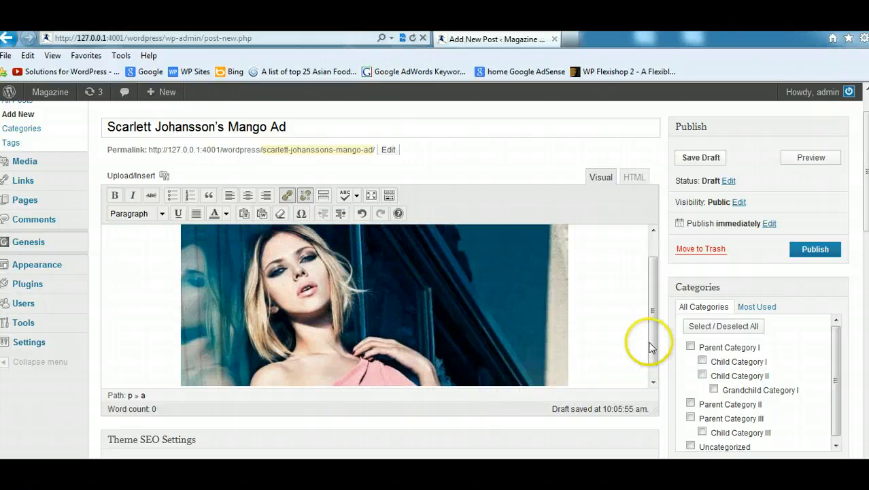
left_click_drag(650, 345, 651, 378)
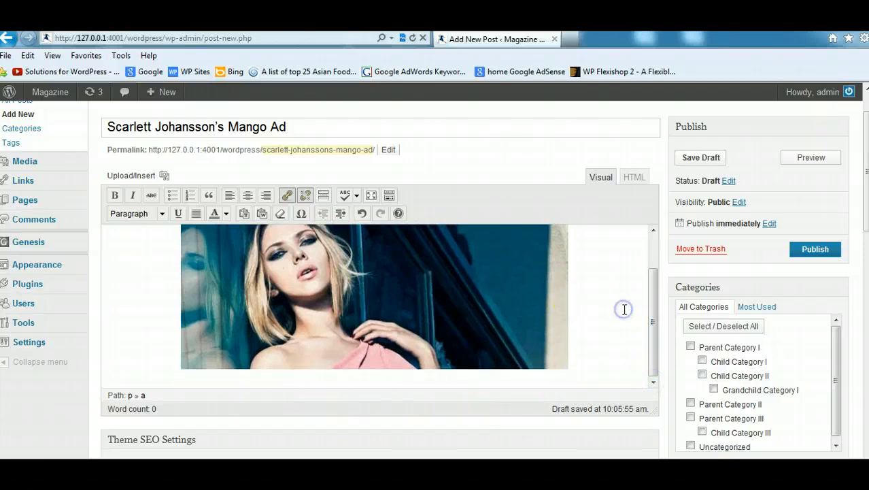
scroll(624, 311, "up", 1)
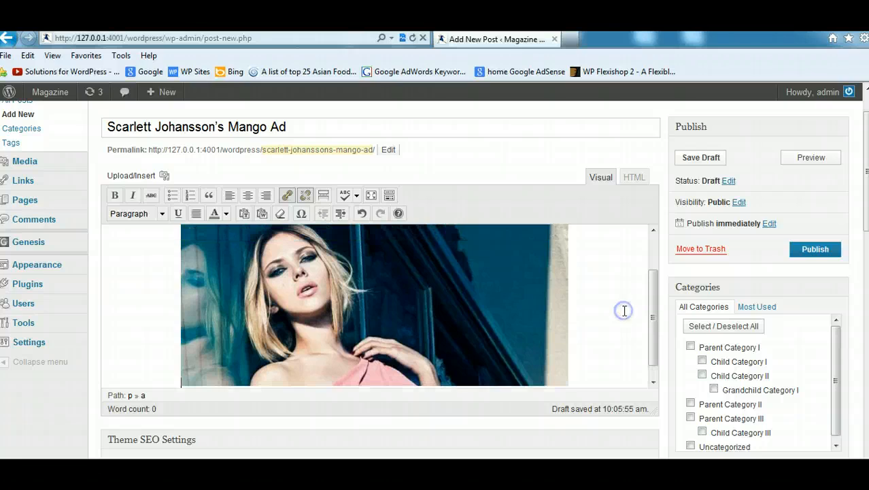
left_click(636, 178)
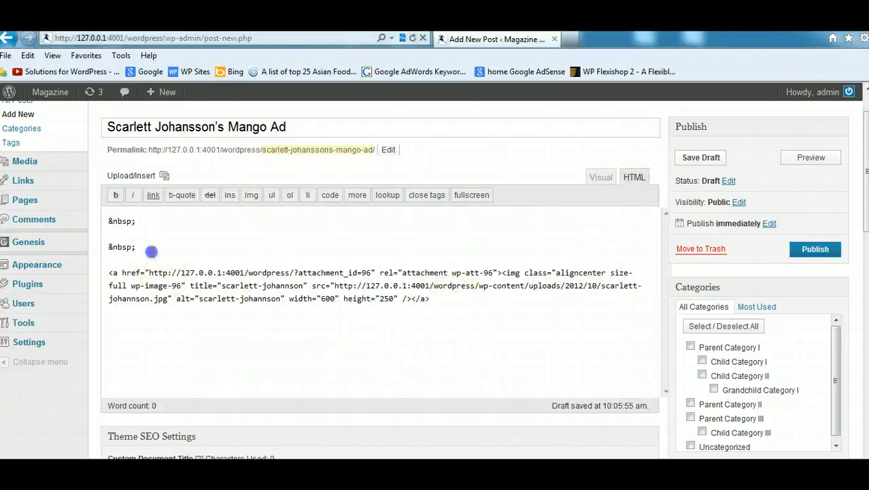
left_click_drag(137, 247, 63, 197)
key("Delete")
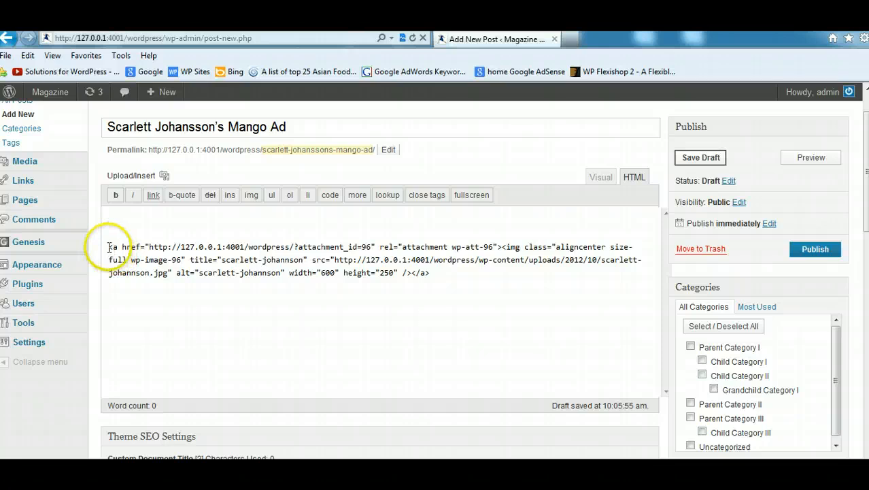
key("BackSpace")
key("BackSpace")
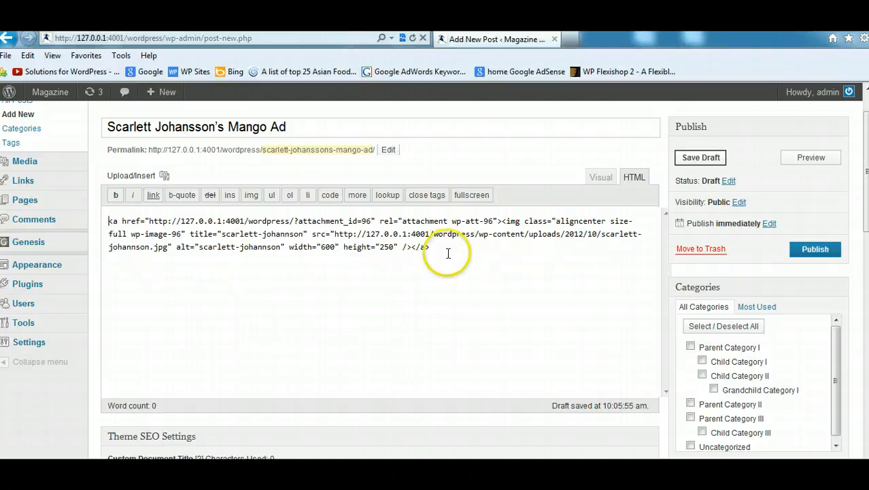
Paste the copied demo paragraphs below the image code and save the post as a draft.
left_click(258, 276)
right_click(247, 275)
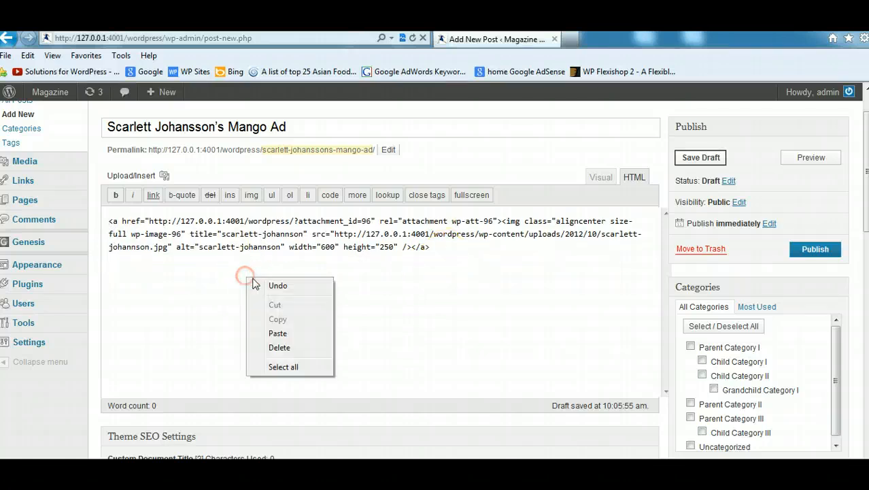
left_click(284, 332)
left_click(711, 157)
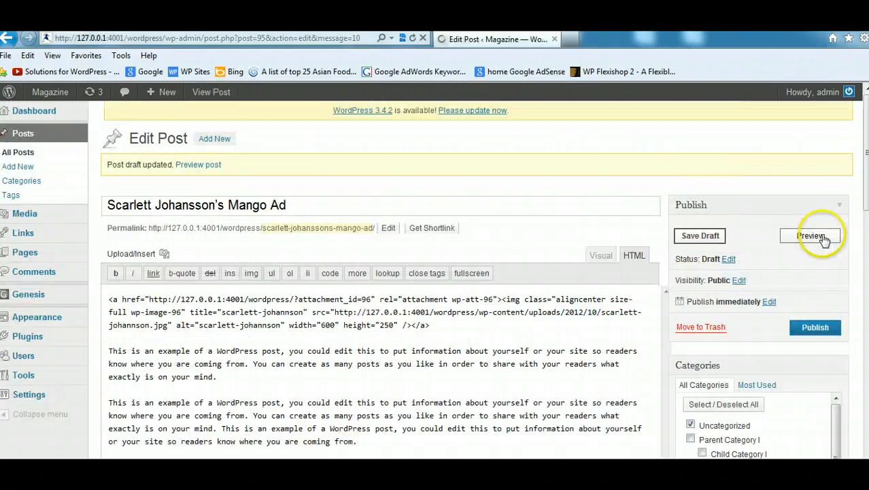
Preview the drafted Scarlett Johansson's Mango Ad post and publish it from the editor.
left_click(811, 236)
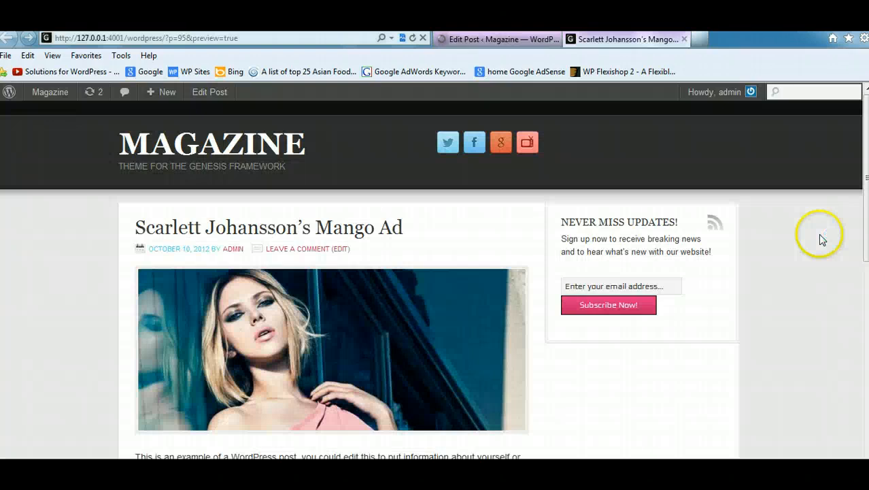
scroll(821, 239, "down", 5)
scroll(434, 272, "up", 5)
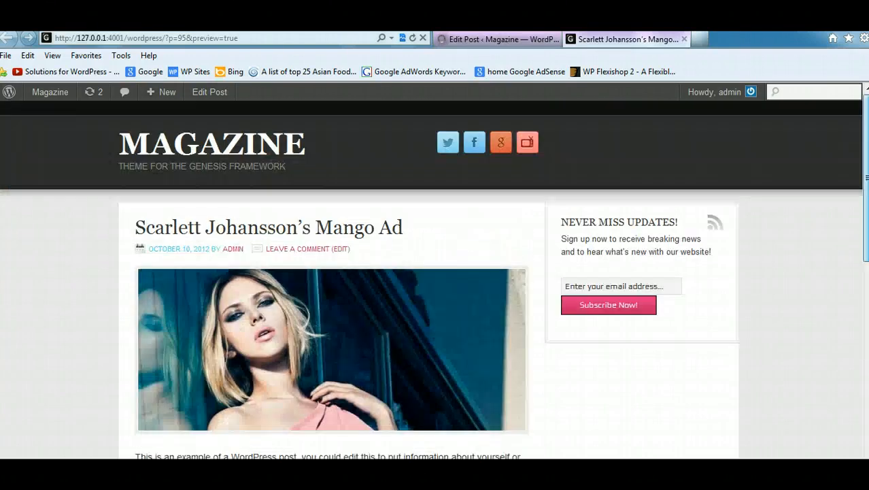
left_click(529, 39)
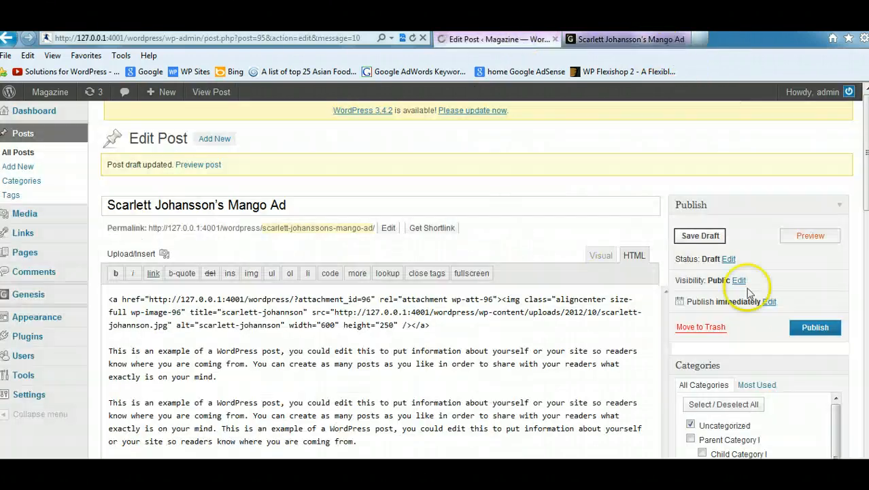
left_click(815, 327)
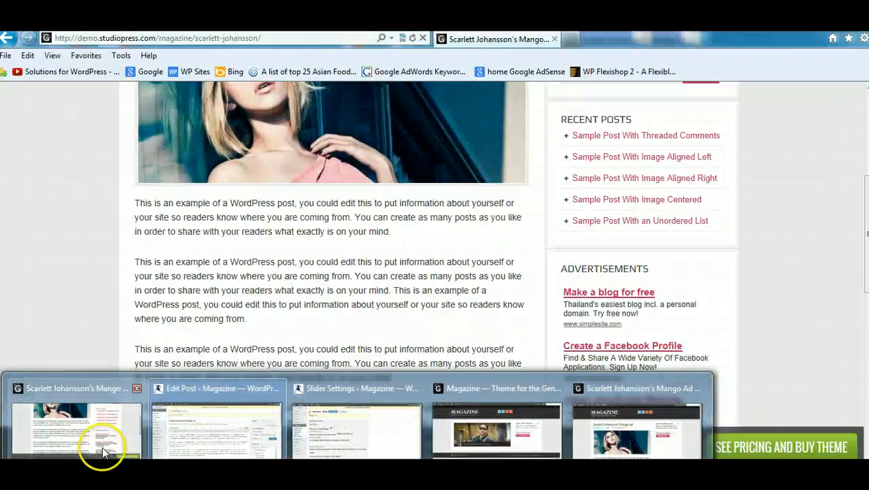
Return to the Magazine demo's home page and review its slider and featured post sections.
left_click(97, 442)
left_click(5, 39)
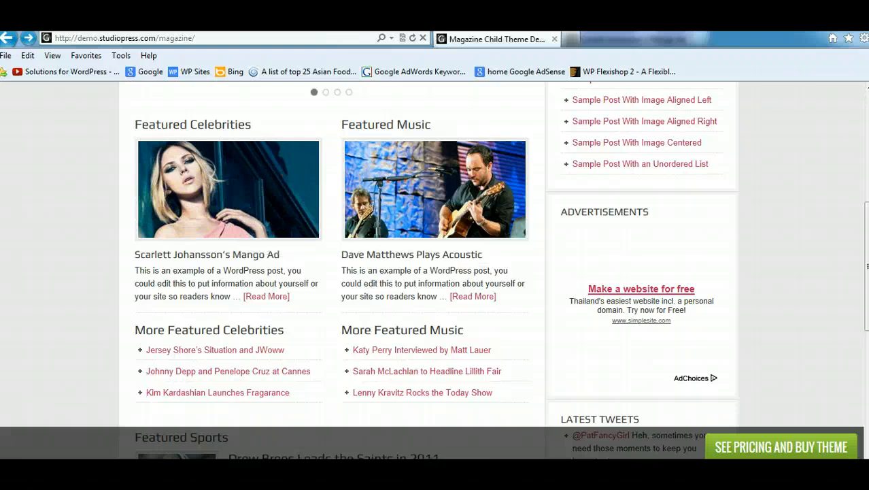
left_click_drag(867, 266, 867, 223)
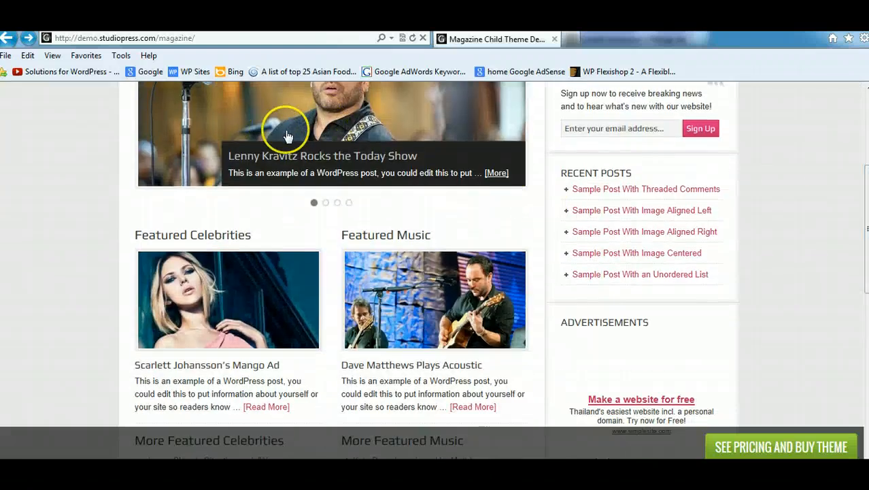
scroll(751, 258, "down", 3)
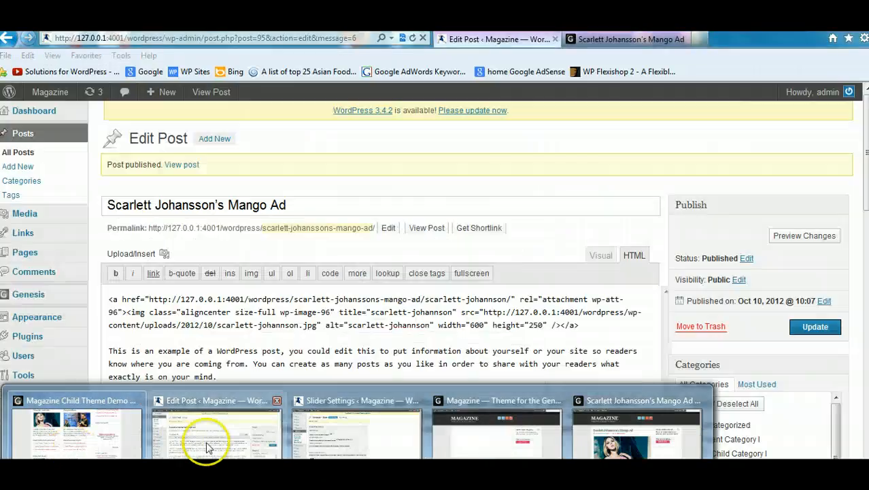
Return to the post editor and update the published Scarlett Johansson's Mango Ad post.
left_click(216, 432)
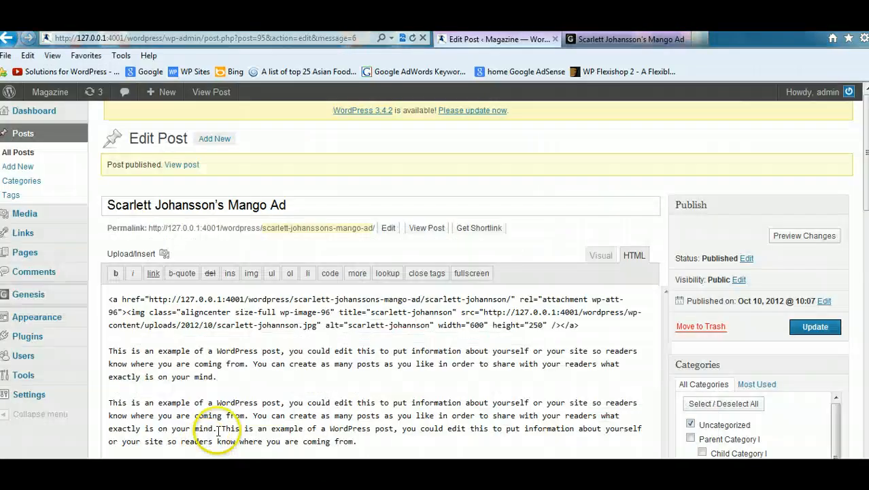
mouse_move(78, 299)
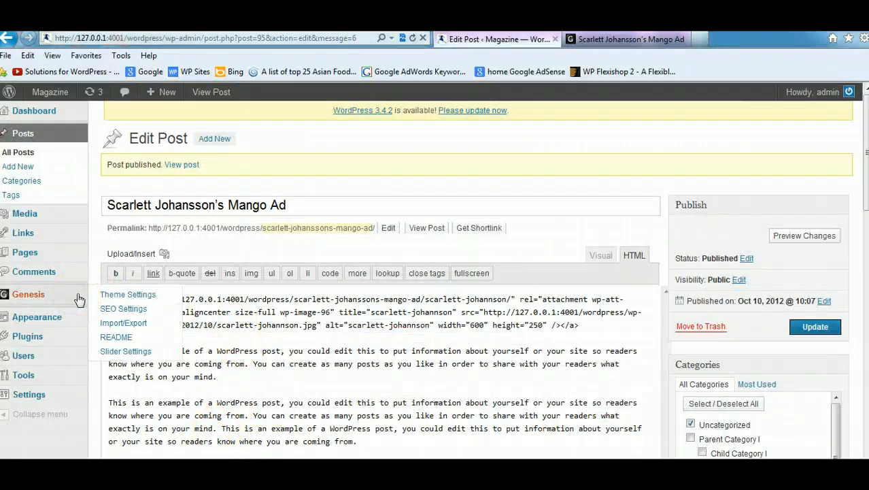
left_click(813, 326)
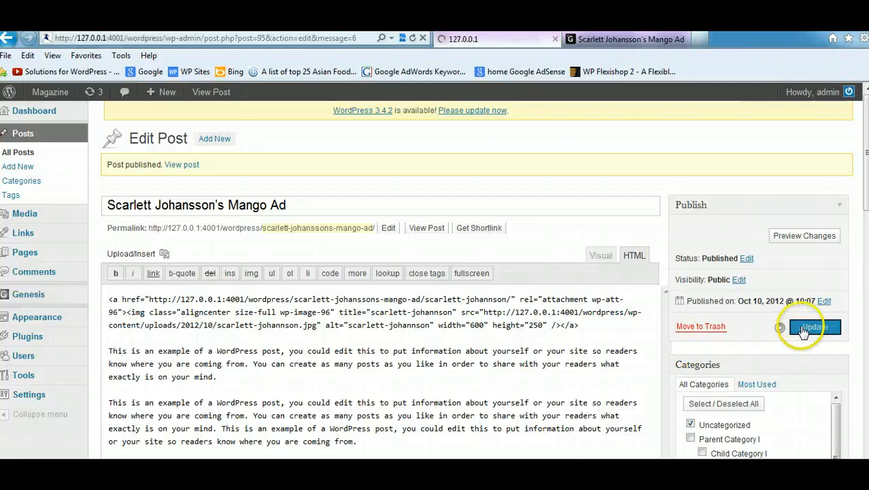
Go to the widget settings and add a Genesis - Featured Posts widget to the Home Left area.
mouse_move(46, 319)
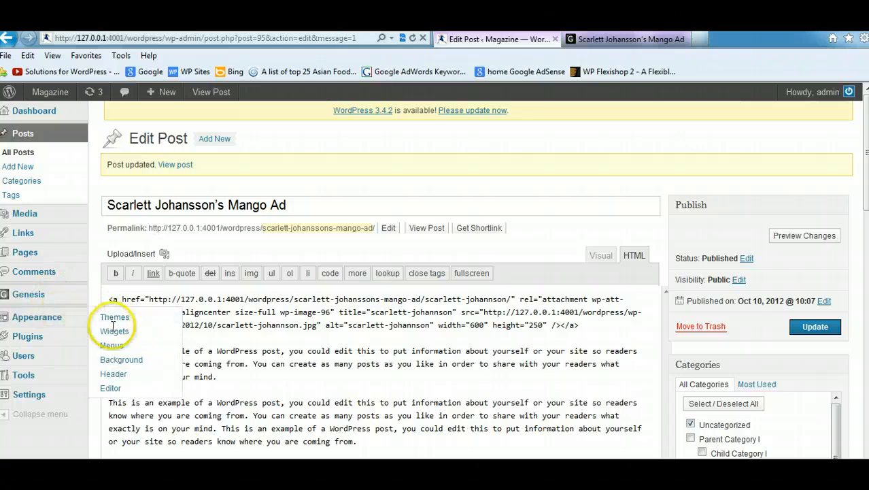
left_click(114, 332)
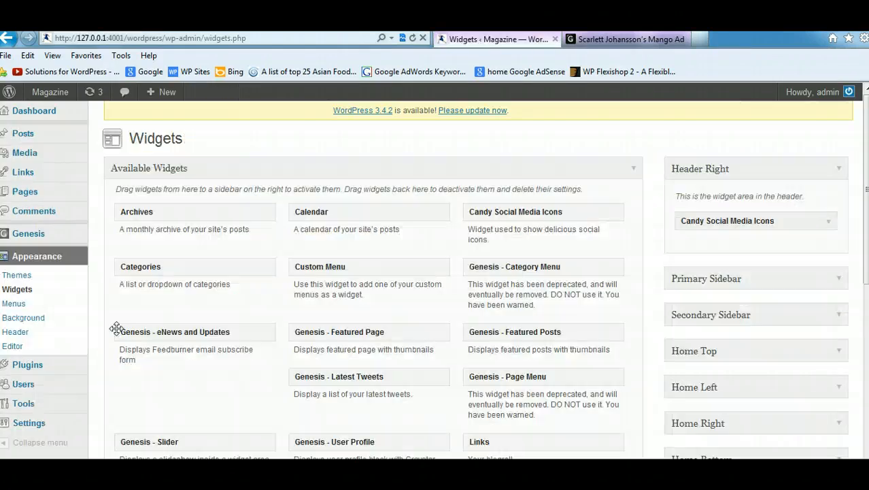
scroll(833, 212, "down", 3)
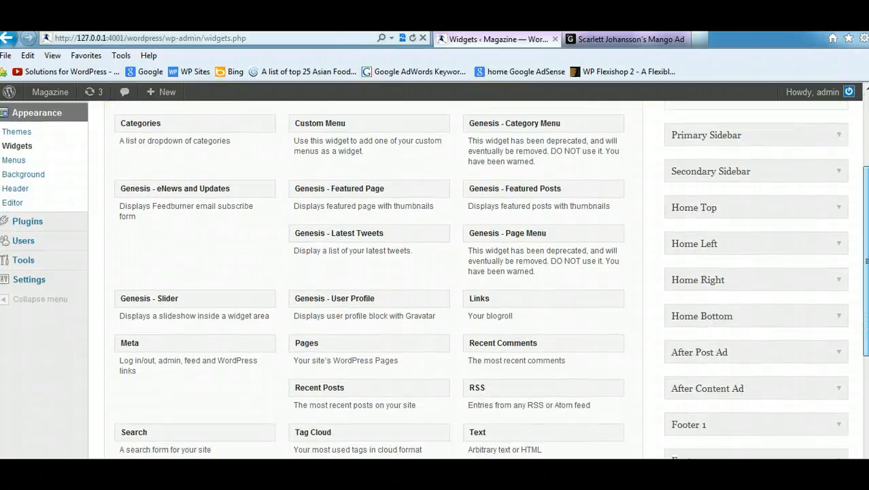
left_click(839, 238)
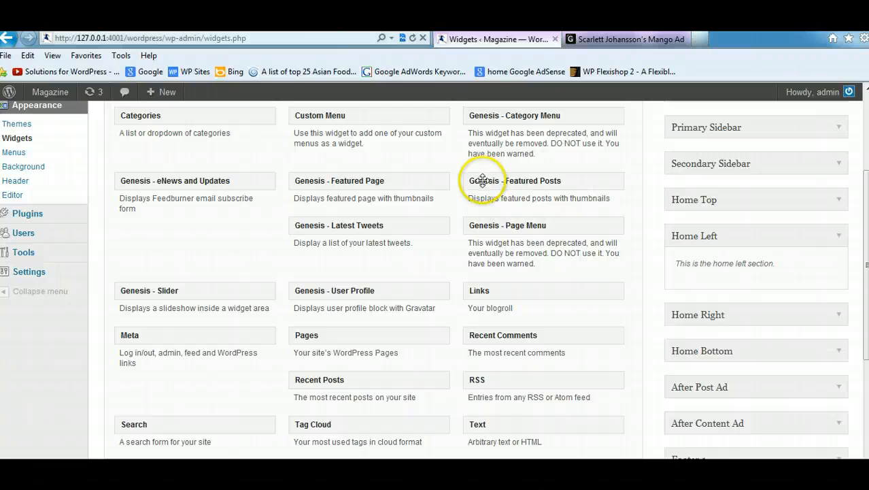
left_click_drag(482, 180, 739, 287)
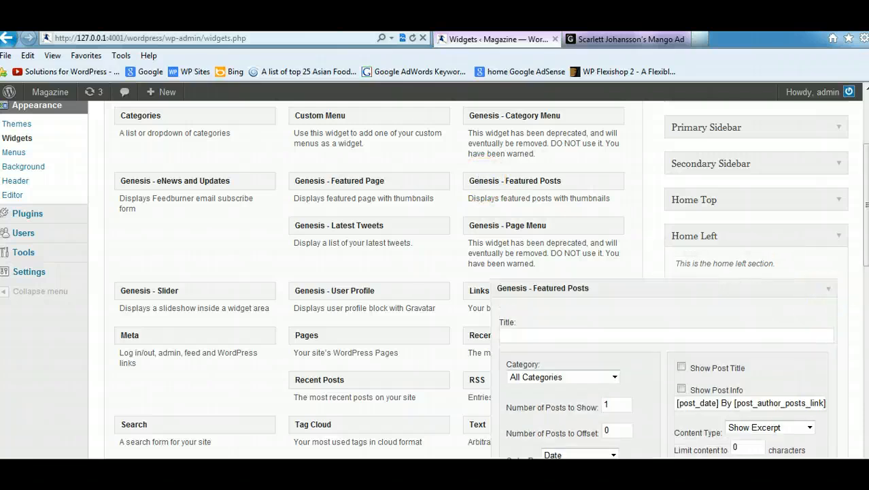
scroll(435, 279, "down", 5)
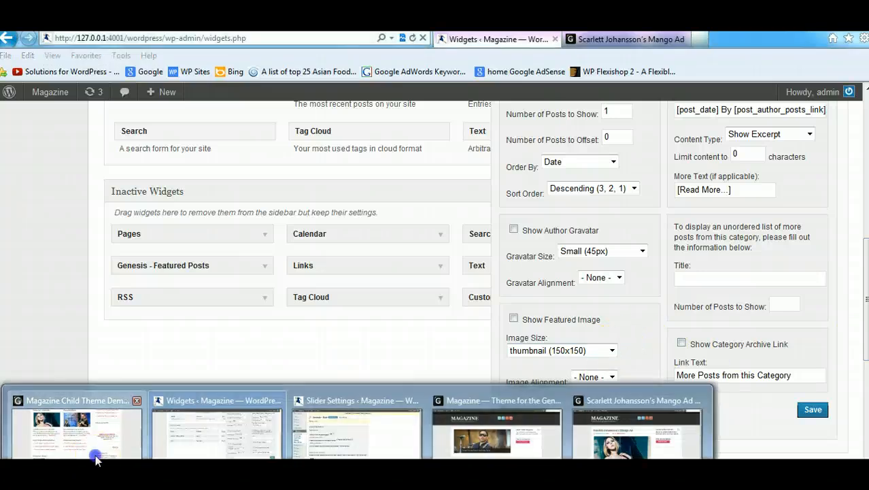
Look at the demo's Featured Celebrities image and check the pixel dimensions of the scarlett-johannson image file on the desktop.
left_click(93, 454)
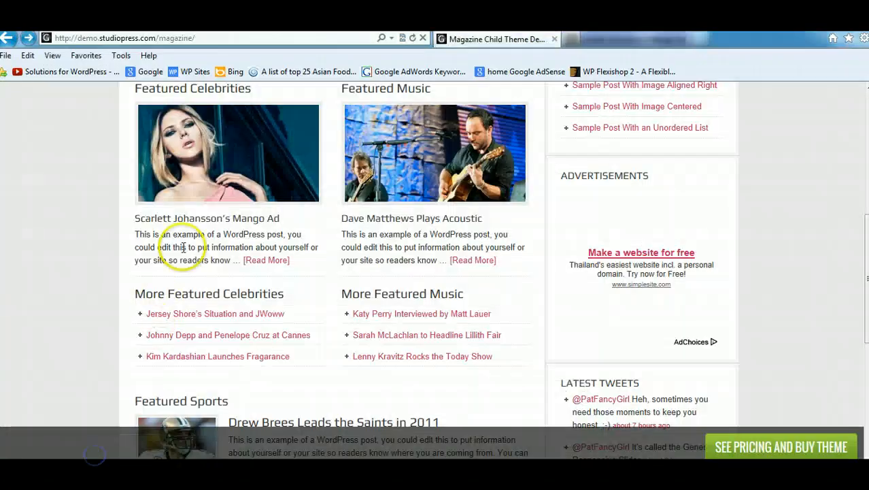
right_click(217, 155)
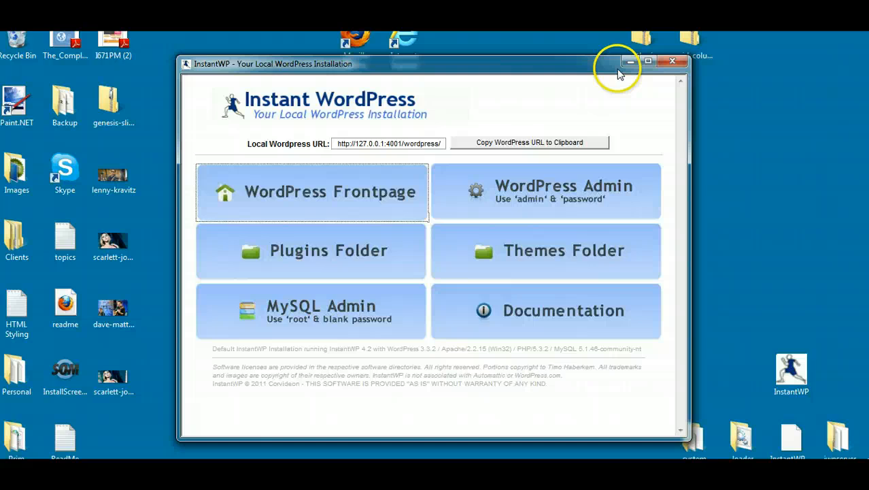
left_click(629, 63)
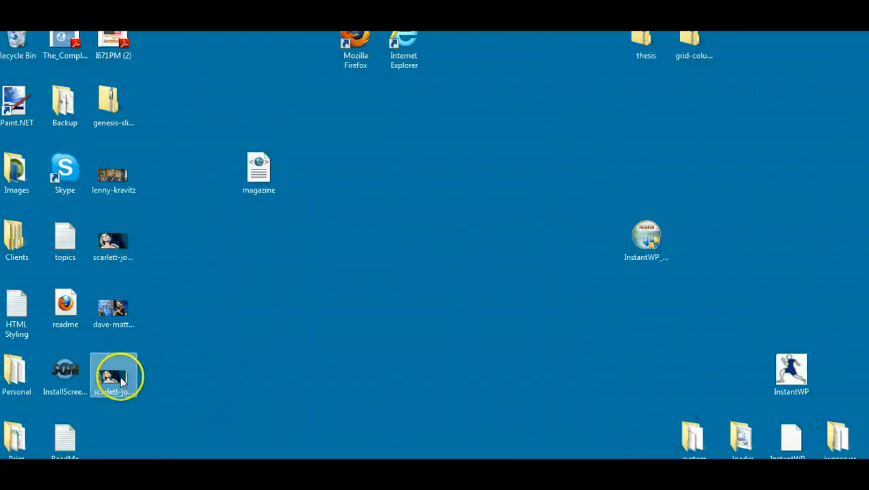
left_click_drag(120, 376, 371, 260)
right_click(368, 253)
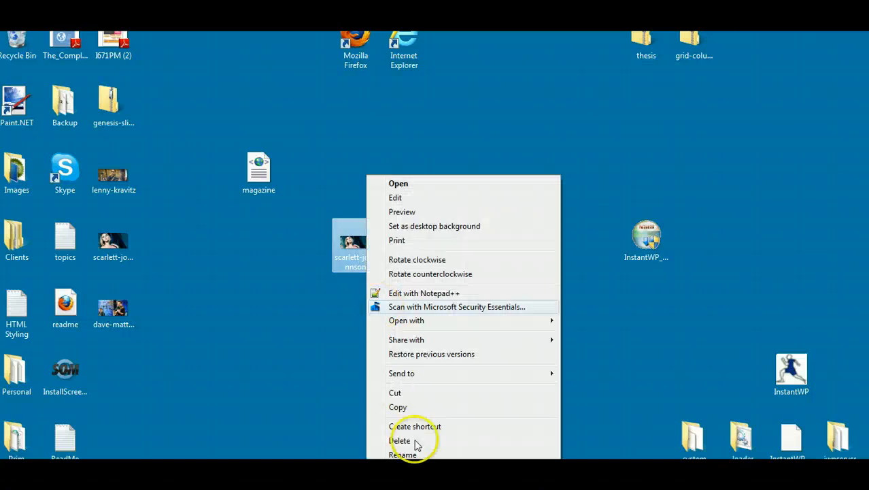
left_click(414, 461)
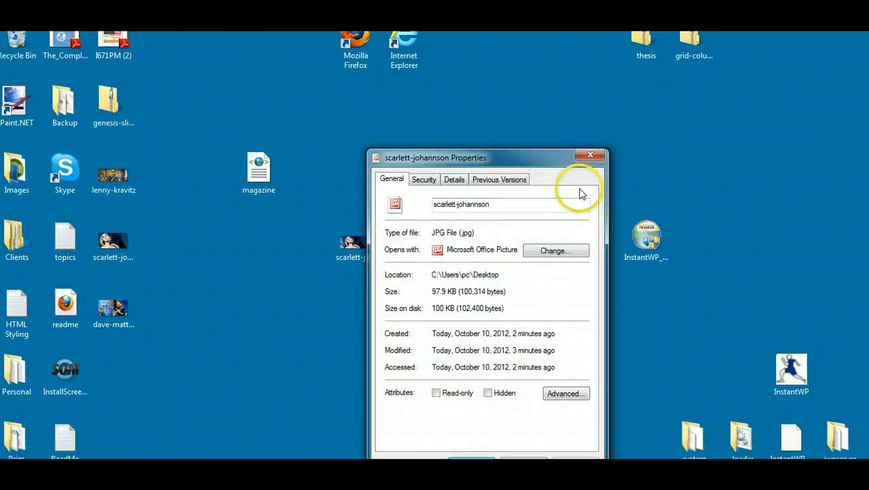
left_click(461, 180)
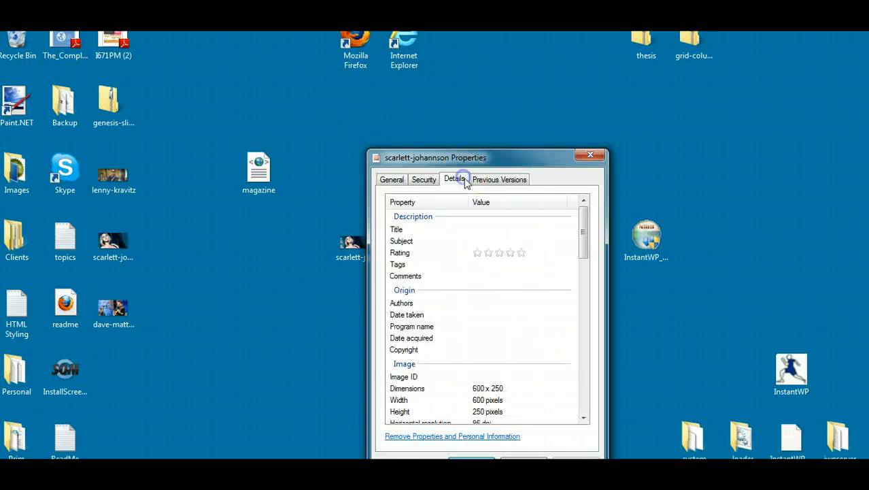
left_click(590, 155)
Check the pixel dimensions of the scarlett-johannson-280x150 image file on the desktop.
right_click(119, 239)
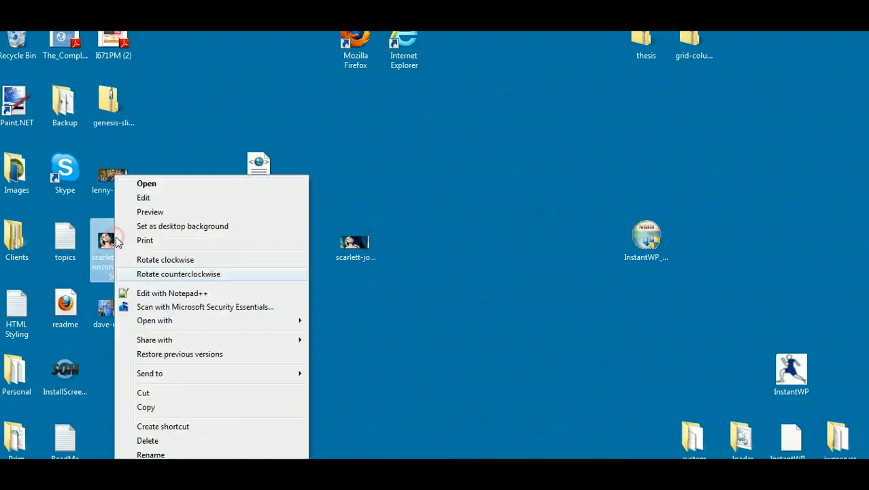
key("r")
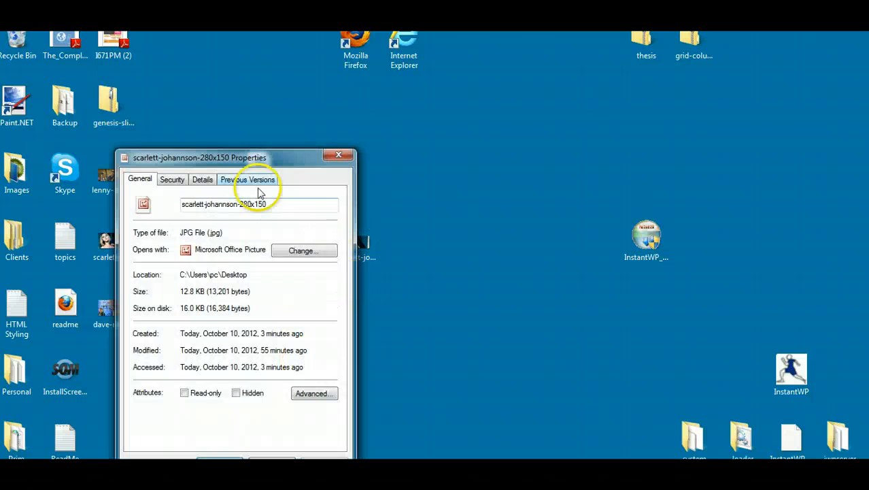
left_click(208, 180)
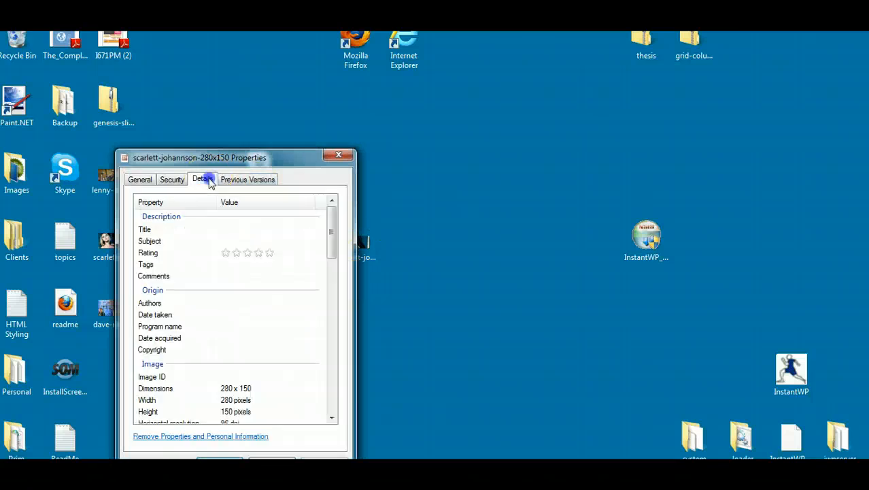
left_click(338, 155)
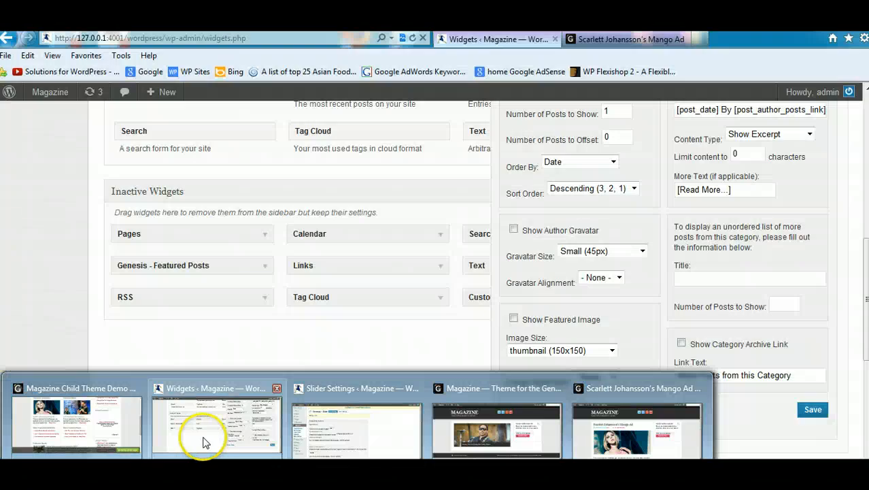
Enable the featured image in the Home Left Featured Posts widget with image size home-bottom (280x150) and save the widget.
left_click(204, 443)
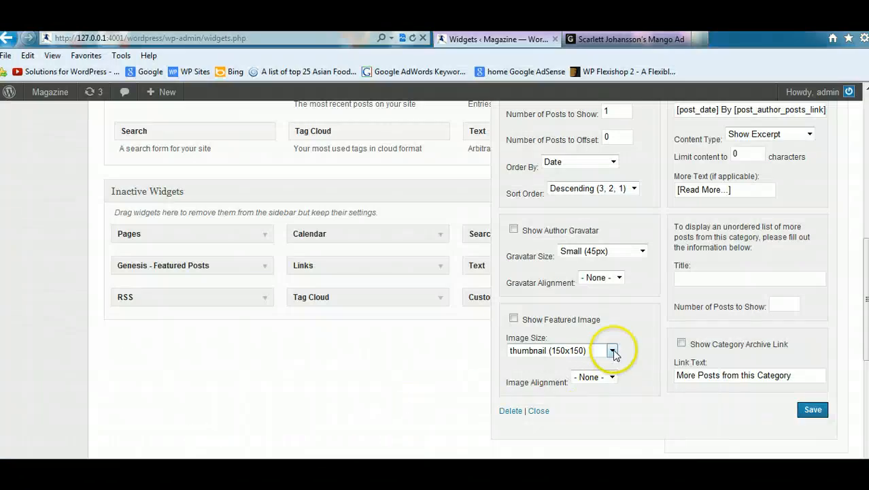
left_click(514, 319)
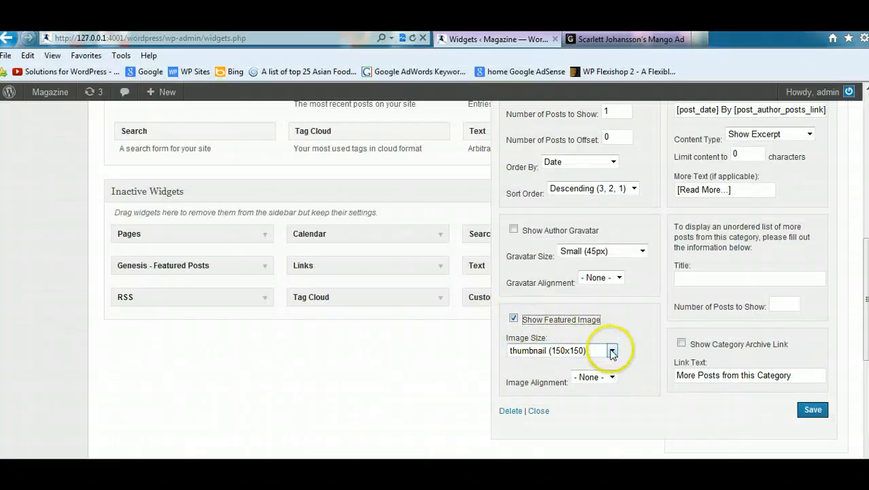
left_click(612, 351)
left_click(589, 374)
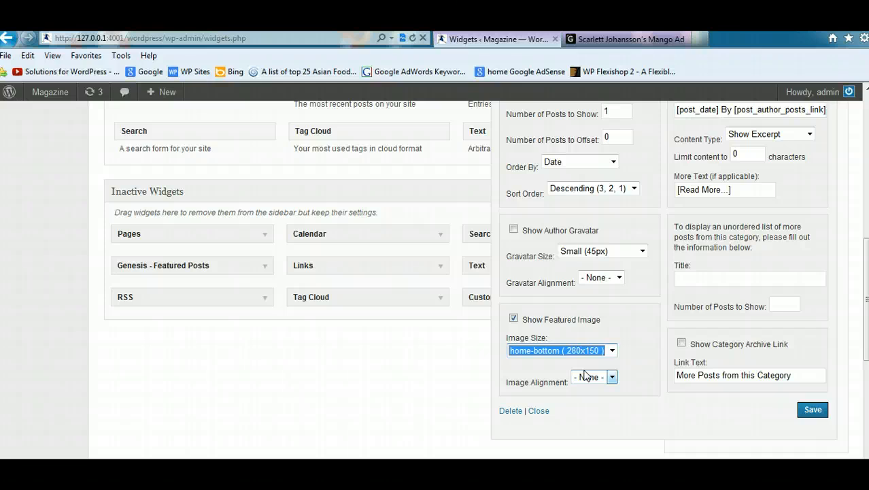
scroll(486, 279, "up", 3)
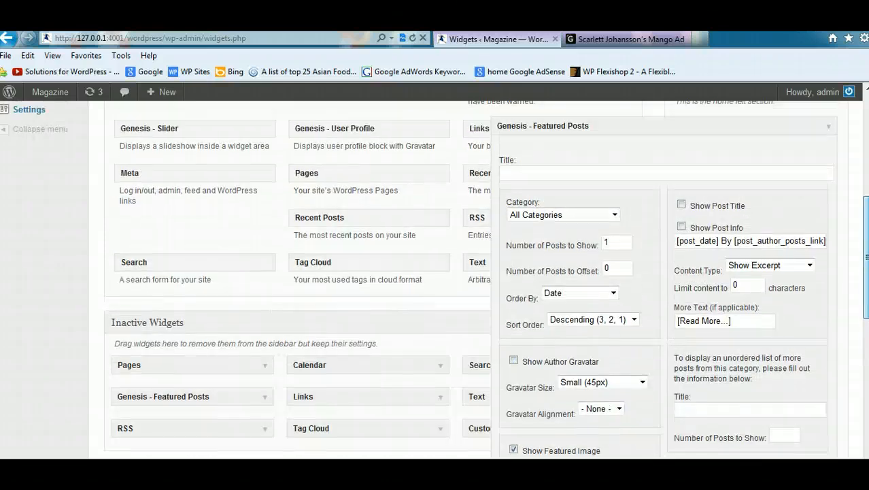
scroll(476, 279, "down", 4)
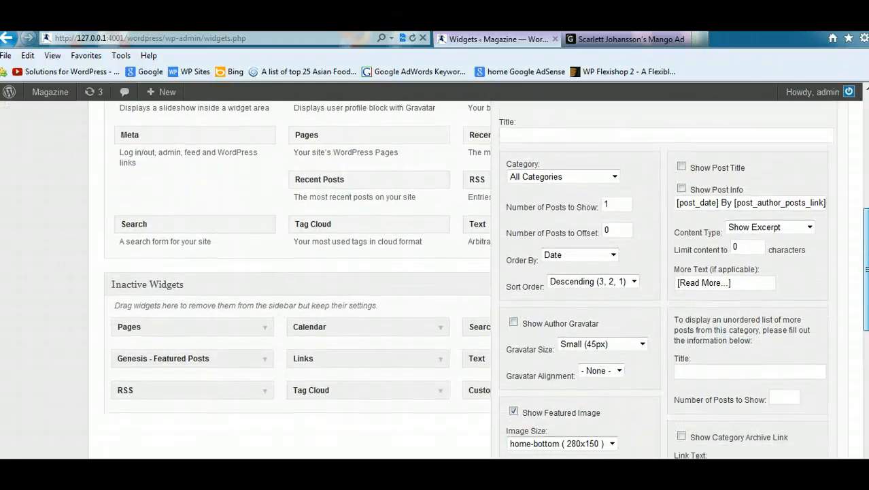
scroll(476, 278, "up", 3)
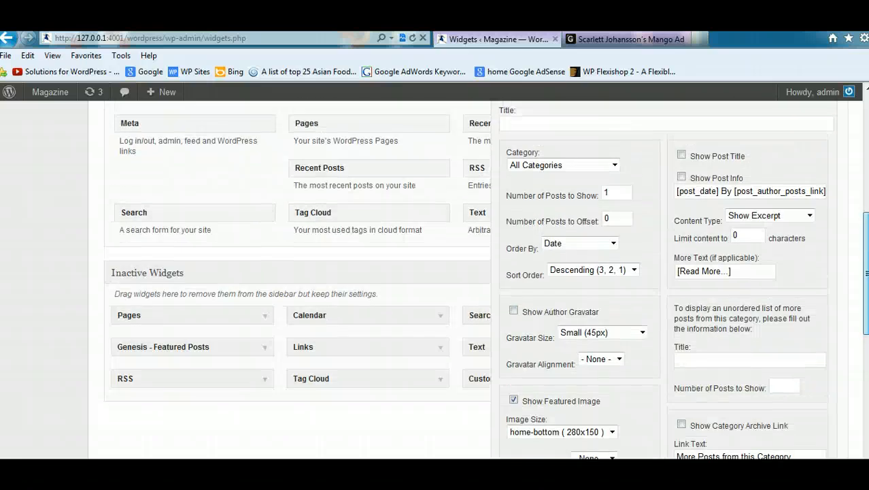
scroll(476, 279, "down", 3)
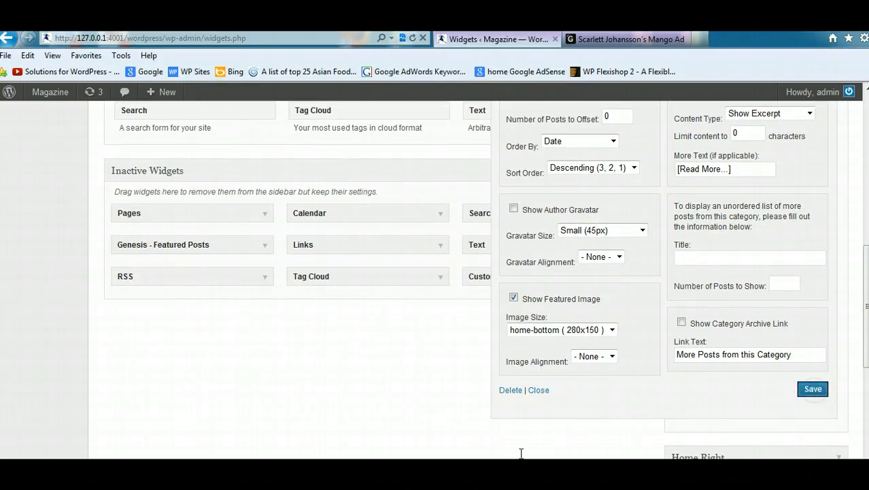
Reload the local home page and compare its featured post excerpt with the Featured Celebrities excerpt on the demo site.
mouse_move(253, 460)
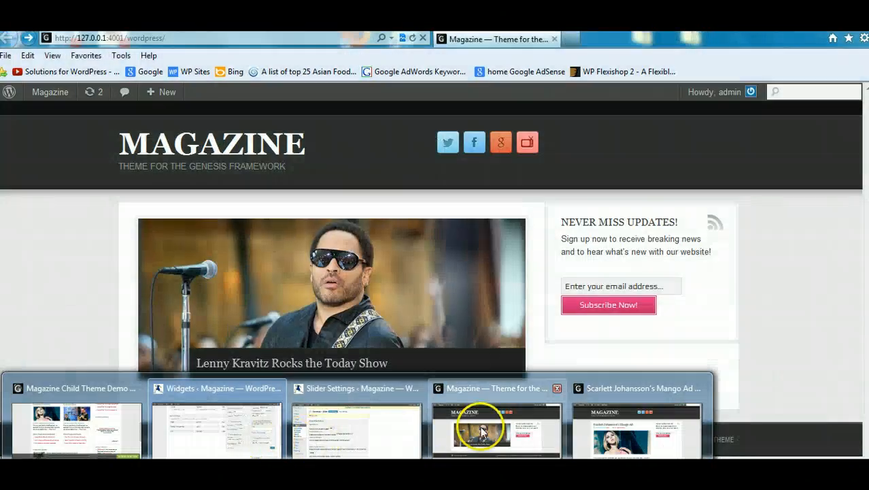
left_click(481, 430)
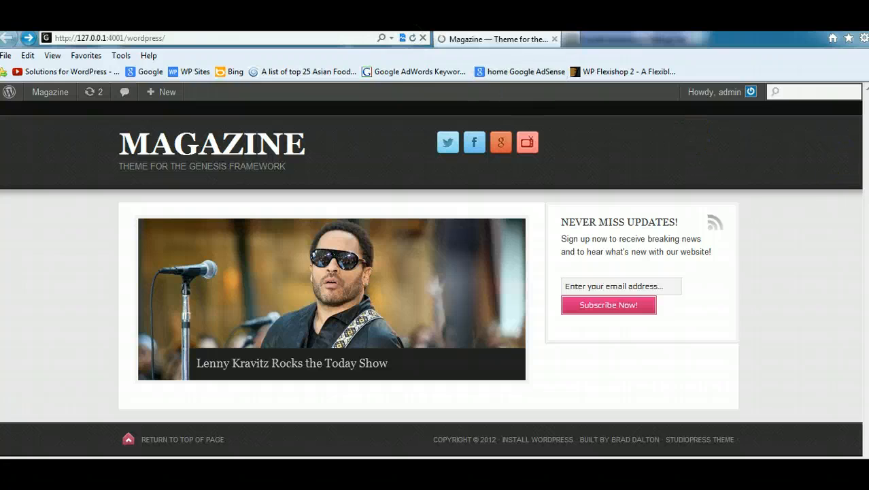
scroll(434, 272, "down", 3)
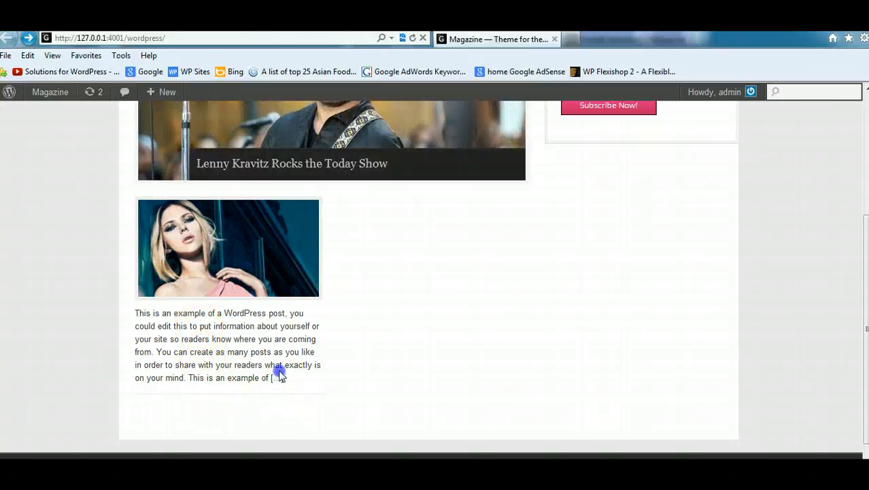
left_click_drag(279, 373, 212, 339)
left_click(62, 446)
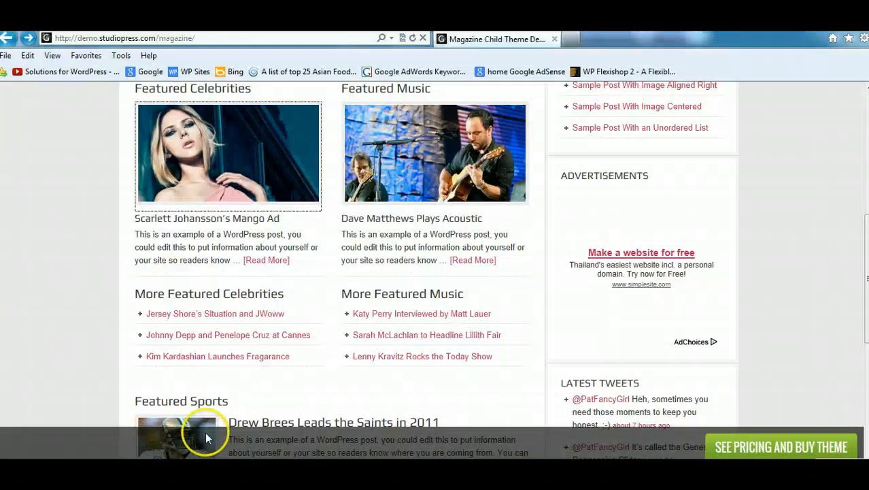
left_click_drag(239, 260, 156, 226)
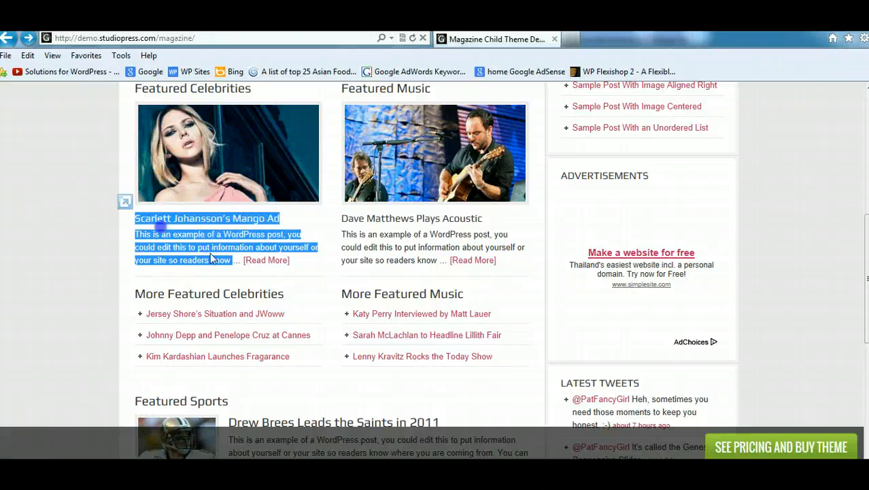
key("alt+Tab")
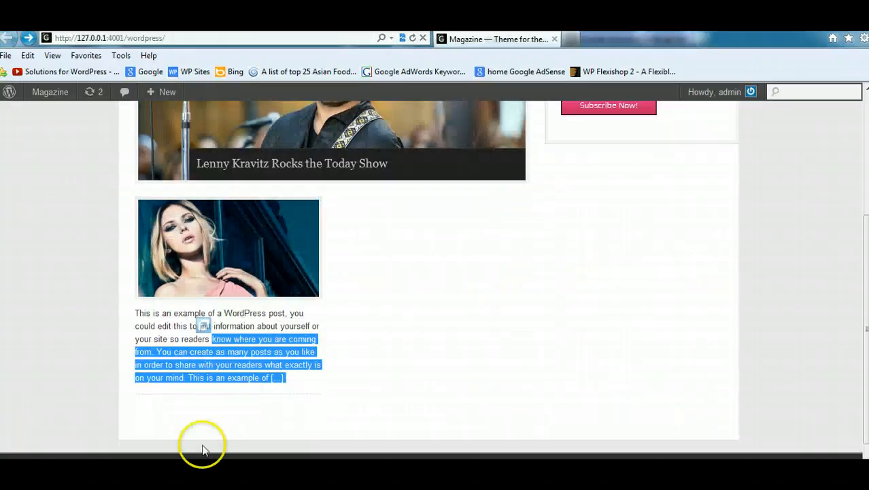
Review the Content Type options in the Home Left Featured Posts widget against the excerpt on the local home page.
left_click(170, 450)
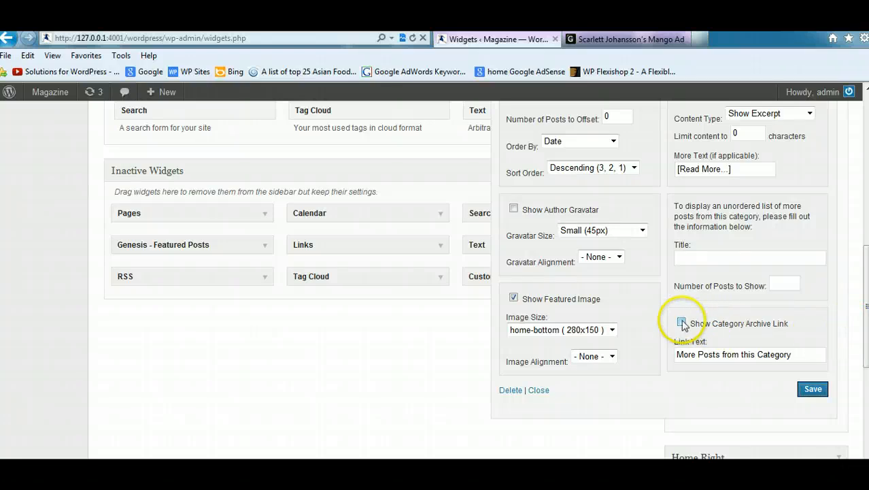
scroll(680, 272, "up", 3)
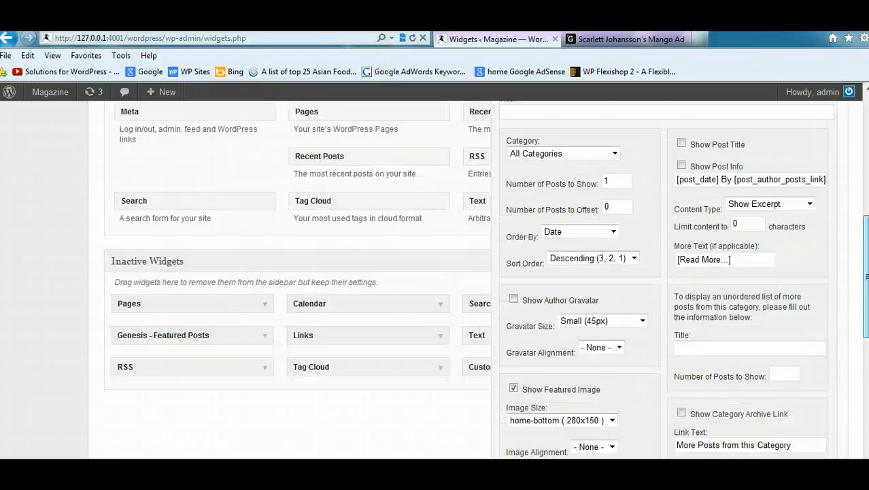
left_click(810, 236)
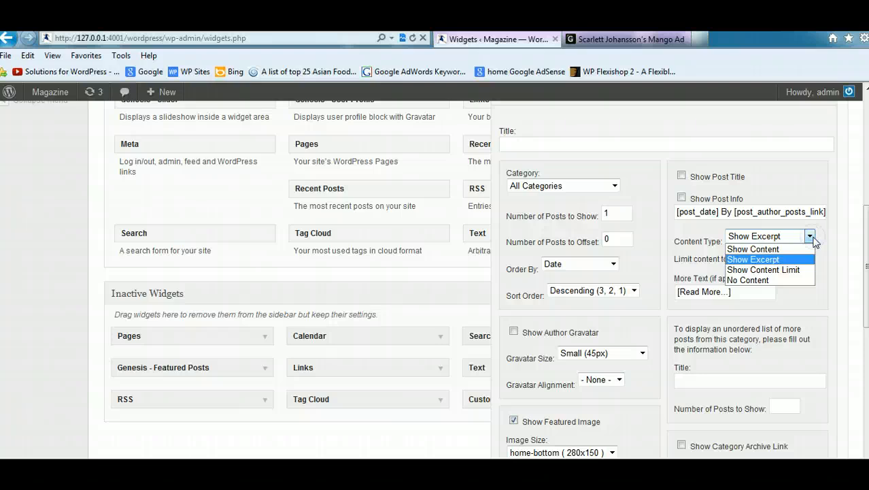
left_click(814, 239)
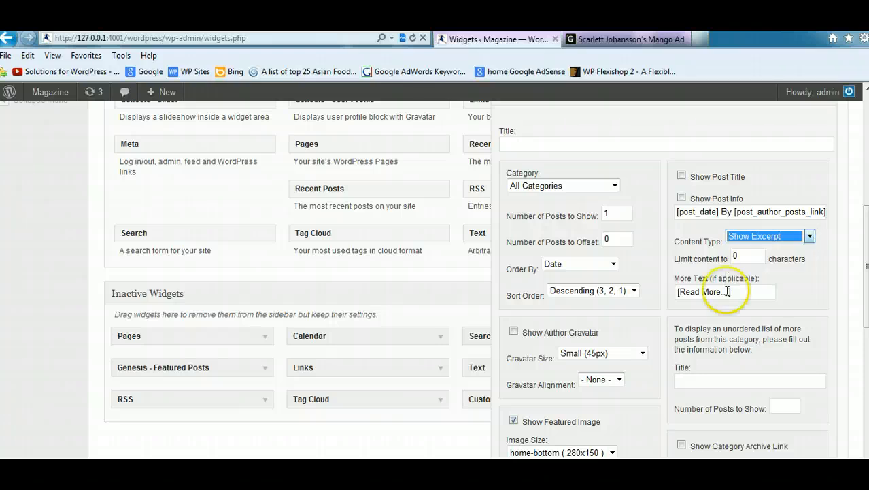
mouse_move(162, 426)
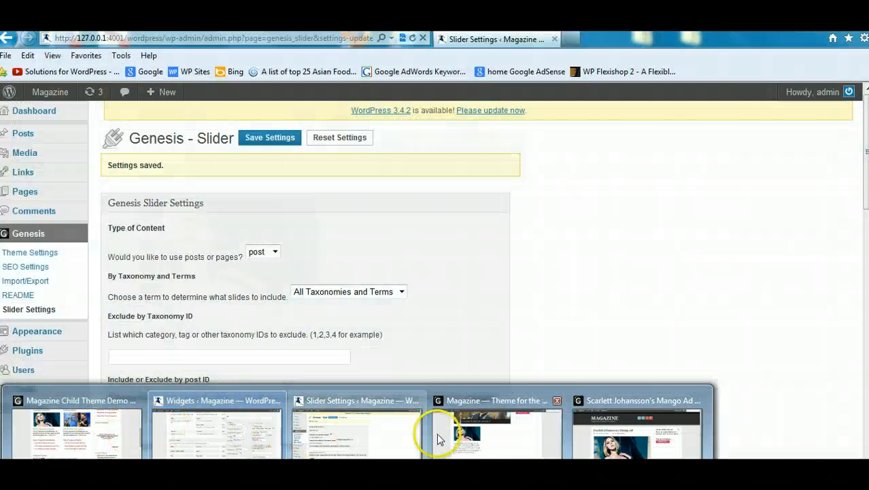
left_click(439, 438)
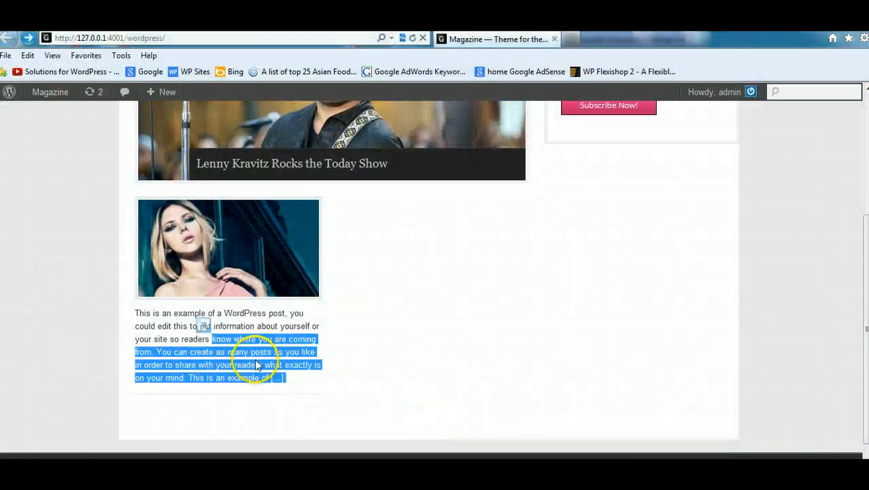
left_click(810, 26)
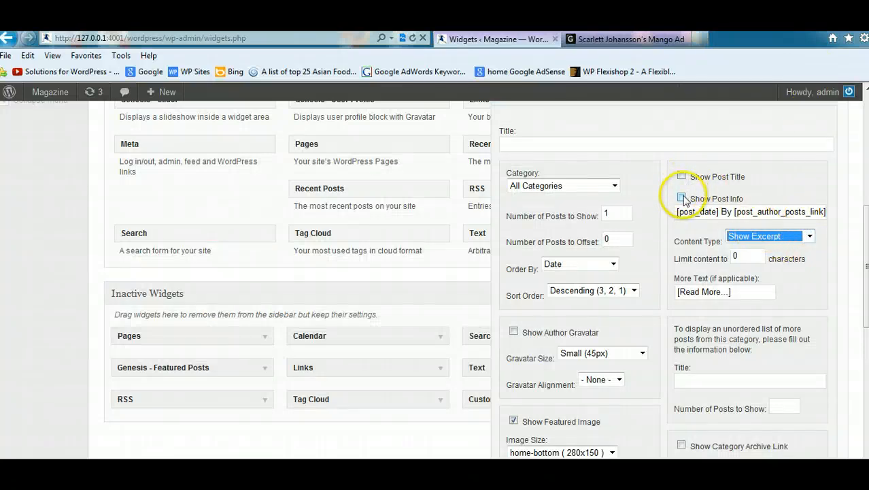
Set the Featured Posts widget's content type to Show Content Limit with an 80-character limit, save it and close its settings.
left_click(810, 238)
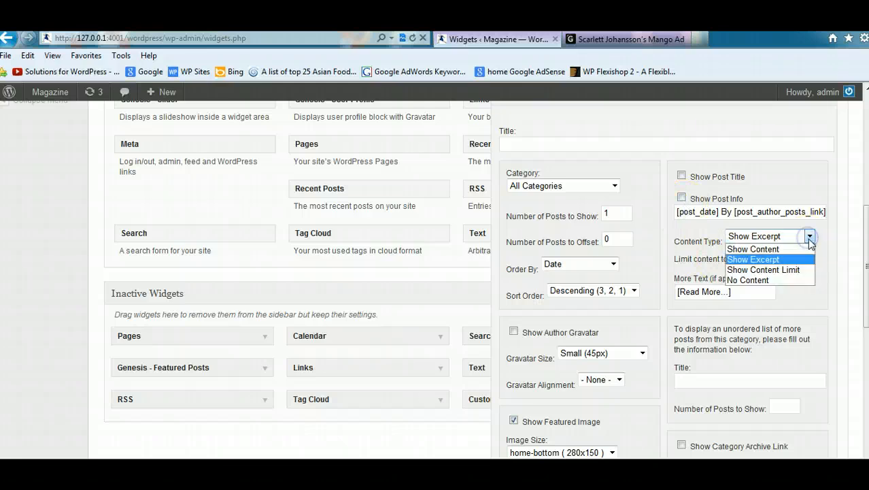
left_click(782, 271)
left_click(740, 257)
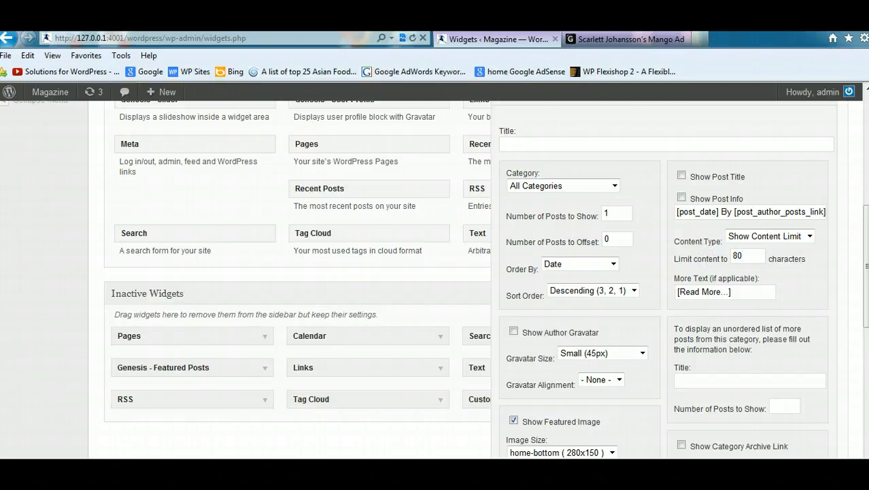
scroll(441, 280, "down", 3)
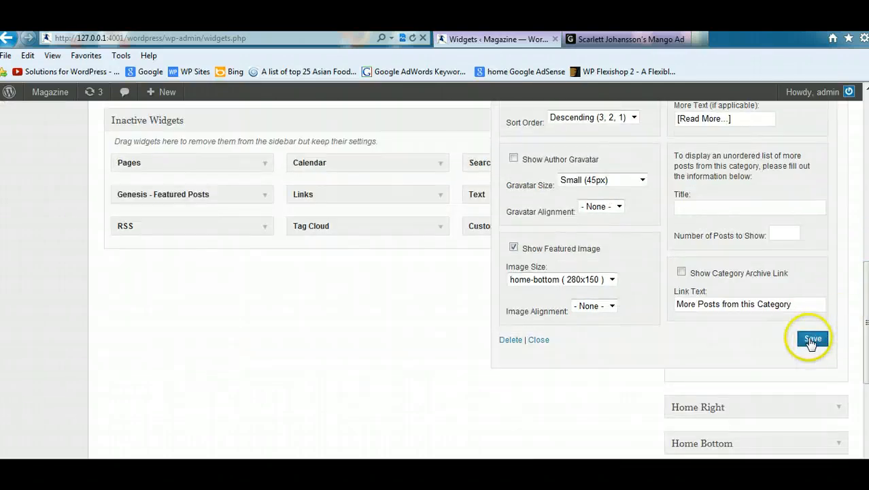
left_click(541, 341)
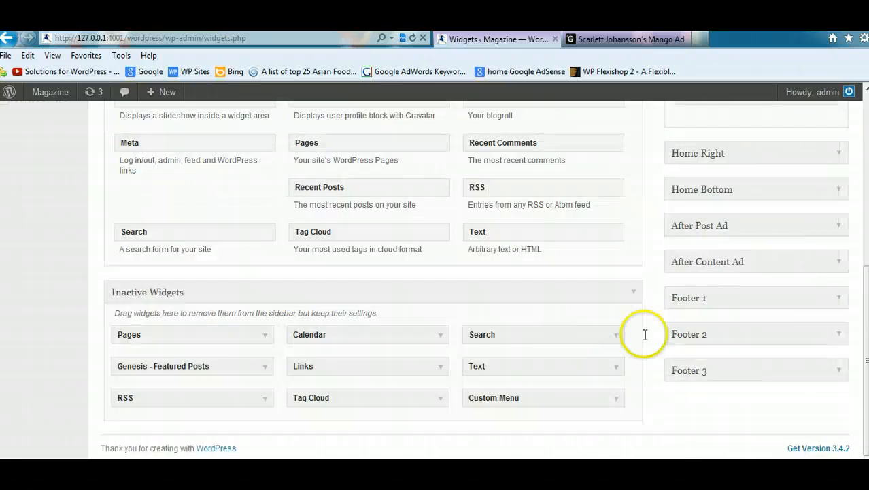
scroll(244, 441, "up", 4)
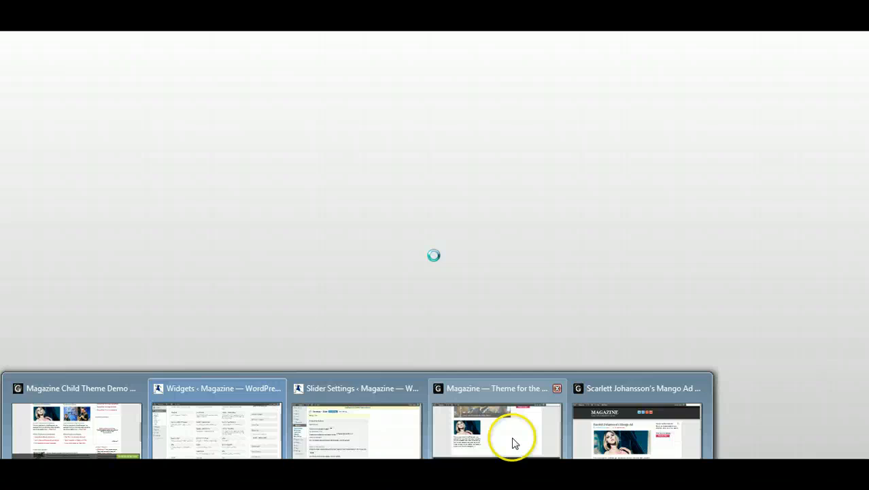
Reload the local home page and check the length of the featured post's text and its Read More link.
left_click(513, 441)
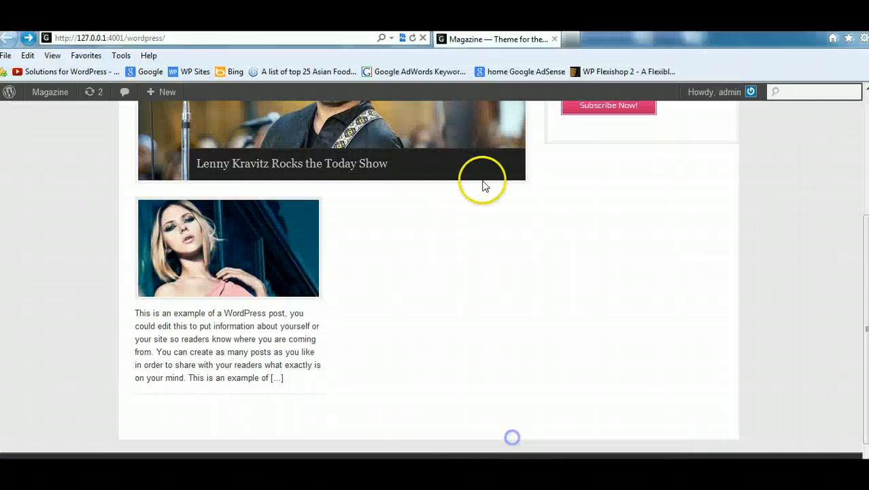
left_click(413, 39)
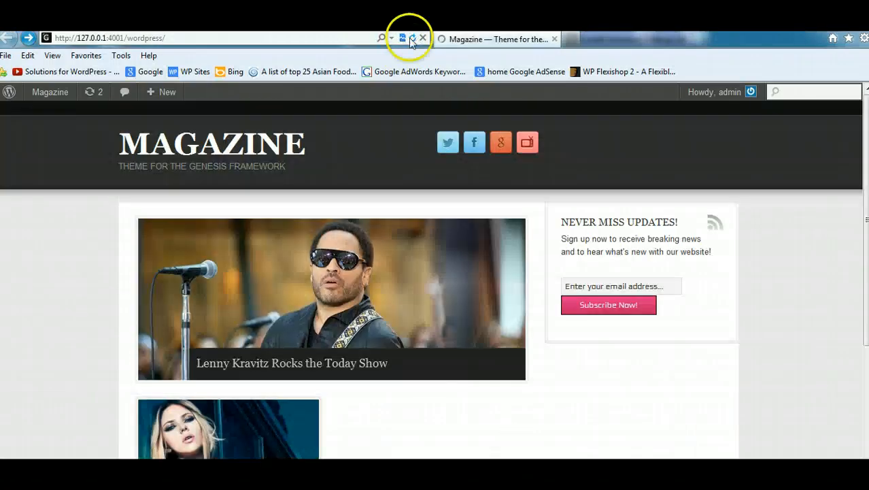
scroll(435, 272, "down", 3)
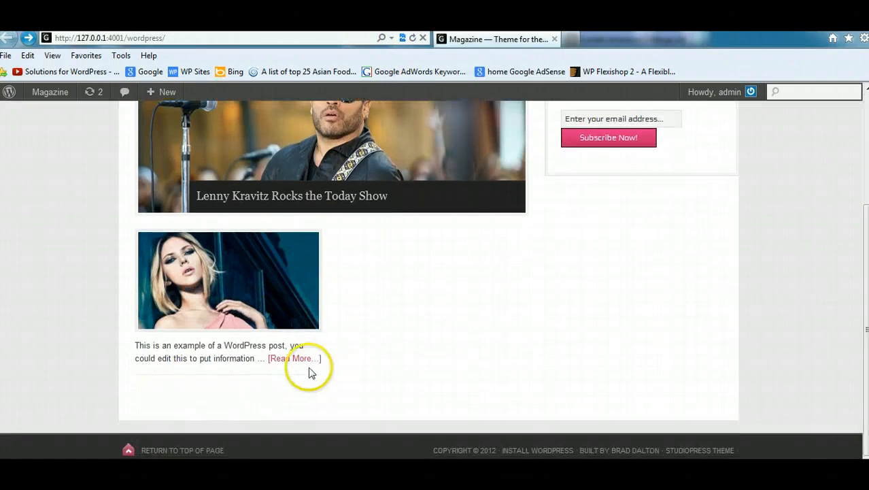
left_click_drag(261, 361, 132, 344)
left_click(570, 366)
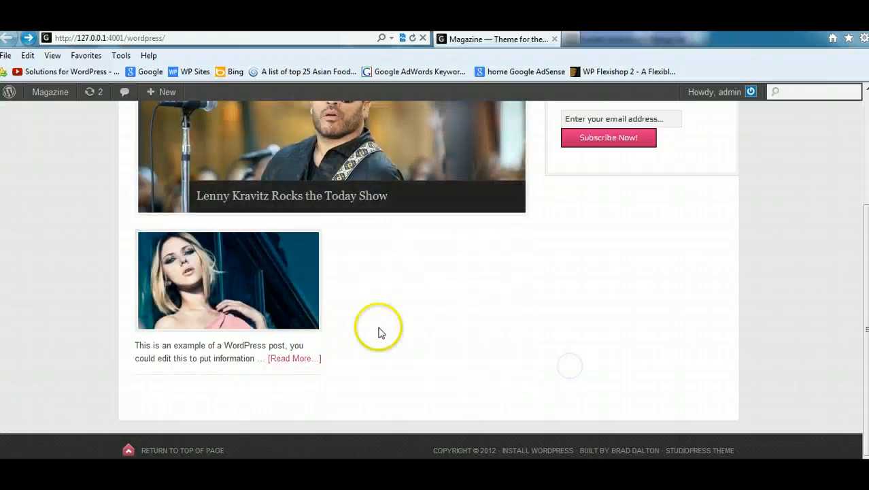
left_click_drag(866, 262, 866, 314)
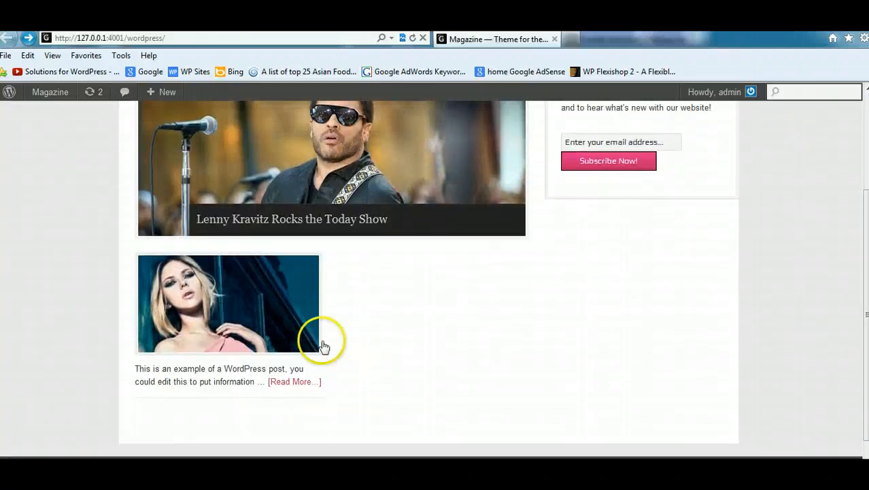
Return to the local site's admin and start a new post.
mouse_move(109, 471)
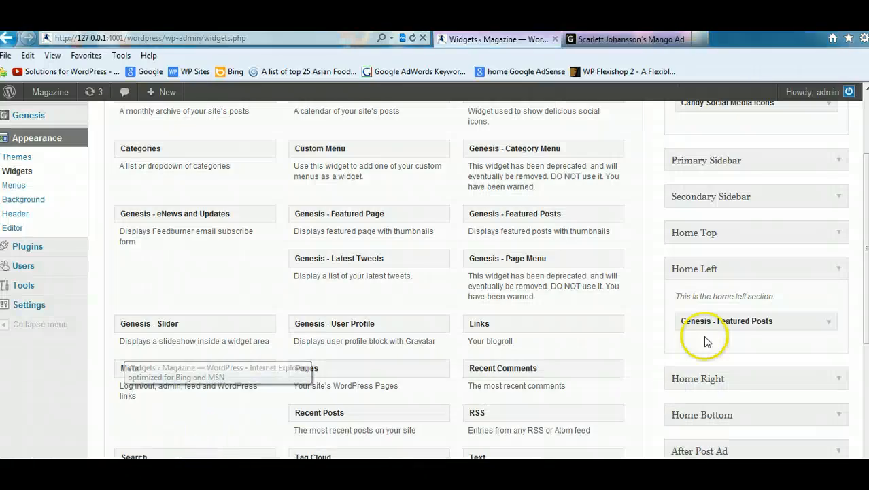
scroll(242, 141, "up", 3)
mouse_move(24, 133)
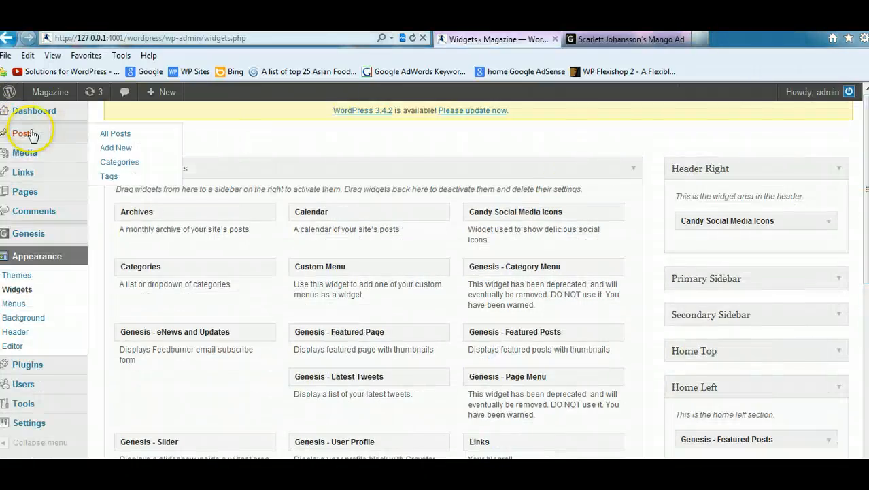
left_click(117, 147)
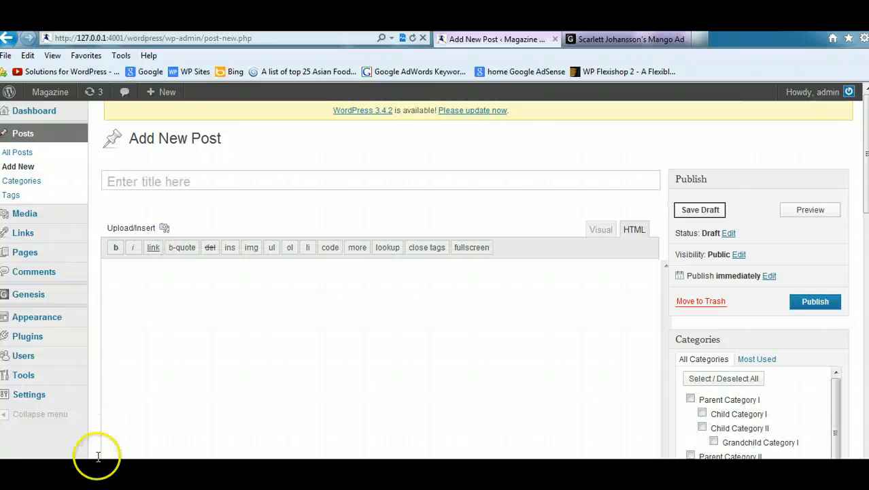
Open the Featured Music post about Dave Matthews on the demo site and save its image to the desktop as the JPEG dave-matthews.
mouse_move(99, 452)
left_click(105, 428)
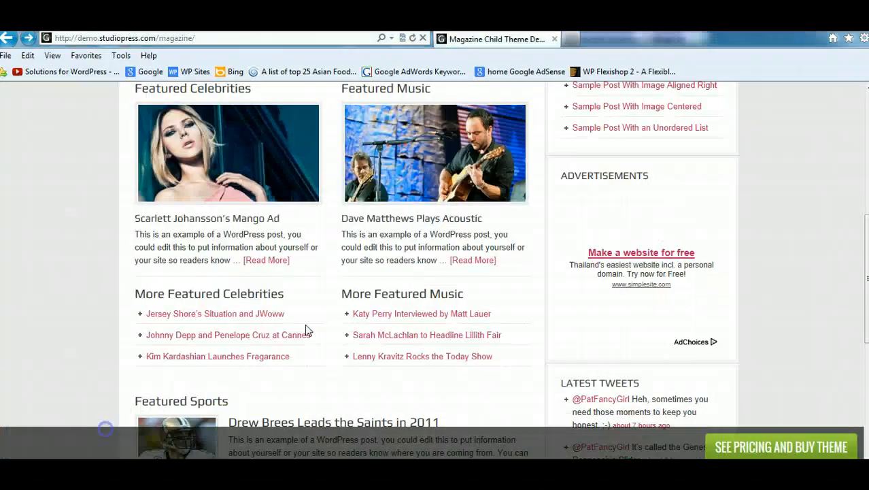
right_click(432, 143)
left_click(417, 149)
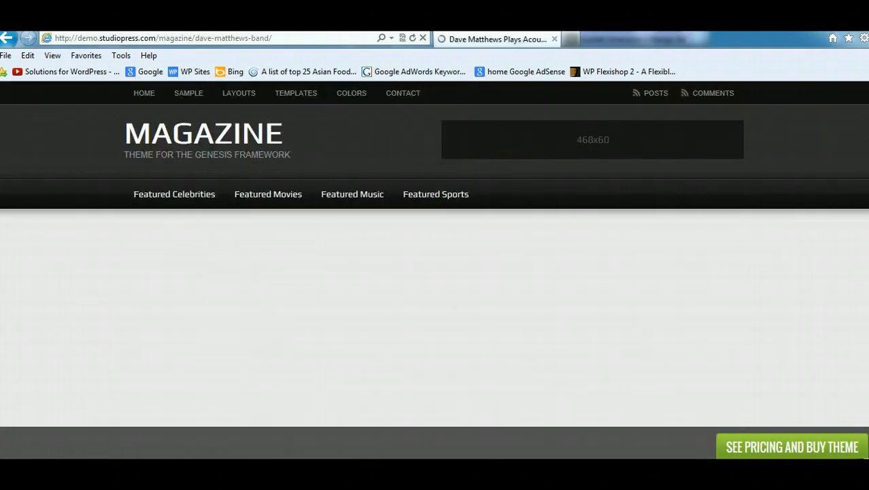
scroll(347, 207, "down", 3)
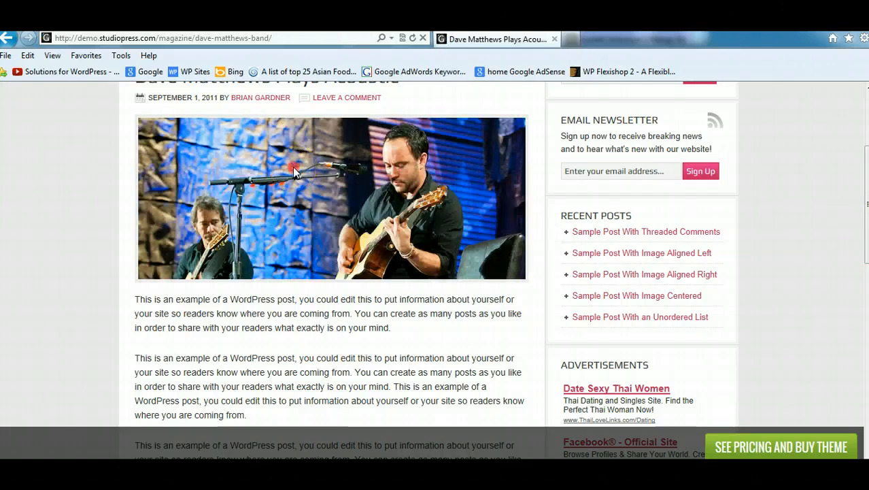
right_click(294, 170)
left_click(343, 267)
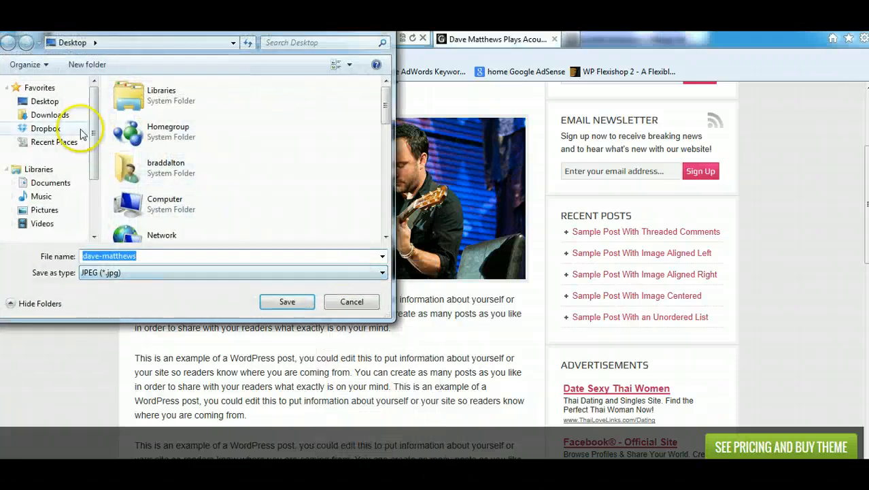
left_click(46, 102)
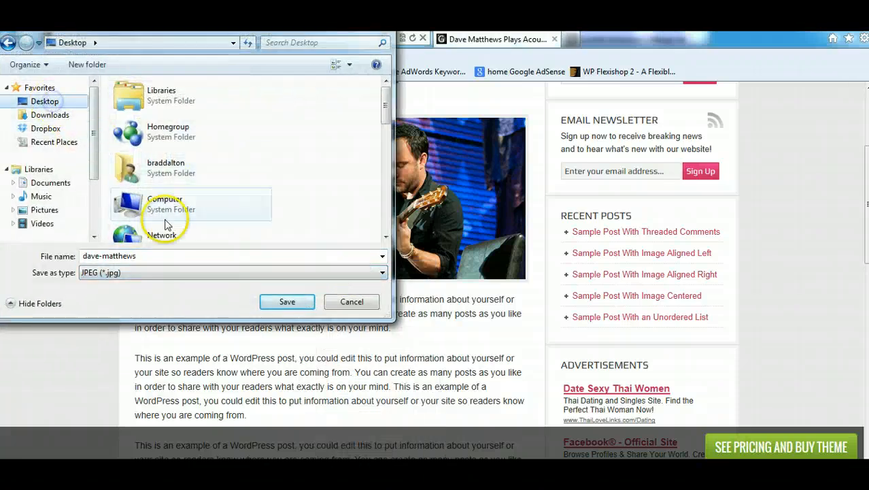
left_click(285, 303)
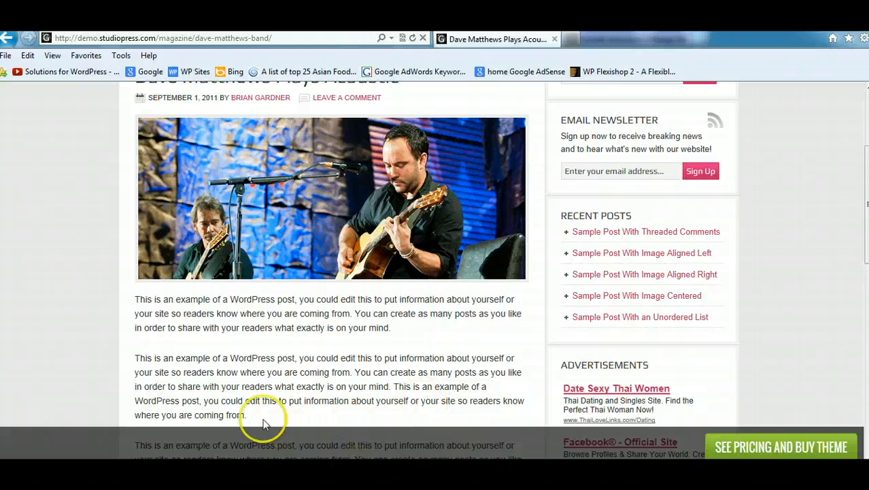
Copy the first two paragraphs of the demo's Dave Matthews post into the body of the new local post.
left_click_drag(248, 416, 134, 304)
right_click(146, 303)
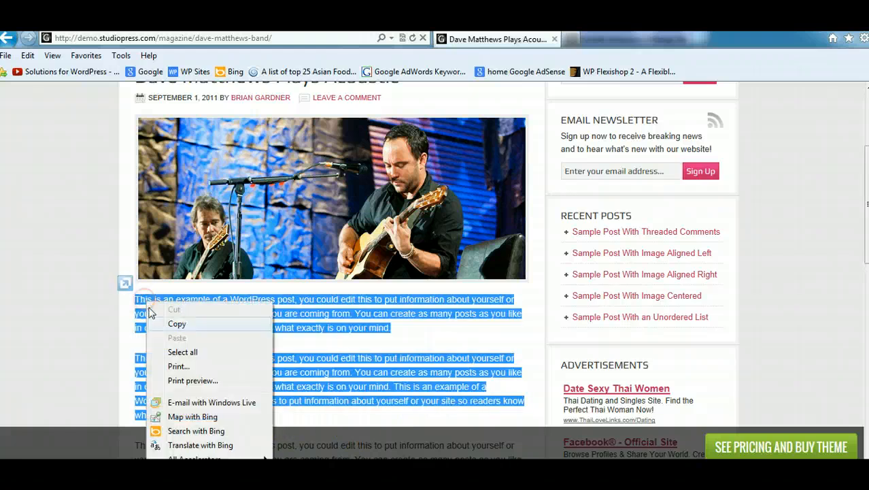
left_click(176, 324)
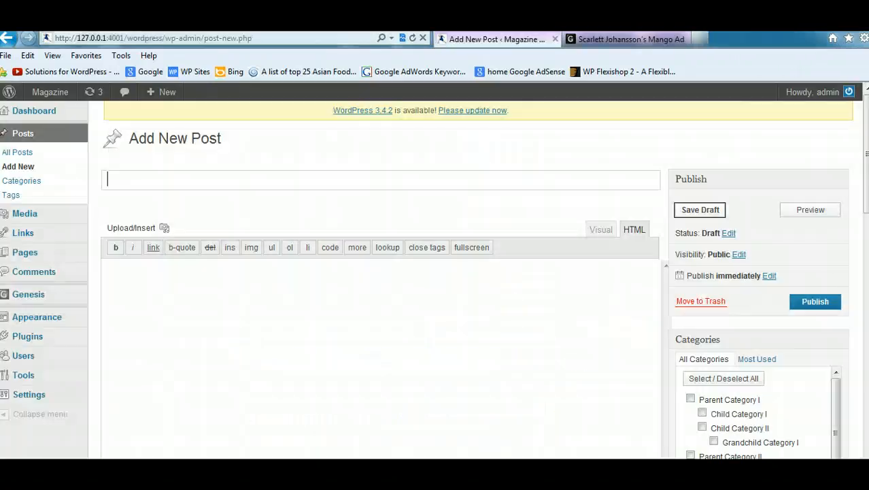
left_click(192, 285)
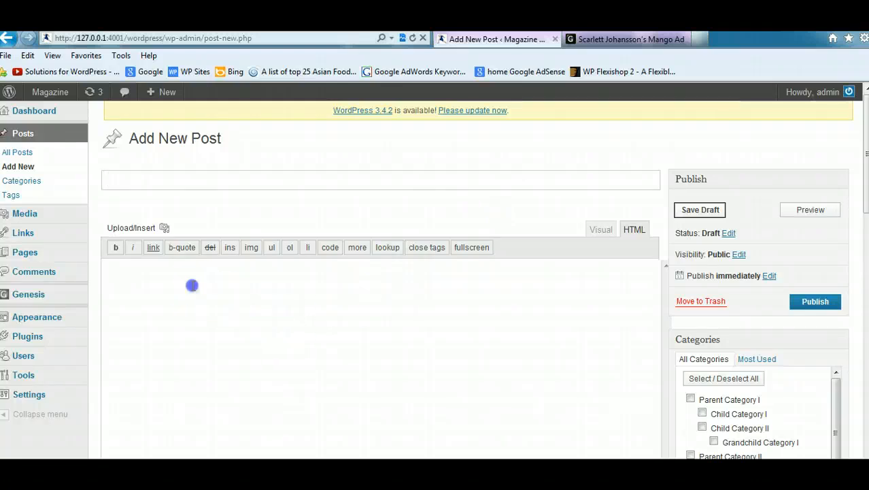
right_click(199, 285)
left_click(229, 340)
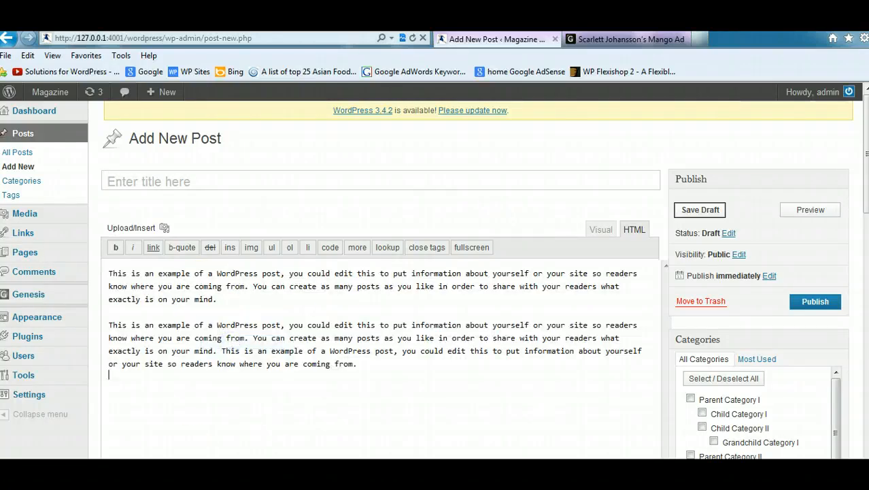
Copy the demo post's heading "Dave Matthews Plays Acoustic" and paste it as the new local post's title.
mouse_move(40, 476)
left_click(87, 442)
scroll(503, 180, "up", 2)
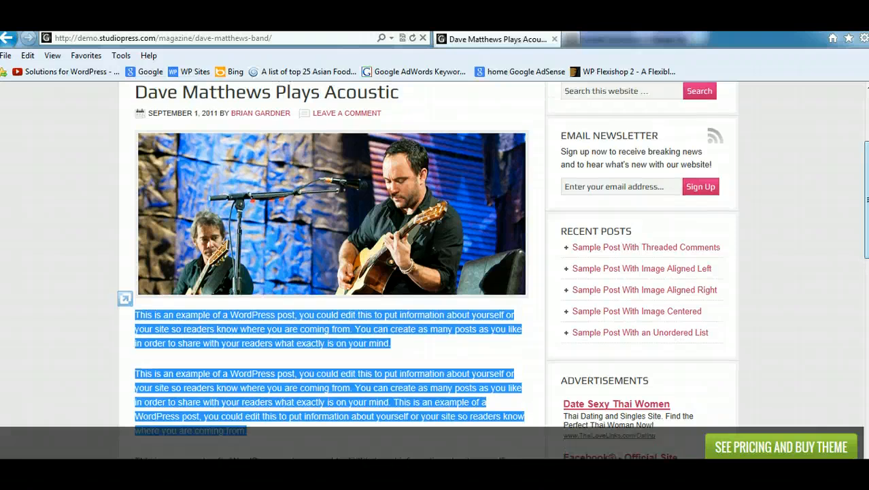
left_click_drag(413, 159, 175, 142)
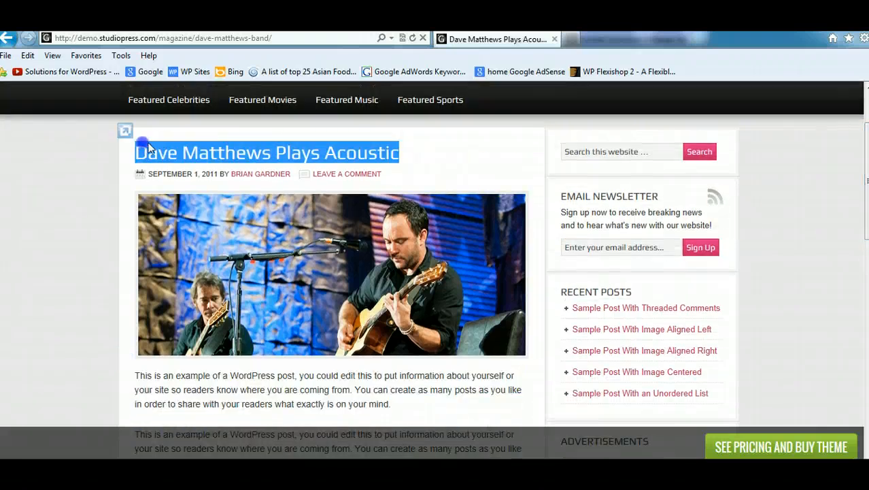
right_click(156, 152)
left_click(189, 174)
left_click(810, 32)
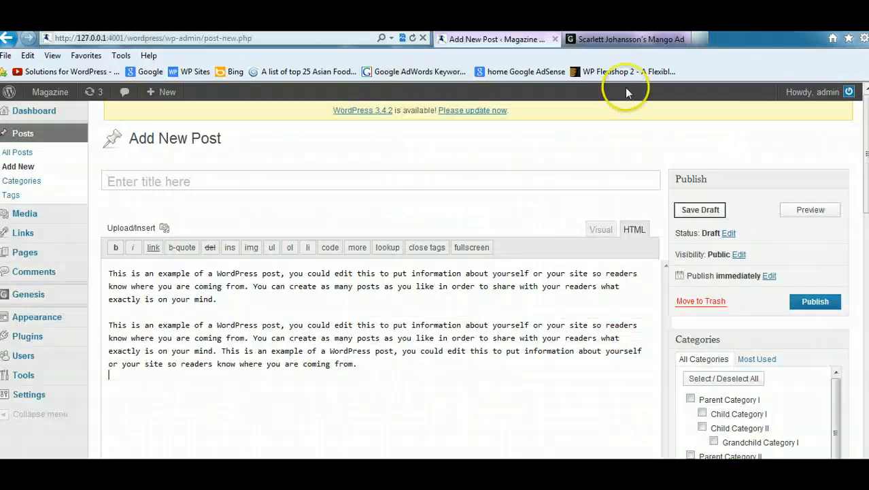
right_click(183, 180)
left_click(214, 237)
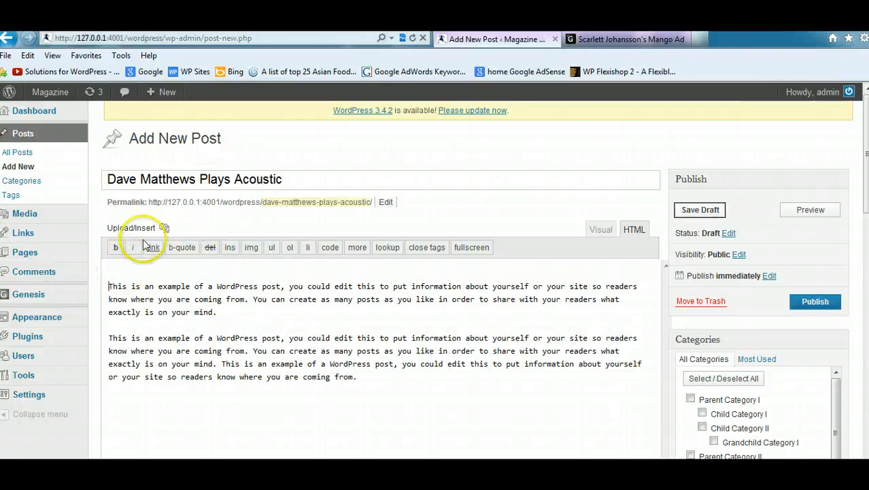
Insert an empty line above the body text in the visual editor and upload the desktop image dave-matthews to the post.
left_click(164, 228)
left_click(131, 270)
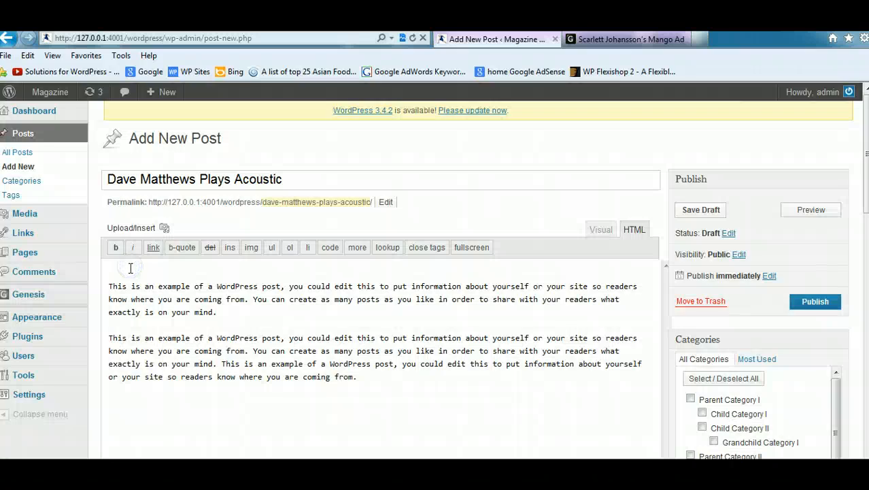
left_click(601, 230)
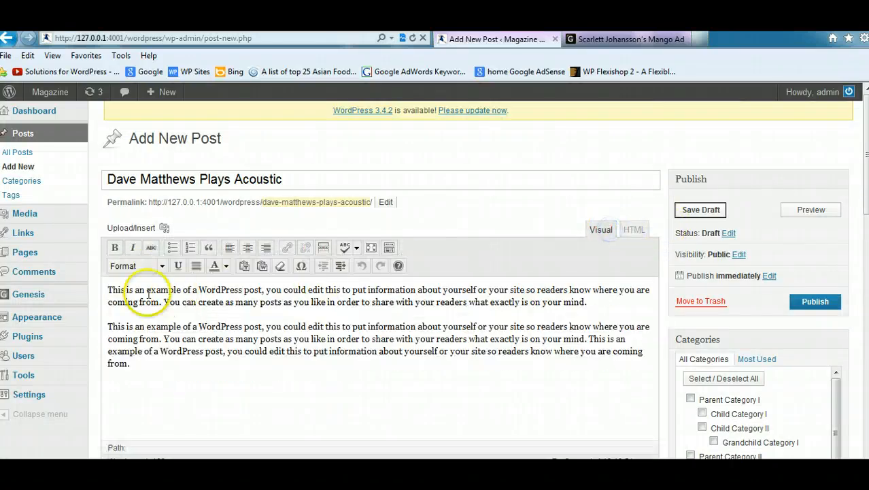
left_click(110, 288)
key("Return")
left_click(164, 228)
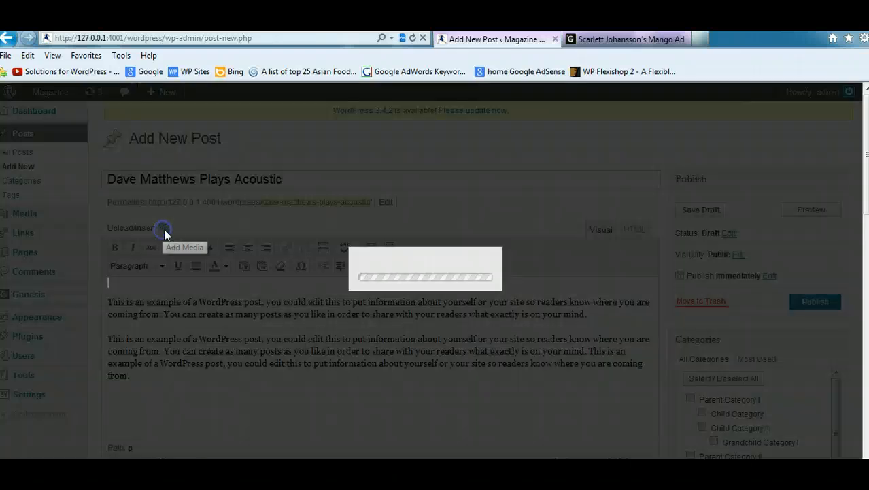
left_click(269, 199)
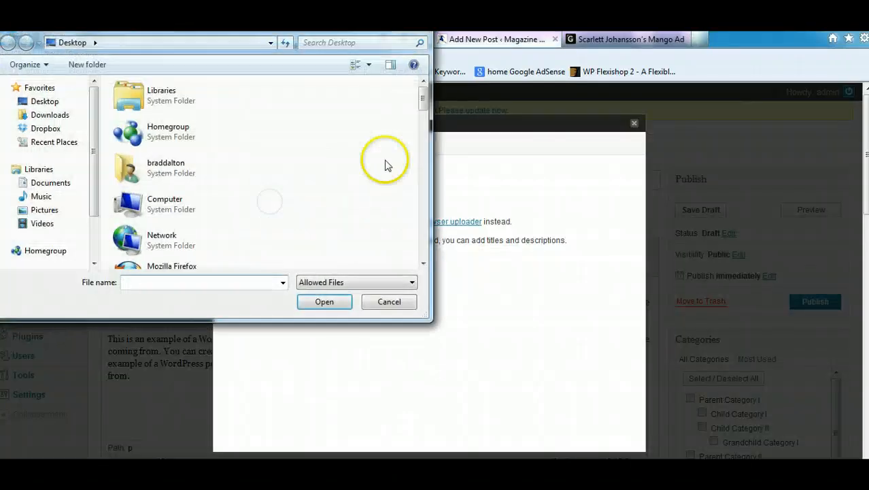
left_click_drag(422, 97, 421, 165)
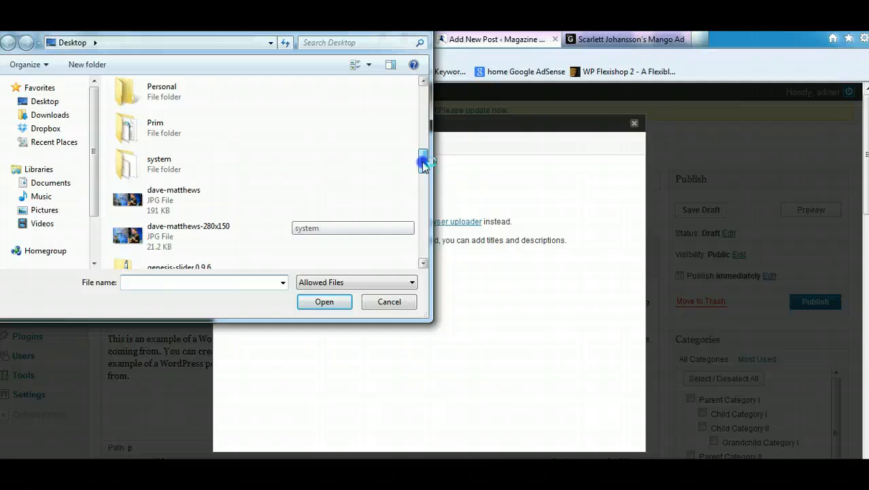
double_click(176, 203)
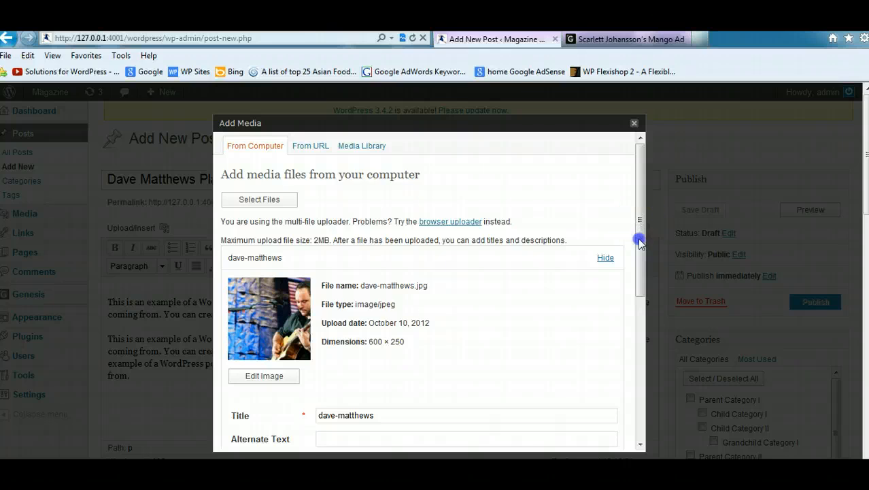
Copy the uploaded image's title dave-matthews into its alternate text.
left_click_drag(640, 241, 639, 337)
left_click_drag(377, 225, 286, 225)
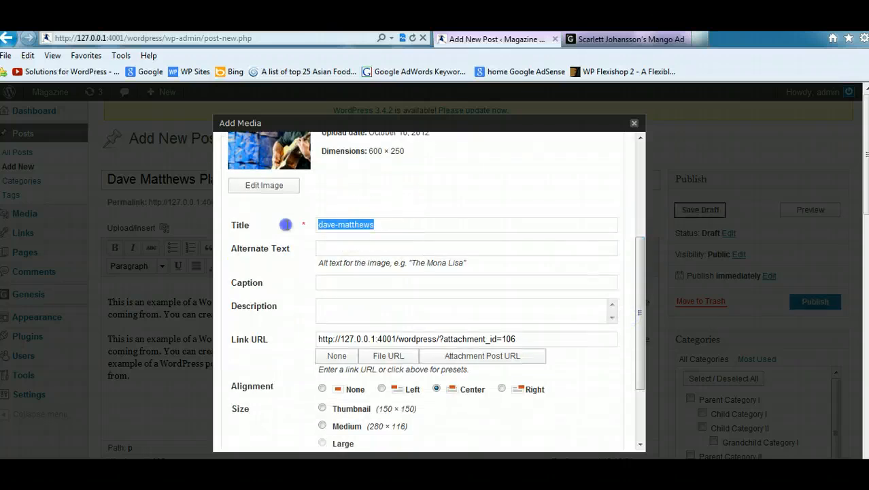
right_click(348, 227)
left_click(377, 264)
right_click(355, 246)
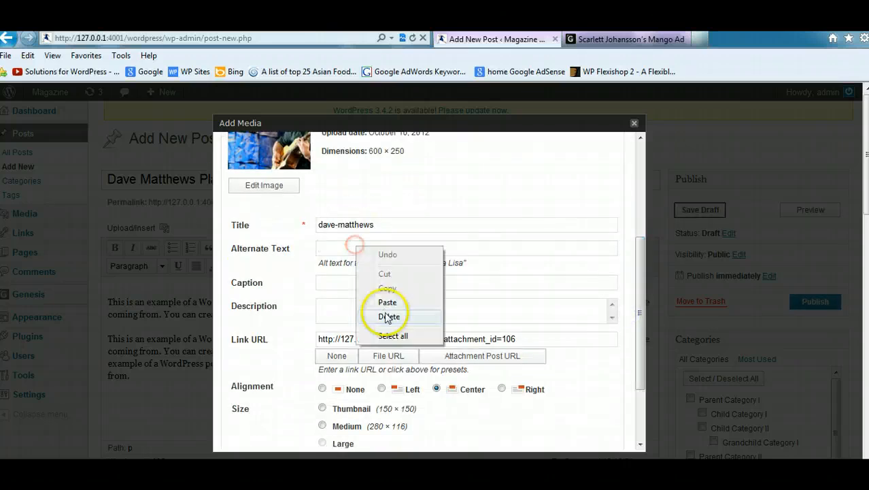
left_click(383, 301)
Set the uploaded image as the post's featured image and insert it centered at full size (600 × 250) into the post.
left_click_drag(637, 285, 632, 391)
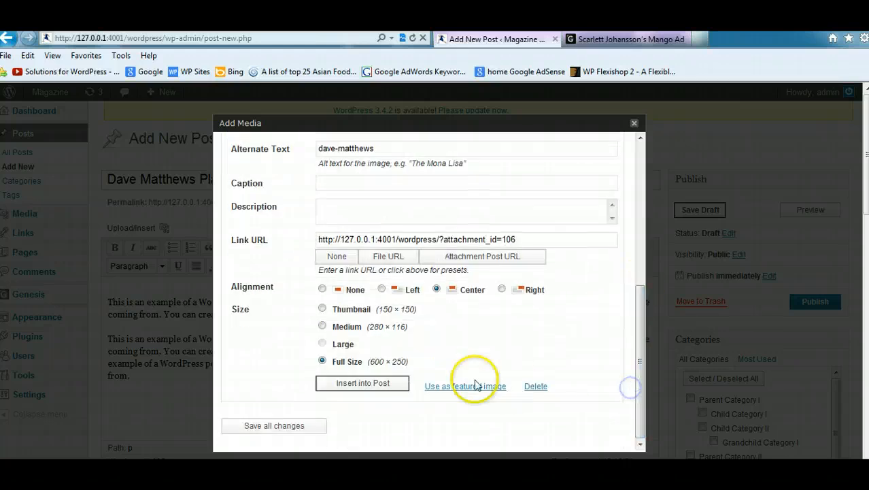
left_click(443, 385)
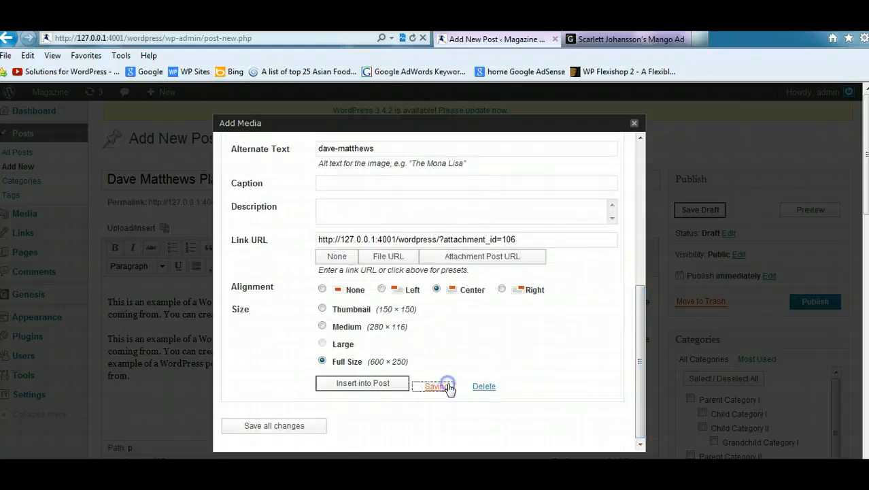
left_click(365, 383)
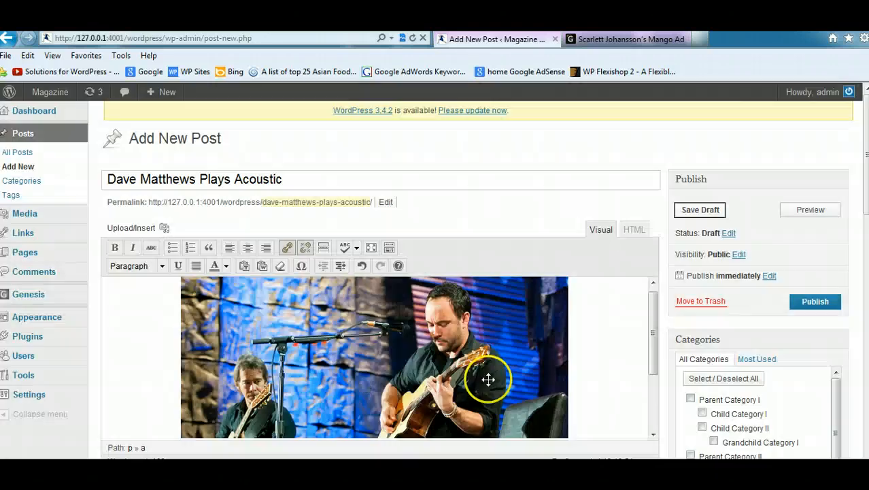
Save and preview the draft of the Dave Matthews Plays Acoustic post on the site, and publish it.
left_click(700, 210)
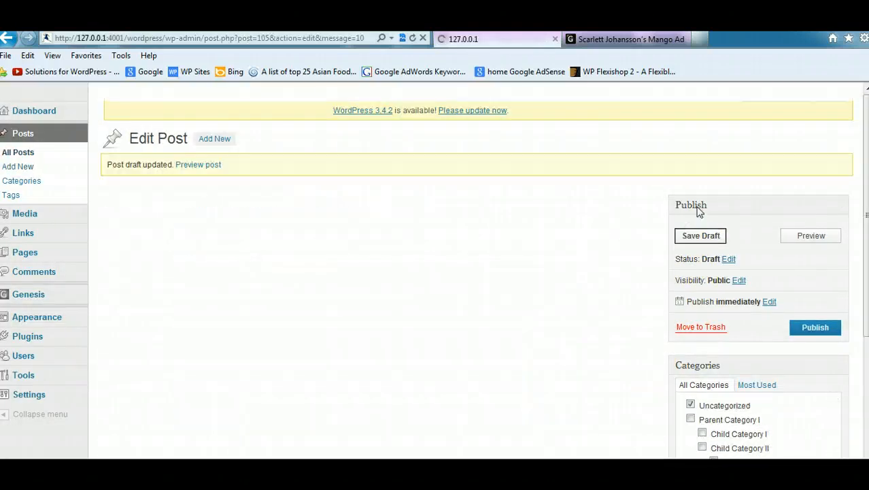
left_click(811, 235)
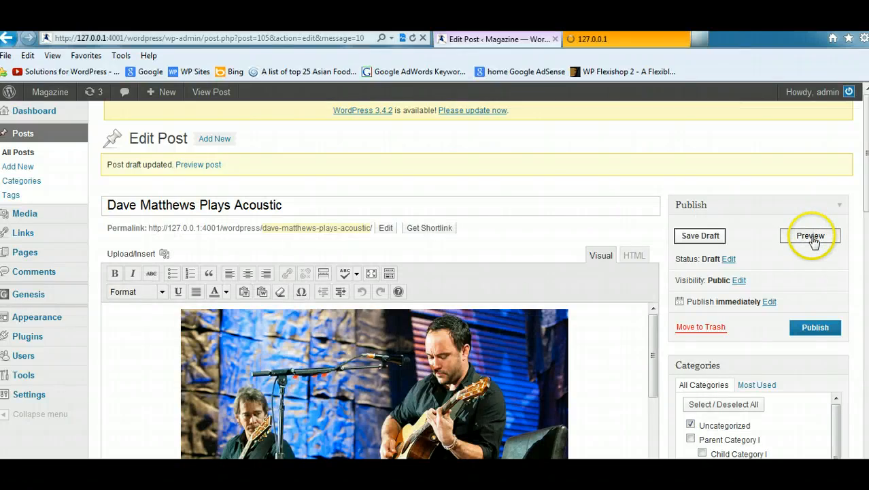
left_click(627, 40)
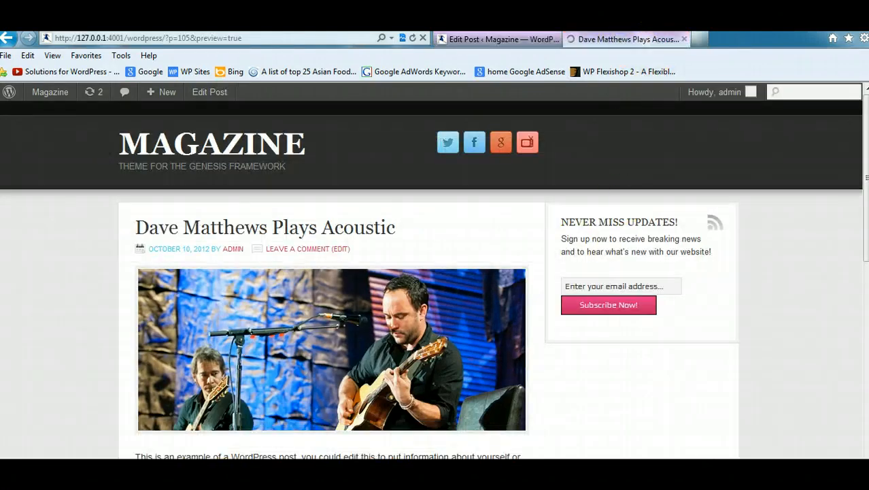
scroll(435, 272, "down", 3)
scroll(435, 272, "up", 3)
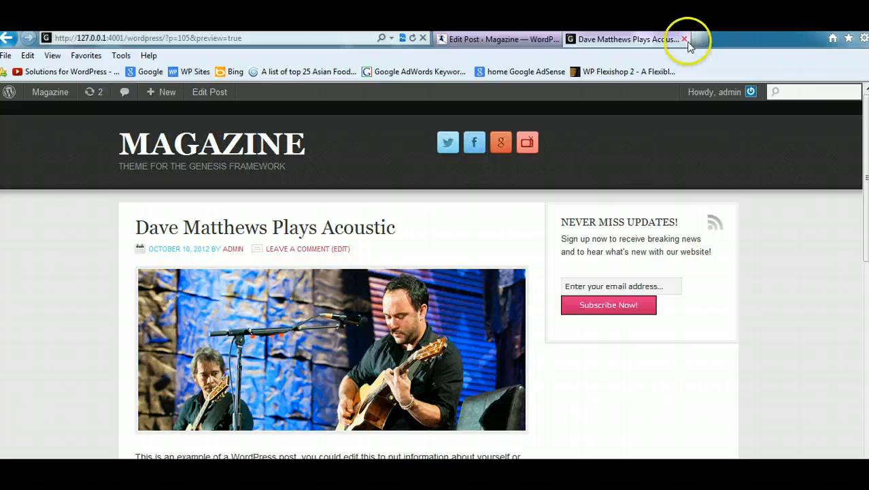
left_click(686, 39)
left_click(807, 328)
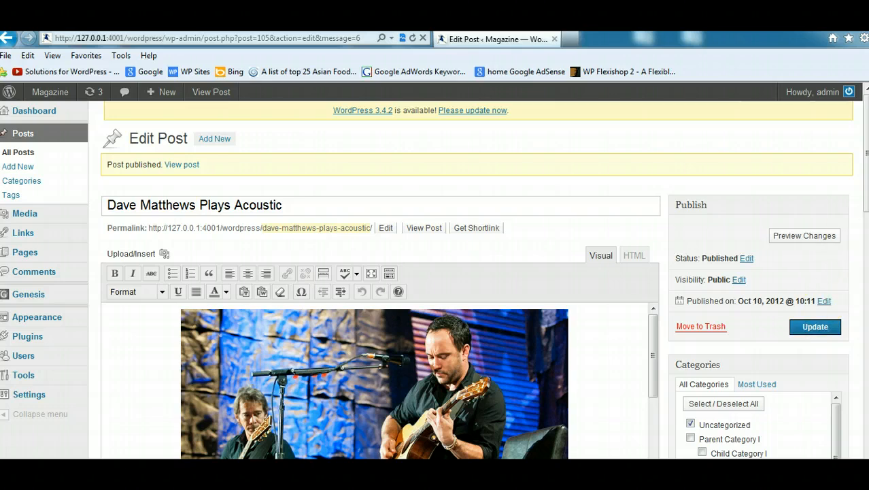
Switch to Notepad and record the published post's ID as "105," in a new note, then minimize the note.
scroll(434, 277, "down", 1)
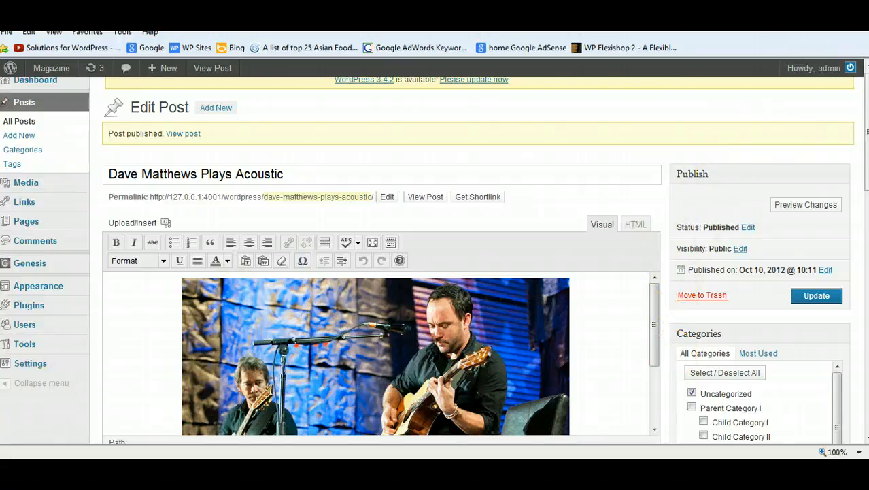
key("super")
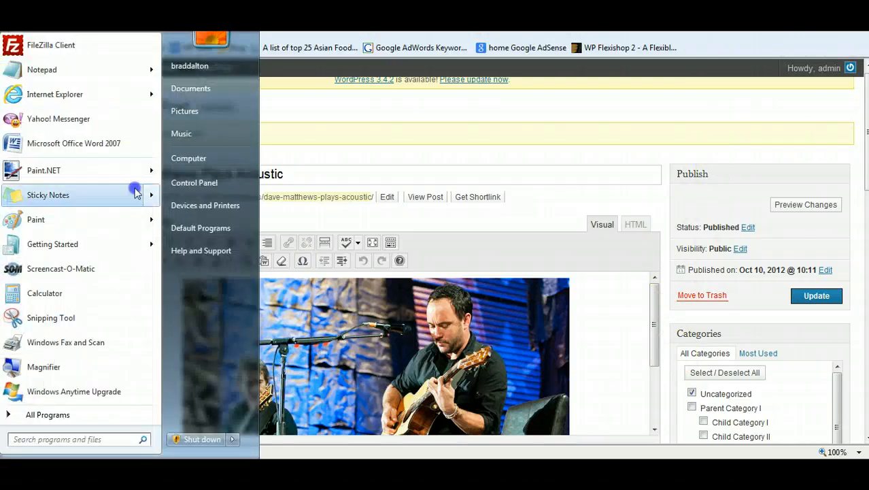
left_click(42, 70)
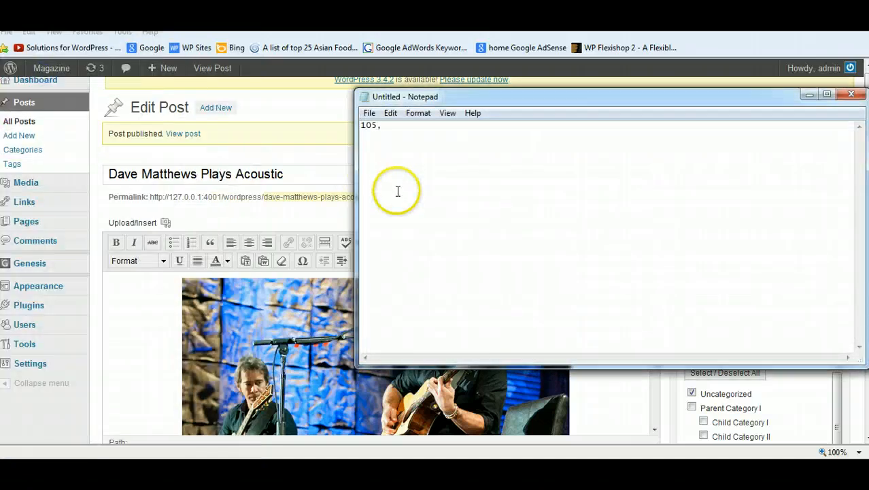
left_click(809, 95)
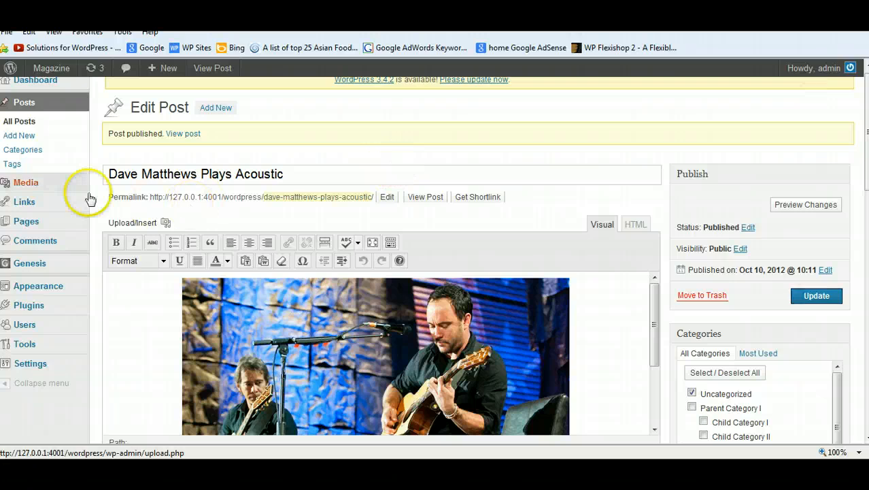
Open the Scarlett Johansson's Mango Ad post for editing and add its post ID after 105 in the Notepad note.
left_click(22, 127)
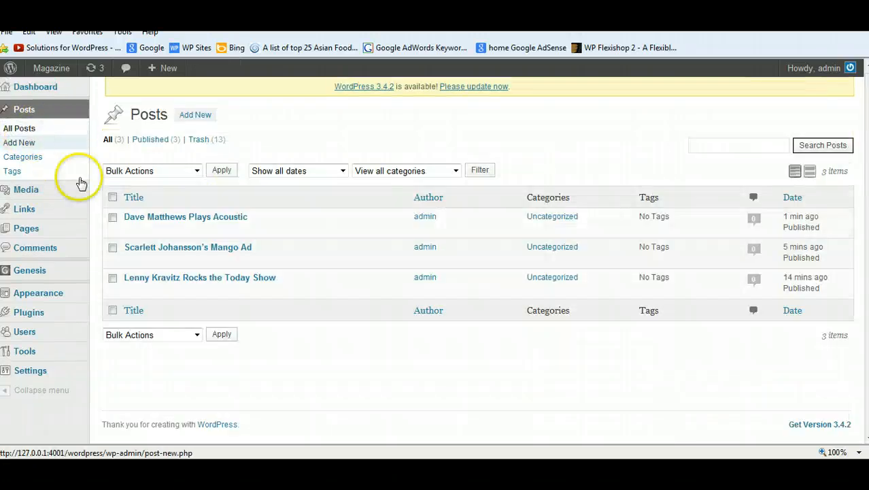
left_click(187, 250)
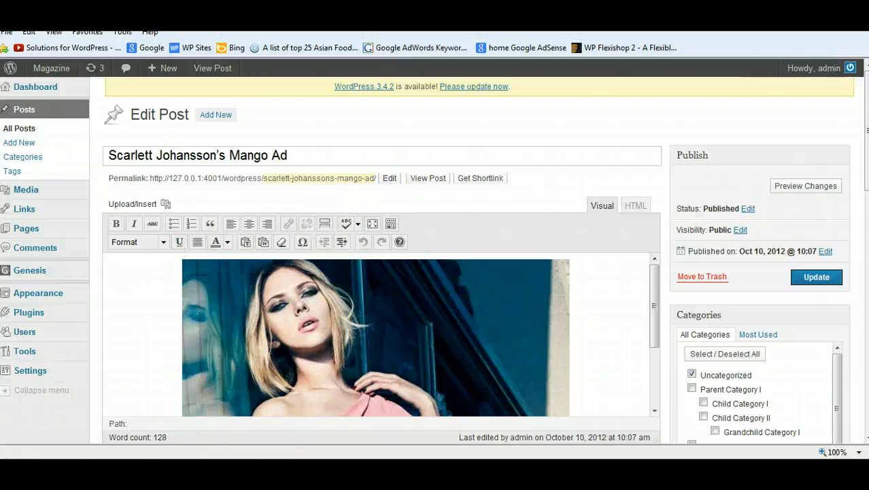
left_click(420, 477)
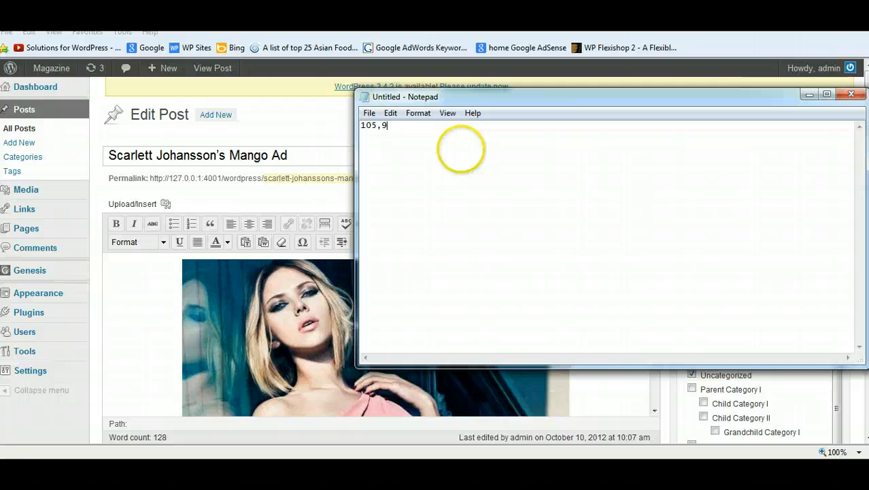
left_click(809, 95)
Open the site's widget management and add a Genesis - Featured Posts widget to the Home Right area.
mouse_move(44, 237)
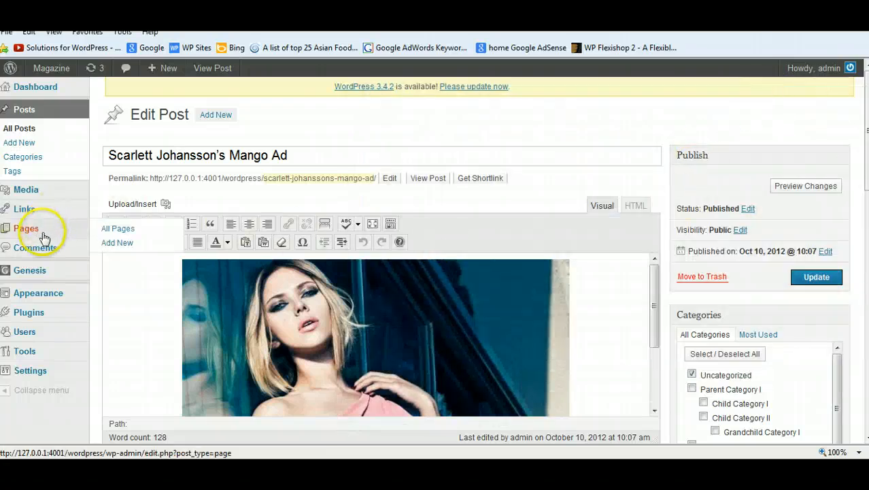
mouse_move(39, 294)
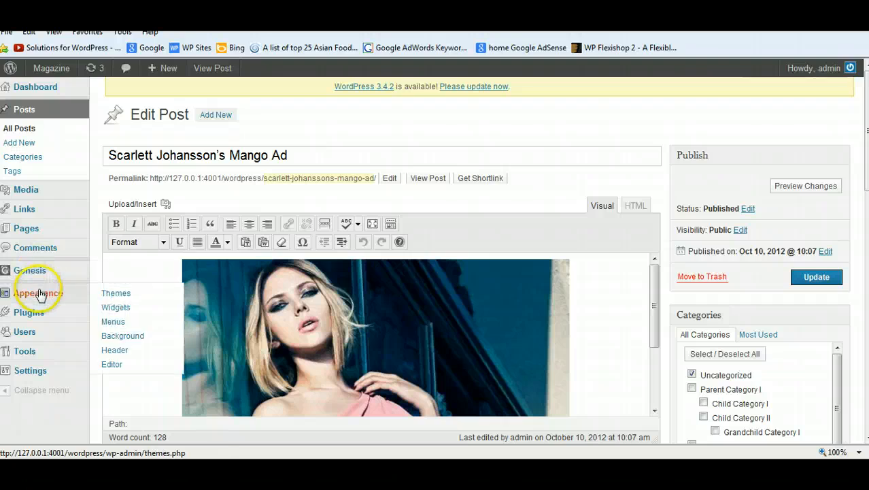
left_click(115, 308)
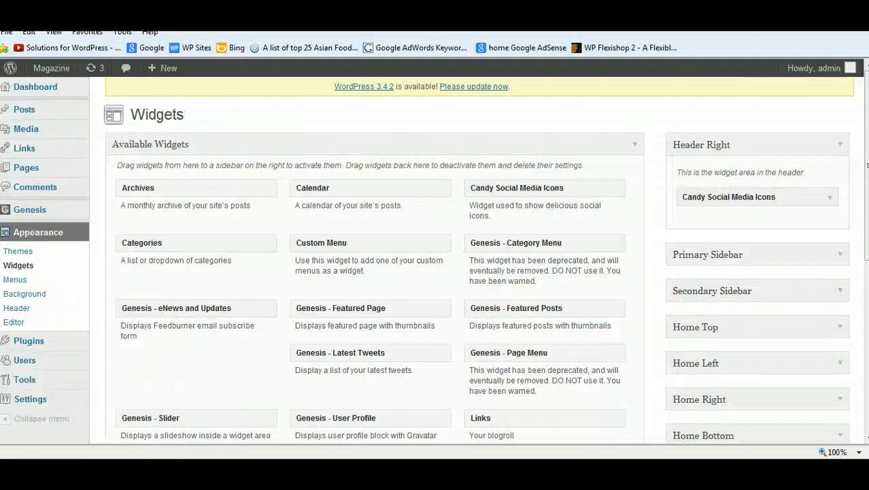
scroll(434, 260, "down", 3)
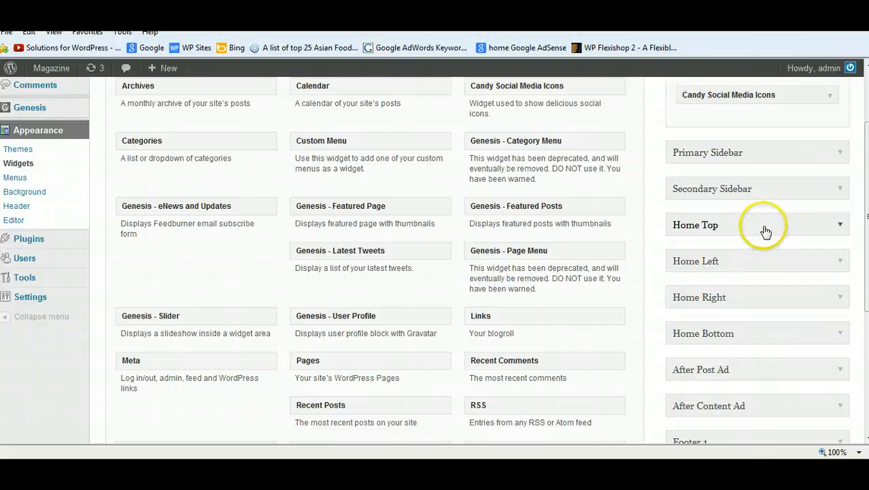
left_click(842, 298)
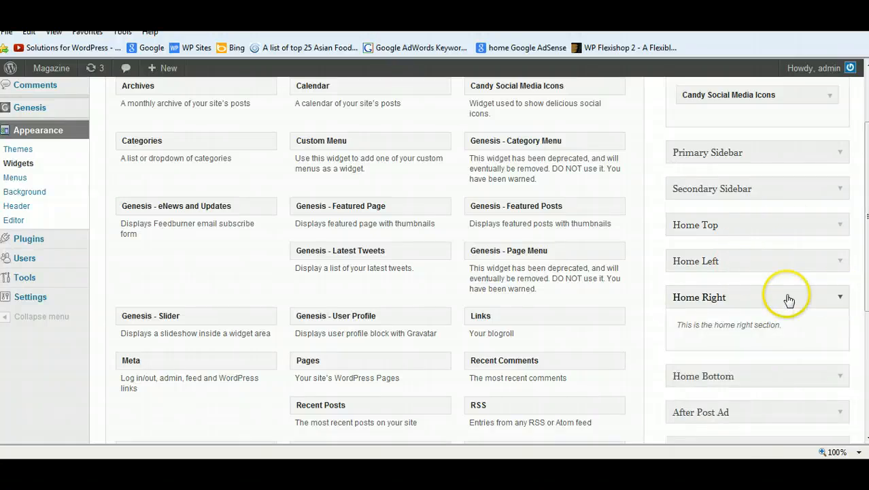
left_click_drag(515, 209, 721, 349)
Enable the featured image in the Home Right Featured Posts widget and set its image size to home-bottom (280x150).
scroll(435, 258, "down", 5)
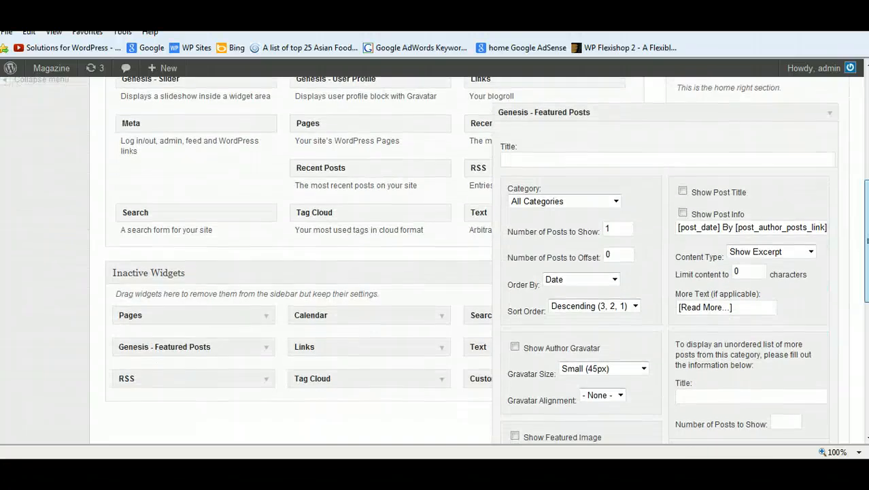
left_click_drag(867, 258, 867, 281)
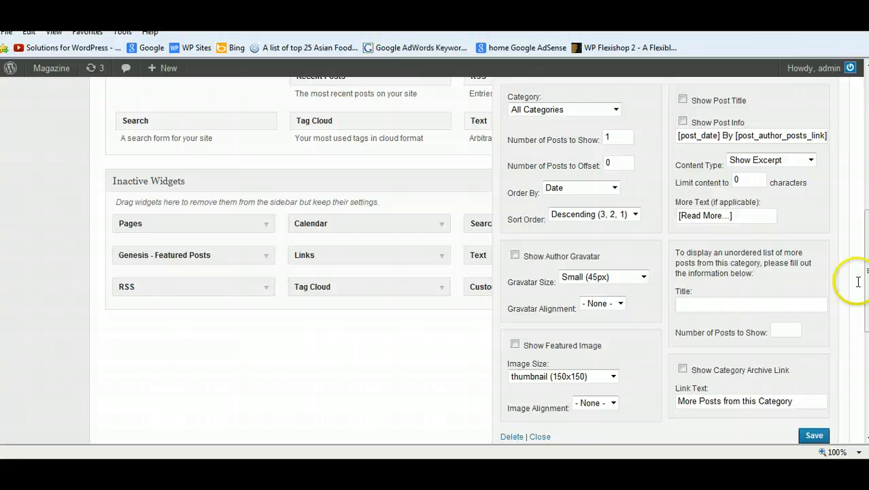
left_click(612, 376)
left_click(584, 399)
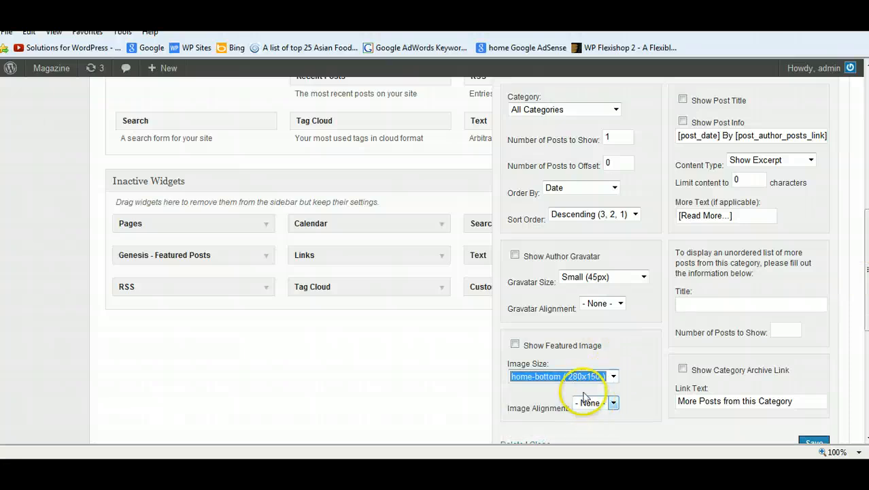
left_click(515, 345)
Set the Featured Posts widget's content type to Show Content Limit with a character limit, and close the widget's settings.
left_click(811, 161)
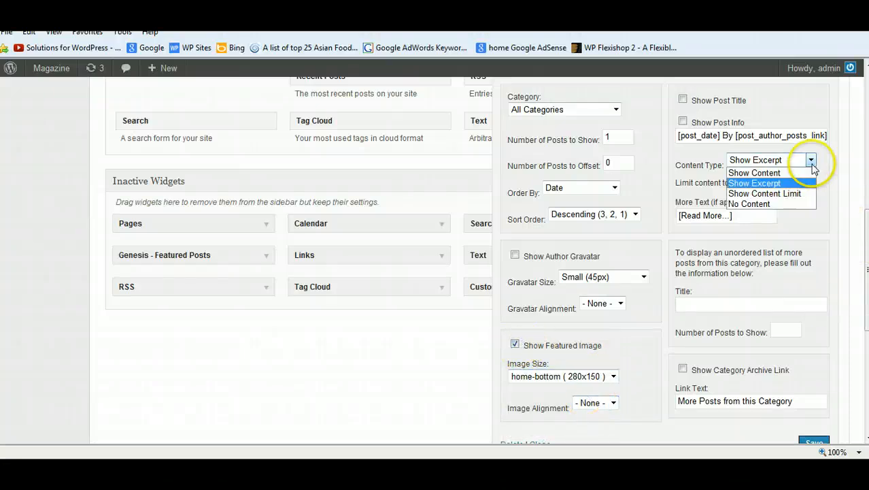
left_click(772, 192)
left_click(735, 179)
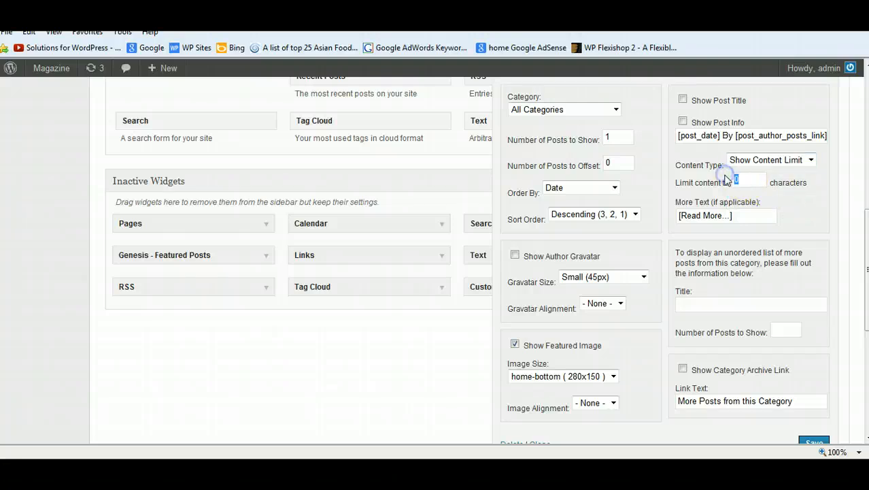
mouse_move(867, 272)
left_mouse_down()
mouse_move(867, 289)
mouse_move(867, 271)
left_mouse_up()
scroll(819, 317, "down", 3)
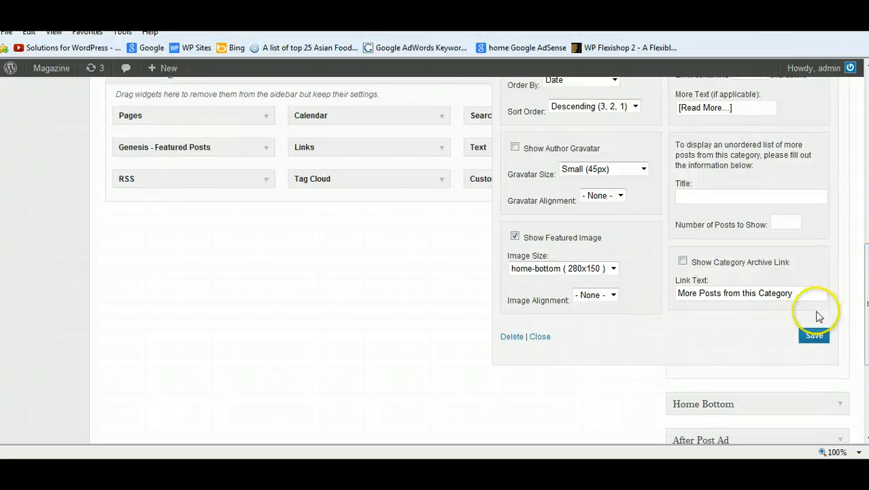
left_click(540, 329)
scroll(272, 204, "up", 5)
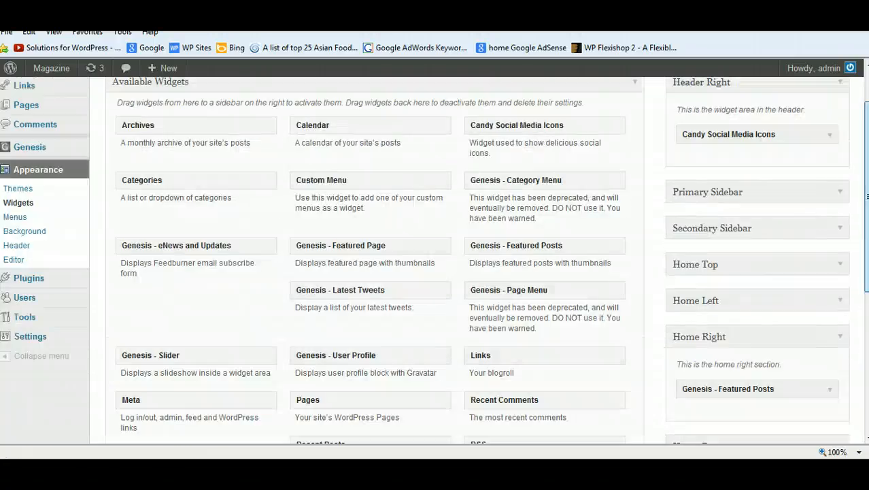
In the Genesis slider settings, extend the included post IDs to 81,105,95 with the IDs copied from the Notepad note.
mouse_move(49, 219)
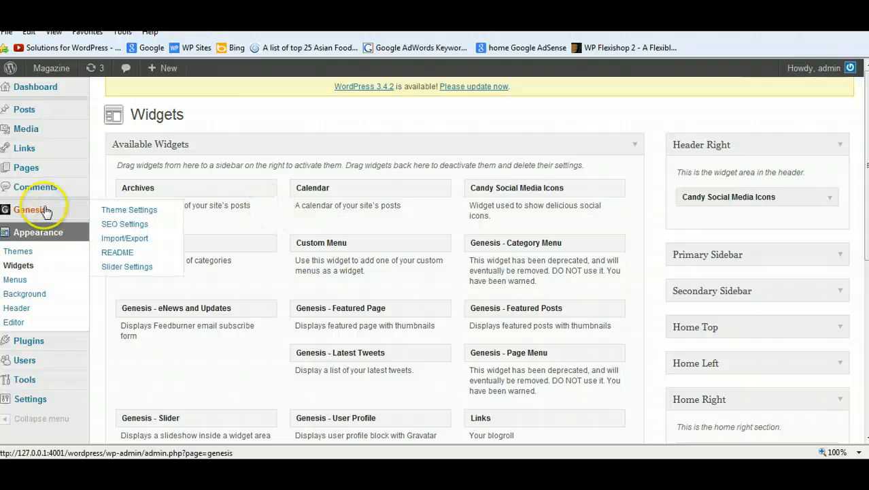
left_click(122, 267)
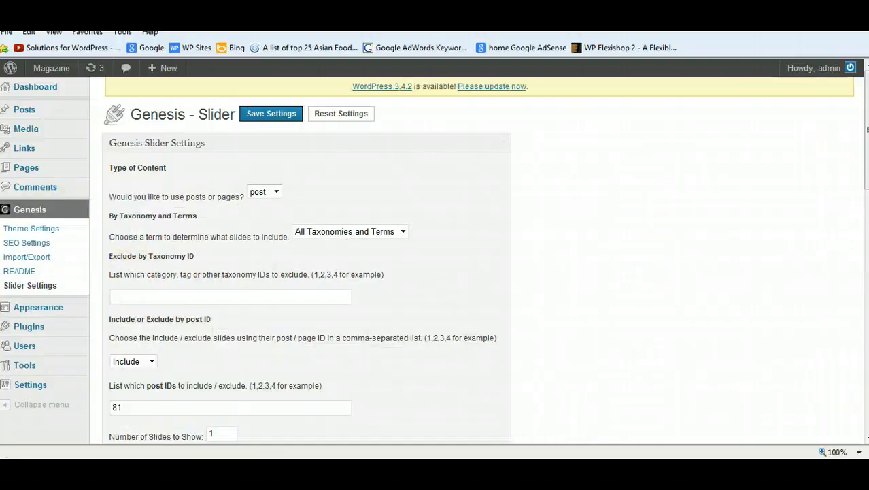
scroll(854, 160, "down", 3)
left_click(343, 454)
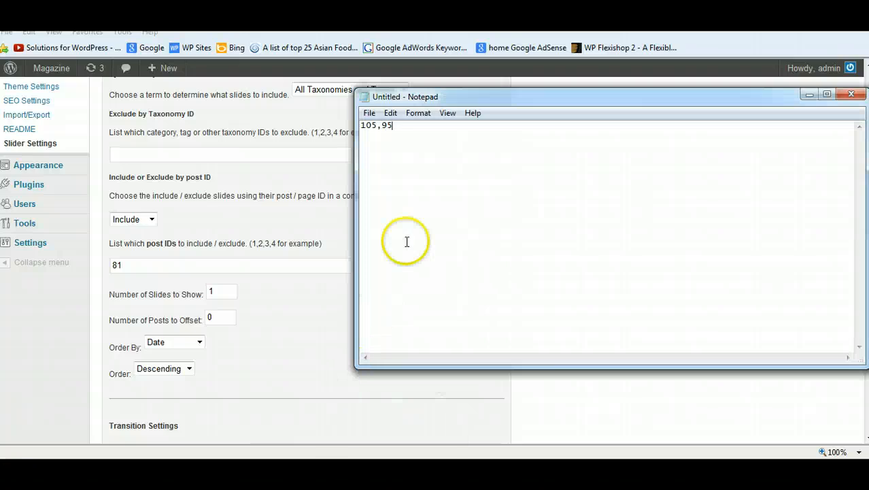
right_click(361, 131)
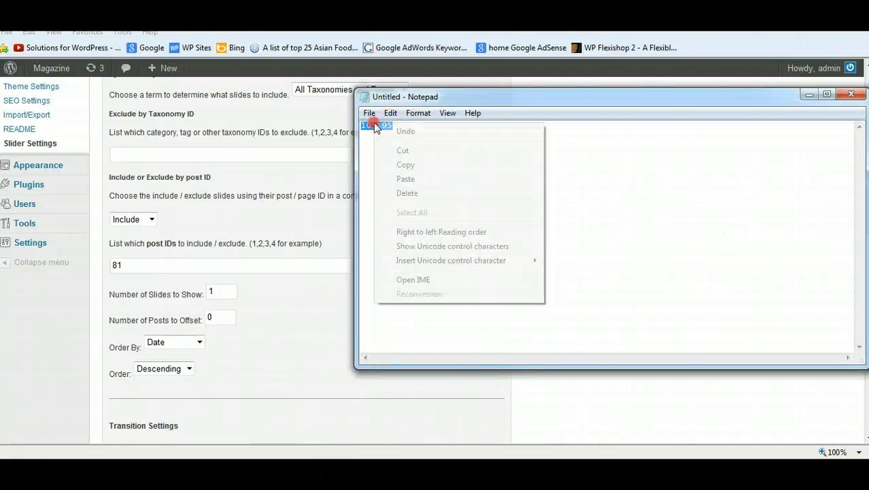
left_click(405, 164)
left_click(809, 94)
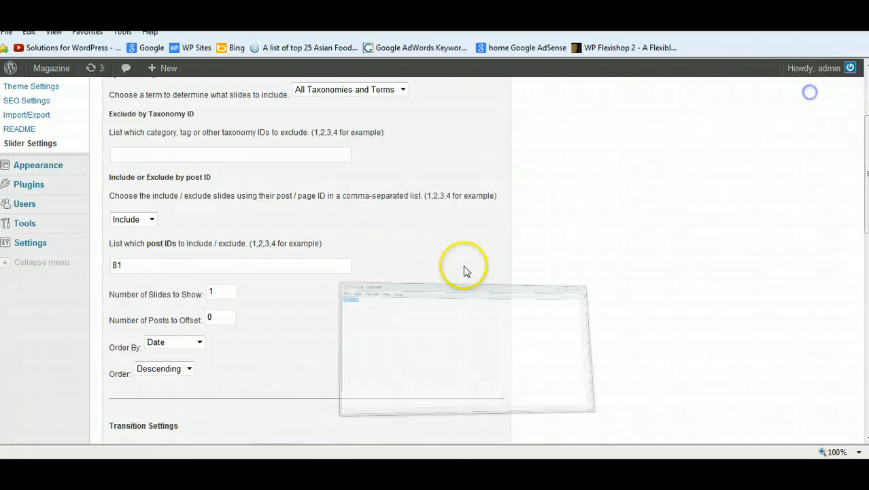
right_click(155, 264)
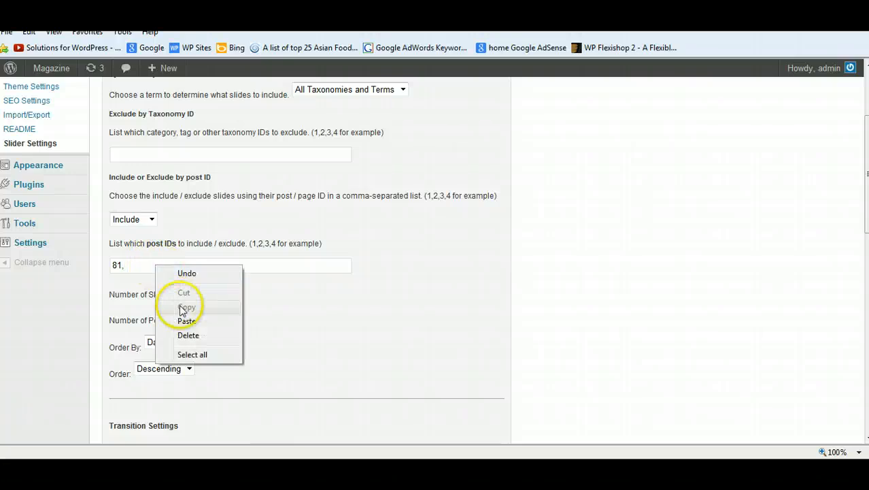
left_click(188, 320)
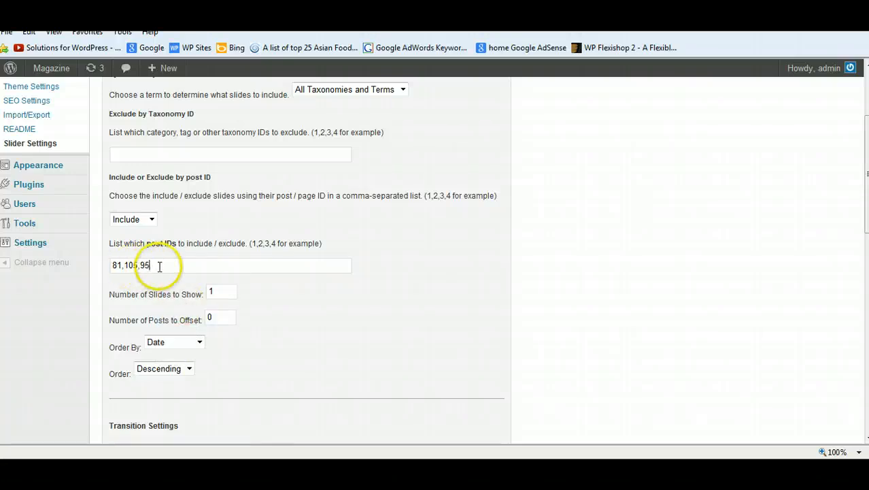
Set the slider's number of slides to show to 3 and save the slider settings.
left_click_drag(151, 264, 92, 260)
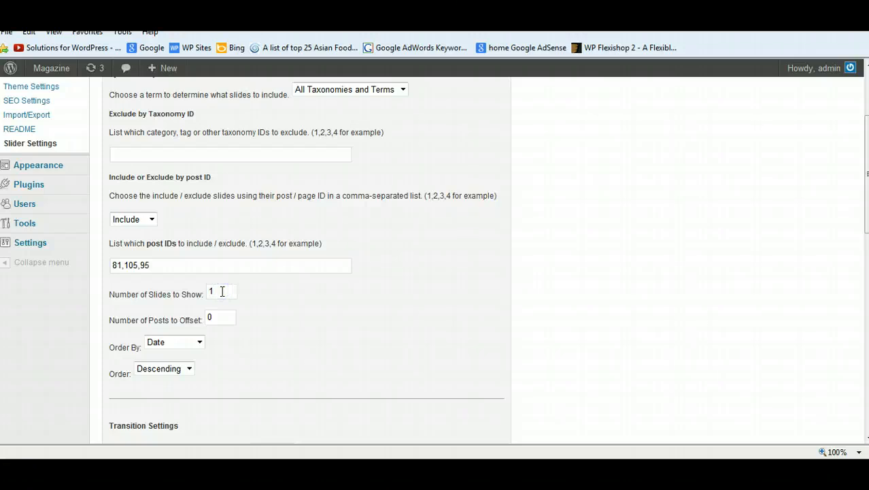
scroll(306, 259, "up", 3)
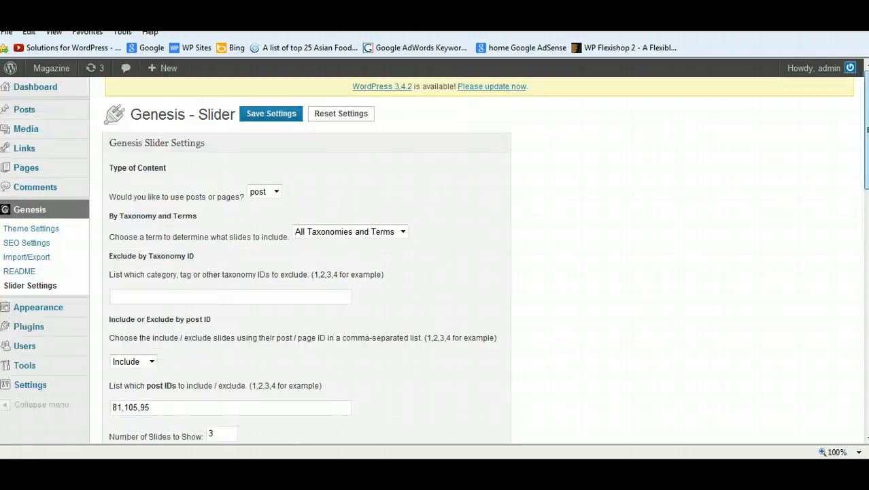
left_click(279, 117)
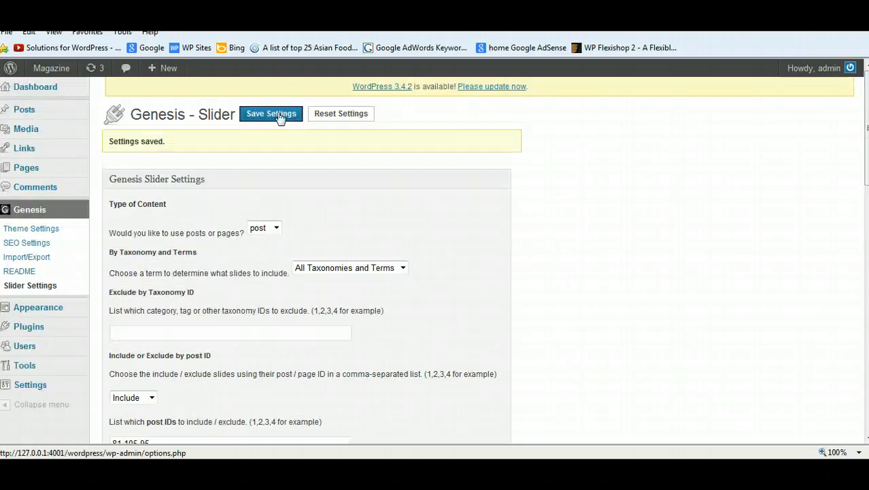
Reload the local Magazine home page and examine its rotating slider and the two featured post widgets below it.
mouse_move(75, 471)
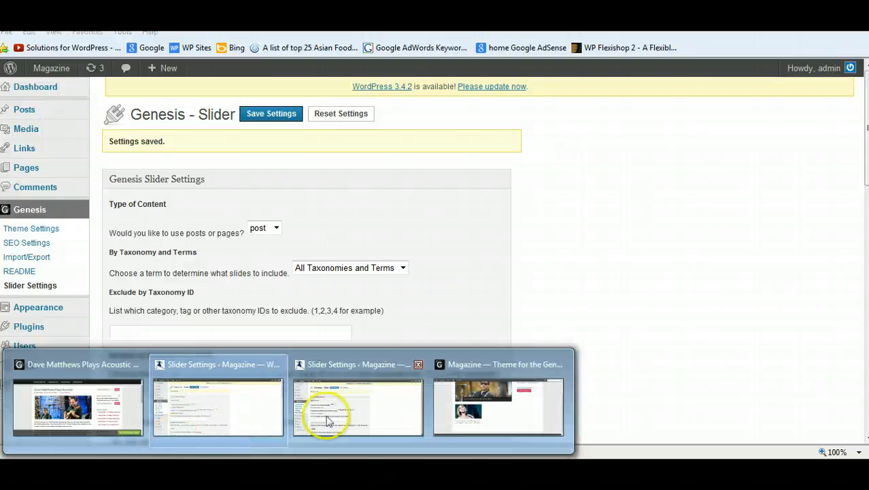
left_click(529, 428)
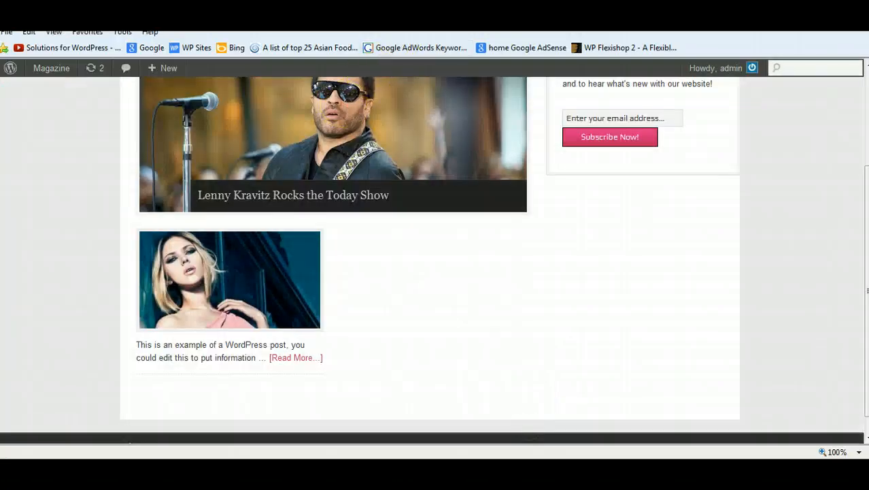
key("F5")
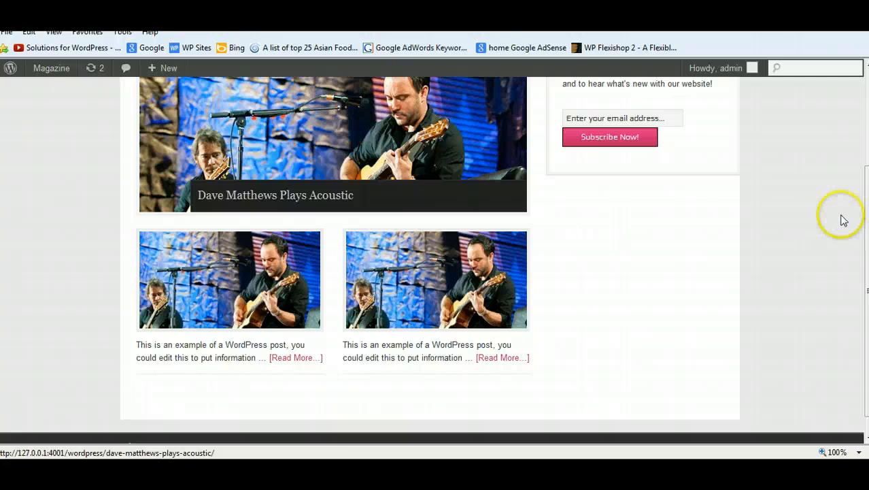
scroll(840, 219, "up", 3)
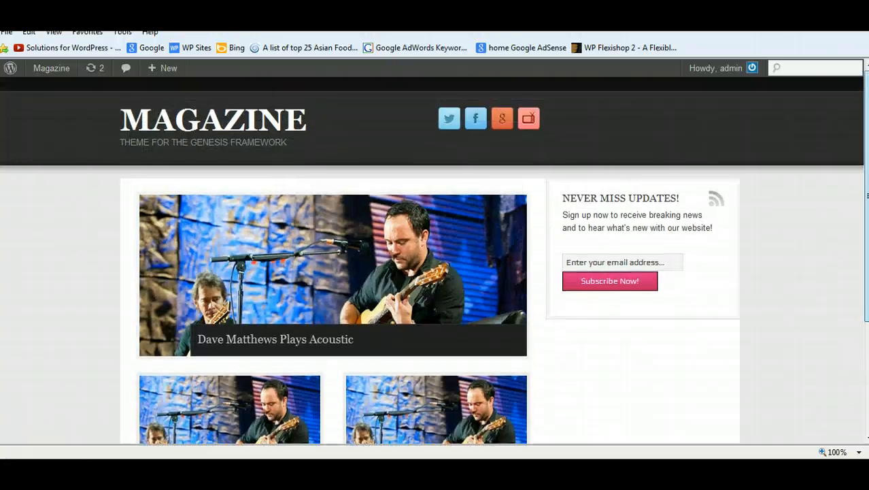
scroll(434, 258, "down", 1)
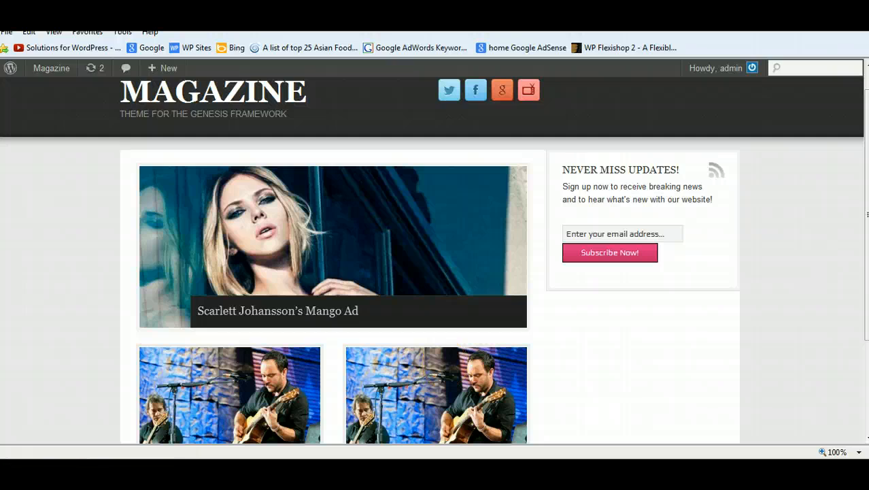
scroll(447, 371, "down", 2)
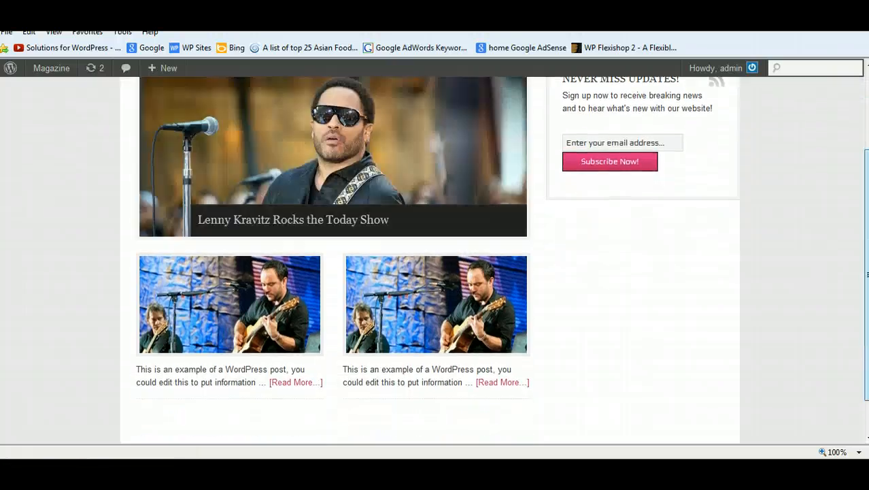
scroll(436, 261, "up", 2)
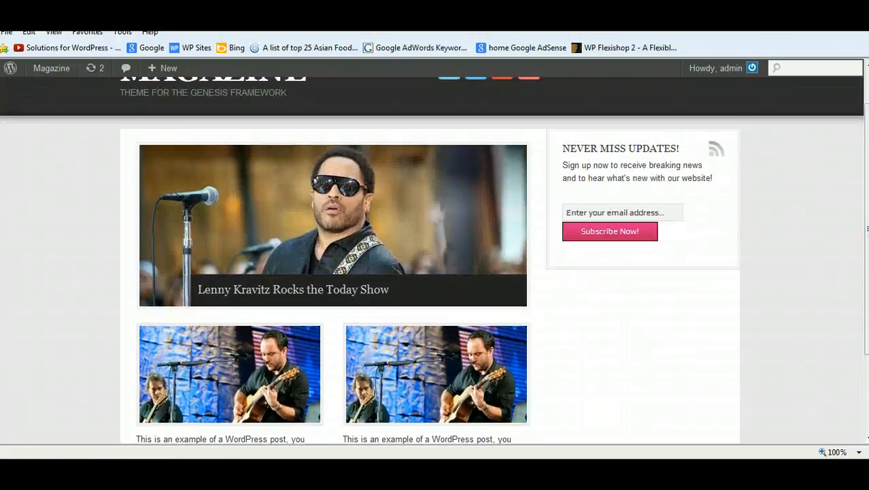
scroll(435, 272, "up", 1)
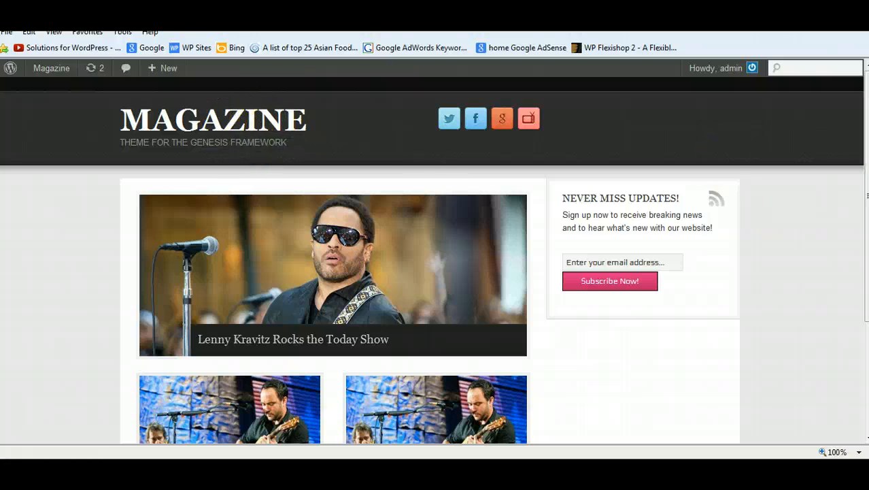
scroll(435, 258, "down", 2)
scroll(435, 258, "down", 1)
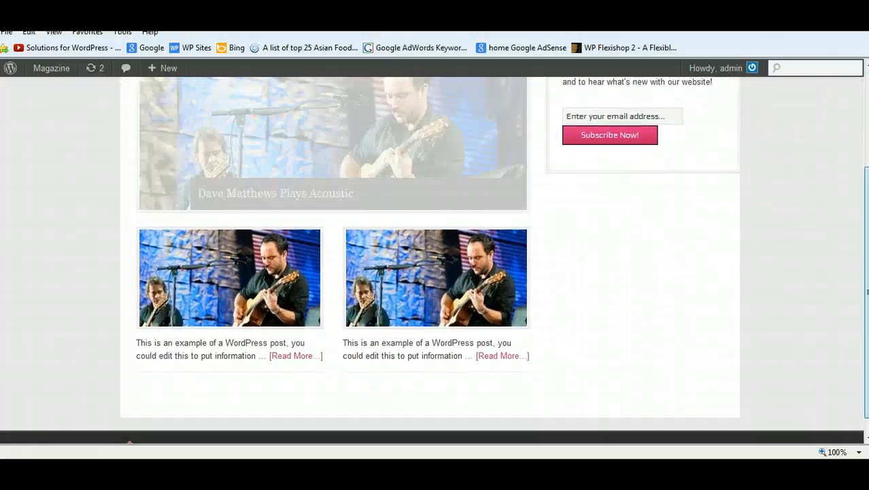
scroll(435, 259, "down", 1)
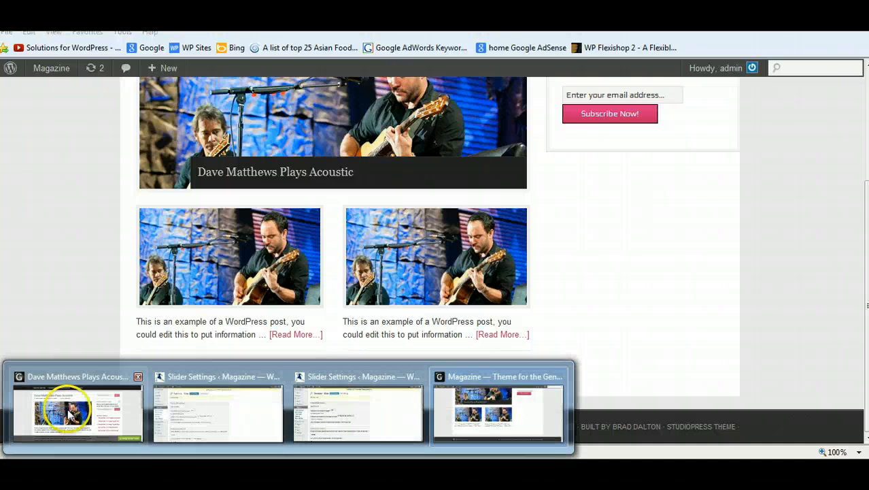
Go to the StudioPress Magazine demo home page and examine its slider, featured post sections and sidebar for comparison.
left_click(70, 414)
left_click_drag(868, 157, 868, 128)
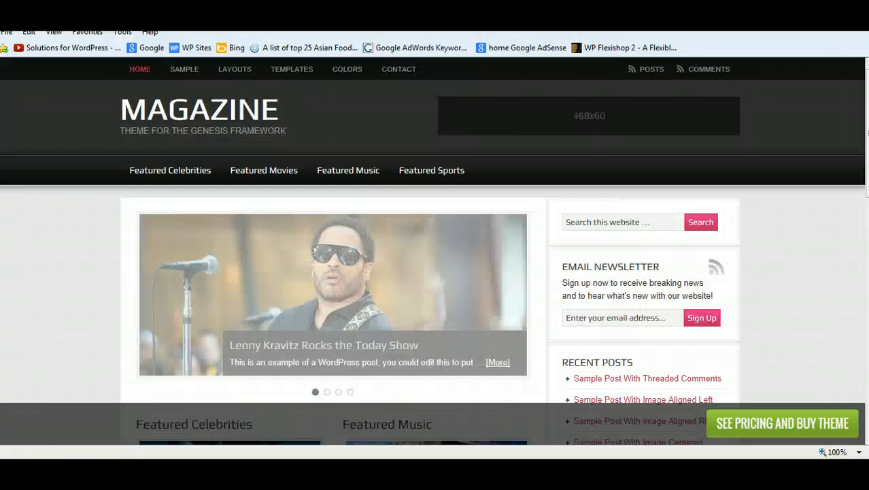
left_click_drag(868, 128, 868, 360)
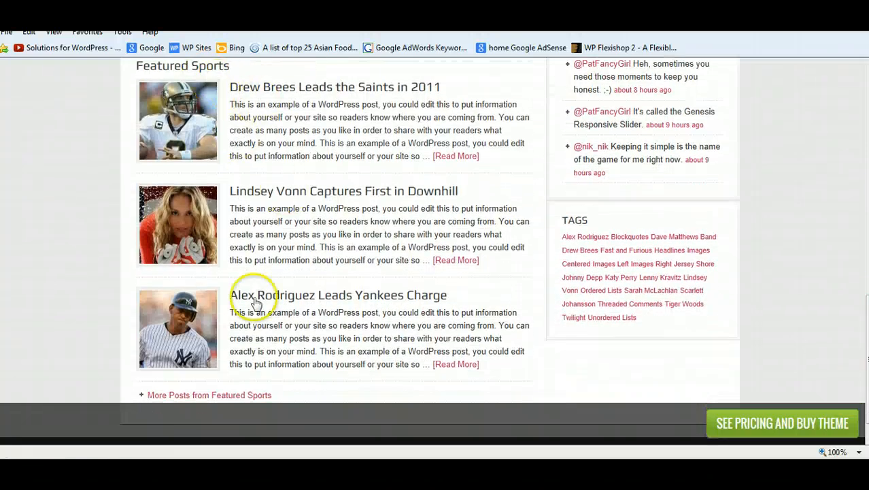
left_click_drag(868, 323, 868, 165)
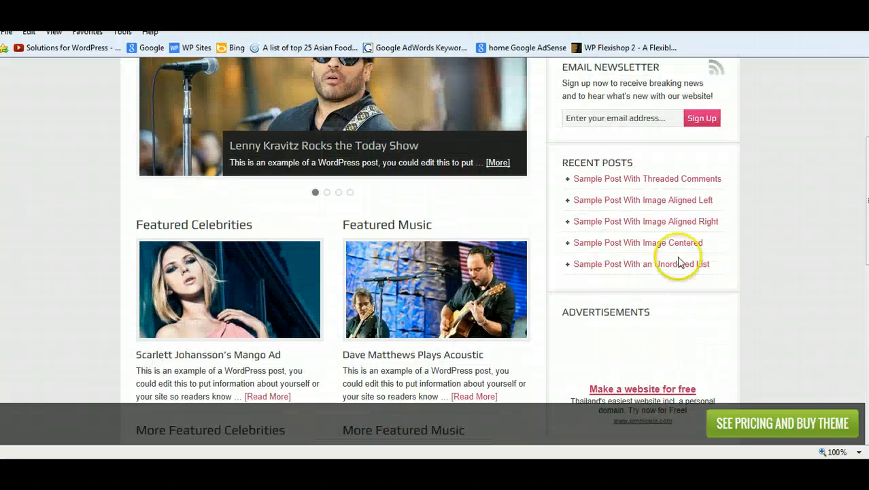
scroll(751, 282, "down", 6)
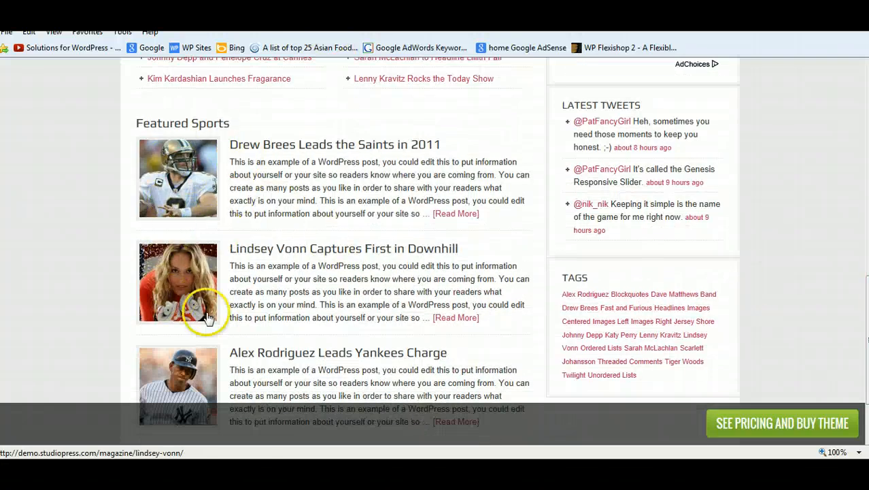
left_click_drag(868, 339, 868, 133)
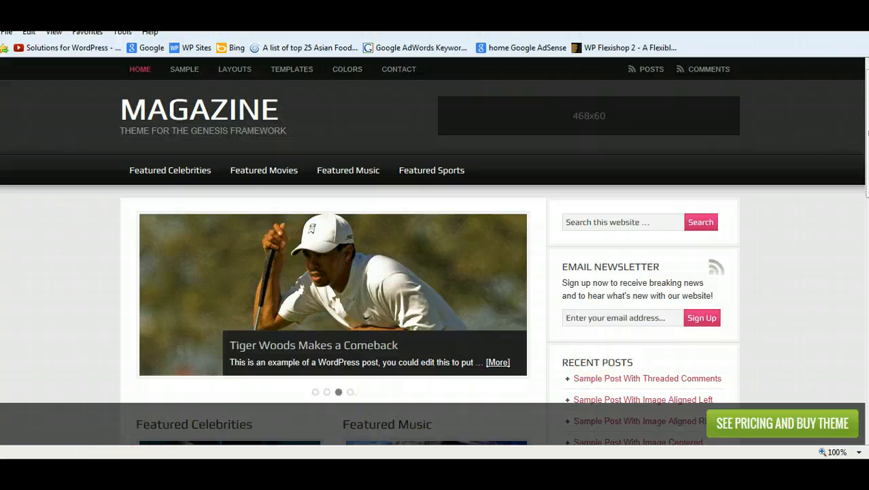
Return to the local site's WordPress admin and open the menu management page.
key("alt+Tab")
key("alt+Tab")
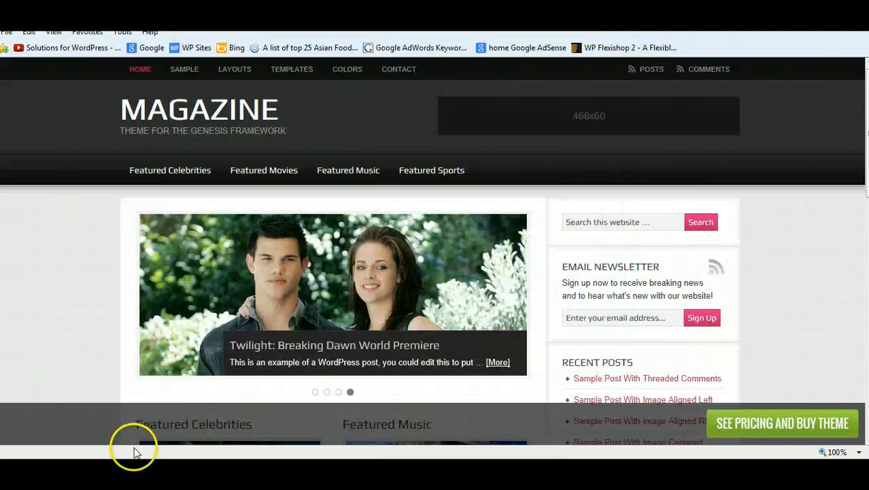
left_click(168, 469)
left_click(483, 413)
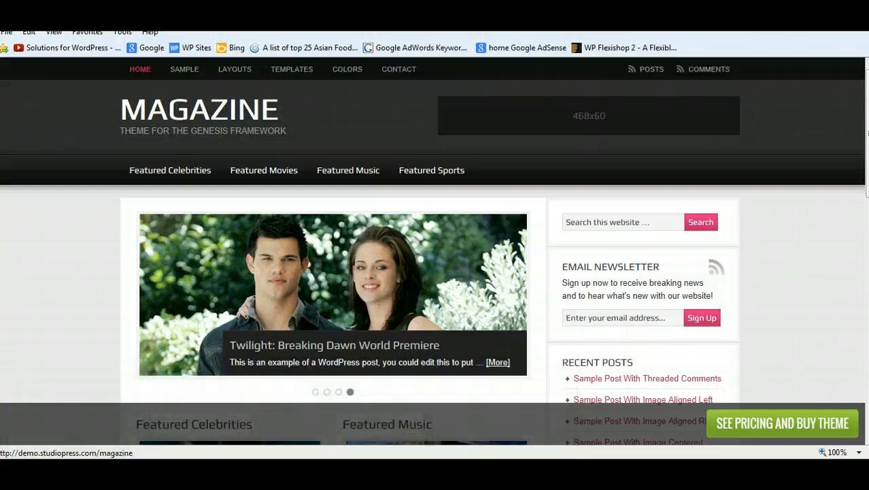
left_click(476, 17)
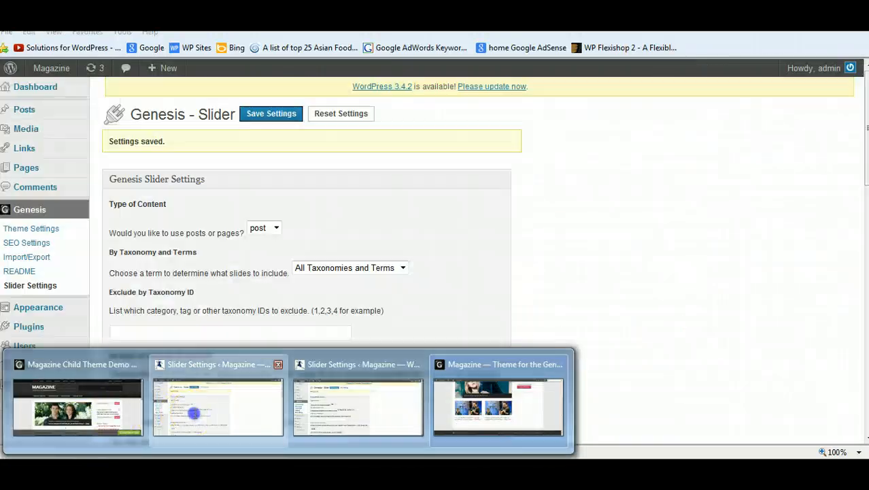
left_click(194, 411)
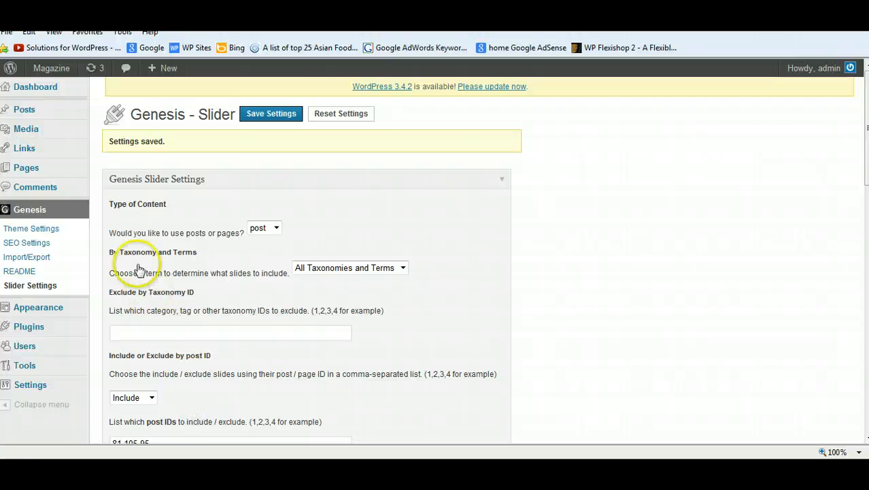
mouse_move(46, 314)
mouse_move(39, 348)
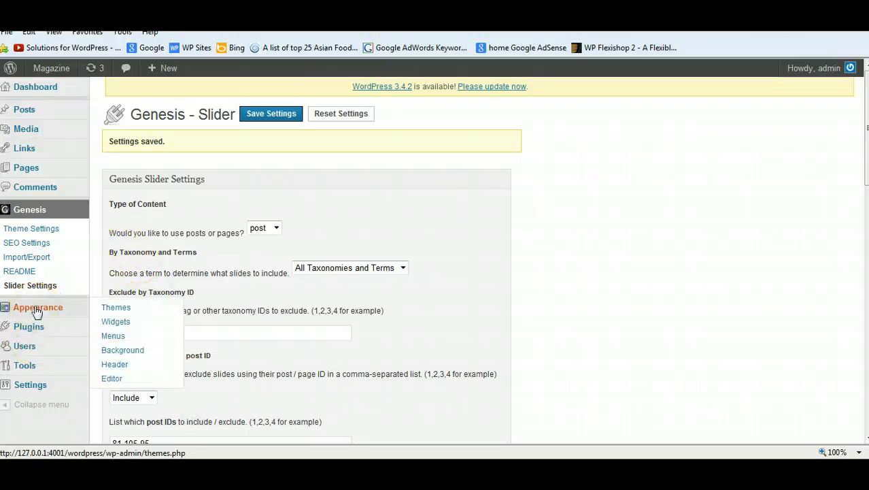
left_click(111, 337)
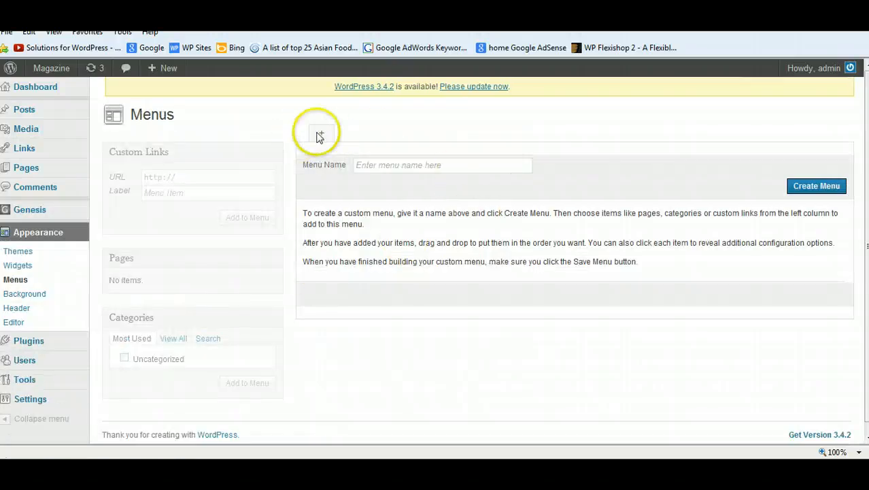
Create a custom menu named Main Menu.
left_click(386, 164)
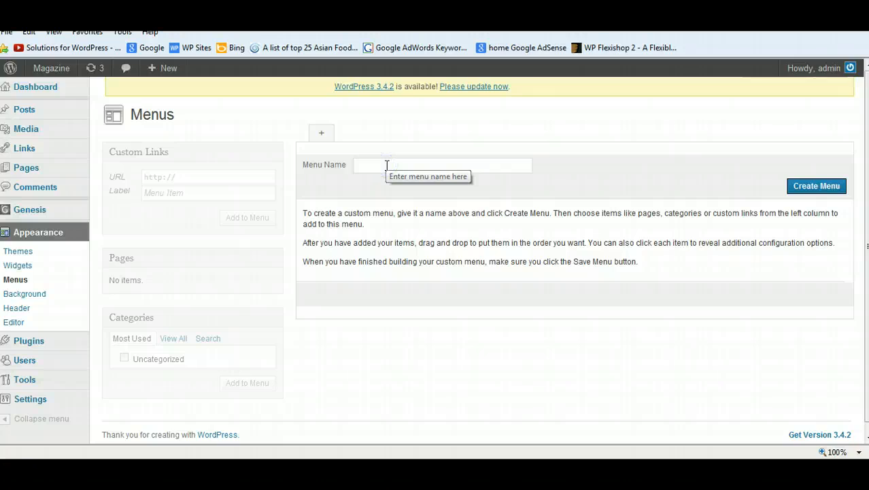
type("Main Men")
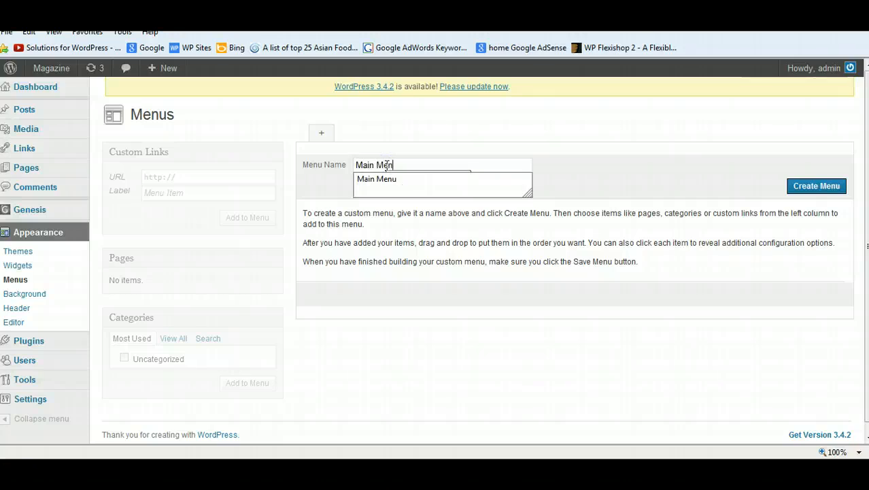
type("u")
left_click(819, 194)
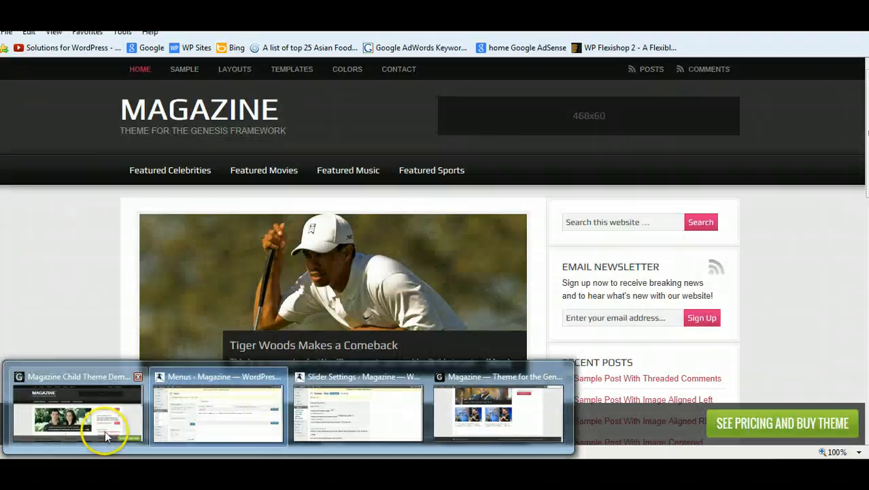
Check the navigation menus at the head of the StudioPress Magazine demo home page.
left_click(107, 431)
mouse_move(194, 72)
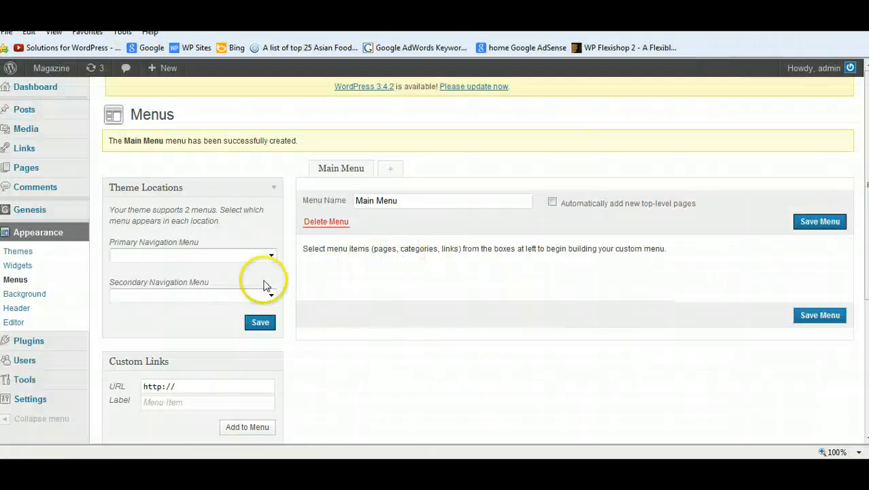
Install the WordPress importer from the site's import tools, activate it and run it.
scroll(804, 232, "down", 5)
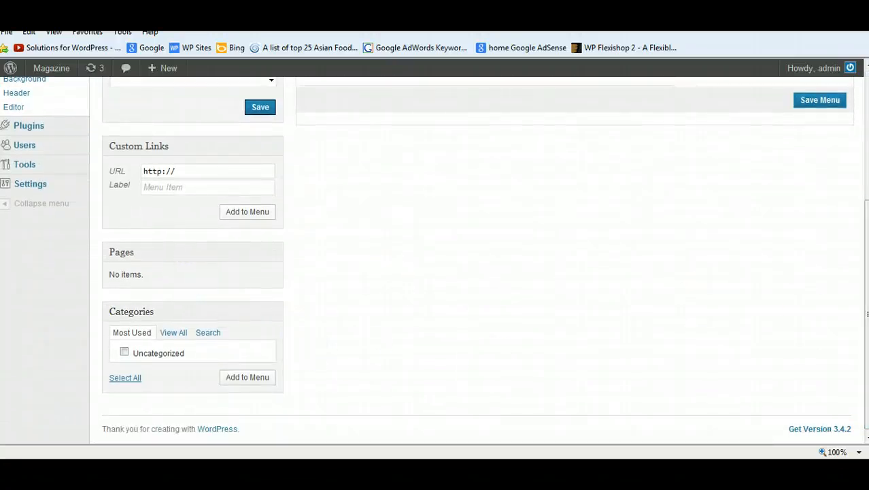
scroll(194, 283, "up", 3)
scroll(193, 282, "up", 3)
mouse_move(35, 353)
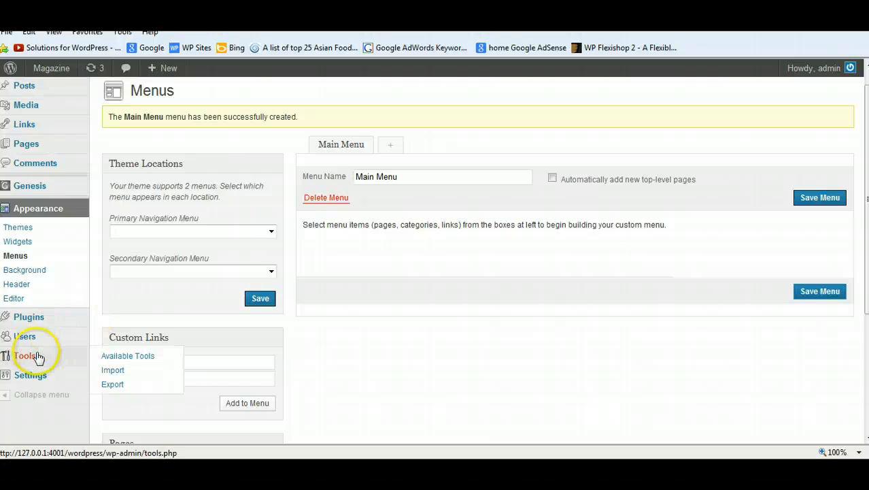
left_click(112, 370)
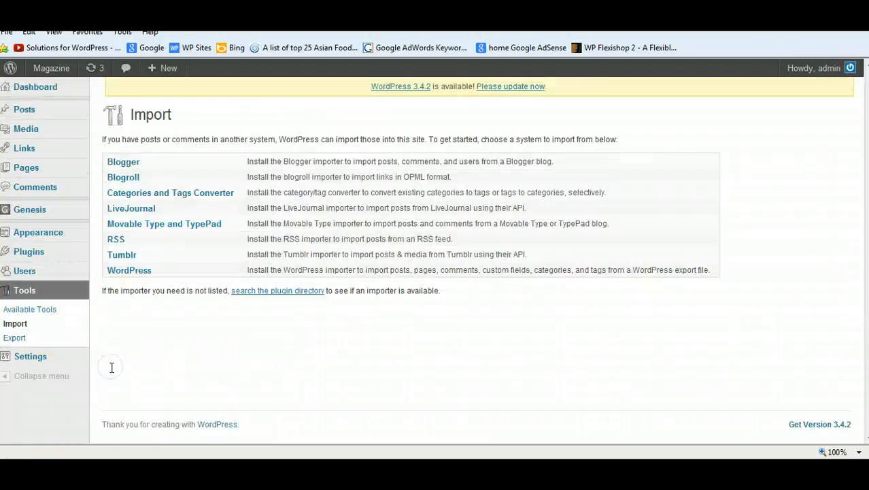
left_click(131, 272)
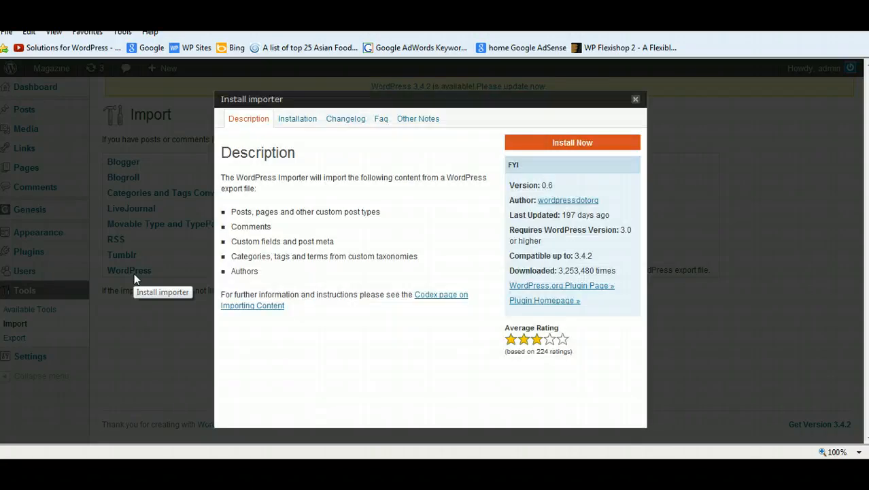
left_click(578, 143)
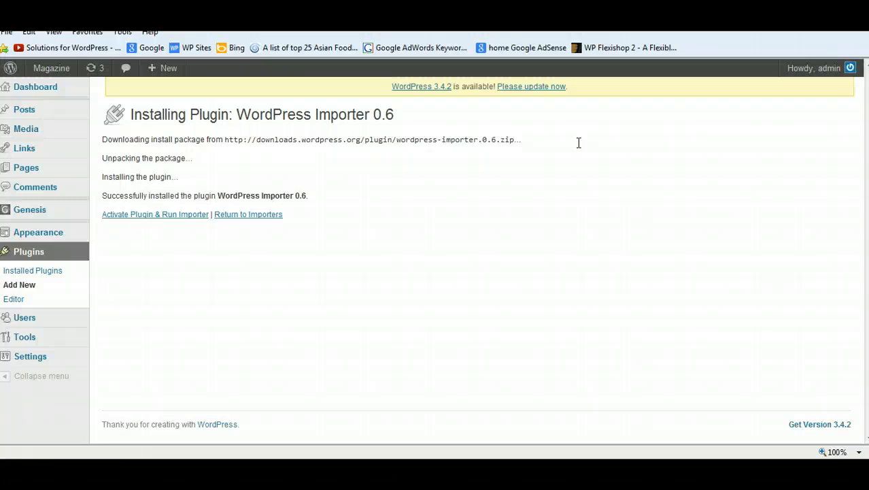
left_click(165, 215)
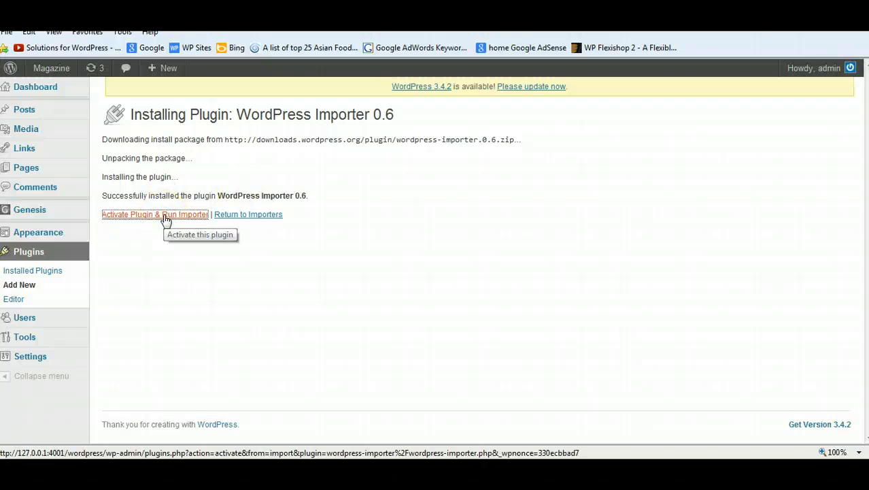
Upload the magazine XML file from the desktop to the WordPress importer.
left_click(437, 197)
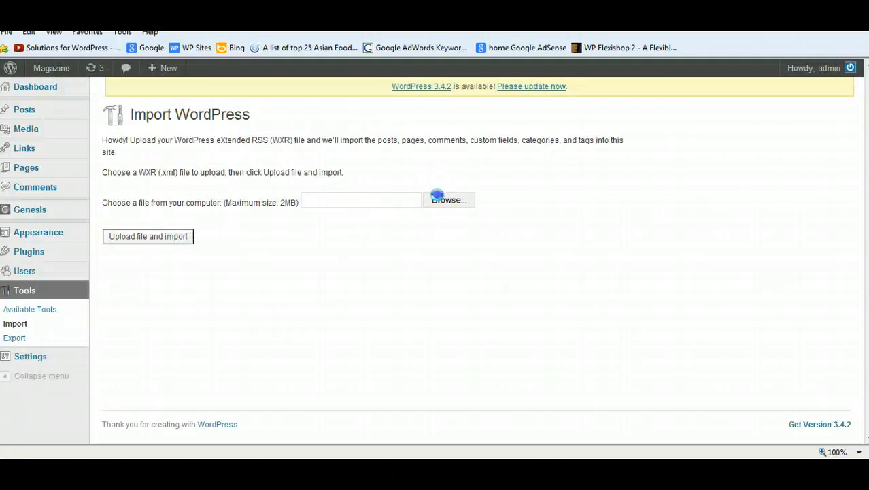
left_click_drag(423, 69, 422, 198)
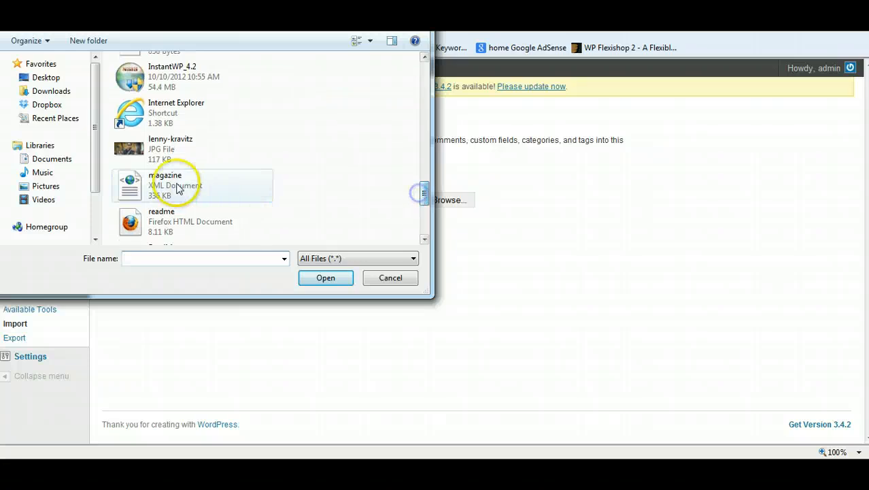
double_click(175, 187)
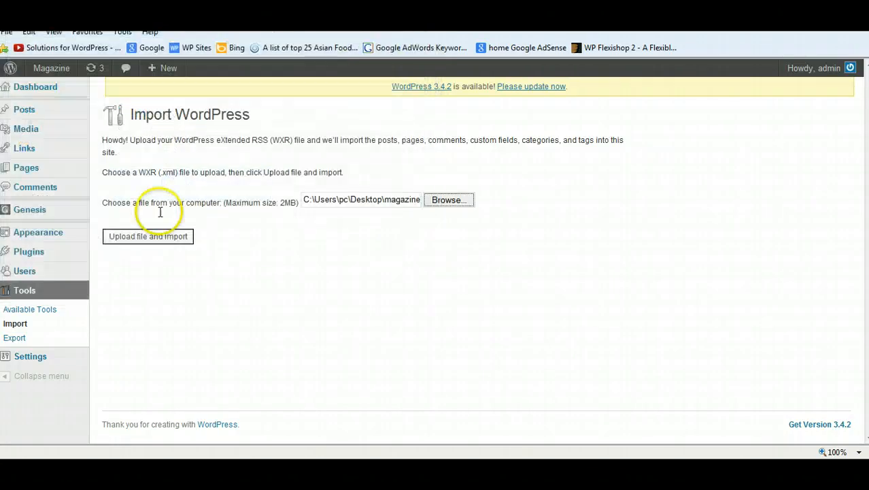
left_click(151, 237)
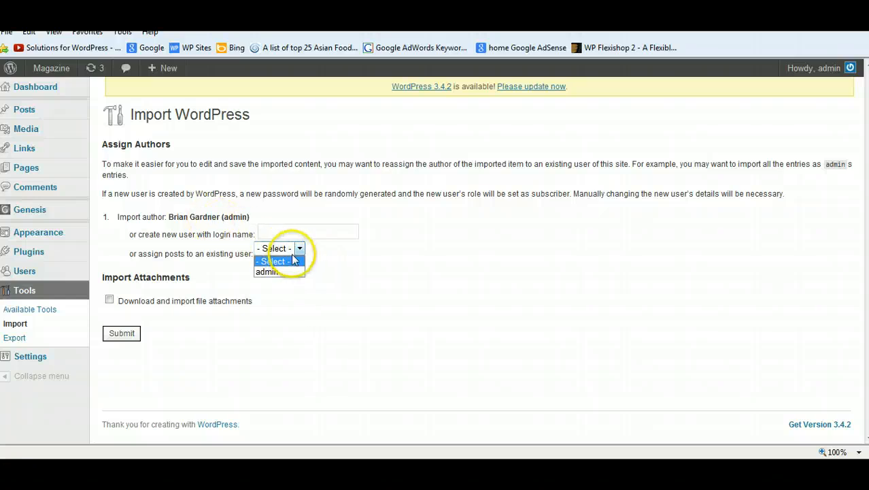
Assign the imported posts to the existing user admin, include file attachments and submit the import.
left_click(267, 271)
left_click(109, 300)
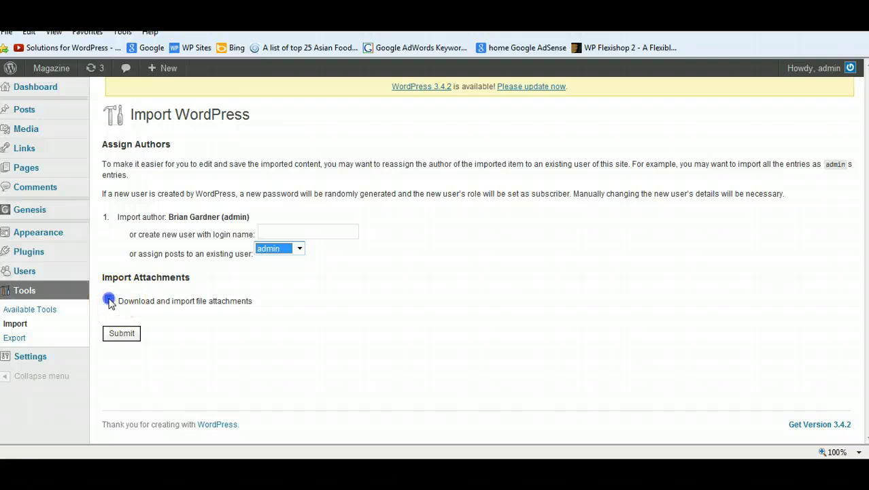
left_click(125, 337)
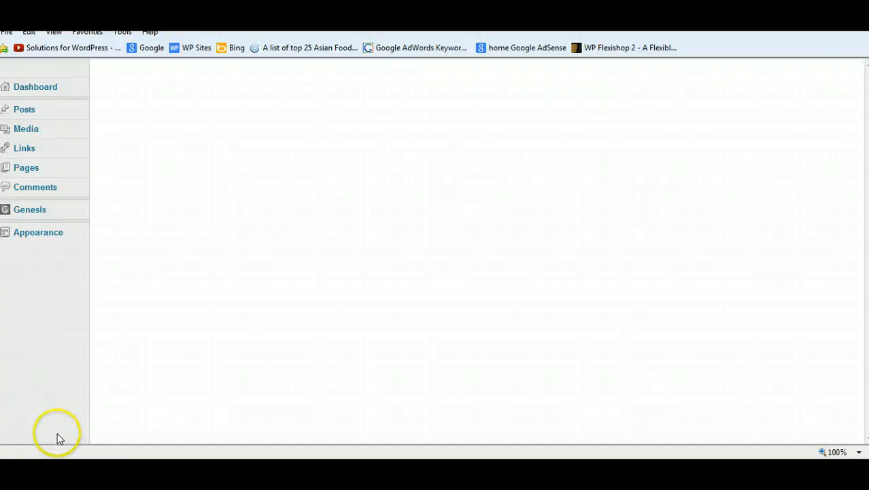
left_click(286, 478)
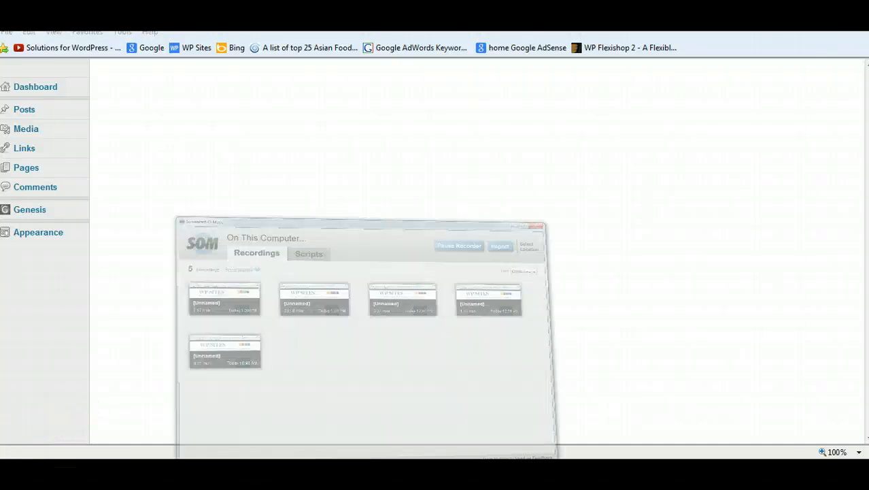
left_click(731, 9)
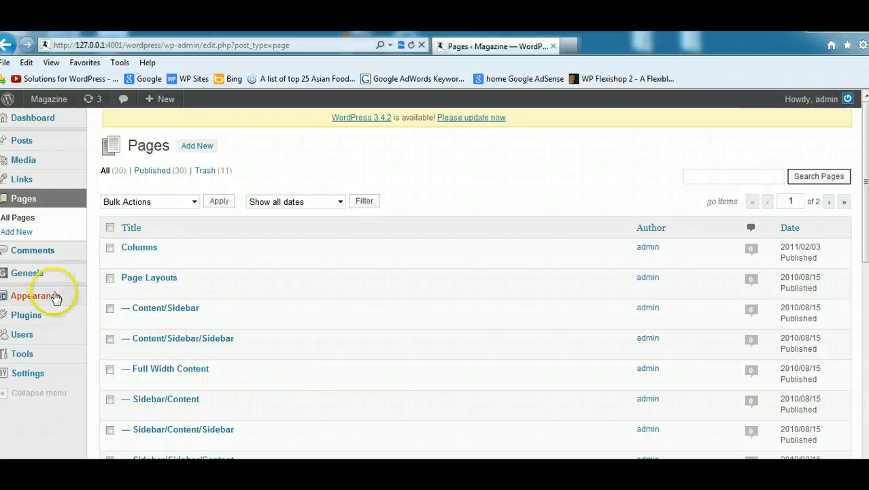
Go to the menu management page, rename the empty Main Menu as Primary Menu and save it.
mouse_move(60, 296)
left_click(116, 326)
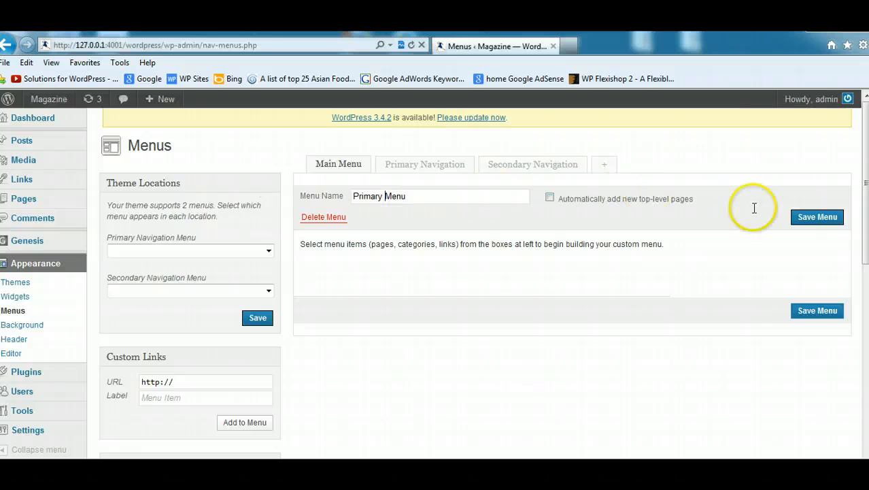
left_click(806, 219)
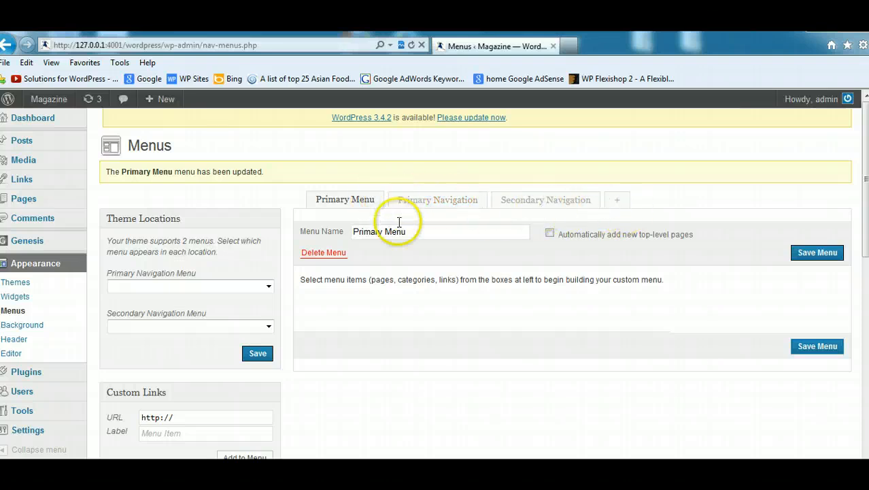
Delete the empty Primary Menu and save the imported Primary Navigation menu.
left_click(329, 255)
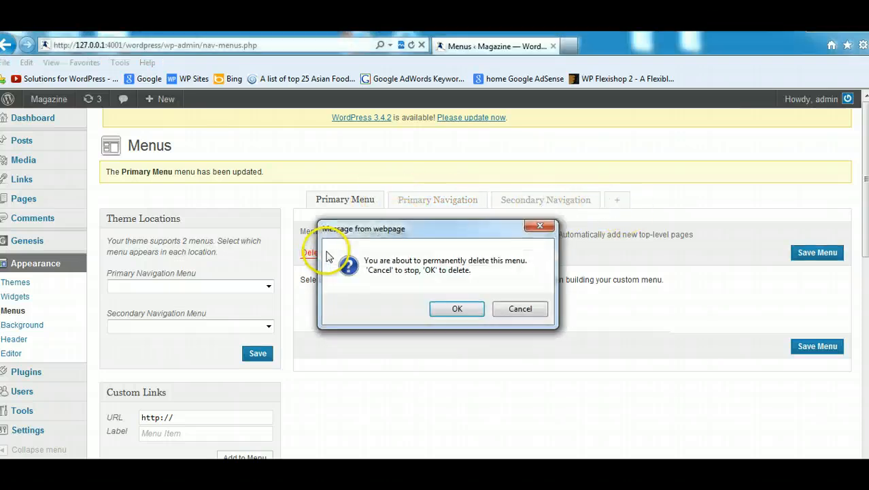
left_click(455, 311)
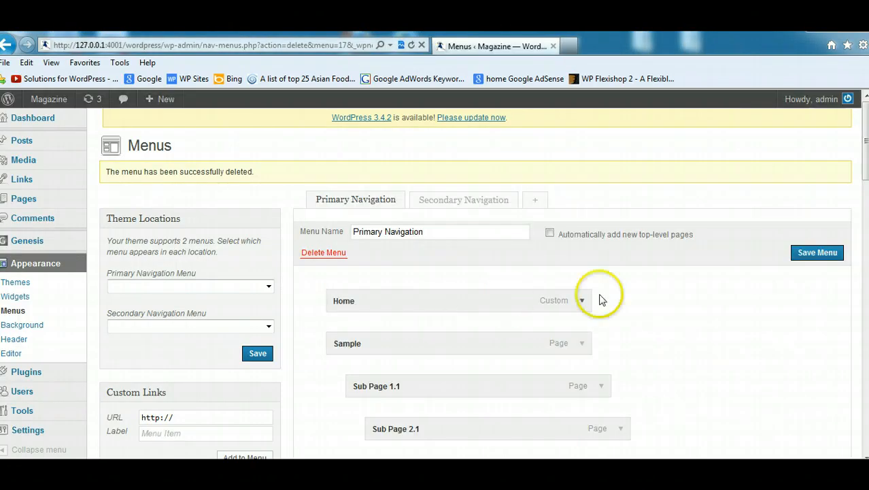
left_click(810, 252)
mouse_move(866, 144)
left_mouse_down()
mouse_move(866, 302)
mouse_move(866, 145)
left_mouse_up()
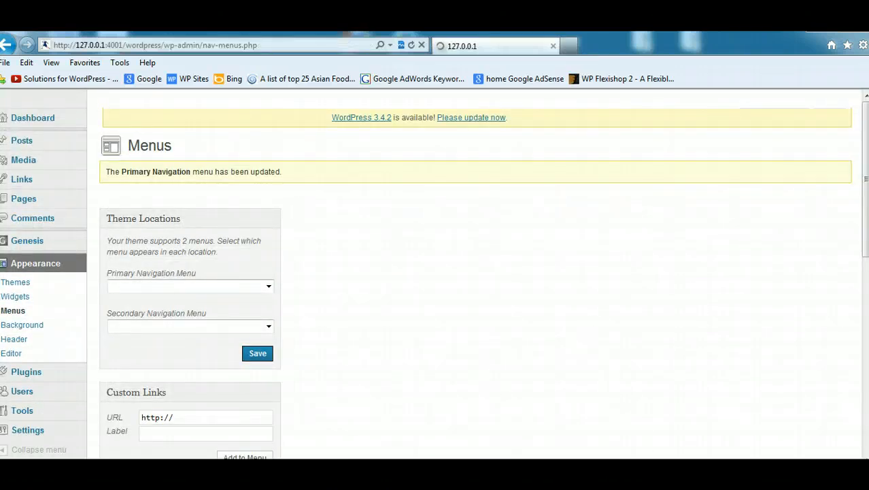
Assign Primary Navigation and Secondary Navigation to the theme's matching primary and secondary menu locations and save.
left_click(270, 288)
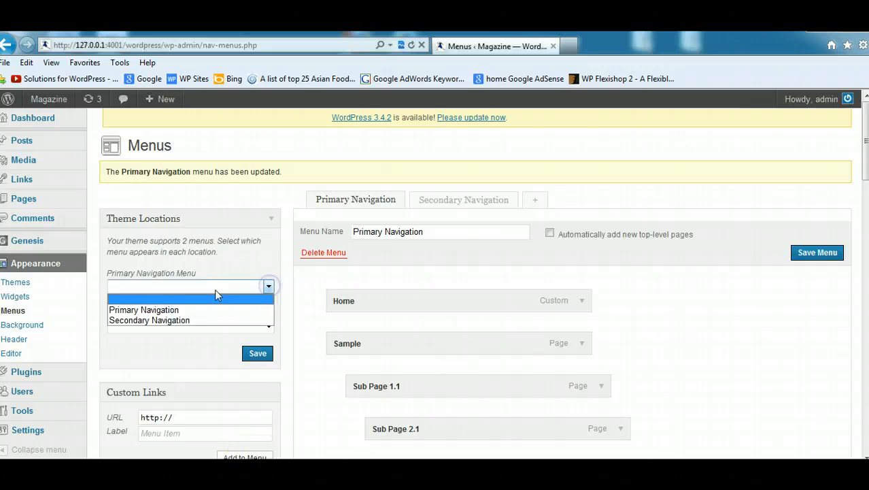
left_click(164, 306)
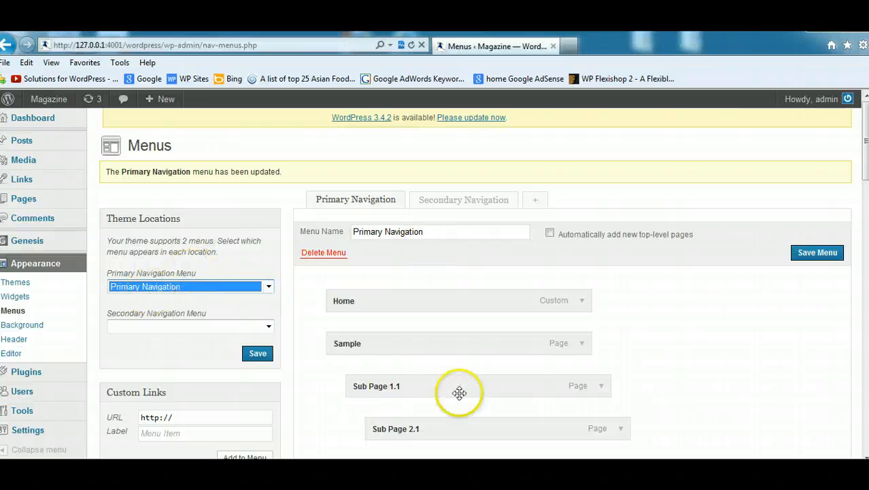
left_click(267, 325)
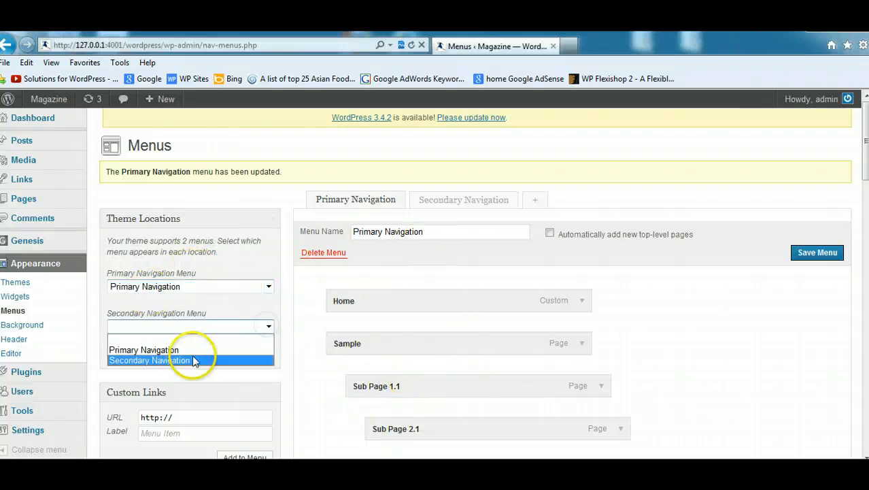
left_click(189, 361)
left_click(258, 354)
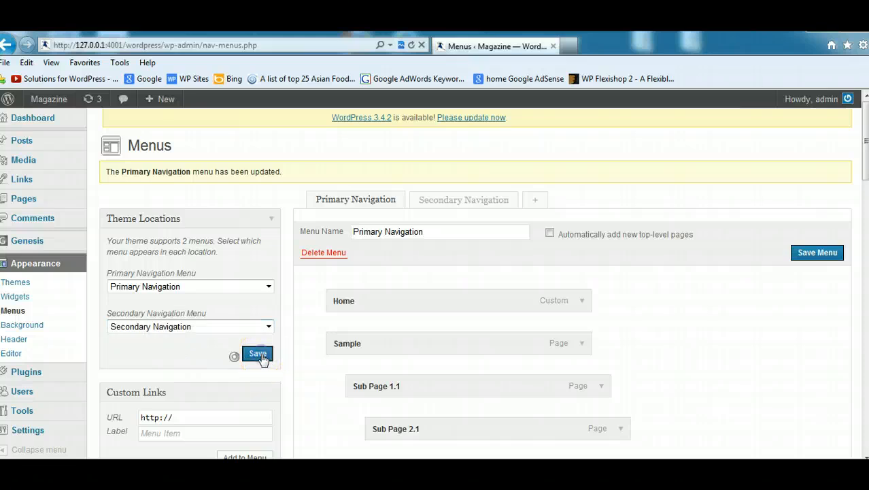
Reload the local site's home page and check its navigation menus and layout.
left_click(136, 472)
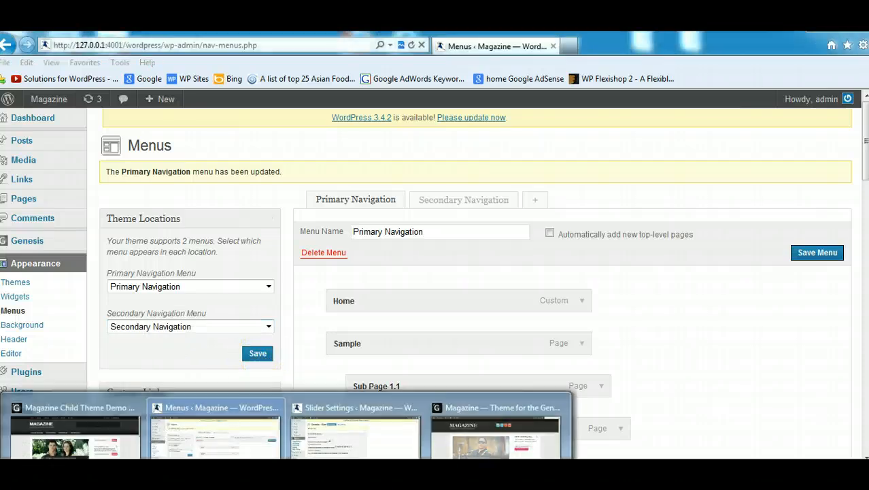
left_click(446, 444)
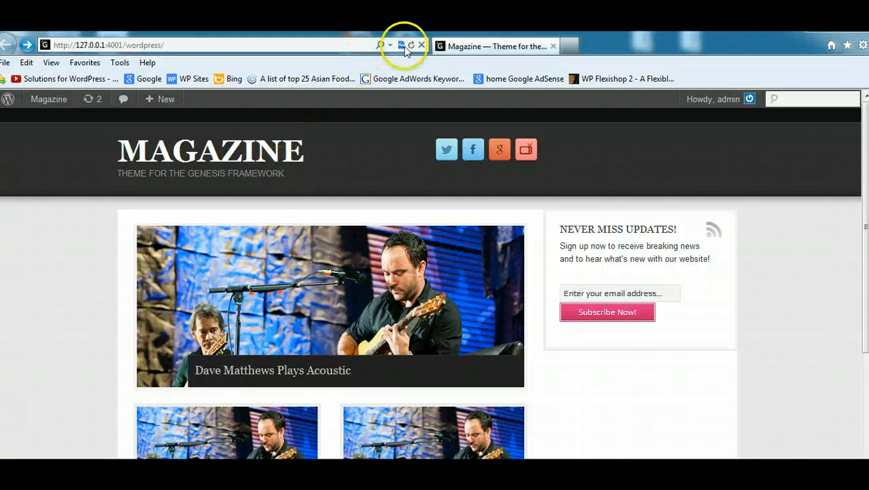
left_click(411, 44)
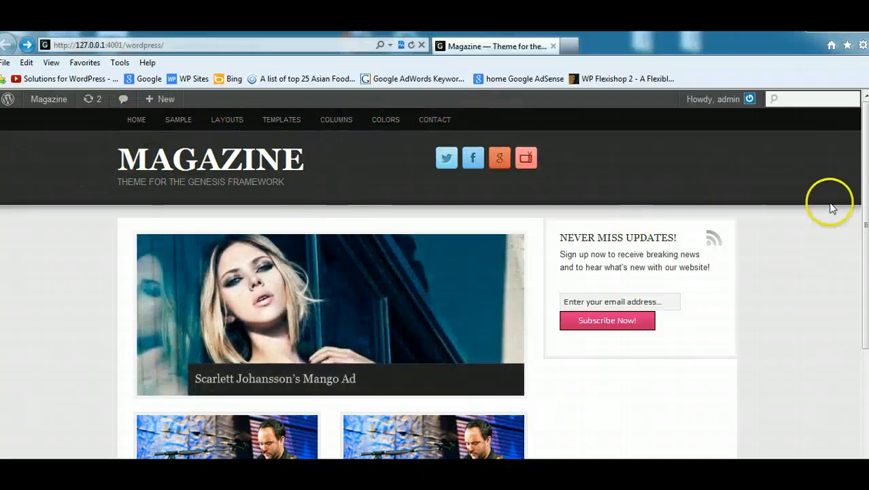
scroll(434, 279, "down", 3)
scroll(434, 279, "up", 2)
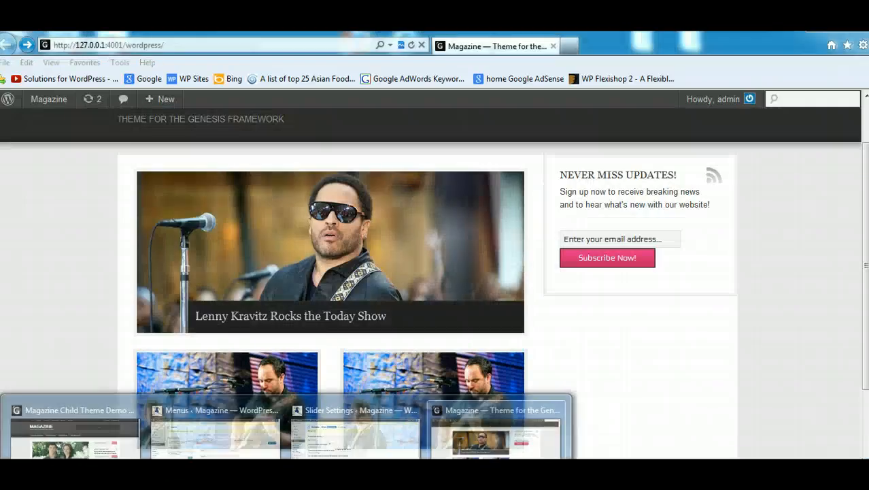
In the Primary Navigation menu, place Sub Page 1.2 directly under Sample, with Sub Page 1.1 nested beneath it.
left_click(193, 449)
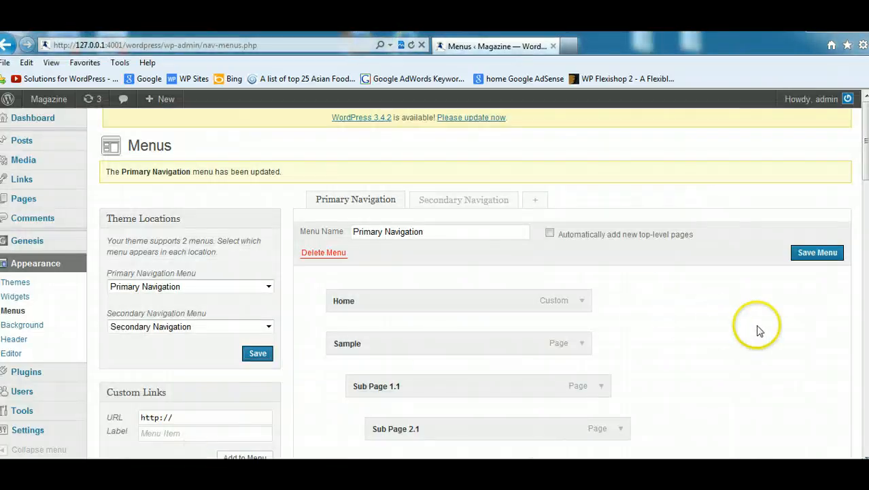
scroll(831, 301, "down", 3)
scroll(434, 281, "down", 1)
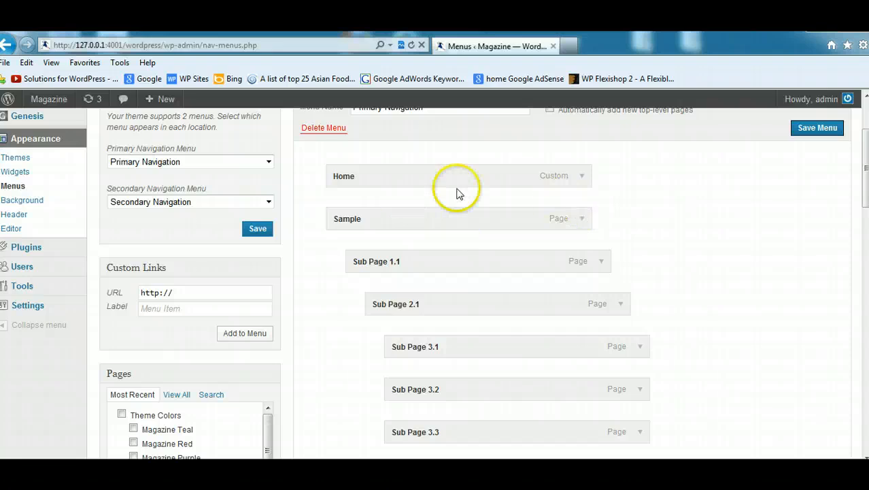
mouse_move(866, 168)
left_mouse_down()
mouse_move(866, 210)
mouse_move(866, 178)
left_mouse_up()
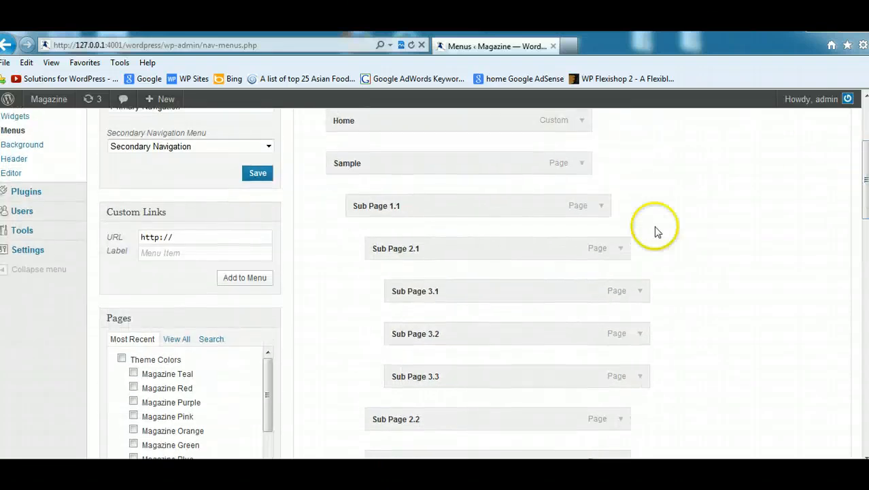
mouse_move(398, 206)
left_mouse_down()
mouse_move(371, 207)
mouse_move(413, 206)
mouse_move(408, 214)
left_mouse_up()
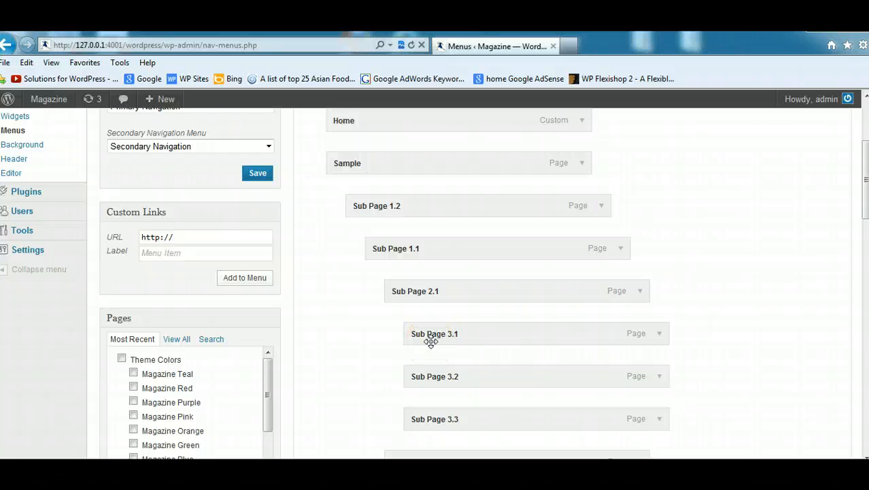
Compare the StudioPress demo's Sample menu with the local Primary Navigation structure and its available pages and categories.
scroll(851, 286, "up", 3)
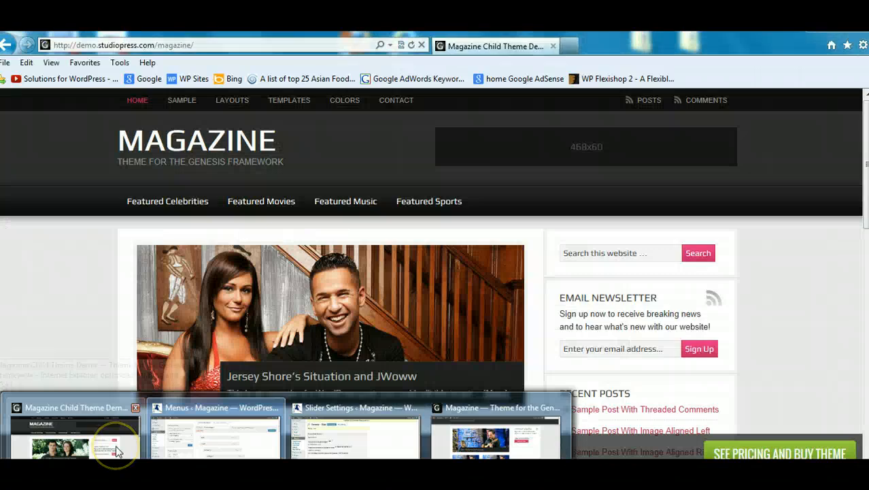
left_click(117, 449)
mouse_move(189, 103)
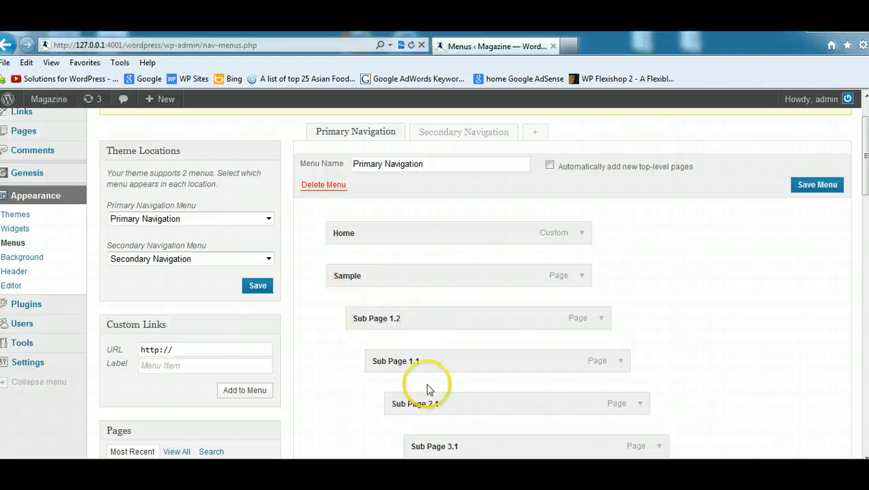
scroll(476, 286, "down", 7)
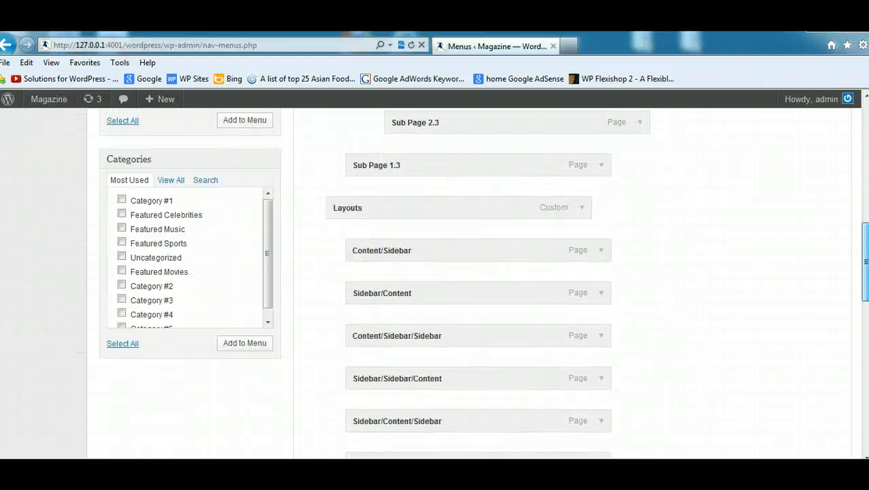
scroll(476, 285, "up", 3)
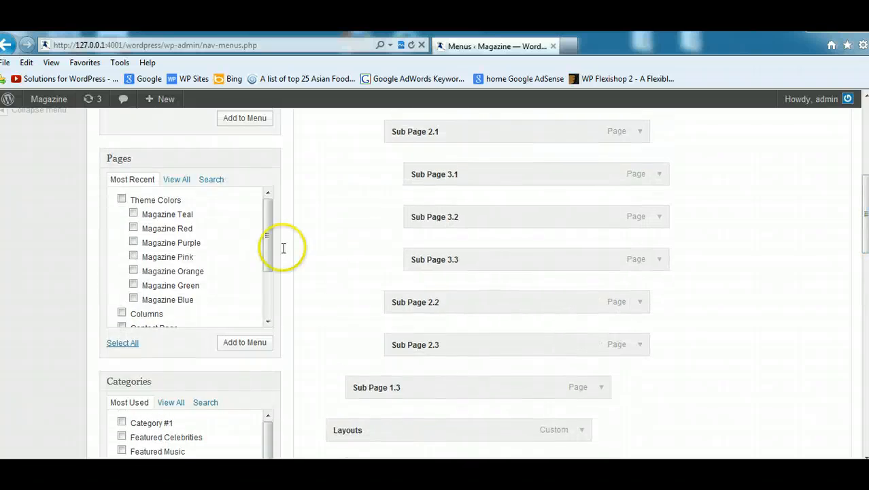
Add the Magazine Pink page to the Primary Navigation menu, nest it beneath Contact, and save the menu.
left_click(134, 256)
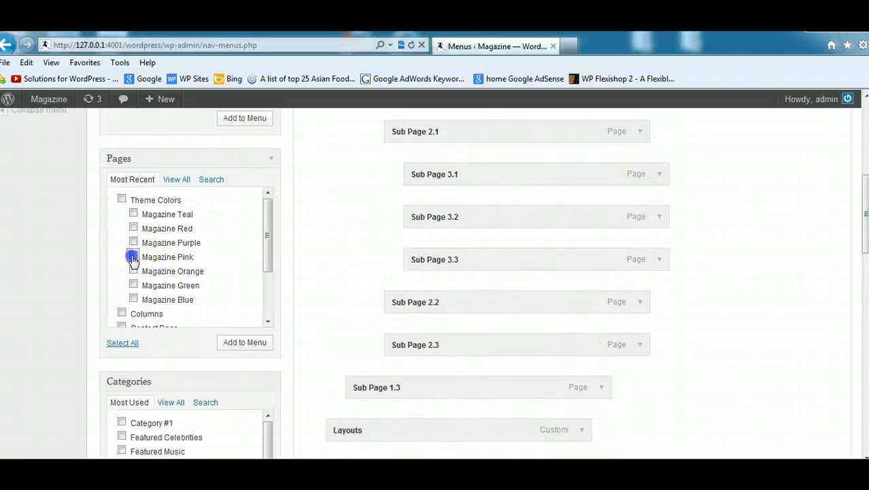
left_click(240, 343)
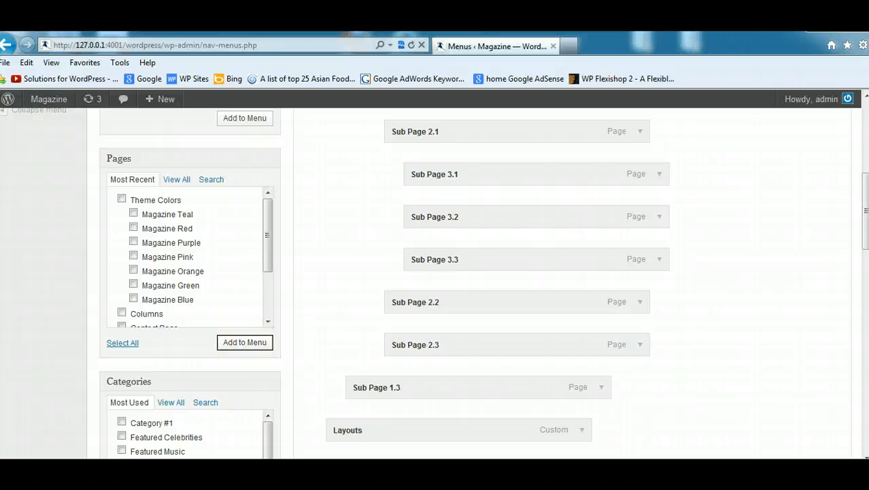
scroll(239, 344, "down", 10)
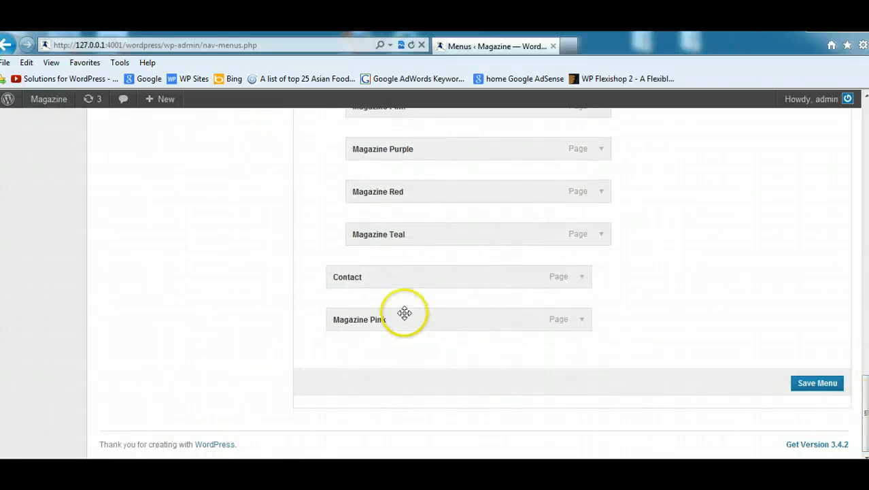
left_click_drag(369, 322, 387, 368)
mouse_move(488, 367)
left_mouse_down()
mouse_move(379, 375)
mouse_move(491, 378)
mouse_move(493, 365)
left_mouse_up()
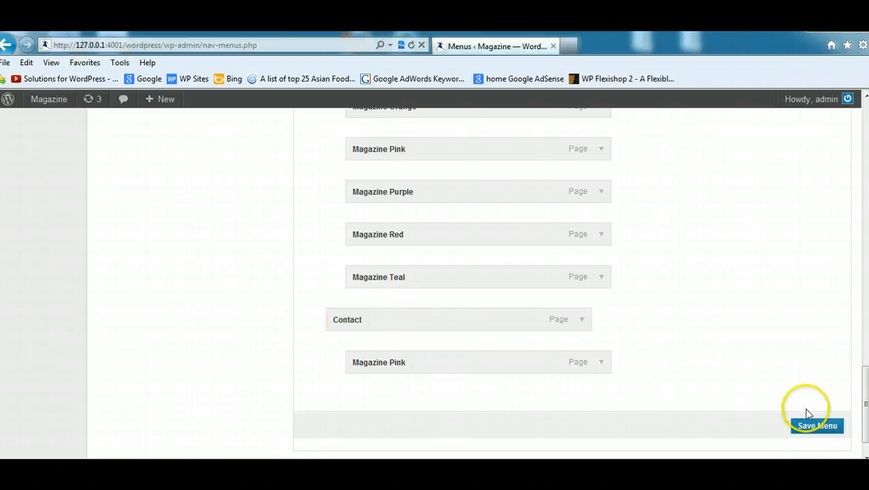
left_click(819, 427)
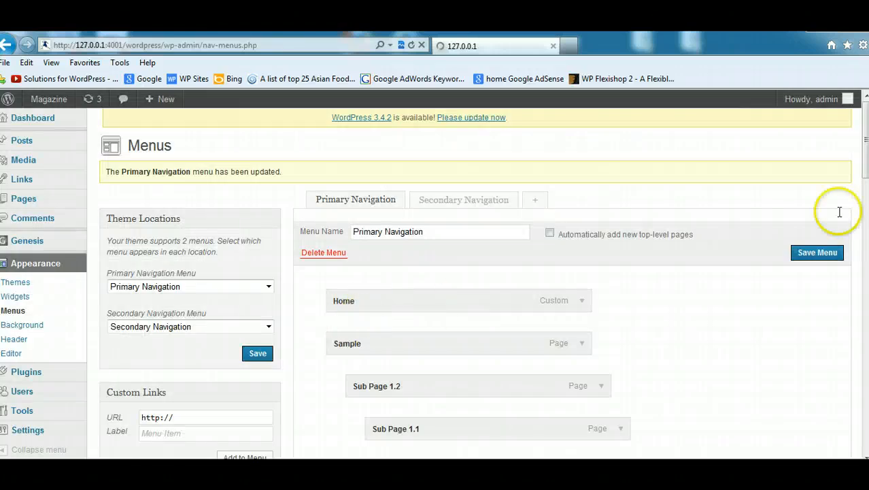
Examine the Custom Links URL and label fields, and review the last items of the Primary Navigation menu.
scroll(544, 258, "down", 2)
left_click_drag(209, 332, 120, 333)
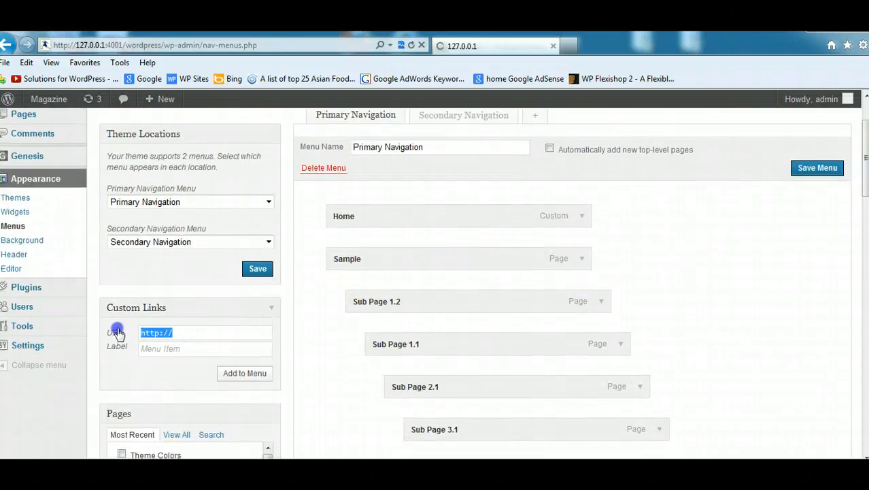
left_click(184, 348)
left_click(239, 374)
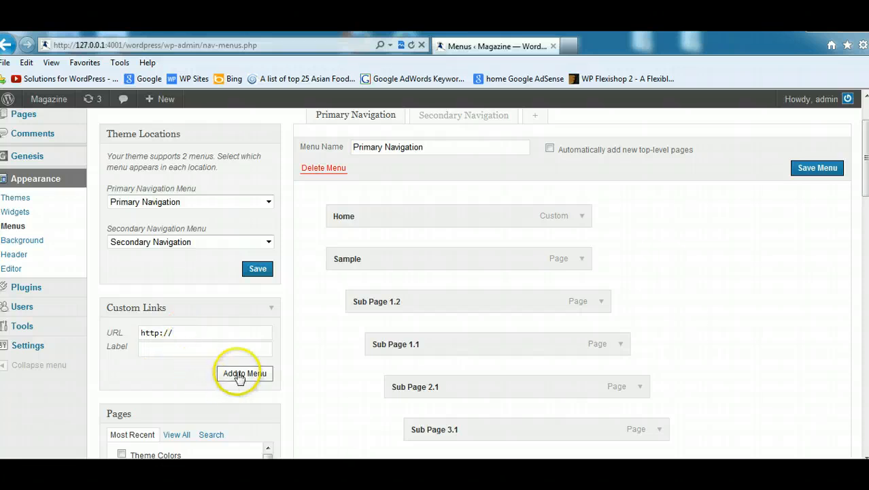
scroll(571, 282, "down", 15)
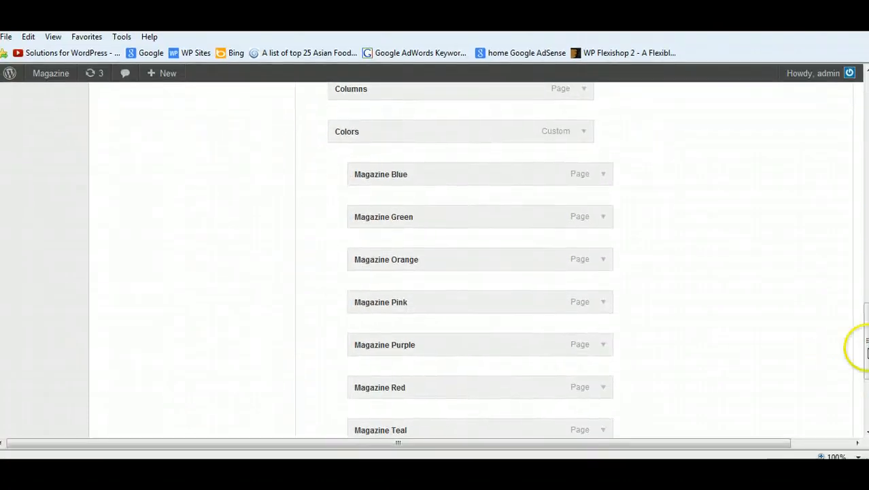
left_click_drag(865, 373, 862, 420)
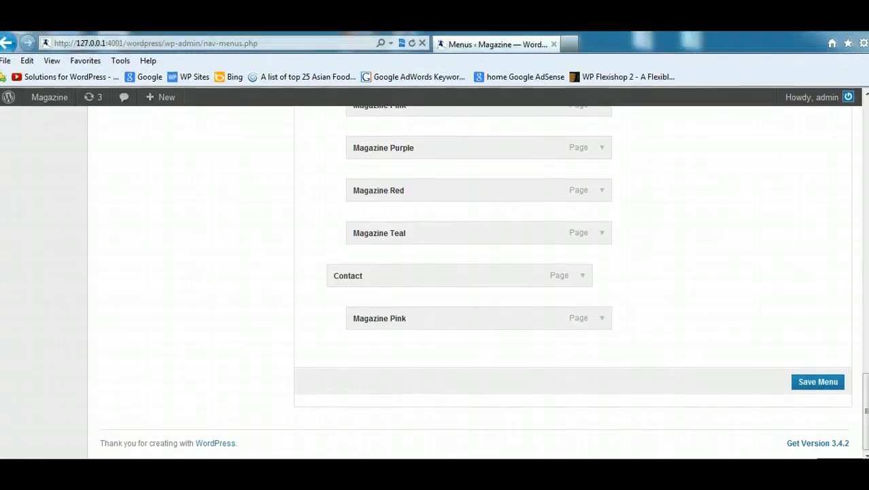
On the local site's front end, test the Magazine Pink link under Contact and the Home link in the navigation.
mouse_move(378, 401)
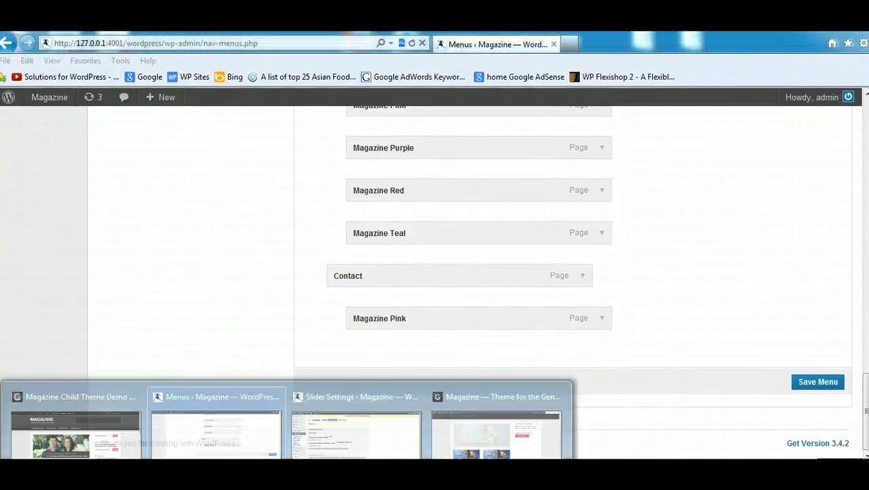
left_click(466, 431)
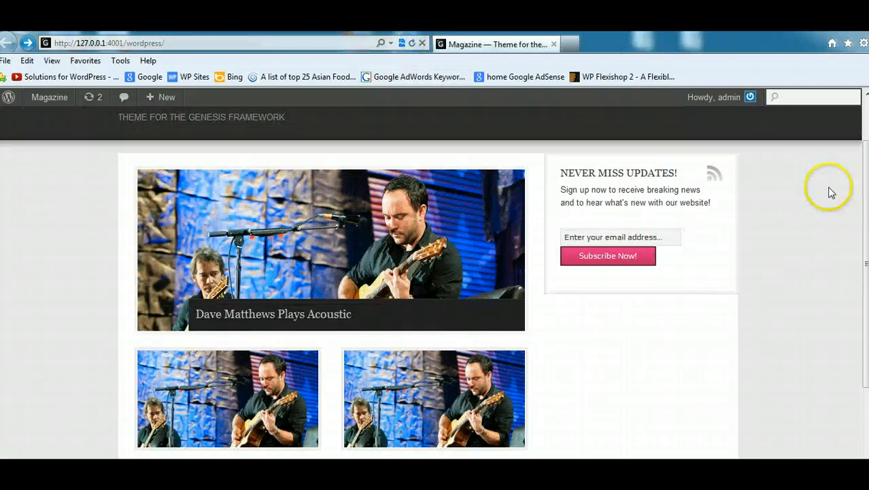
scroll(434, 279, "up", 1)
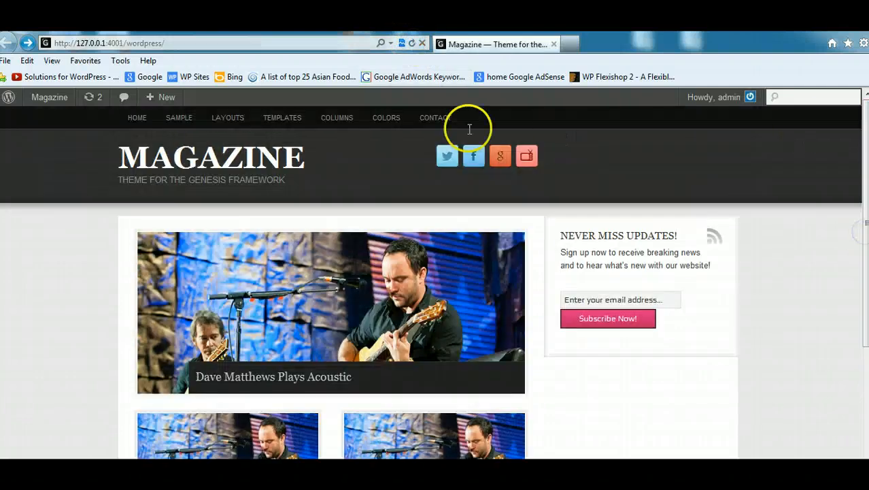
mouse_move(436, 121)
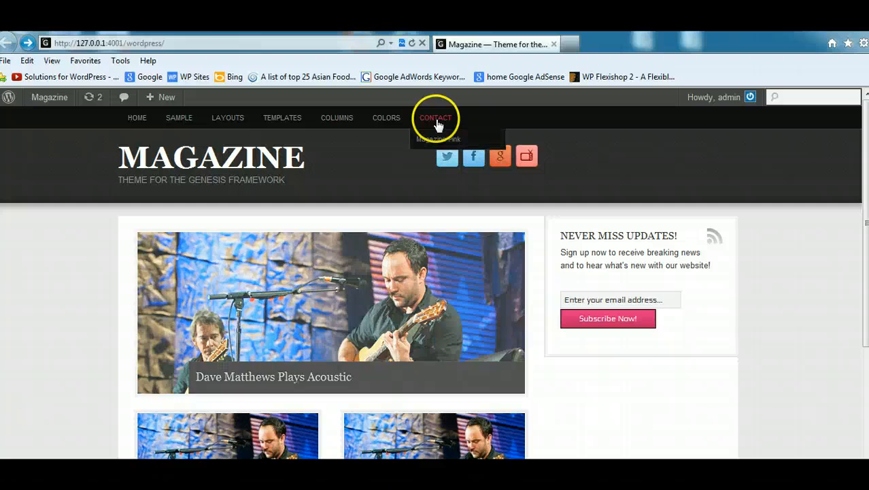
left_click(438, 139)
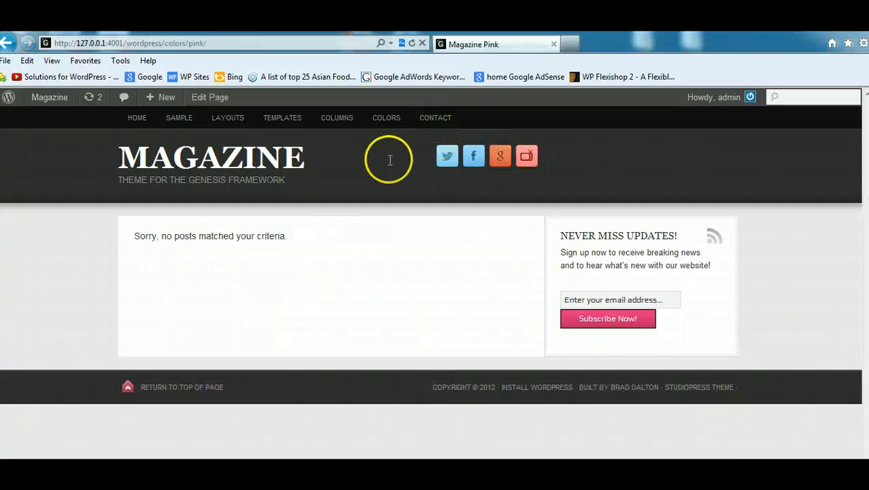
mouse_move(436, 121)
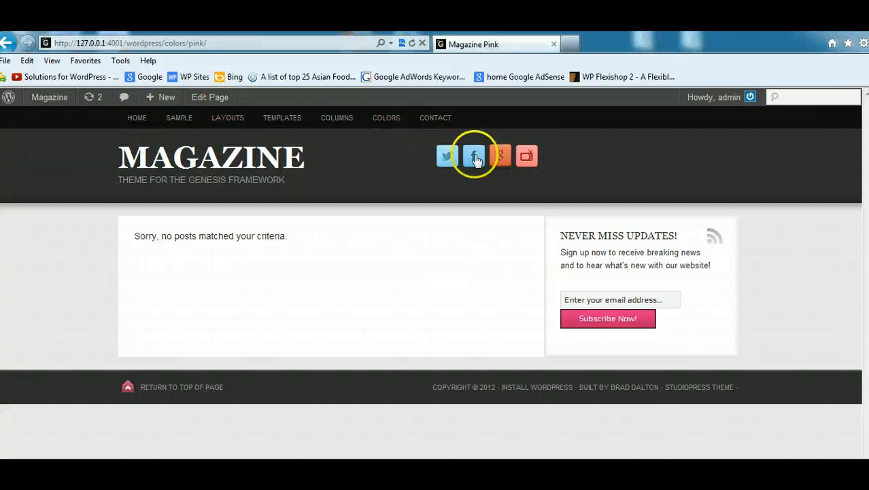
left_click(137, 118)
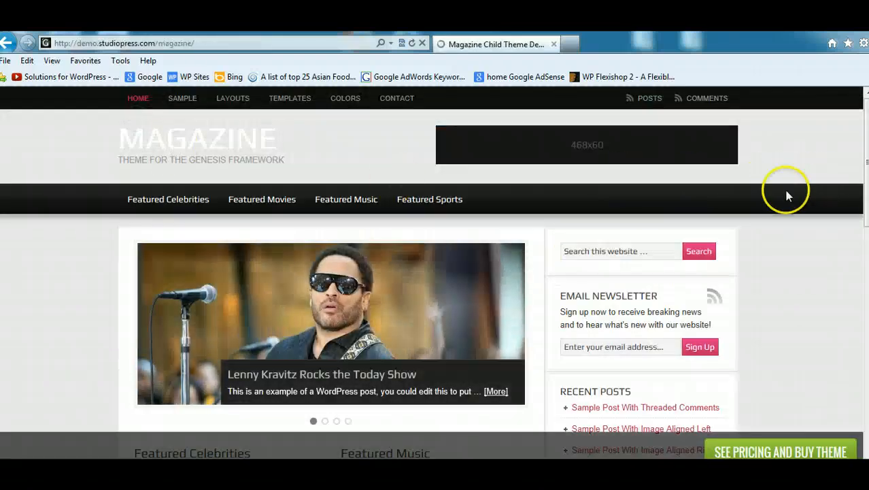
Switch back from the StudioPress demo to the local menu editor and visit the Magazine site's home page.
mouse_move(75, 486)
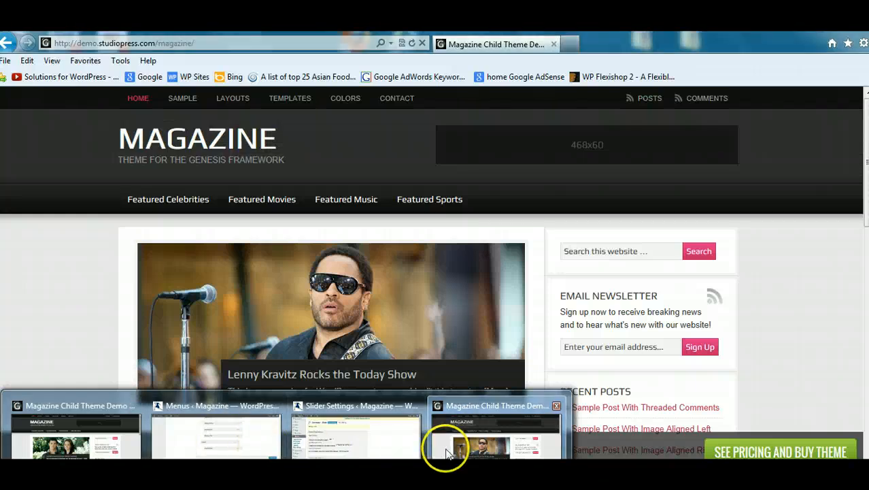
left_click(446, 455)
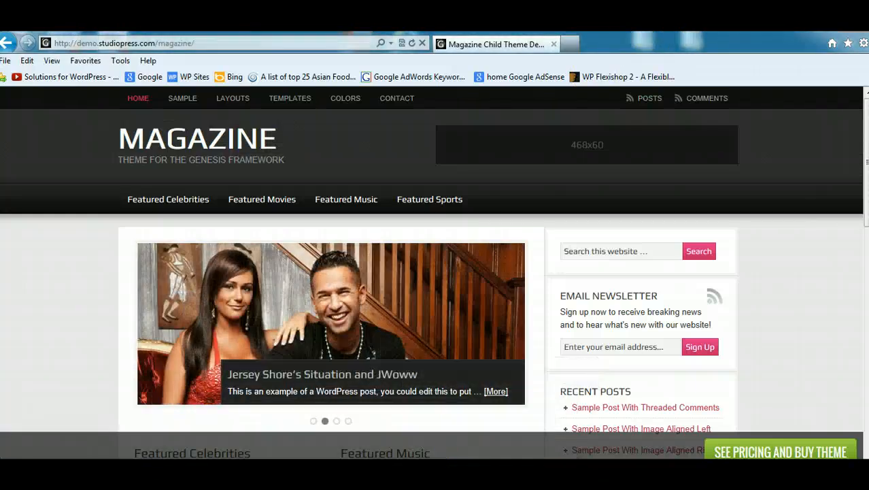
key("alt+Tab")
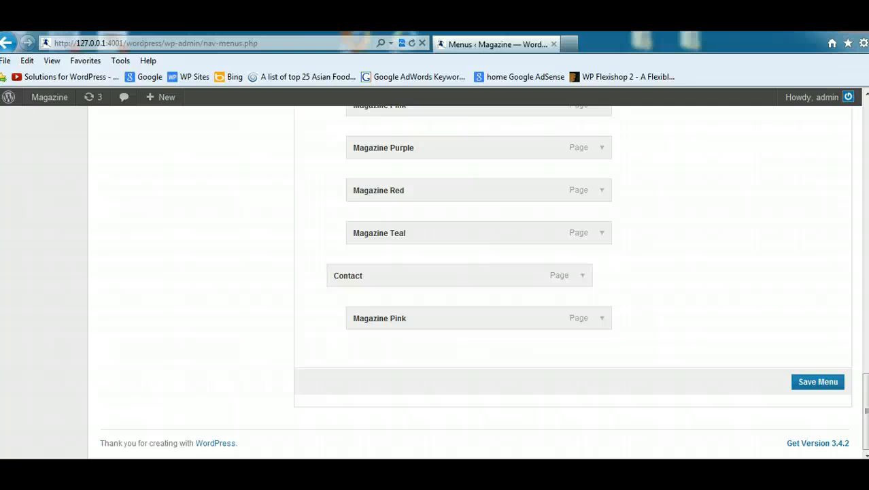
left_click(44, 96)
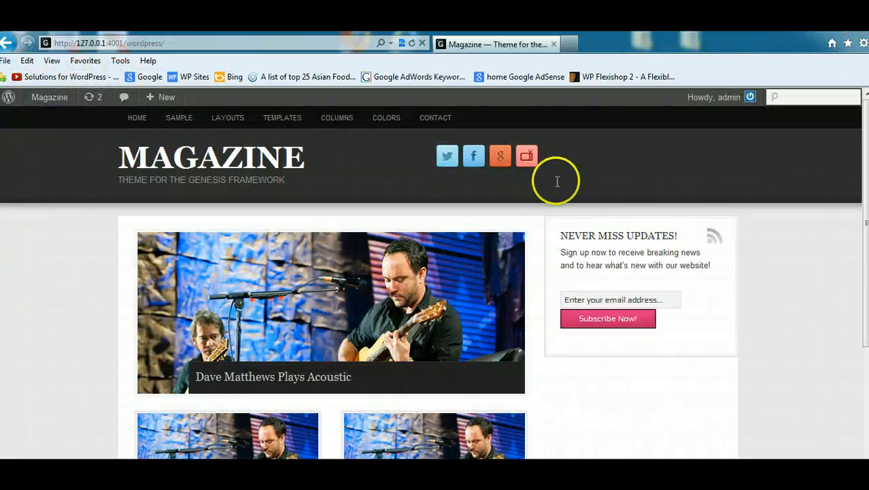